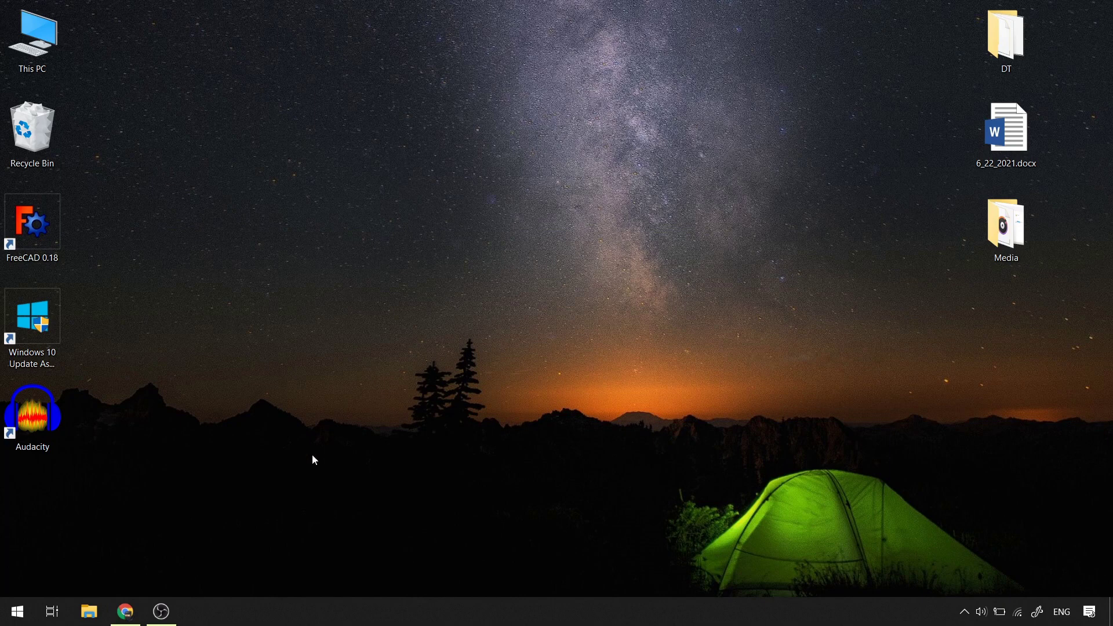
# In Chrome, search Google for blender and download the Blender 2.93.1 Windows installer from the official download page.
pyautogui.click(127, 613)
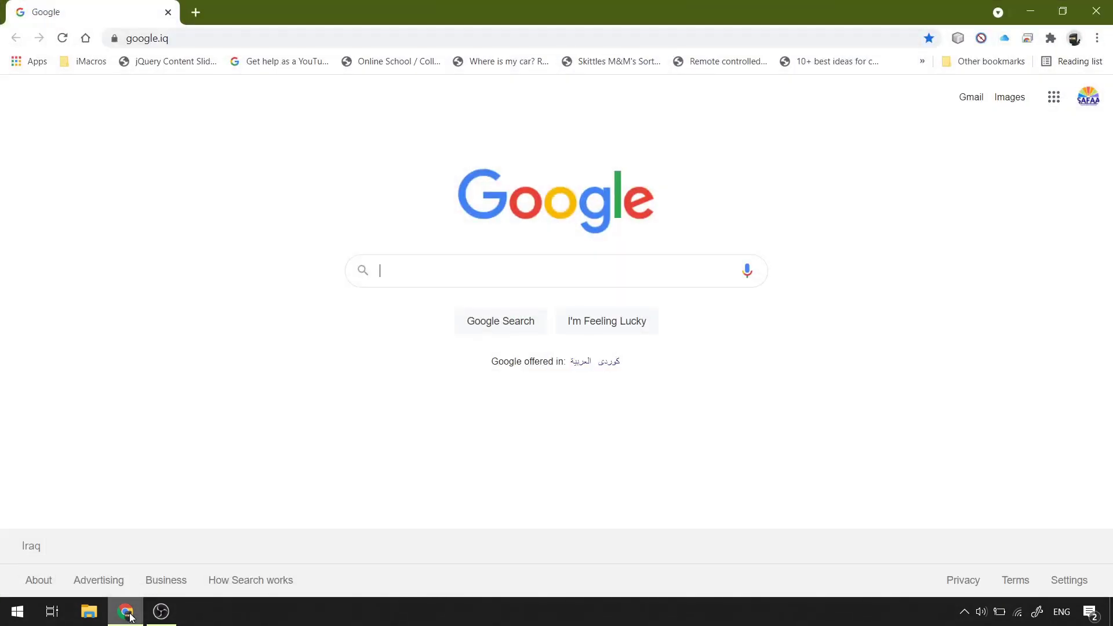
pyautogui.write('blender')
pyautogui.press('Return')
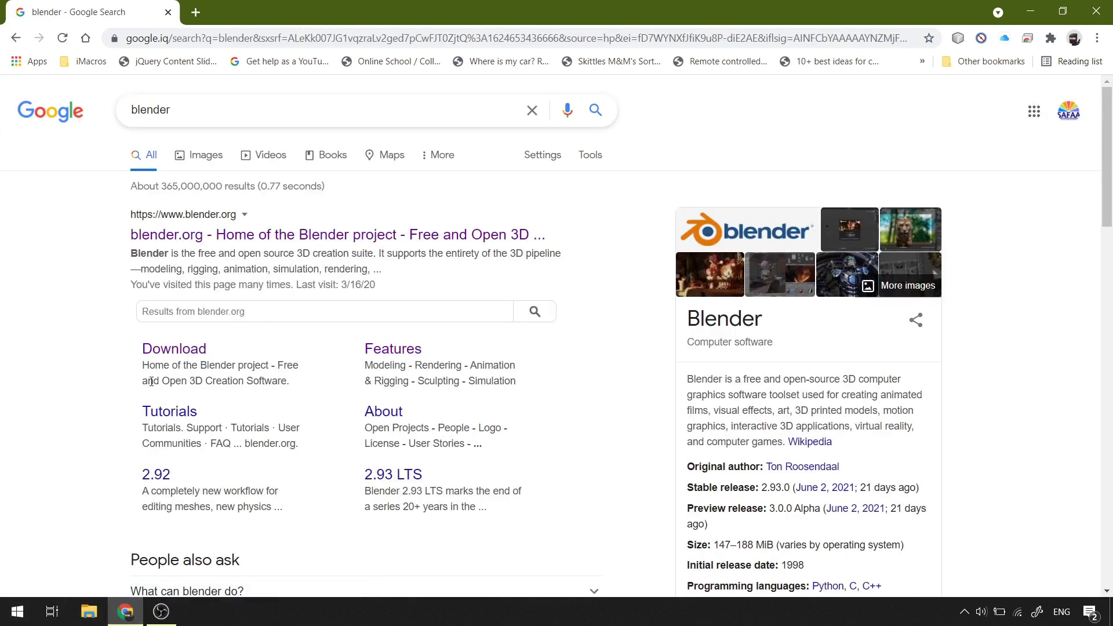
pyautogui.click(194, 355)
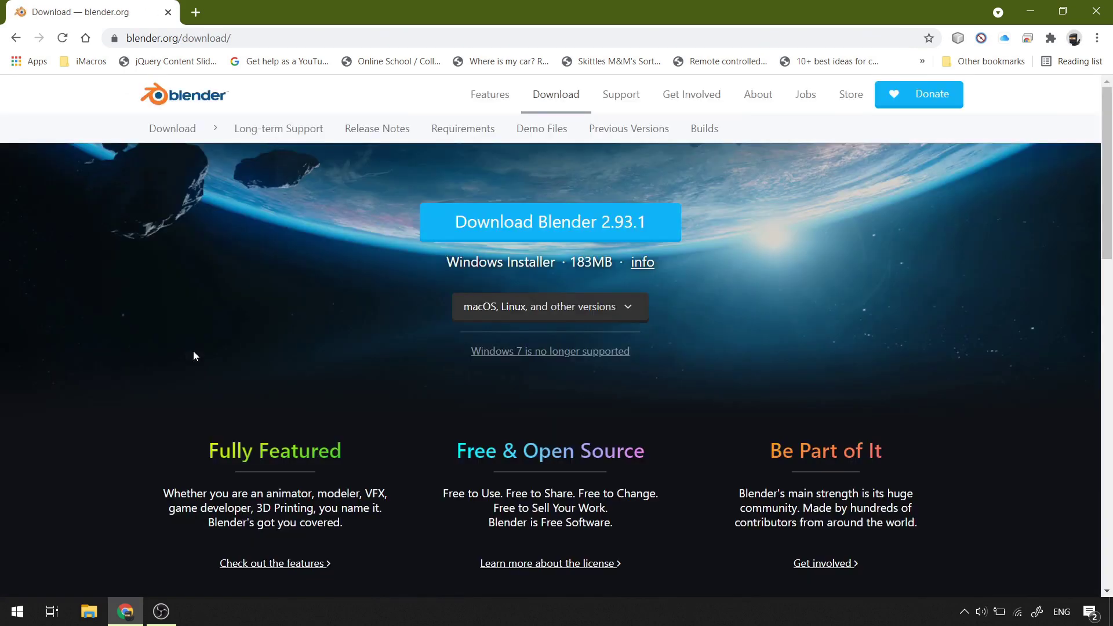
pyautogui.click(633, 224)
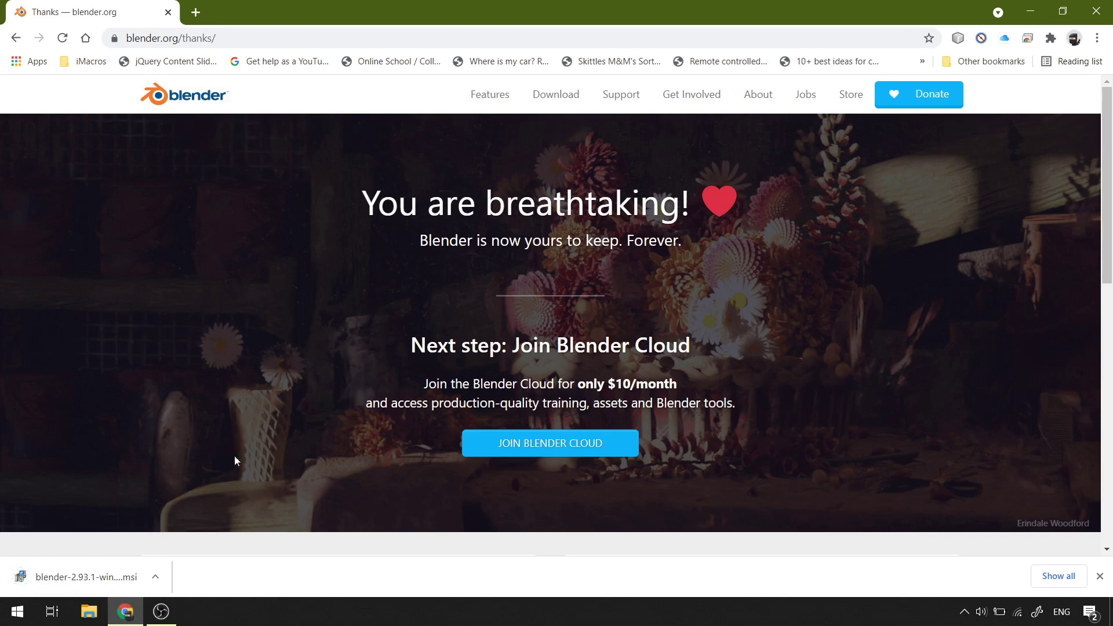
# Run the downloaded Blender installer, accept the license agreement, keep the default features and location, and complete the installation.
pyautogui.click(121, 575)
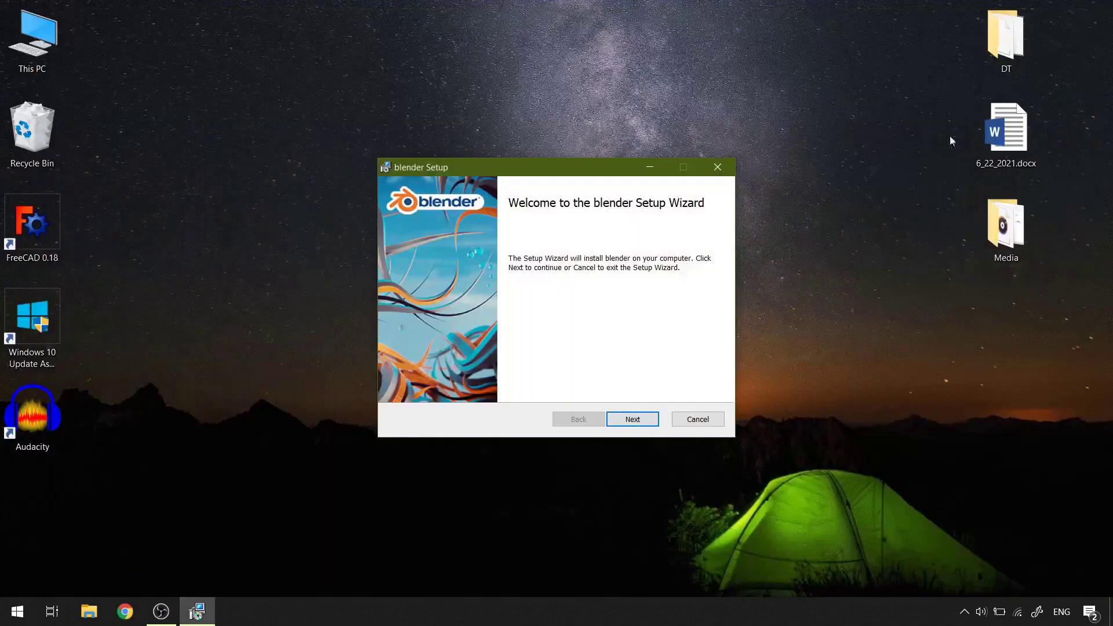
pyautogui.click(639, 421)
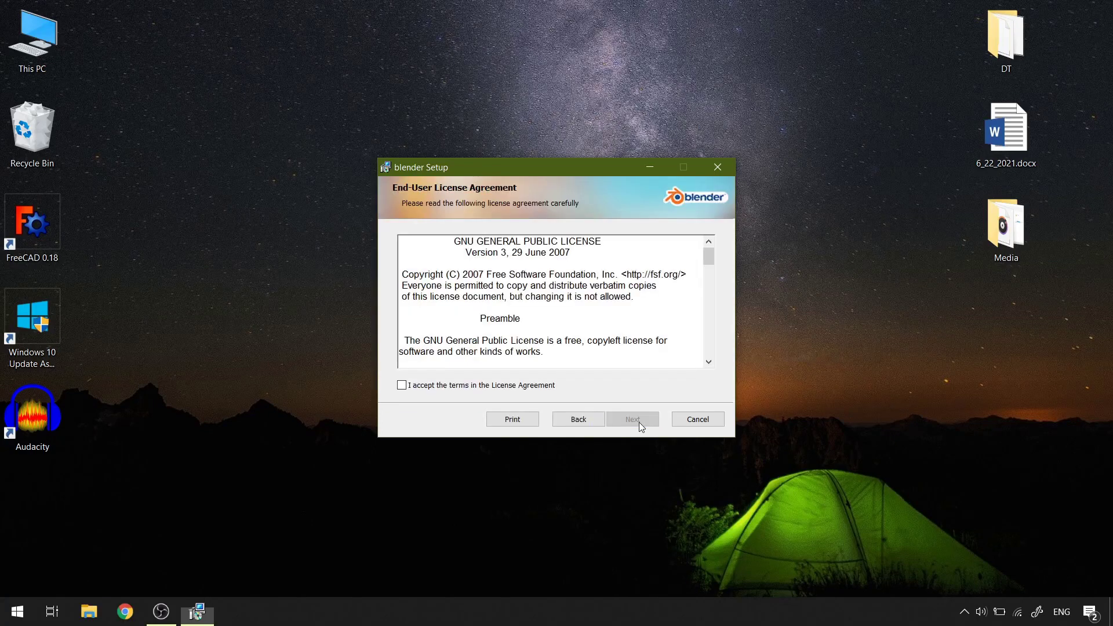
pyautogui.click(496, 386)
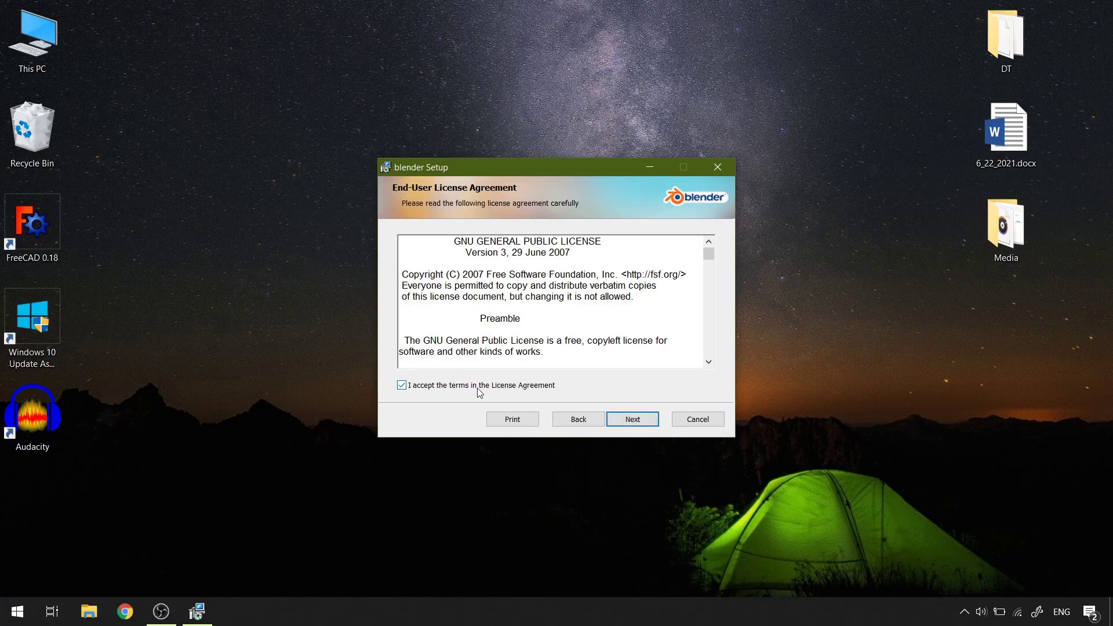
pyautogui.click(655, 422)
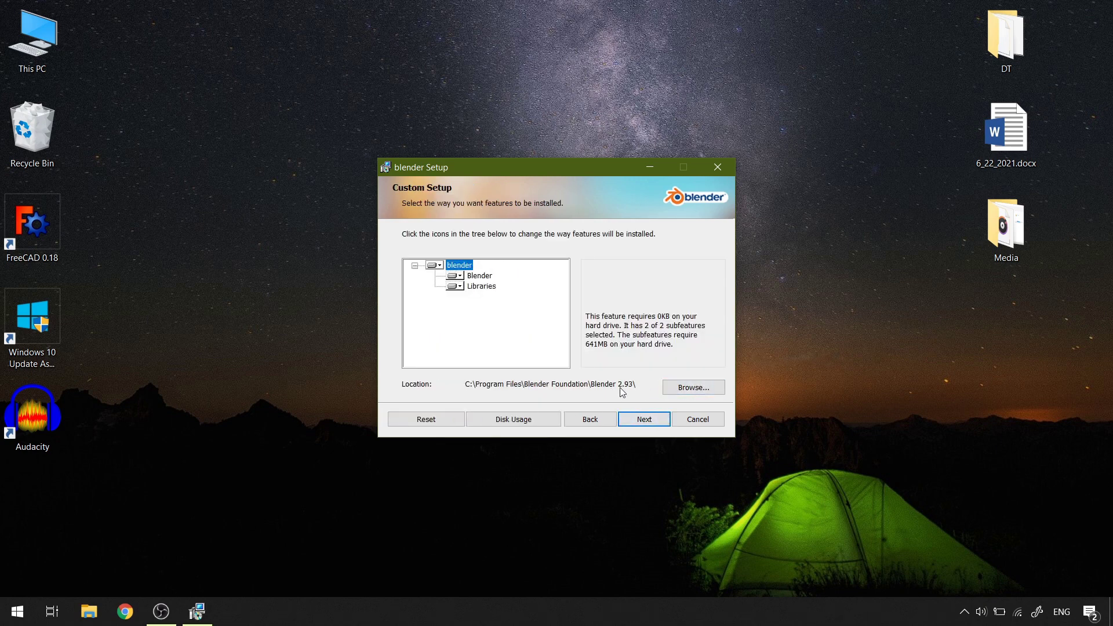
pyautogui.click(660, 421)
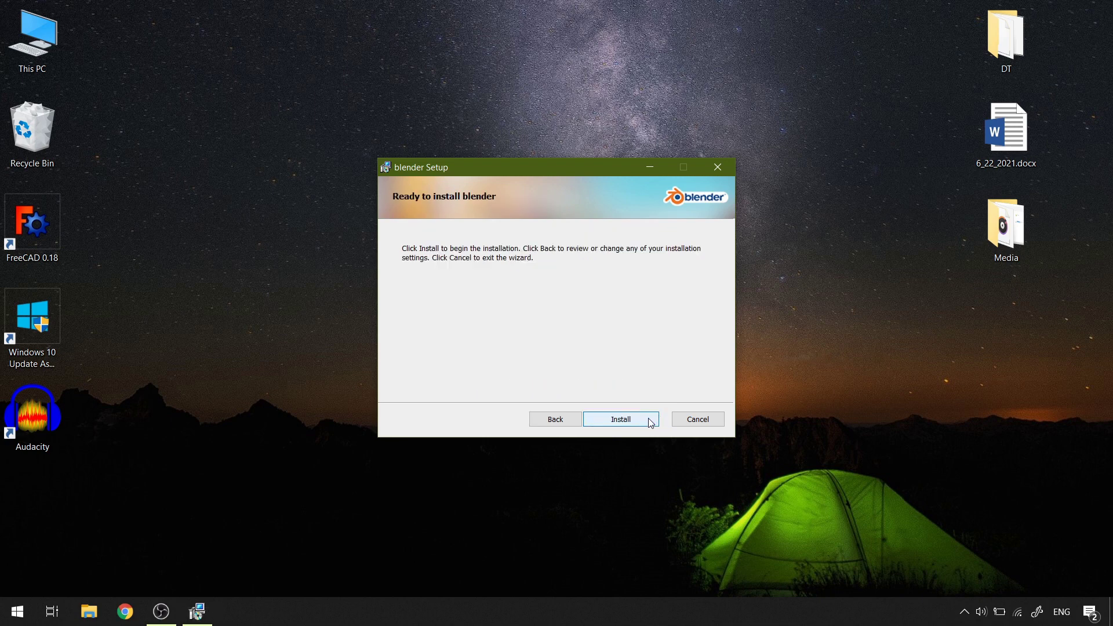
pyautogui.click(650, 420)
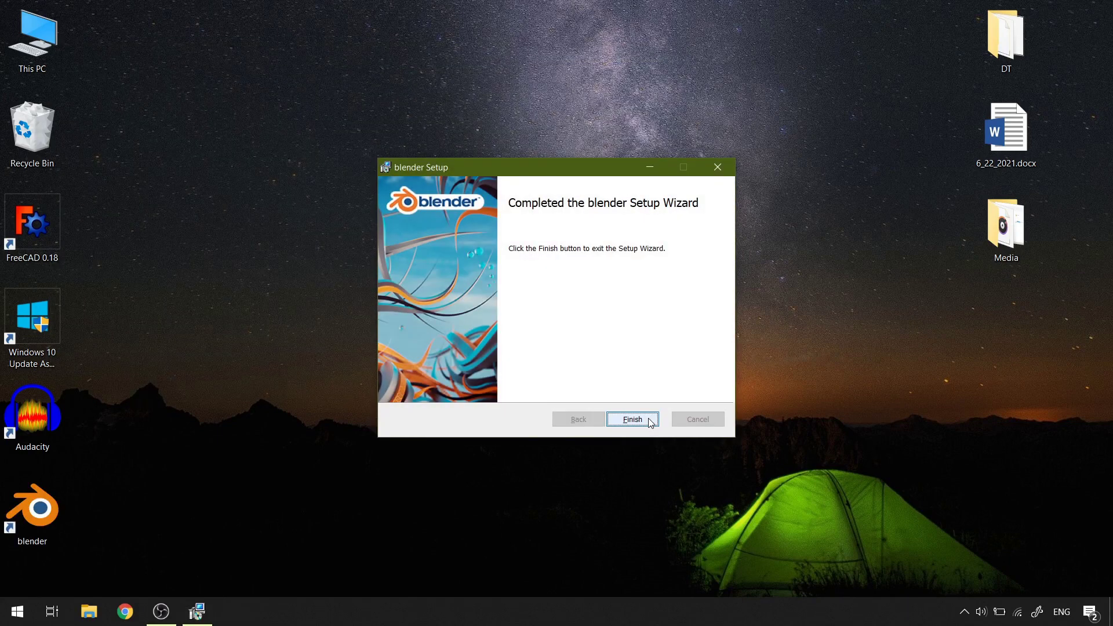
pyautogui.click(633, 419)
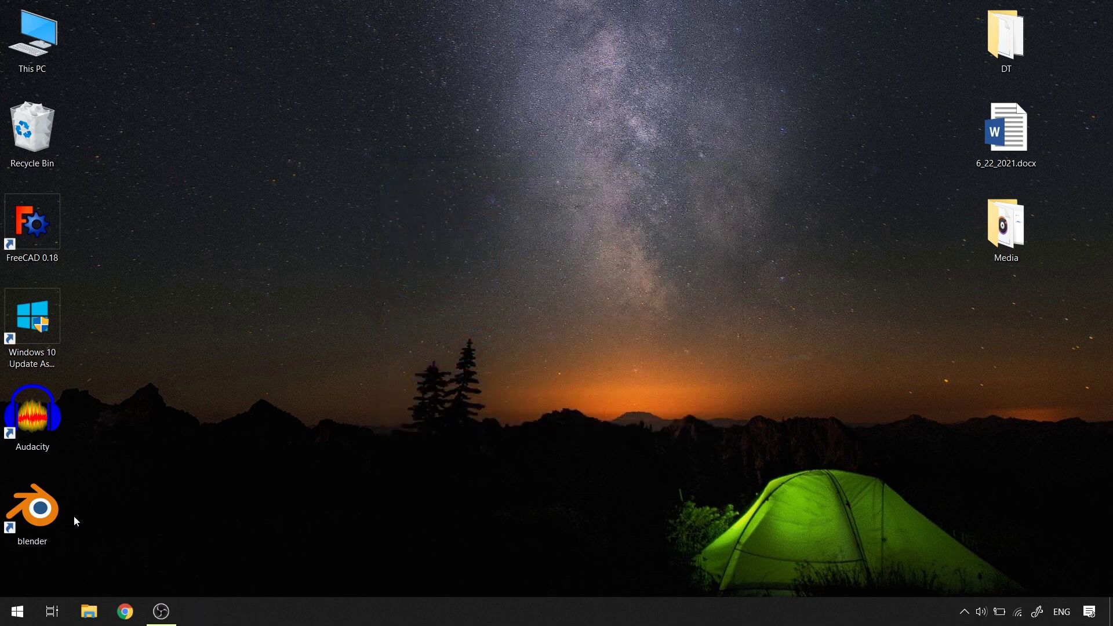
# Launch Blender from its desktop shortcut and dismiss the splash screen.
pyautogui.rightClick(50, 519)
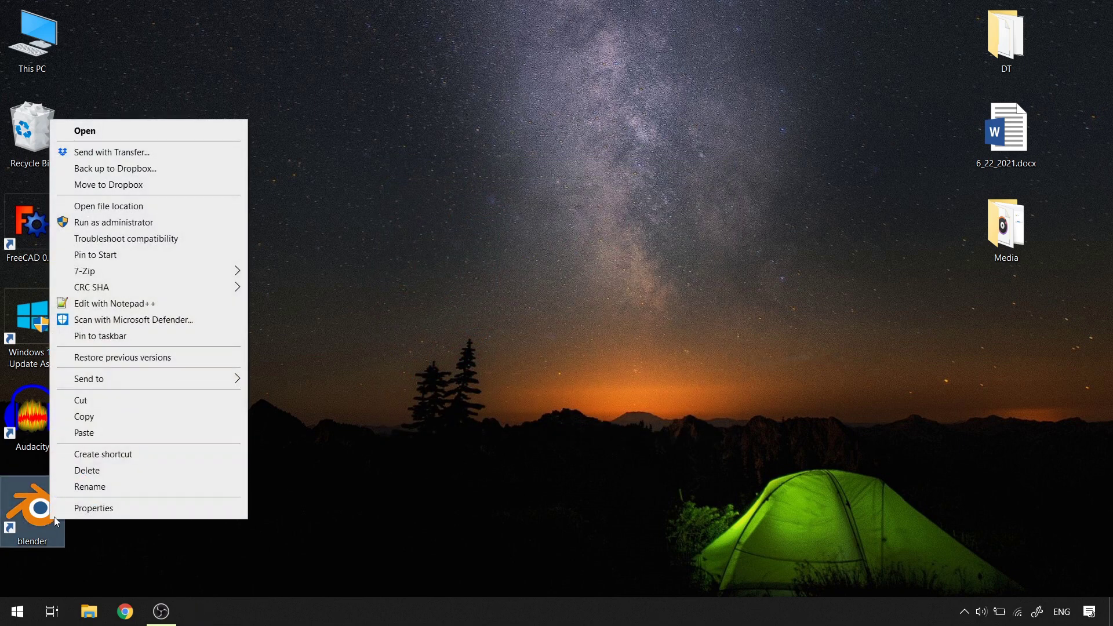
pyautogui.click(197, 132)
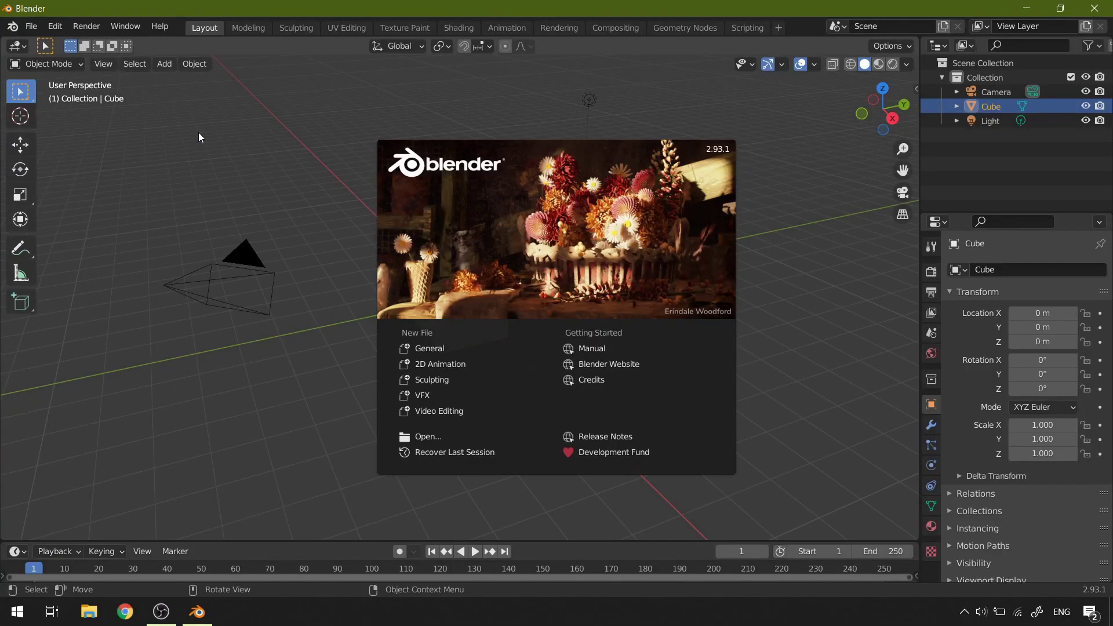
pyautogui.click(198, 137)
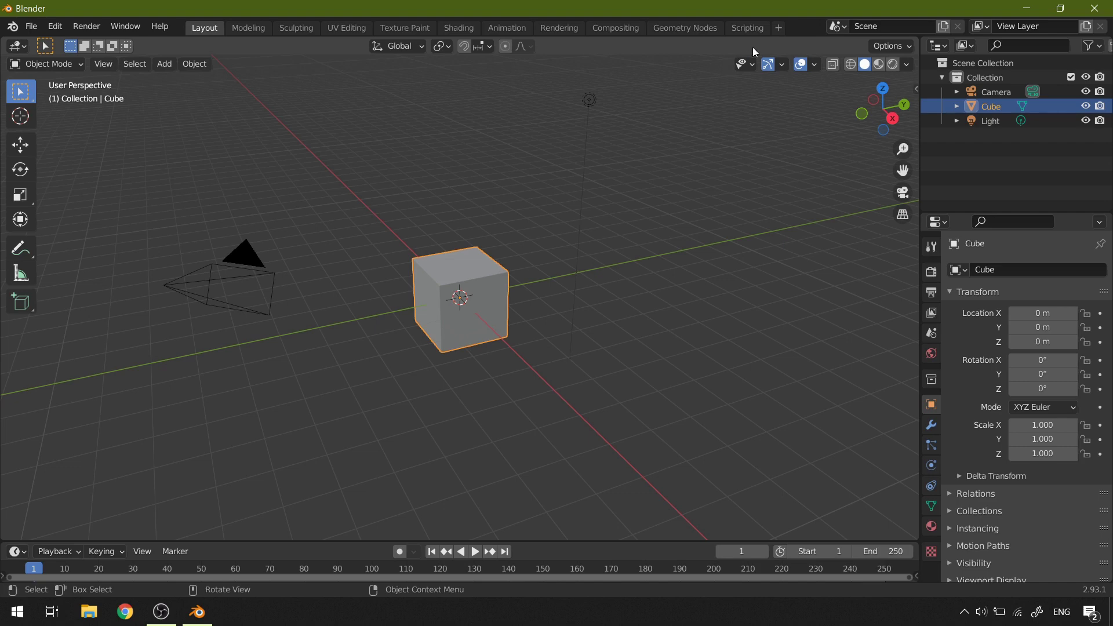
# Add a Video Editing workspace from the Video Editing template group.
pyautogui.click(778, 30)
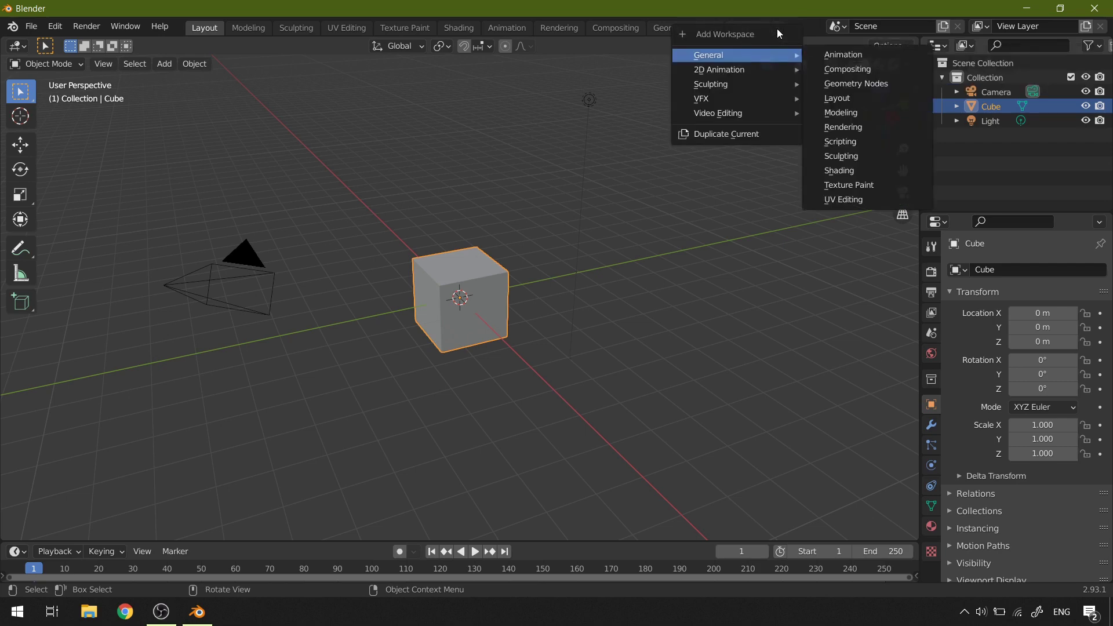
pyautogui.moveTo(756, 110)
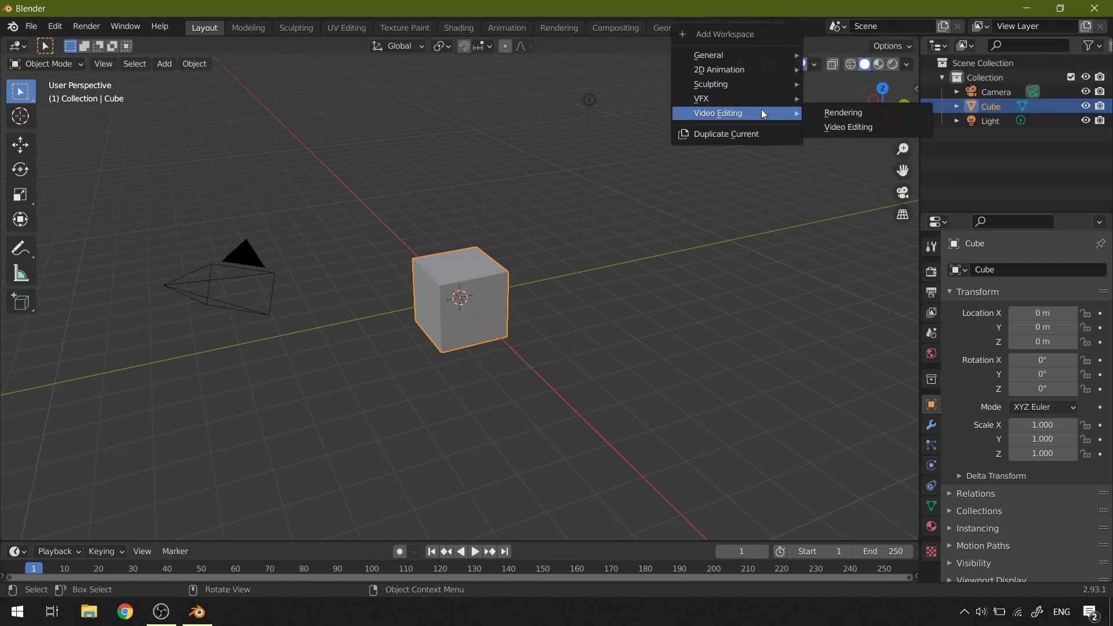
pyautogui.click(842, 128)
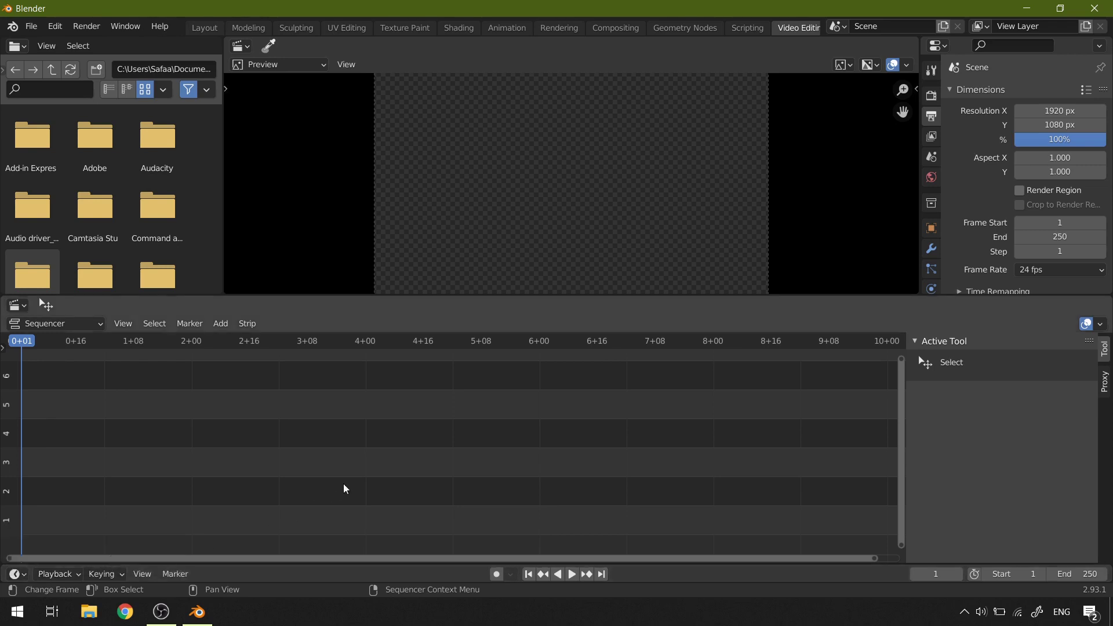
# Replace the file browser area with the Graph Editor, narrow its channel list, and enlarge the area beside and above the neighbouring editors.
pyautogui.click(17, 47)
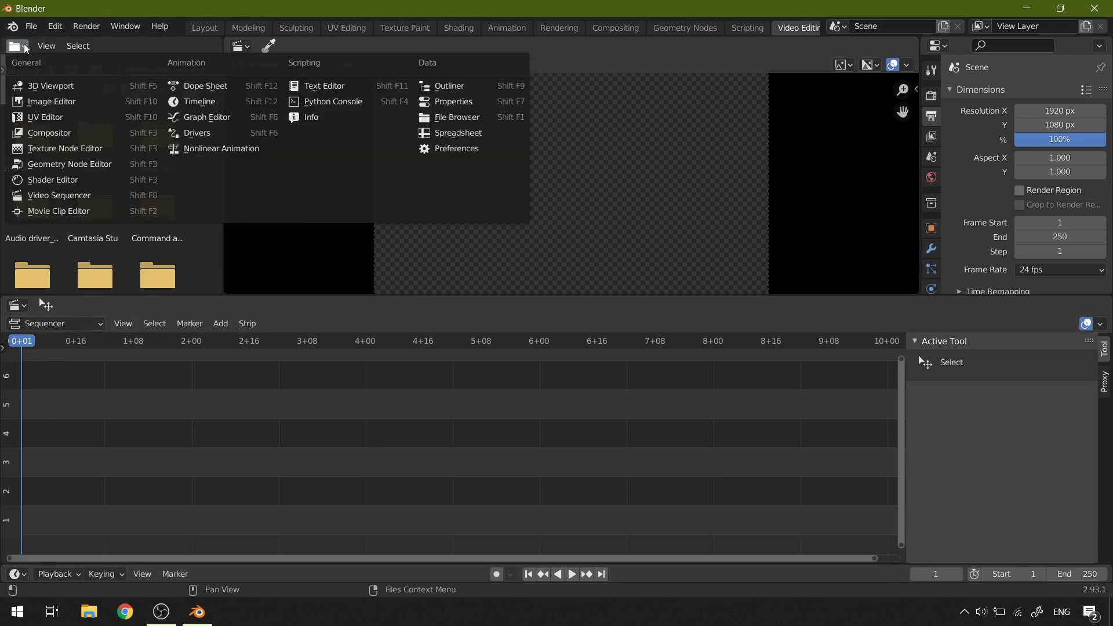
pyautogui.click(223, 123)
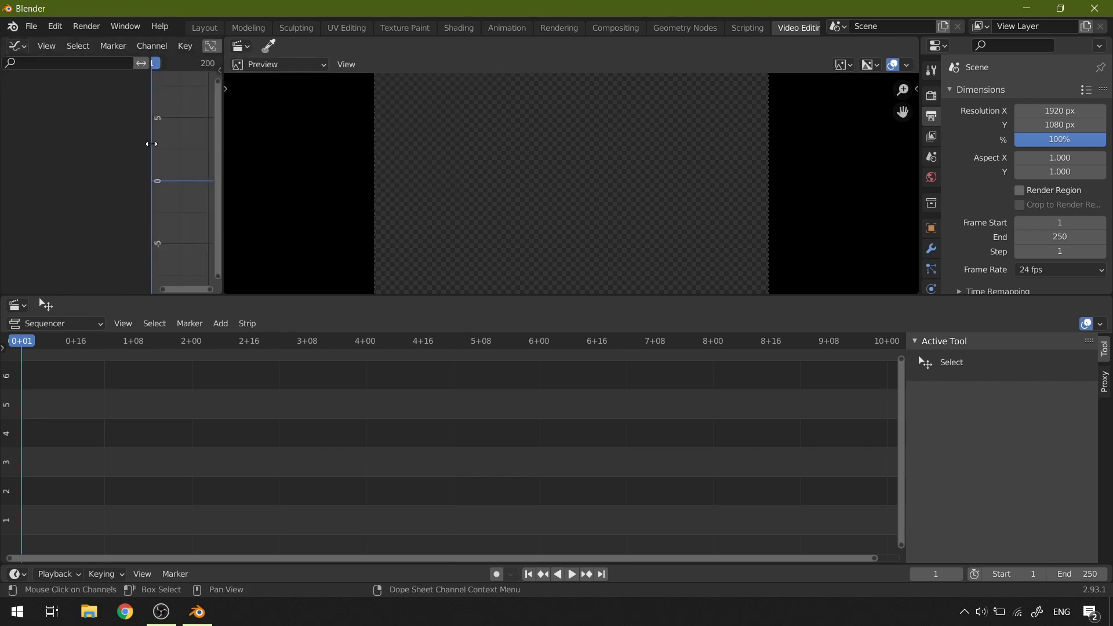
pyautogui.moveTo(149, 147); pyautogui.dragTo(35, 147)
pyautogui.moveTo(224, 155); pyautogui.dragTo(358, 152)
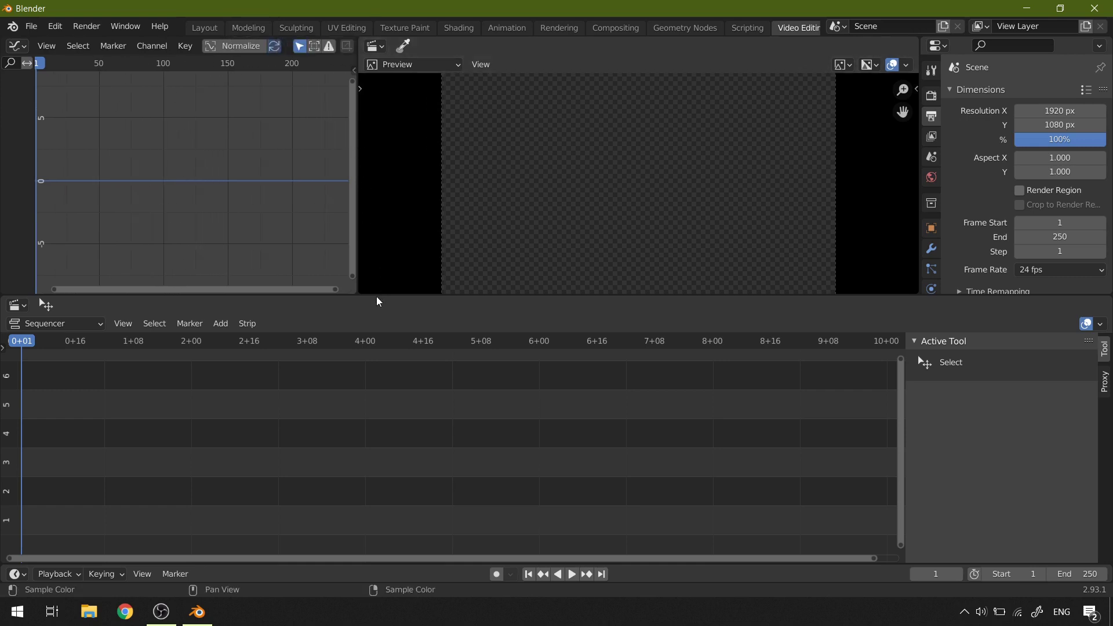
pyautogui.moveTo(377, 294); pyautogui.dragTo(448, 316)
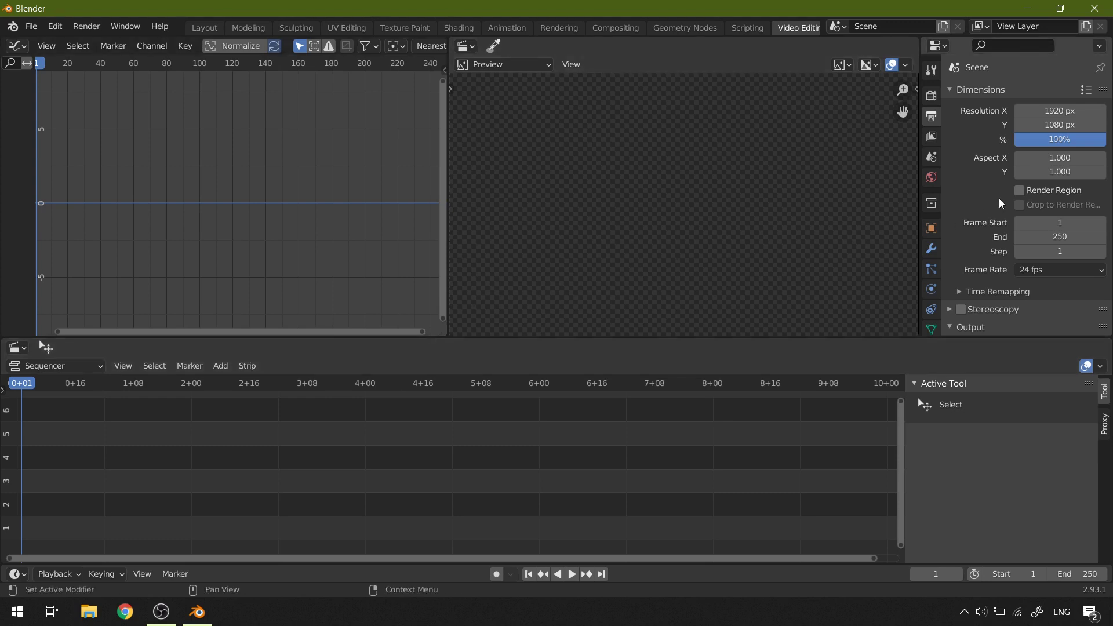
# Create a folder named Exported-Videos on the Desktop and set it as the render output path.
pyautogui.scroll(-2, 998, 226)
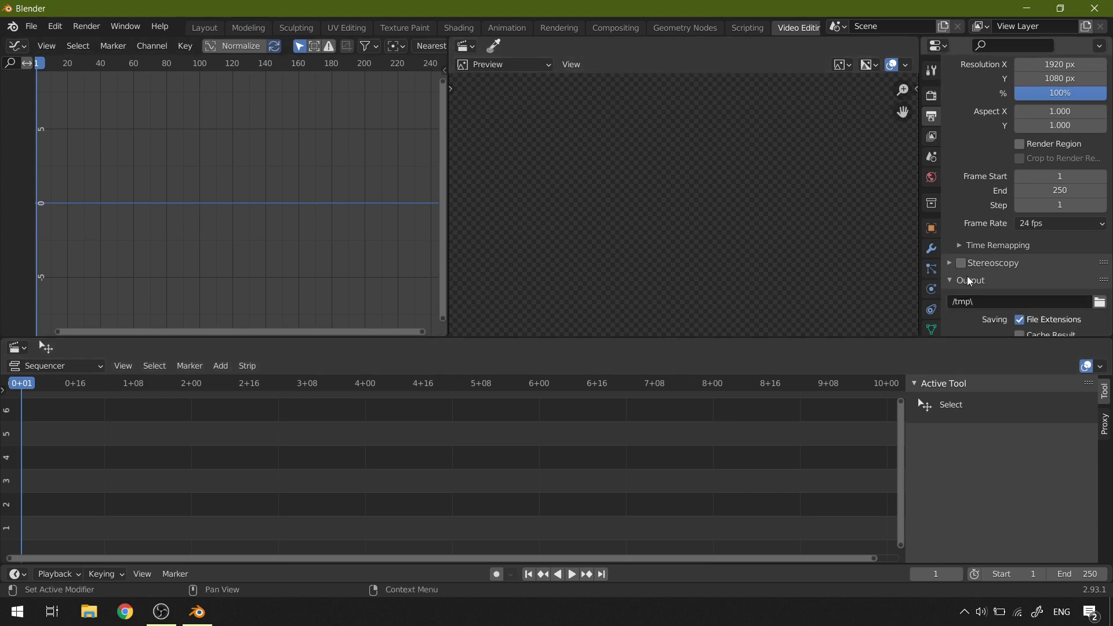
pyautogui.scroll(-6, 981, 283)
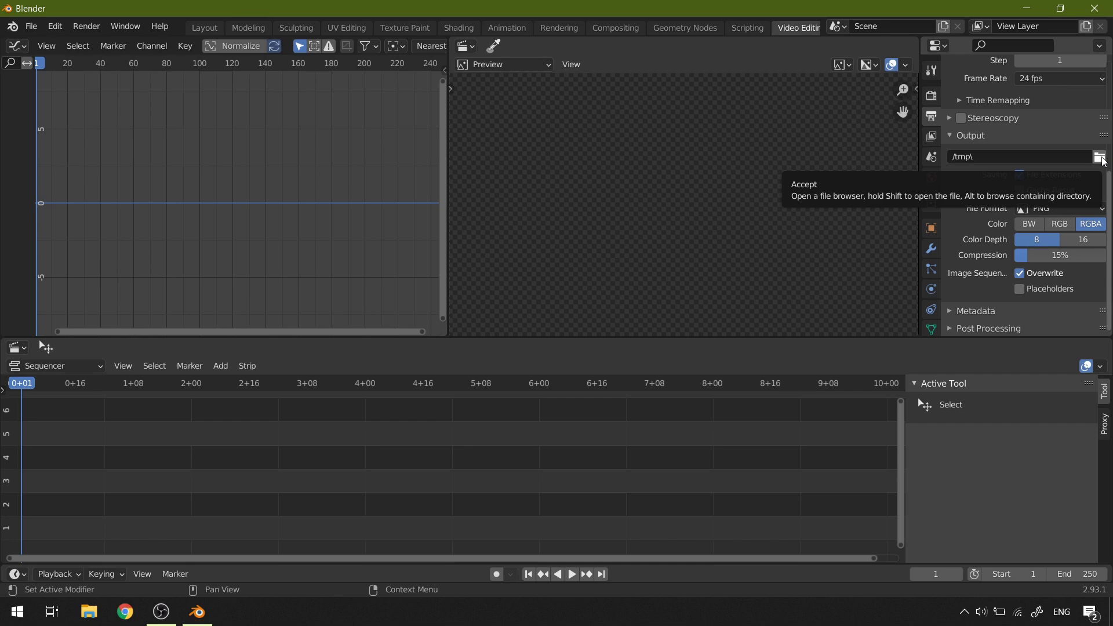
pyautogui.click(1099, 157)
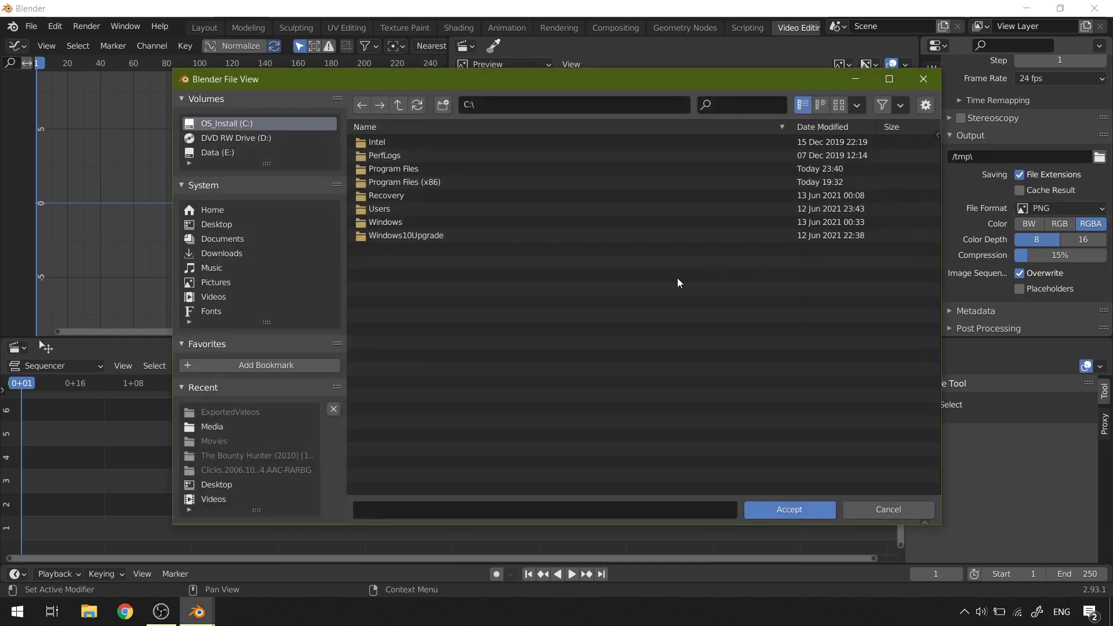
pyautogui.click(241, 227)
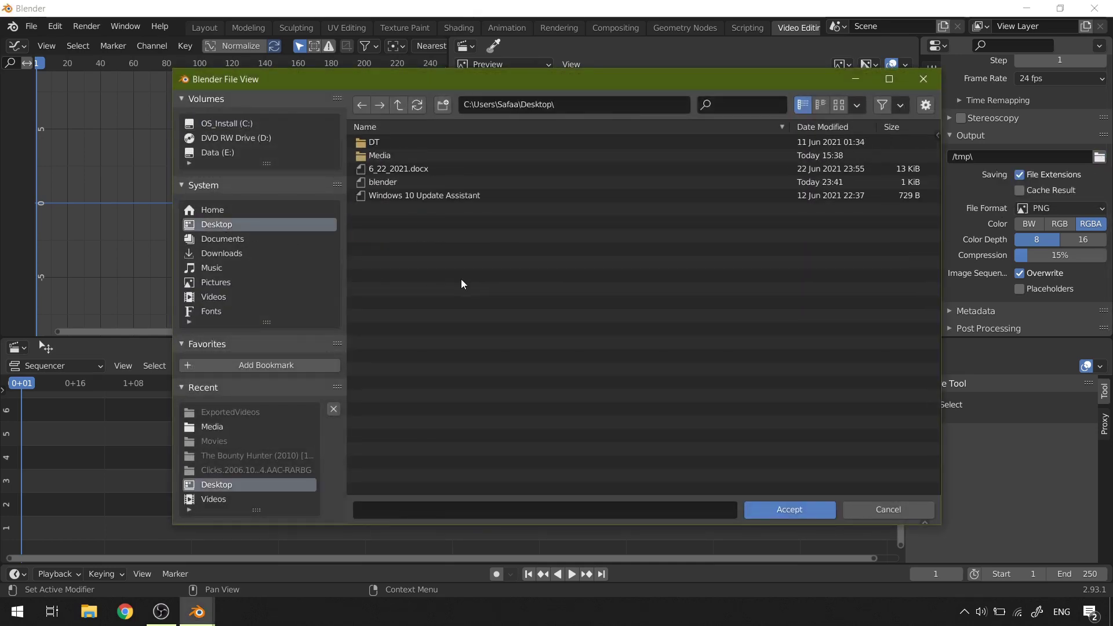
pyautogui.click(444, 106)
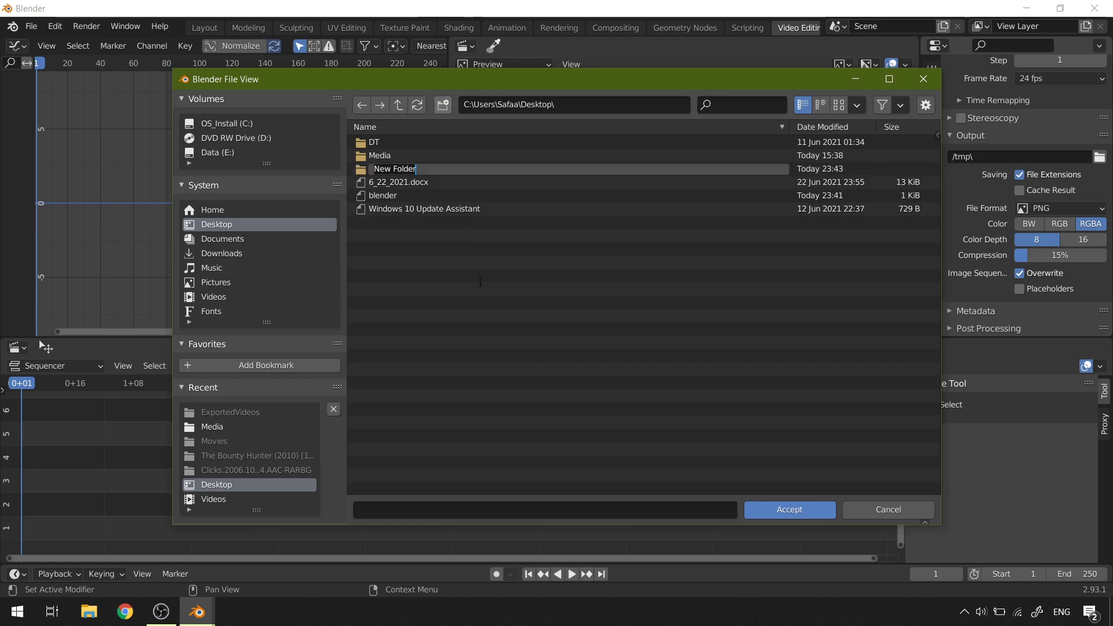
pyautogui.write('Exported-Videos')
pyautogui.press('Return')
pyautogui.doubleClick(409, 154)
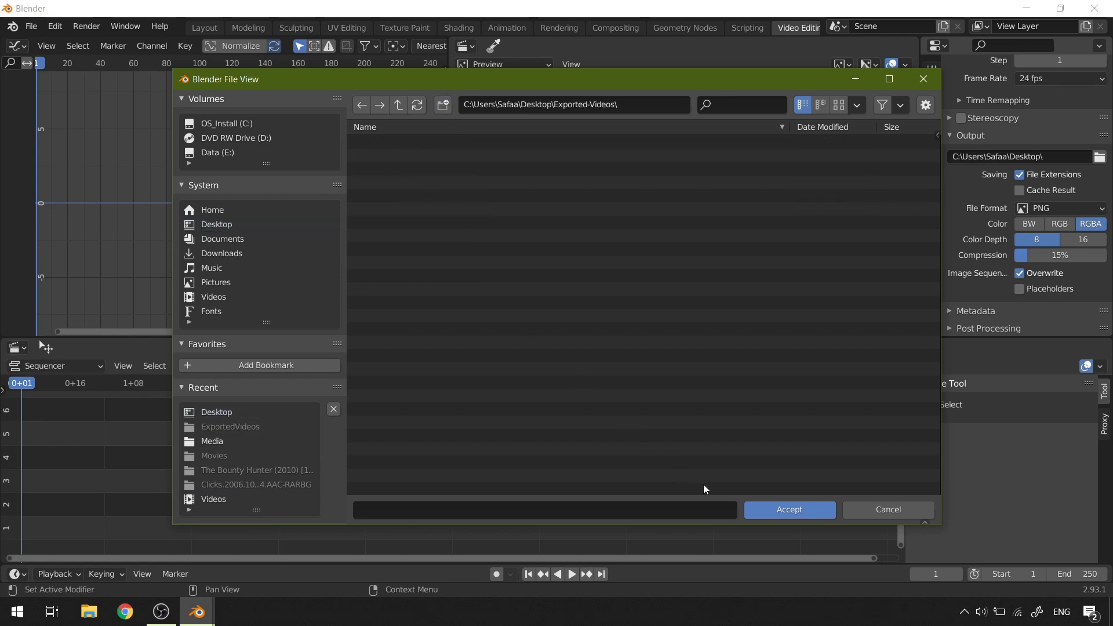
pyautogui.click(761, 508)
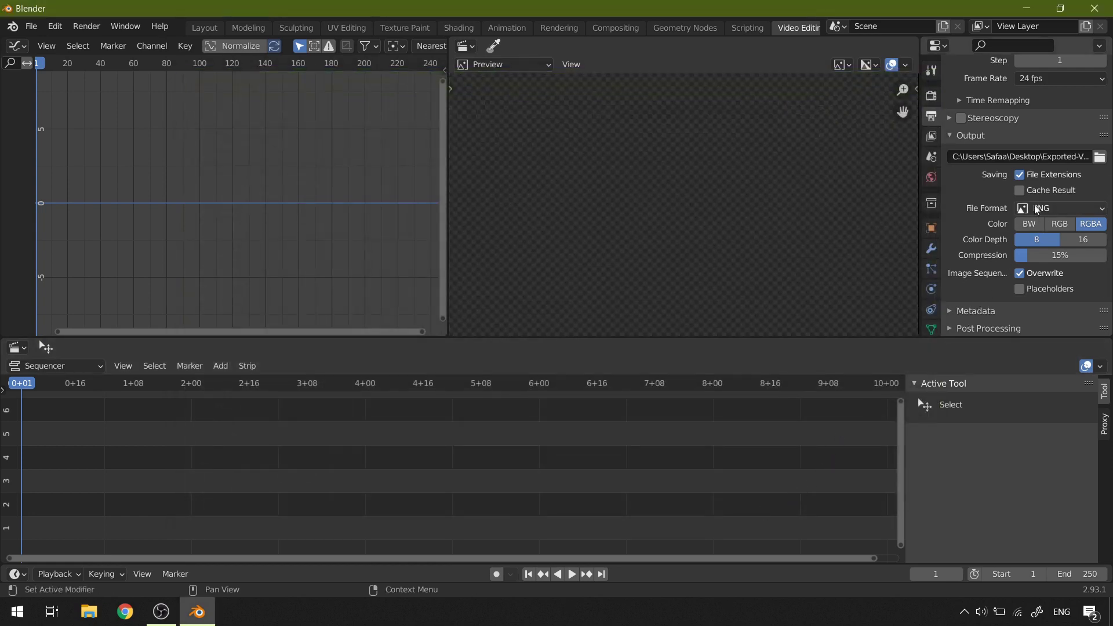
# Set the output file format to FFmpeg Video and its encoding container to MPEG-4.
pyautogui.click(1067, 208)
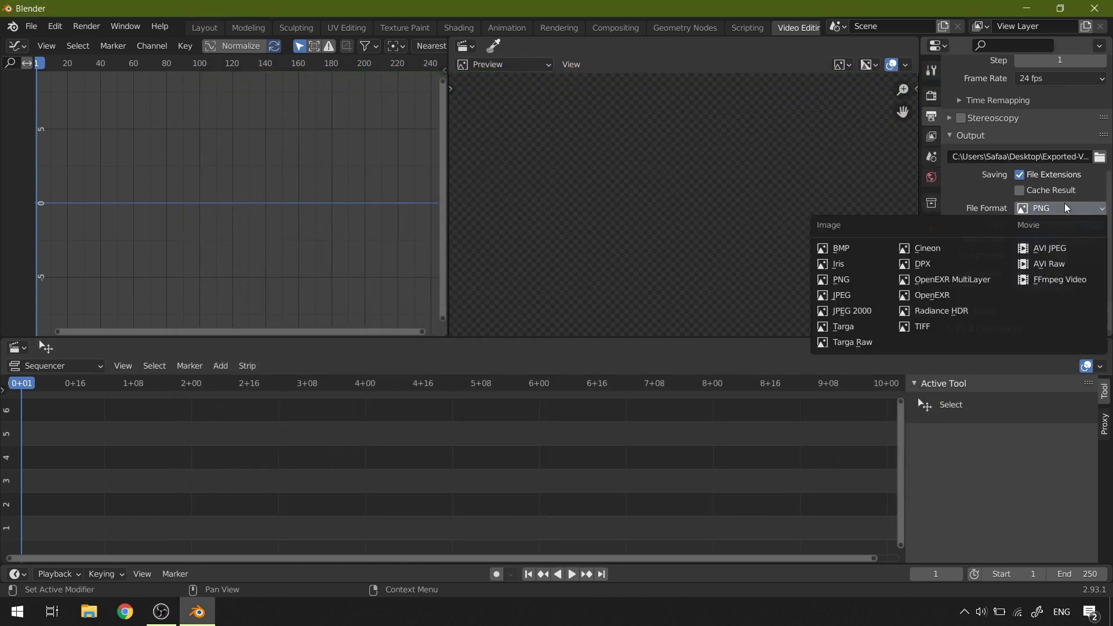
pyautogui.click(1085, 281)
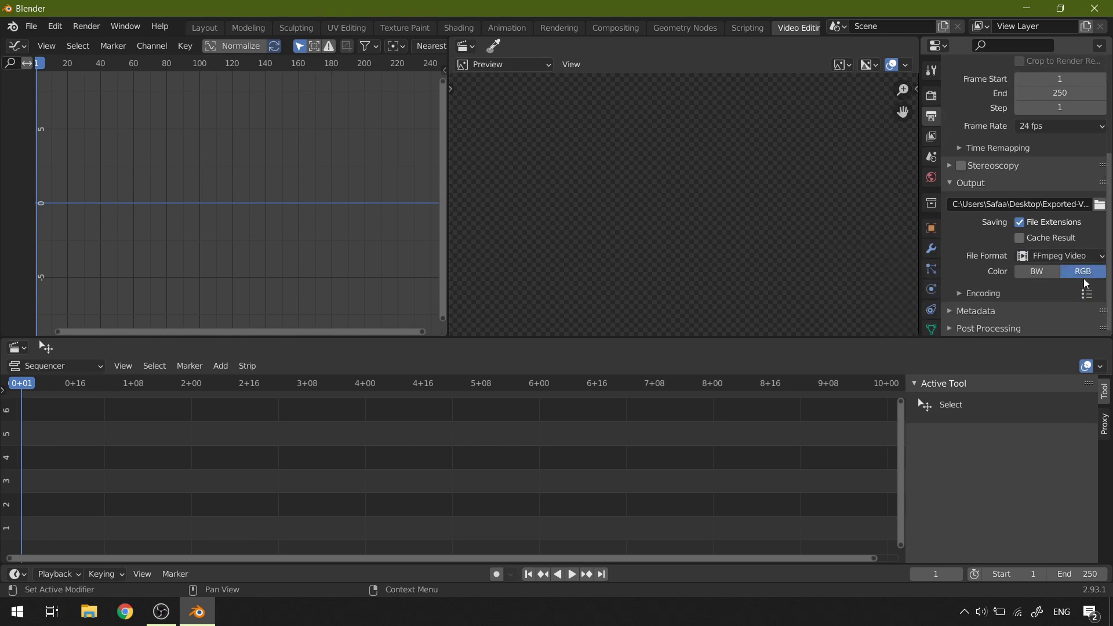
pyautogui.click(989, 295)
pyautogui.scroll(-3, 1035, 293)
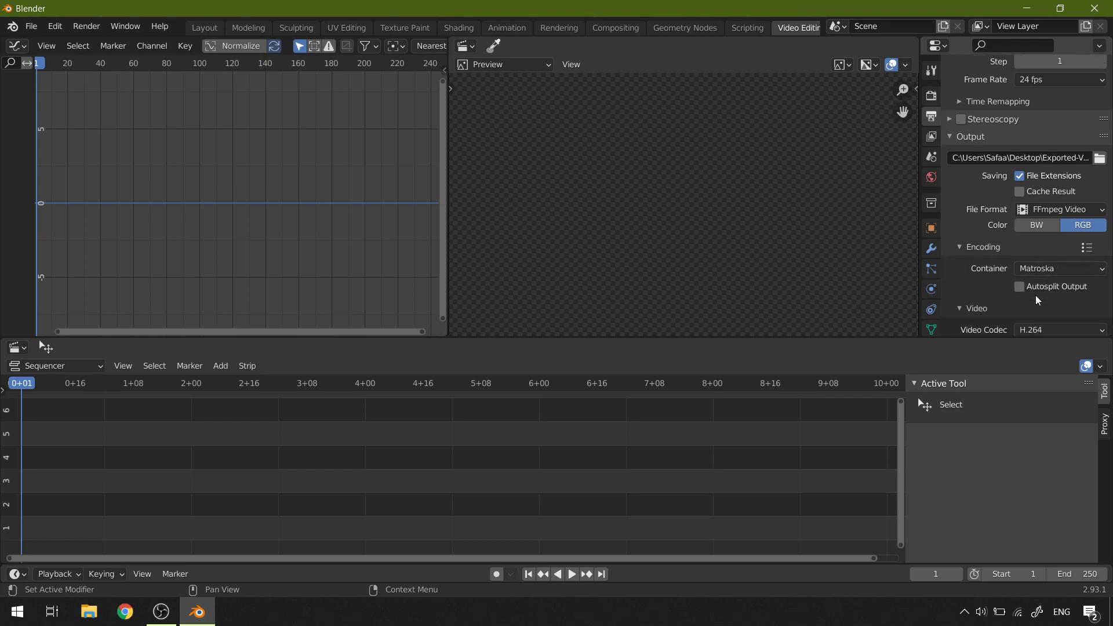
pyautogui.click(1083, 246)
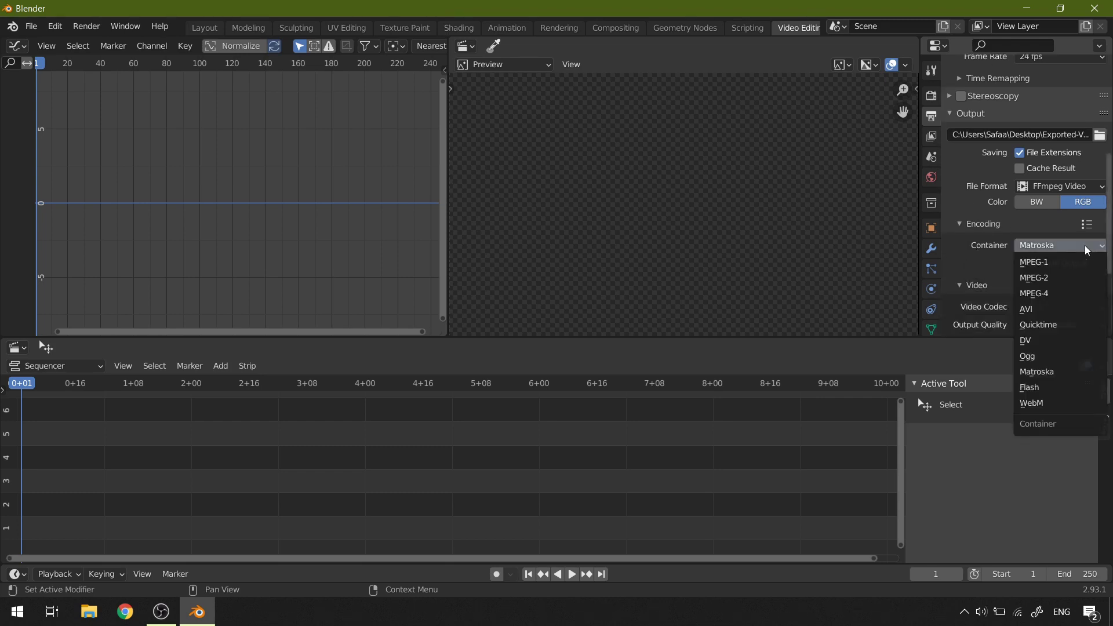
pyautogui.click(1067, 294)
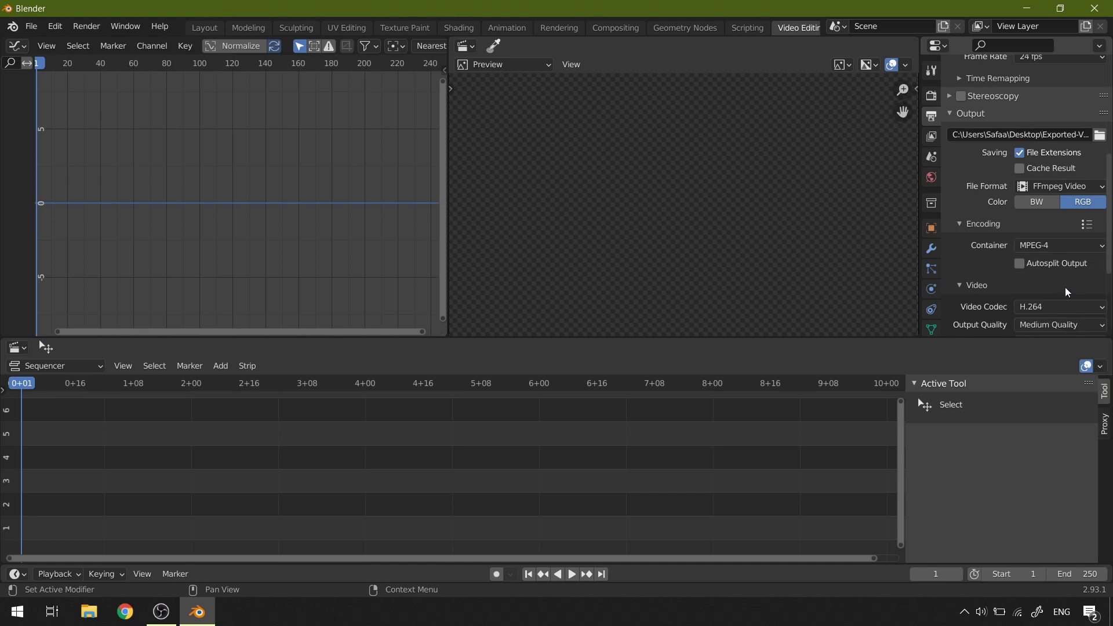
# Set the video output quality to High Quality and the audio codec to AAC in the encoding settings.
pyautogui.scroll(-3, 1065, 287)
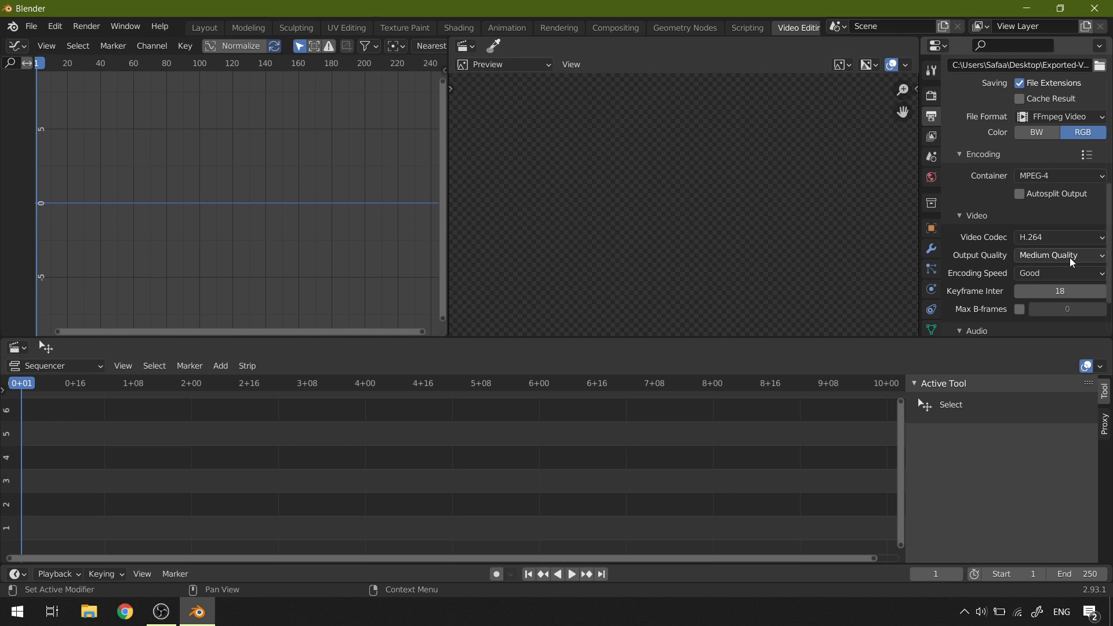
pyautogui.click(1071, 261)
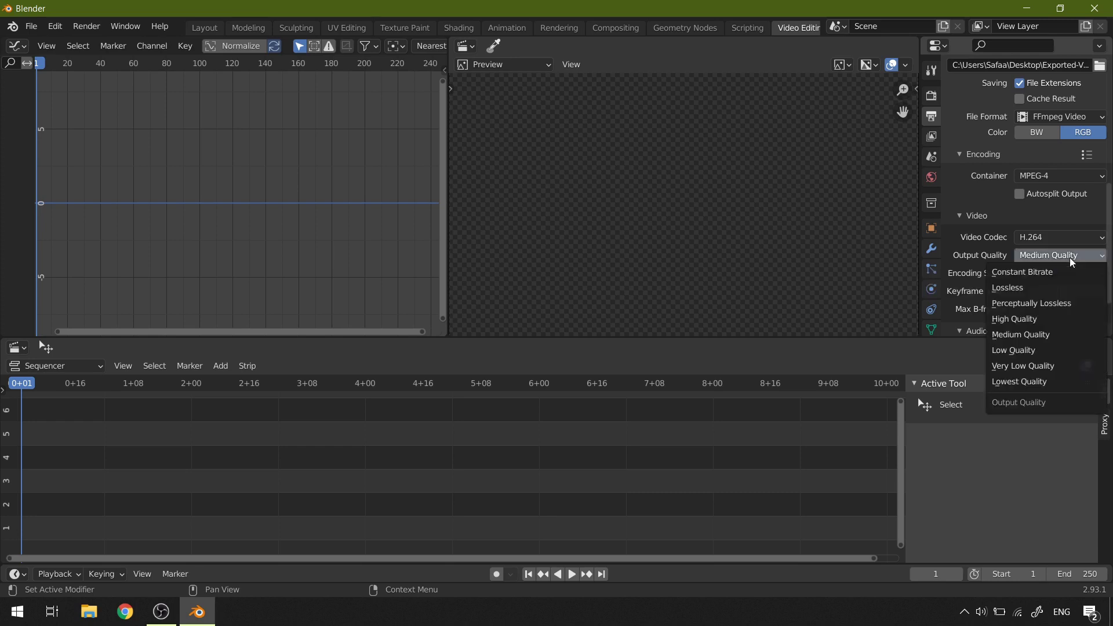
pyautogui.click(1059, 323)
pyautogui.scroll(-2, 1061, 307)
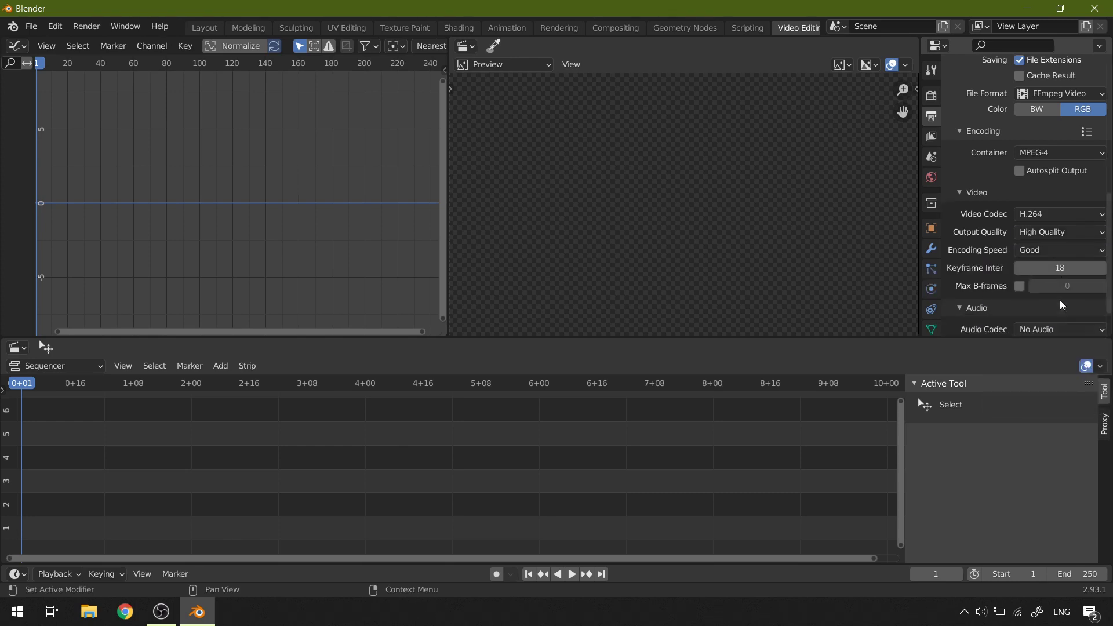
pyautogui.scroll(-1, 1061, 306)
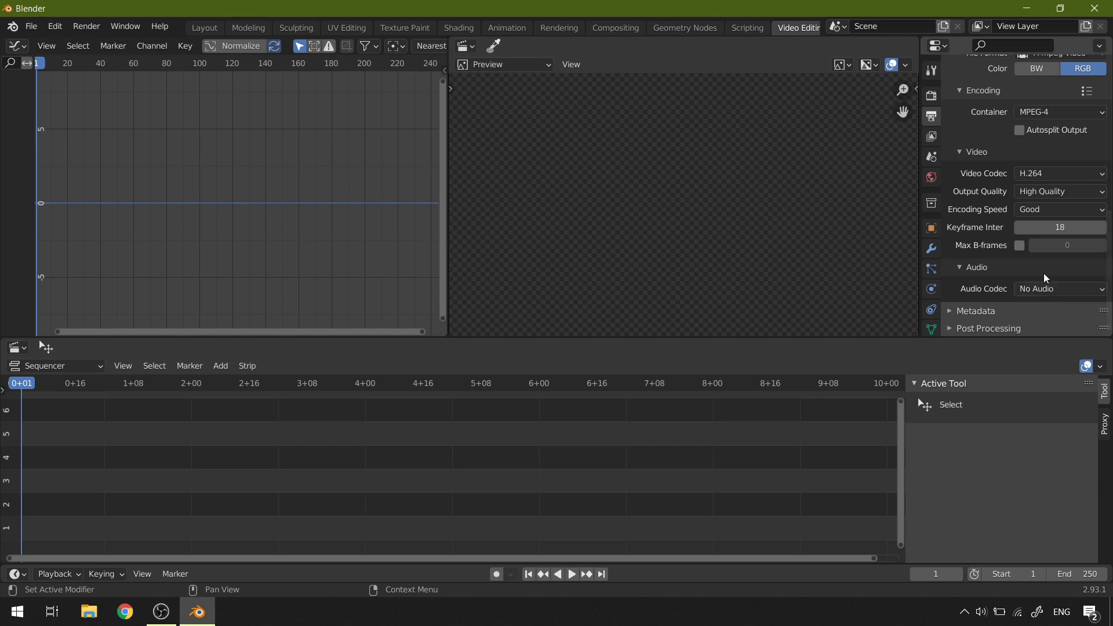
pyautogui.click(1070, 290)
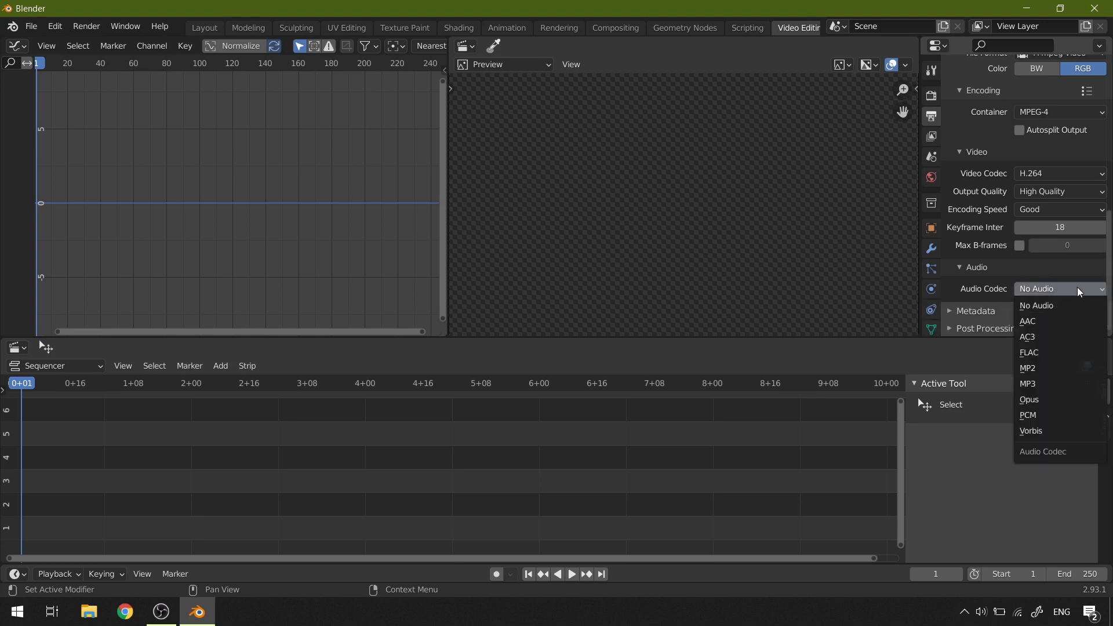
pyautogui.click(1071, 324)
pyautogui.scroll(-4, 1062, 293)
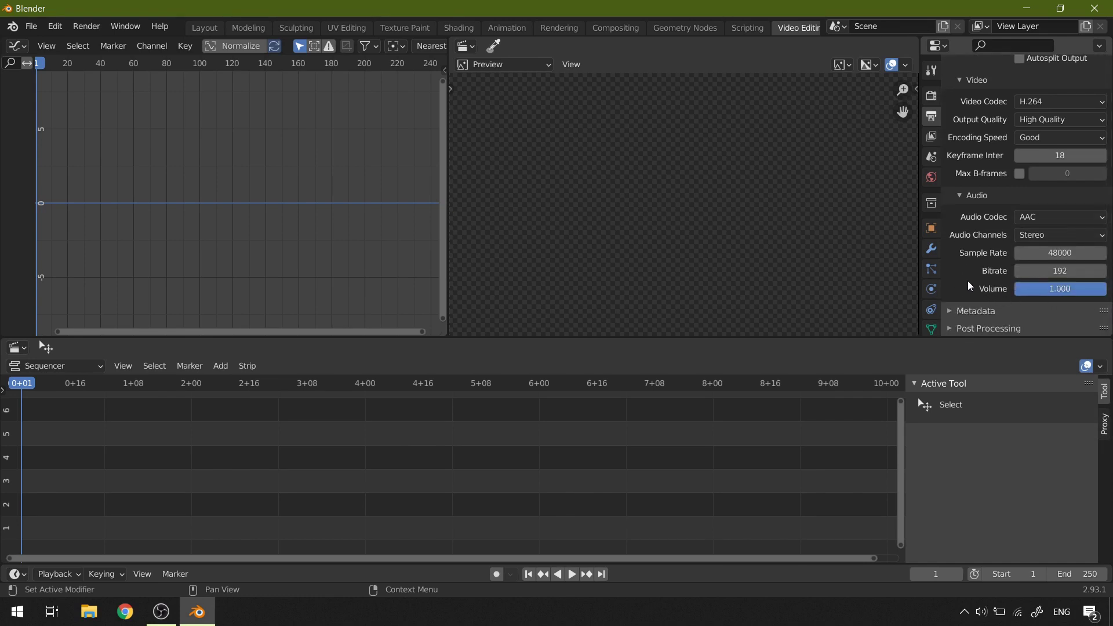
# Collapse the Output section of the output properties and return to the Dimensions settings.
pyautogui.scroll(8, 966, 283)
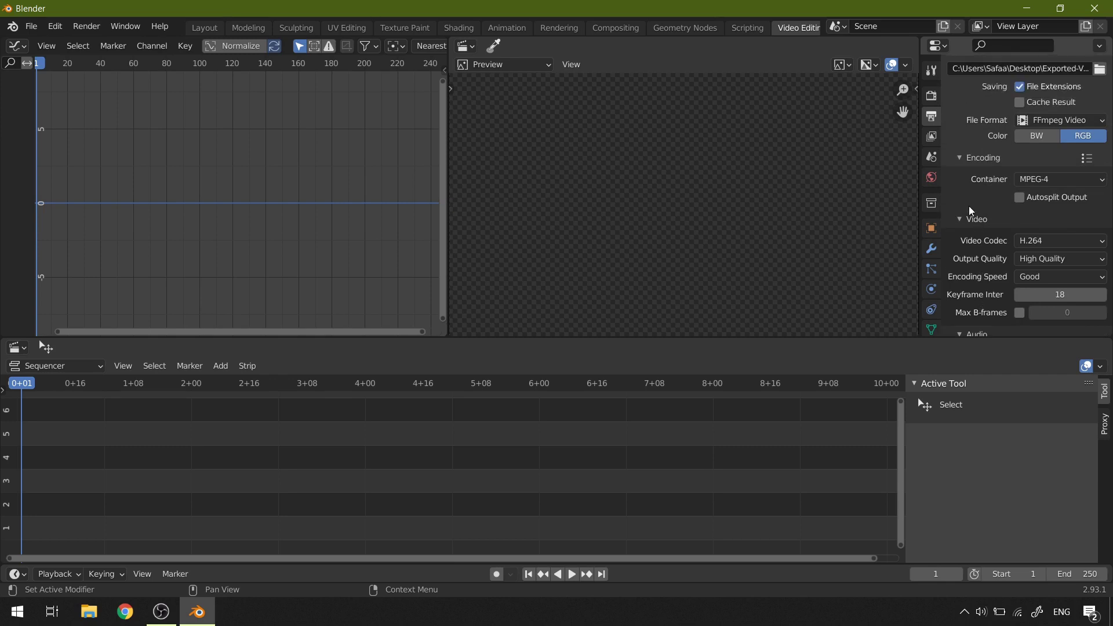
pyautogui.scroll(7, 958, 172)
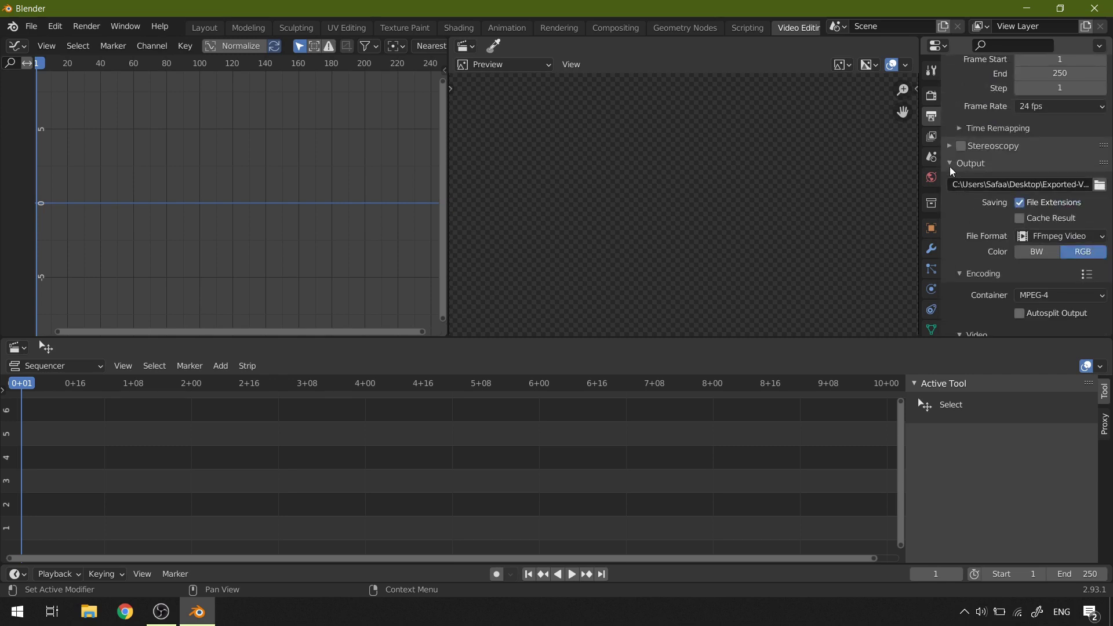
pyautogui.click(951, 167)
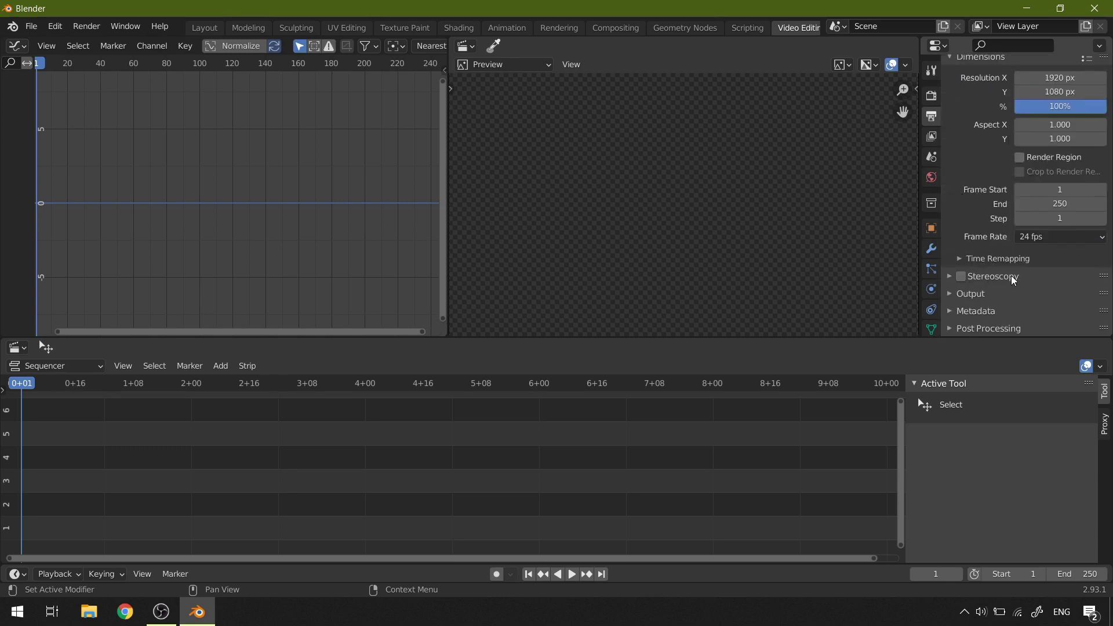
pyautogui.scroll(2, 1013, 280)
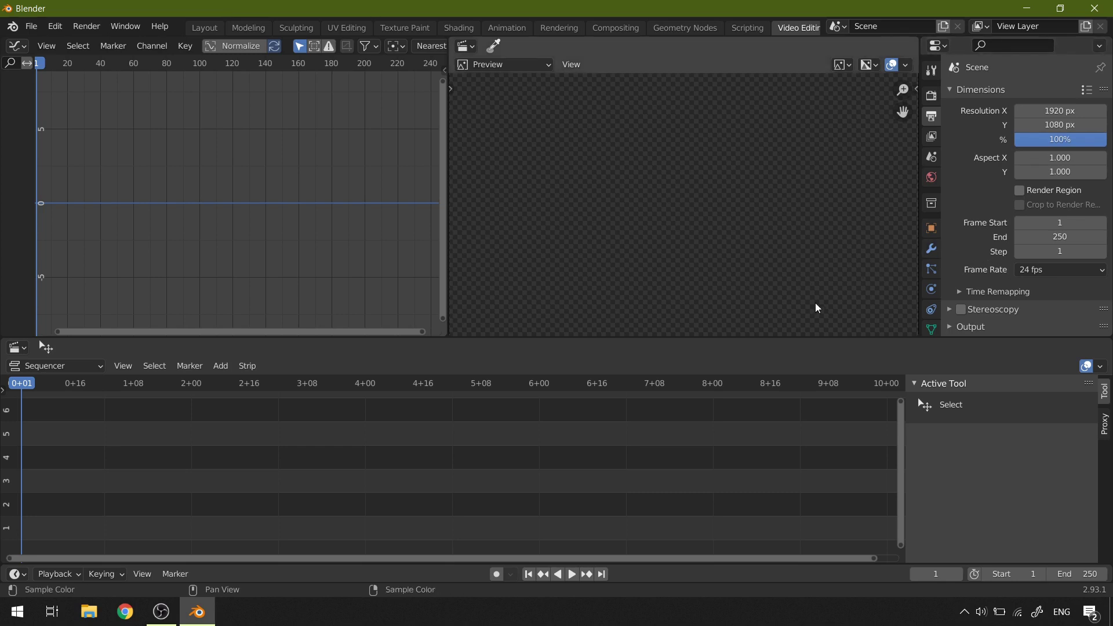
# In the System preferences, make sure the video sequencer uses the disk cache and has its proxy setup on Manual.
pyautogui.click(54, 26)
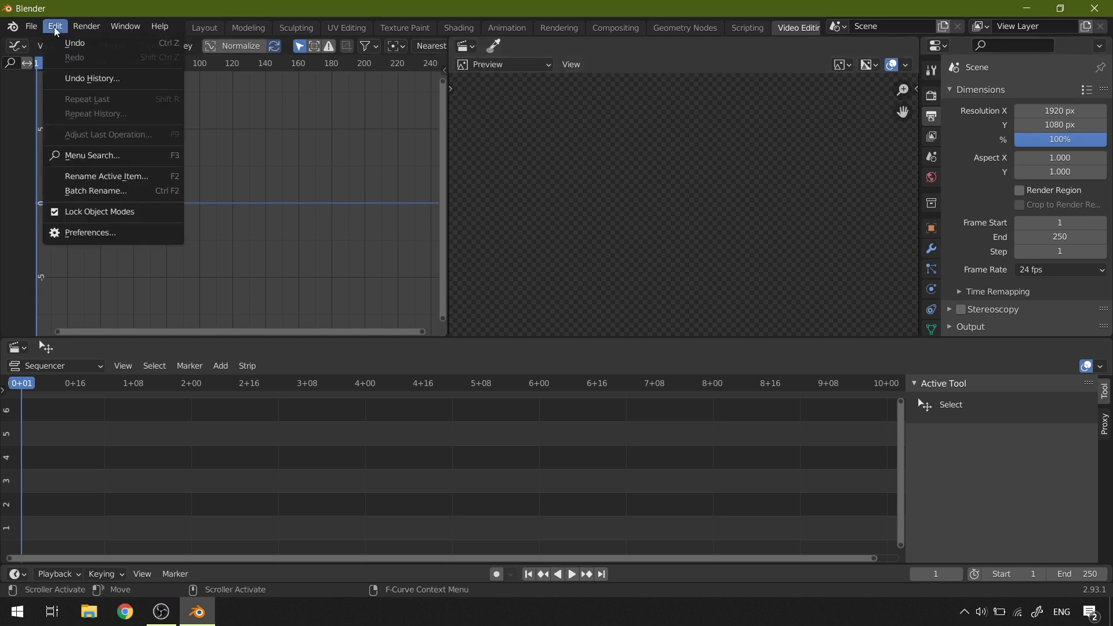
pyautogui.click(129, 234)
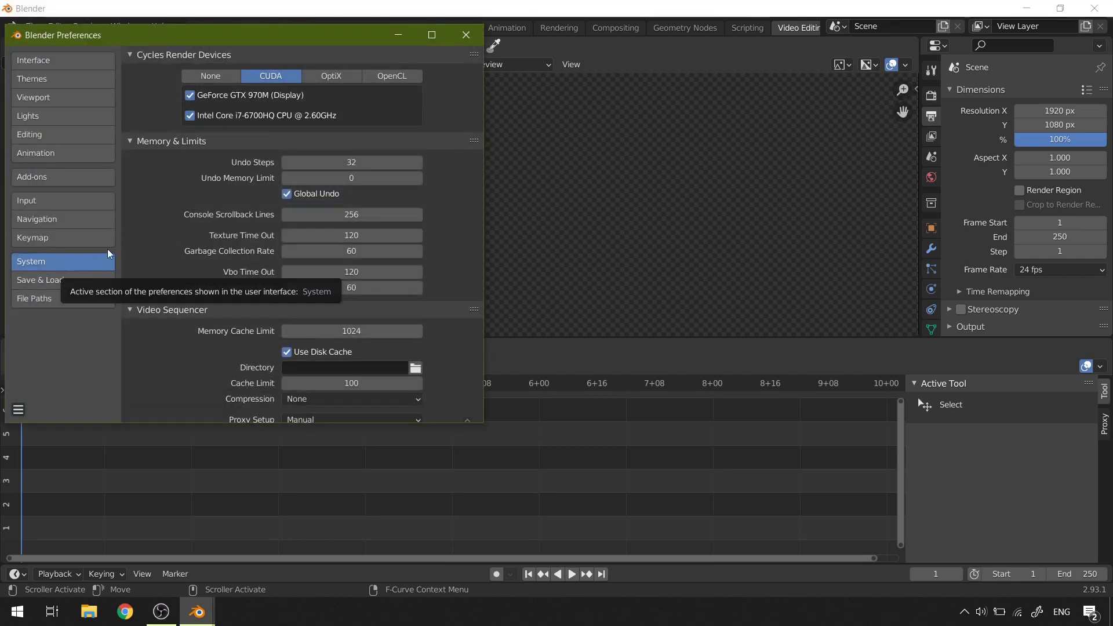
pyautogui.scroll(-1, 243, 75)
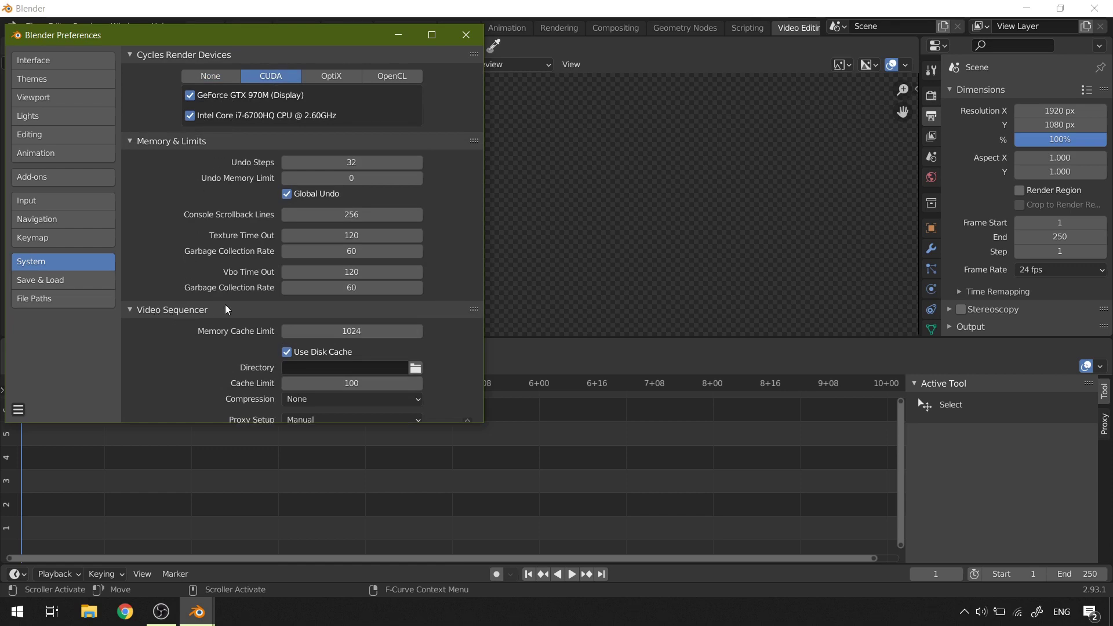
pyautogui.click(287, 352)
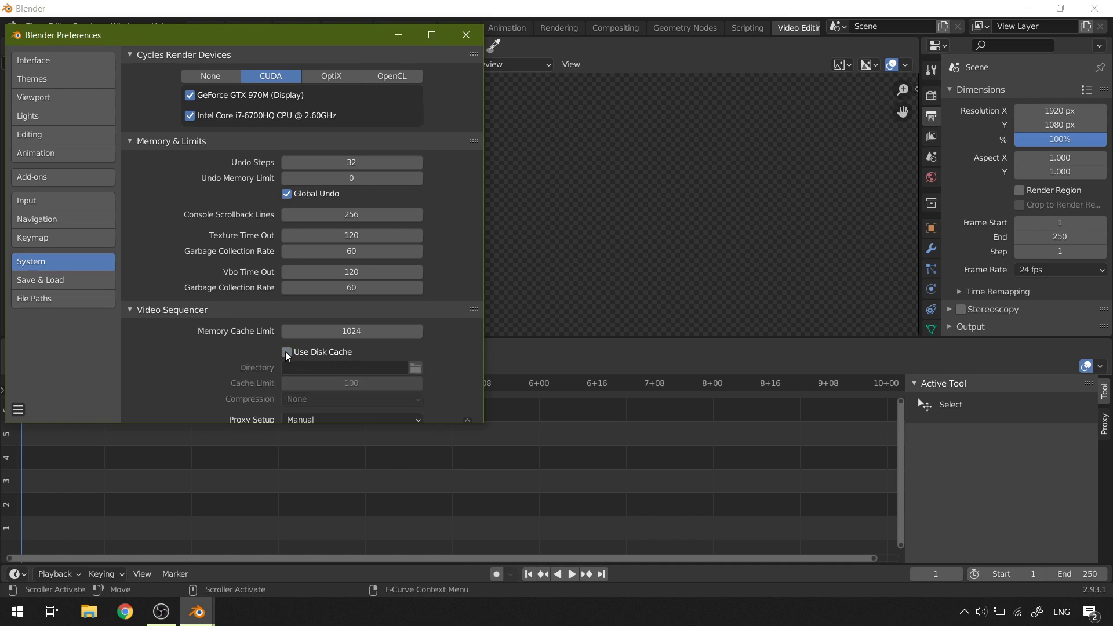
pyautogui.click(288, 352)
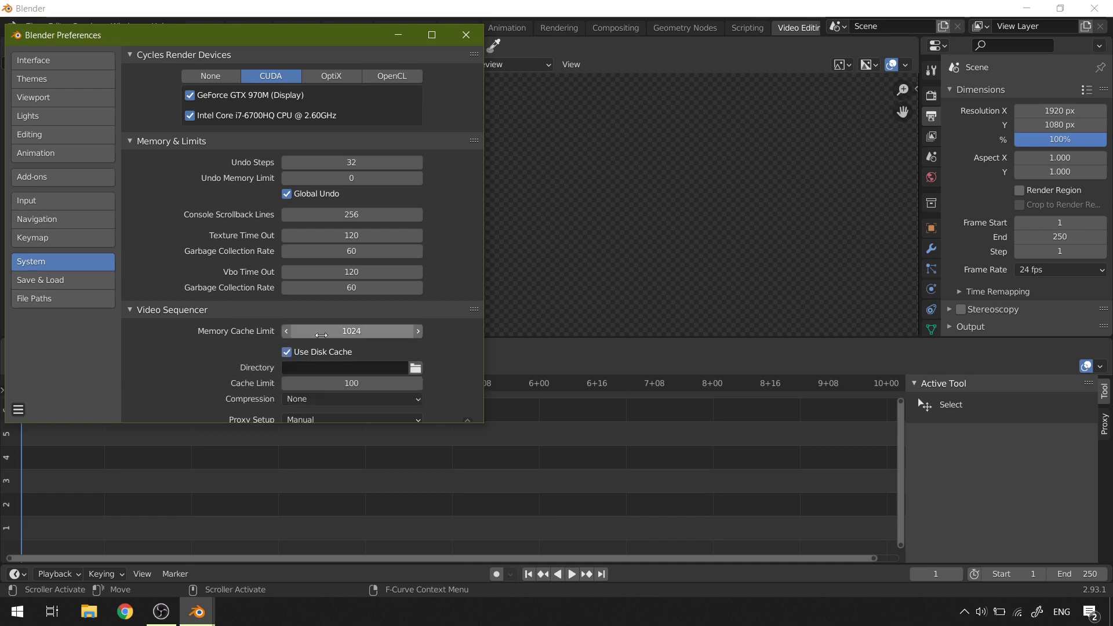
pyautogui.click(375, 333)
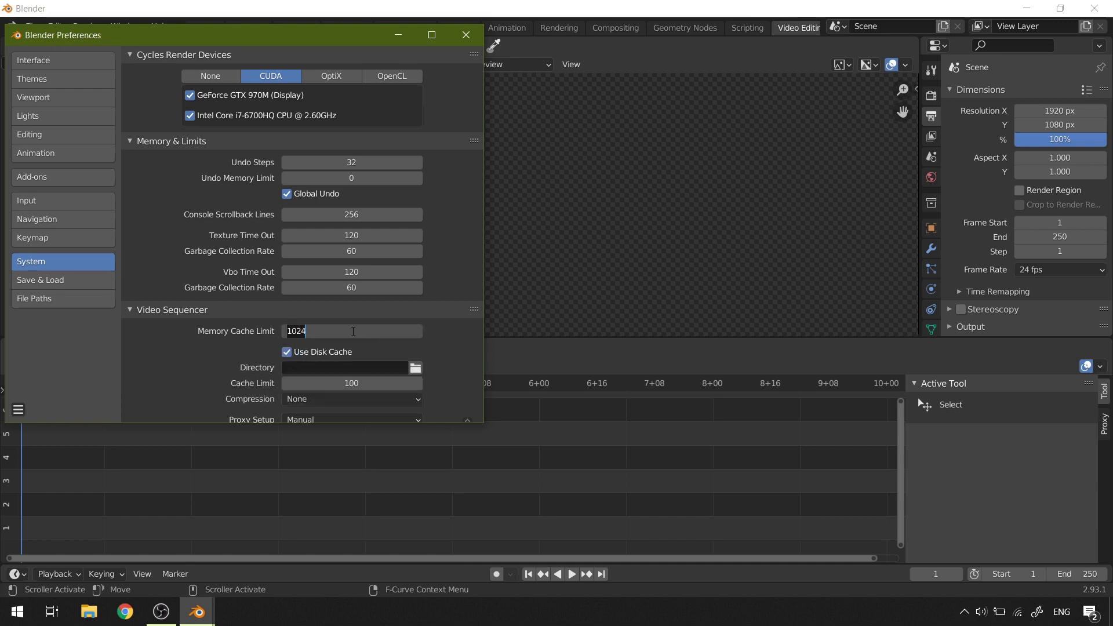
pyautogui.click(443, 348)
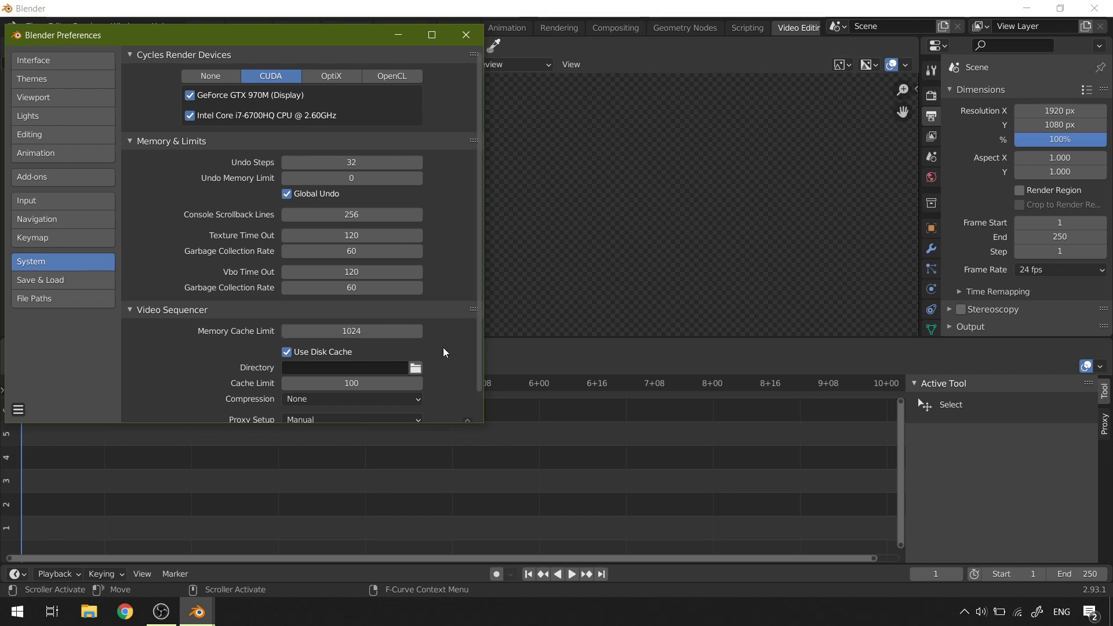
pyautogui.scroll(-2, 443, 352)
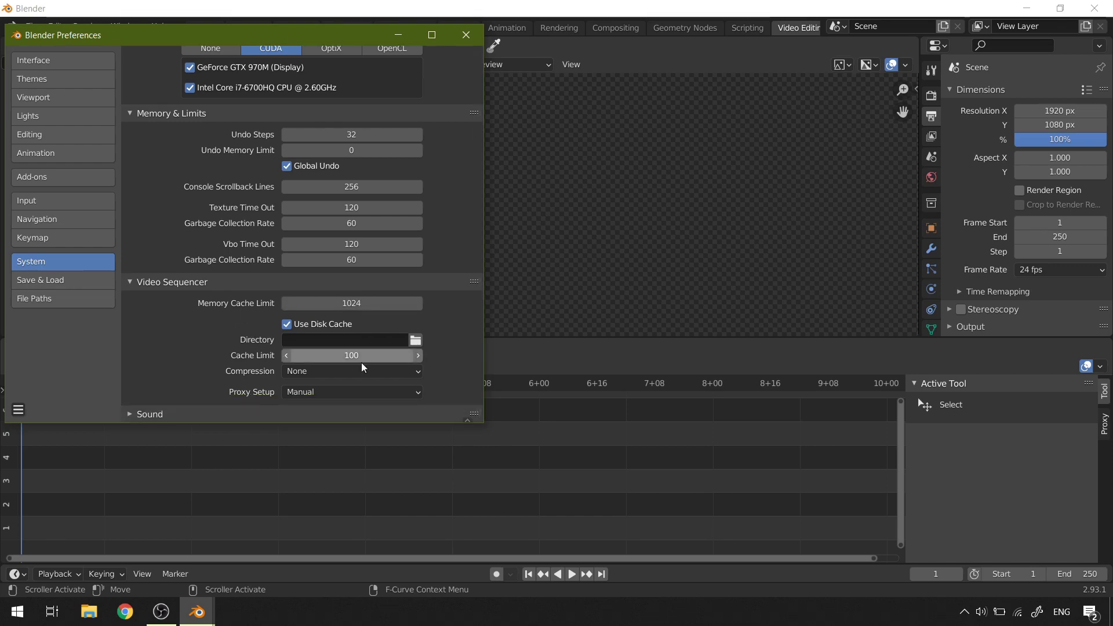
pyautogui.click(326, 392)
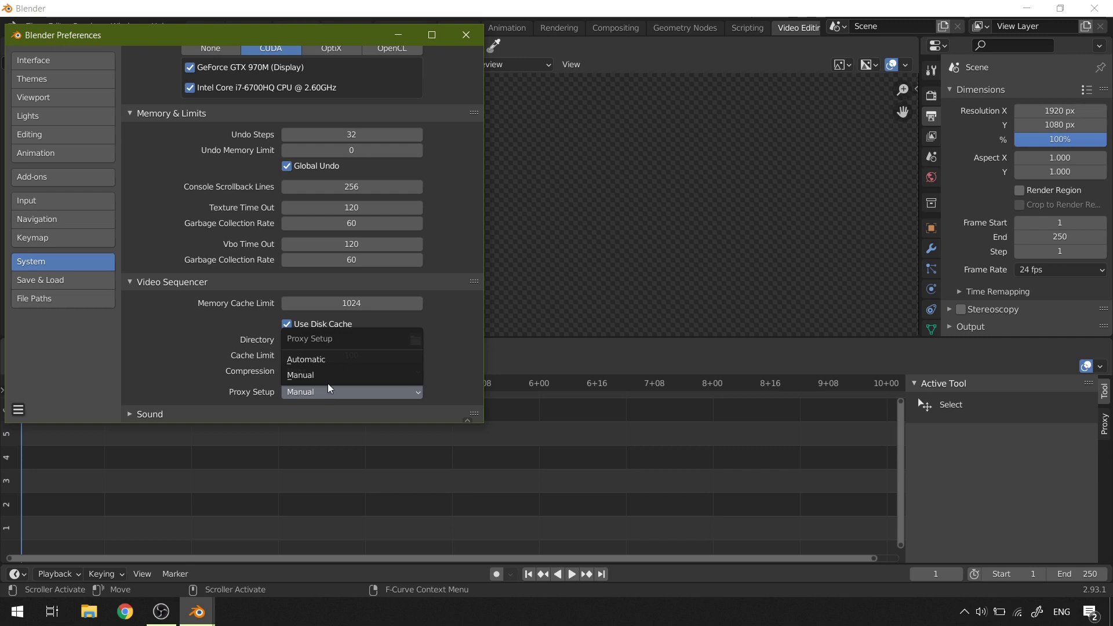
pyautogui.click(322, 375)
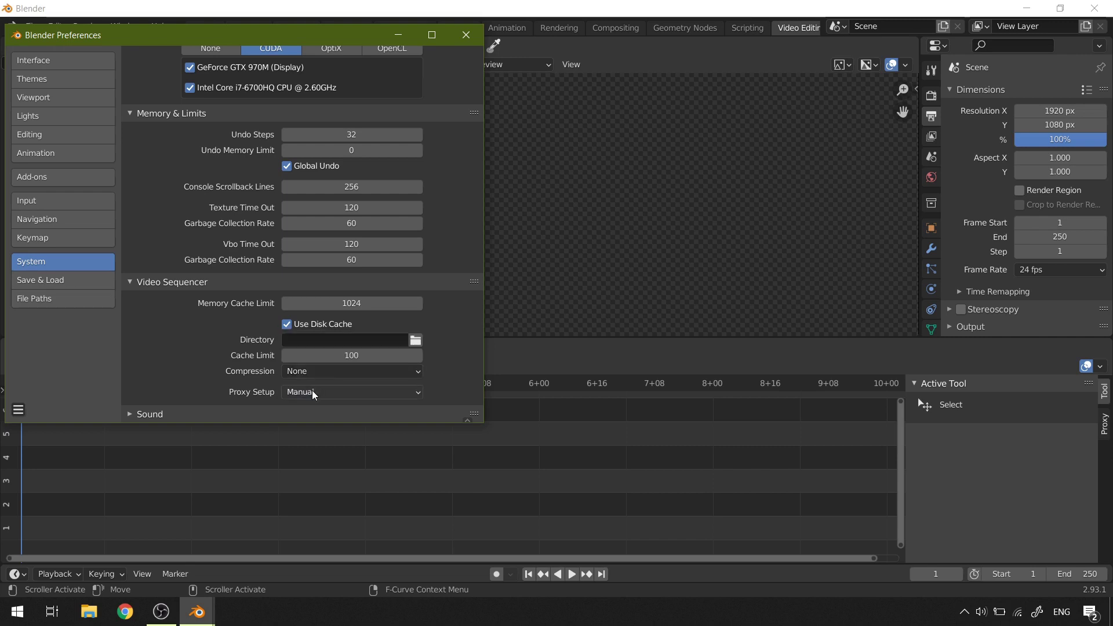
# Save the preferences and close the Preferences window.
pyautogui.click(22, 409)
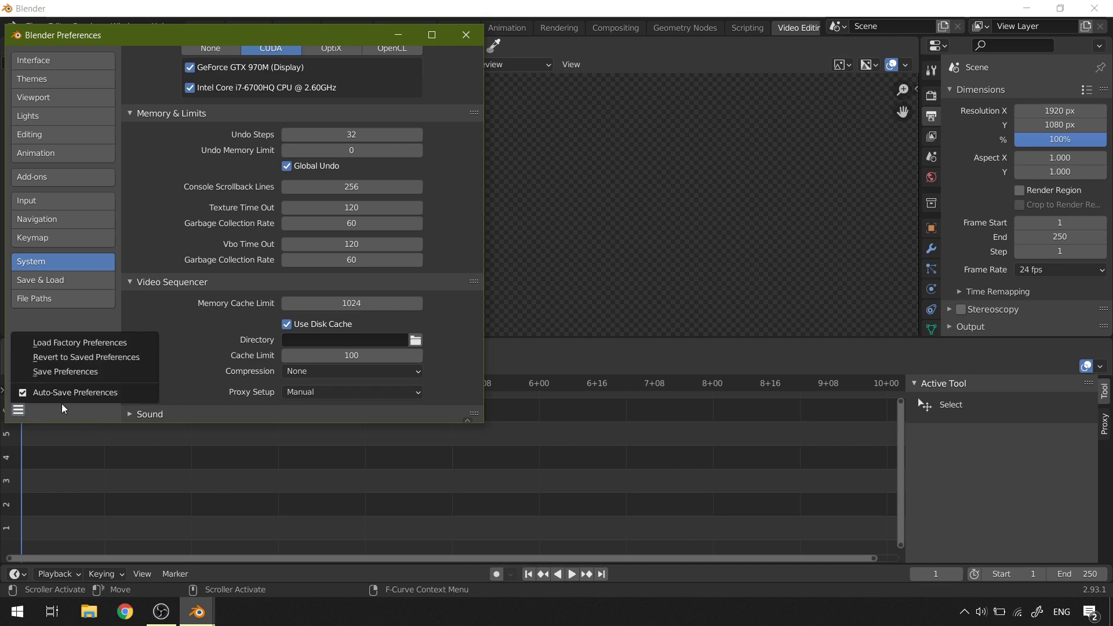
pyautogui.click(125, 375)
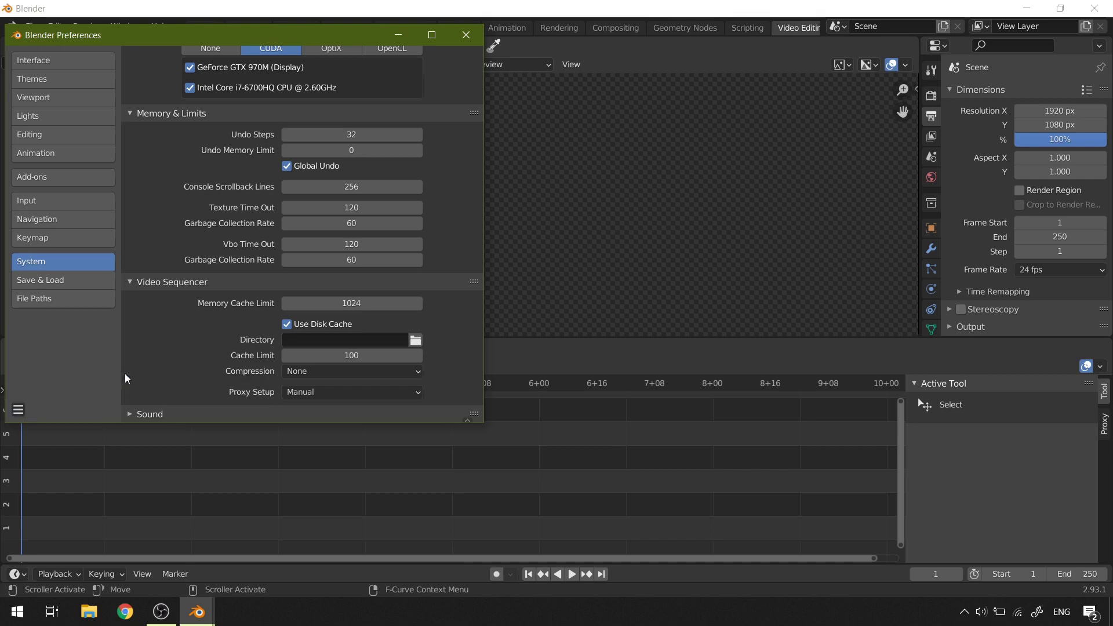
pyautogui.click(458, 35)
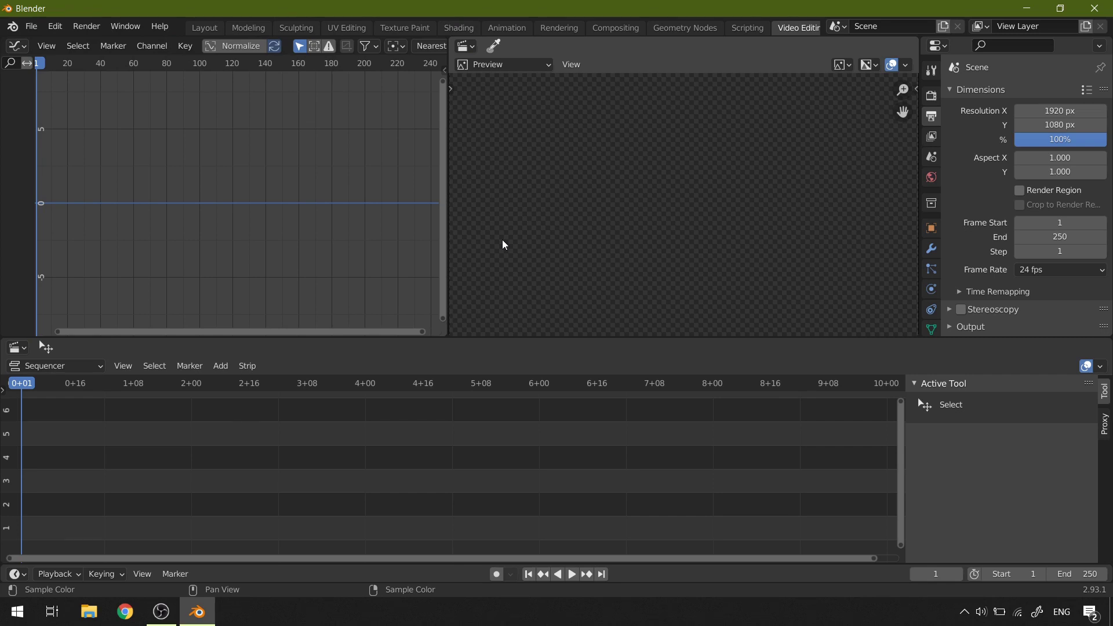
# Save the current workspace and settings as the default startup file.
pyautogui.click(32, 26)
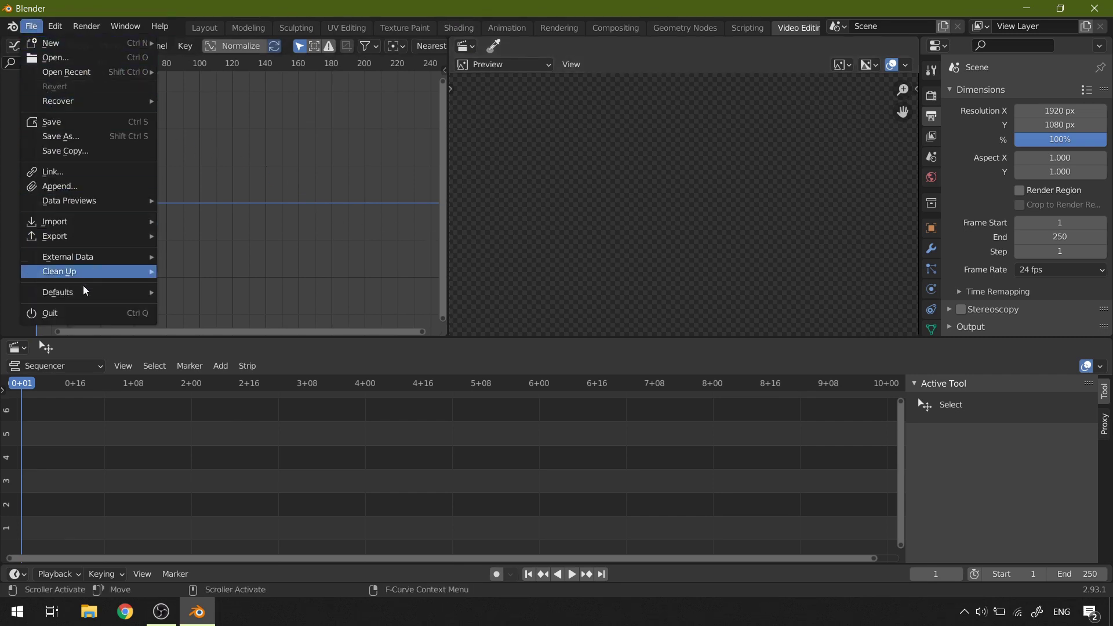
pyautogui.moveTo(87, 292)
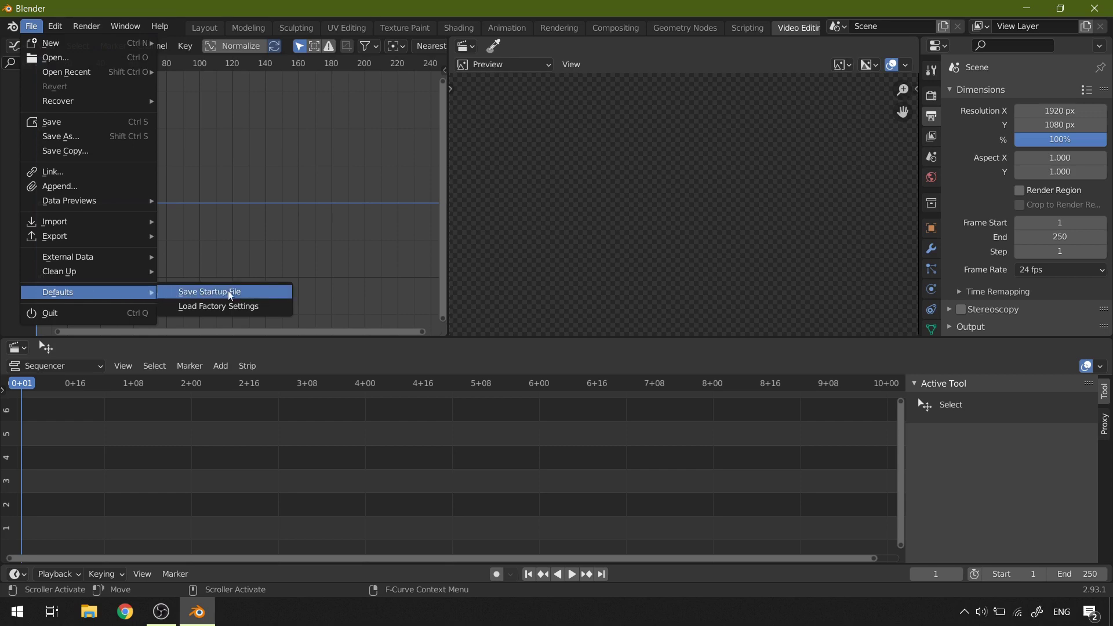
pyautogui.click(255, 292)
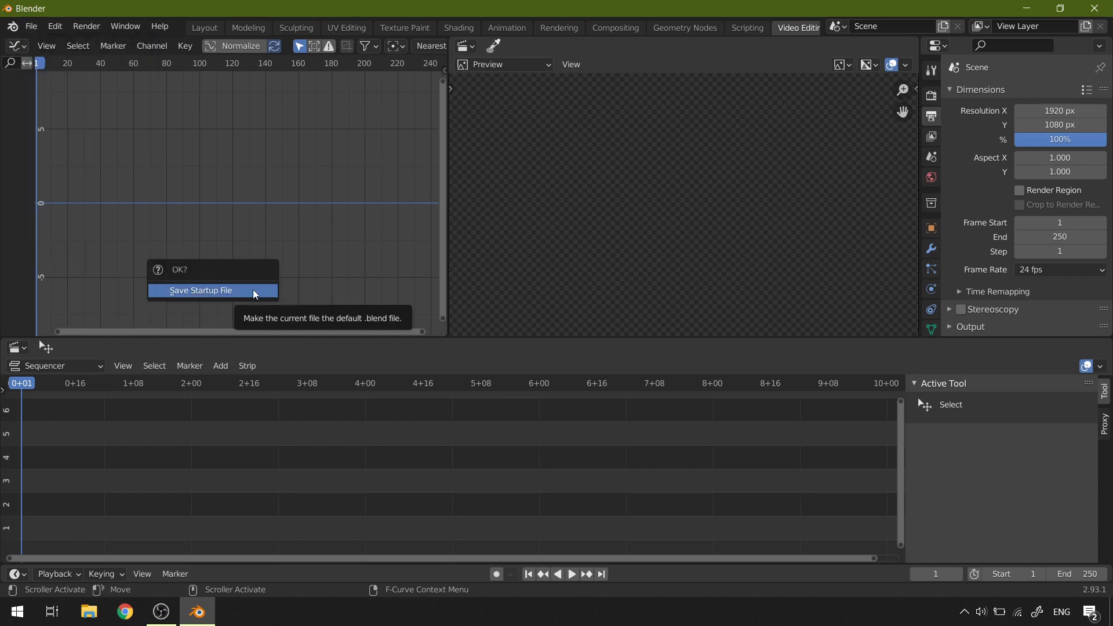
pyautogui.click(224, 291)
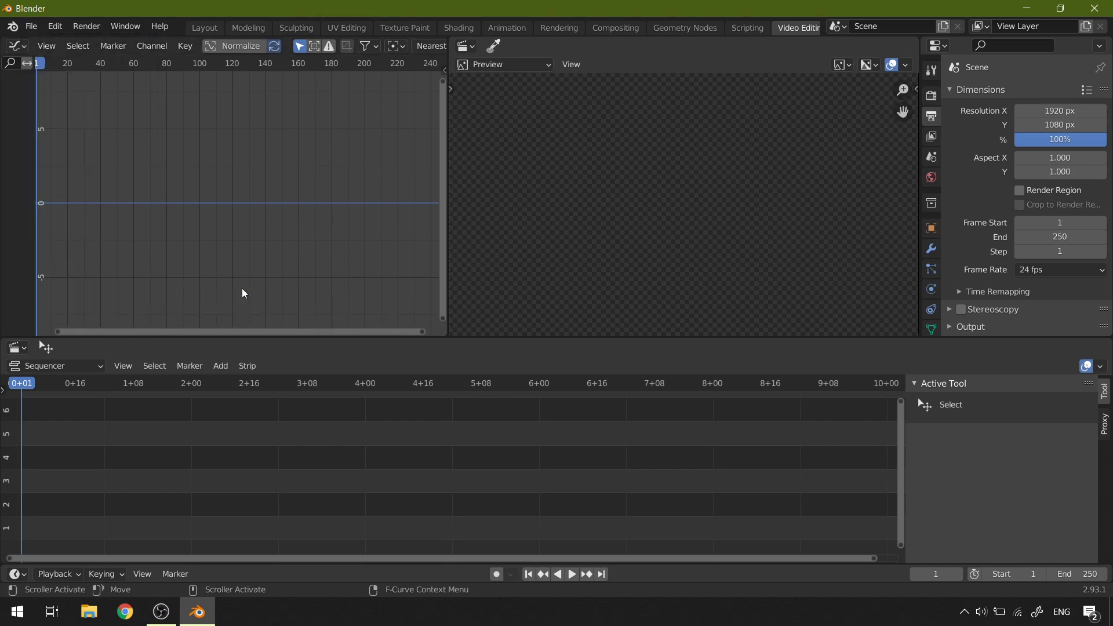
# Quit Blender without saving the untitled file, relaunch it from the desktop and dismiss the splash screen.
pyautogui.click(1094, 8)
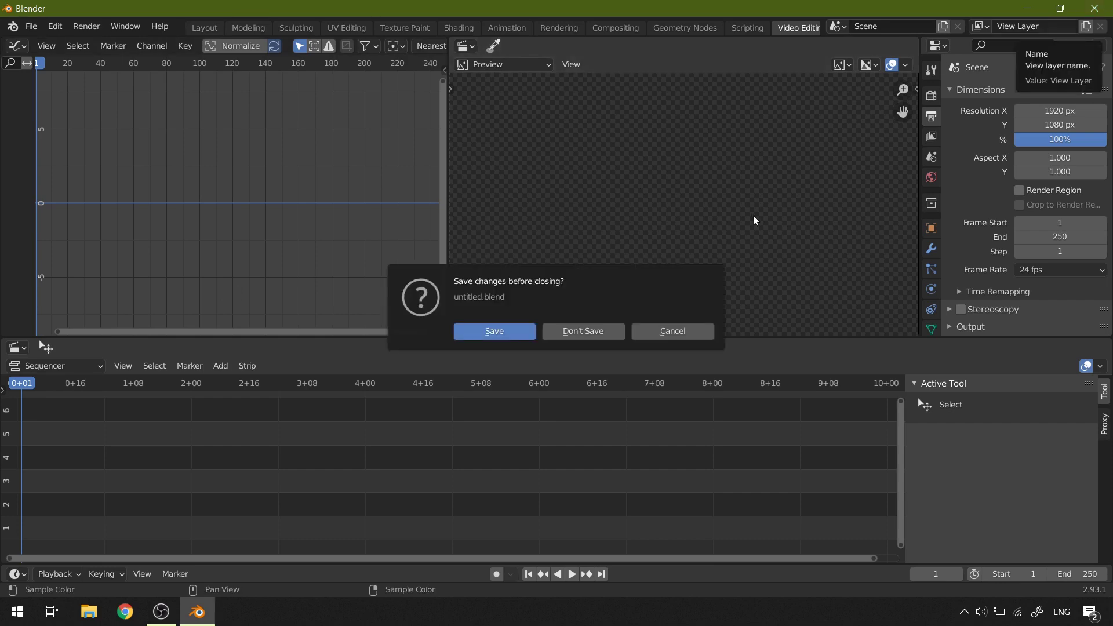
pyautogui.click(592, 327)
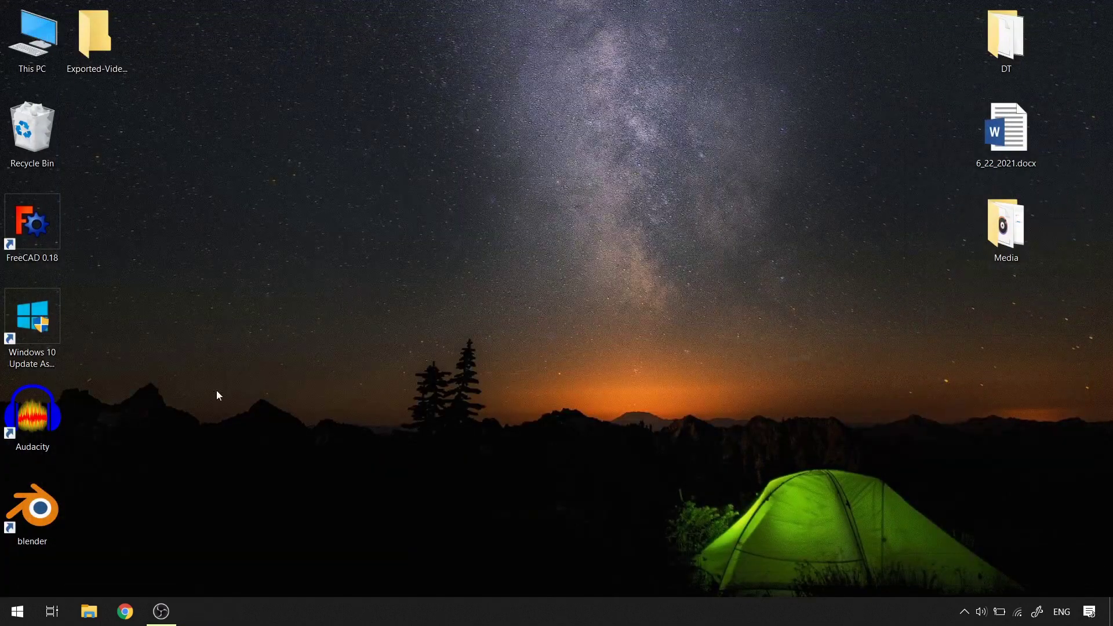
pyautogui.doubleClick(45, 513)
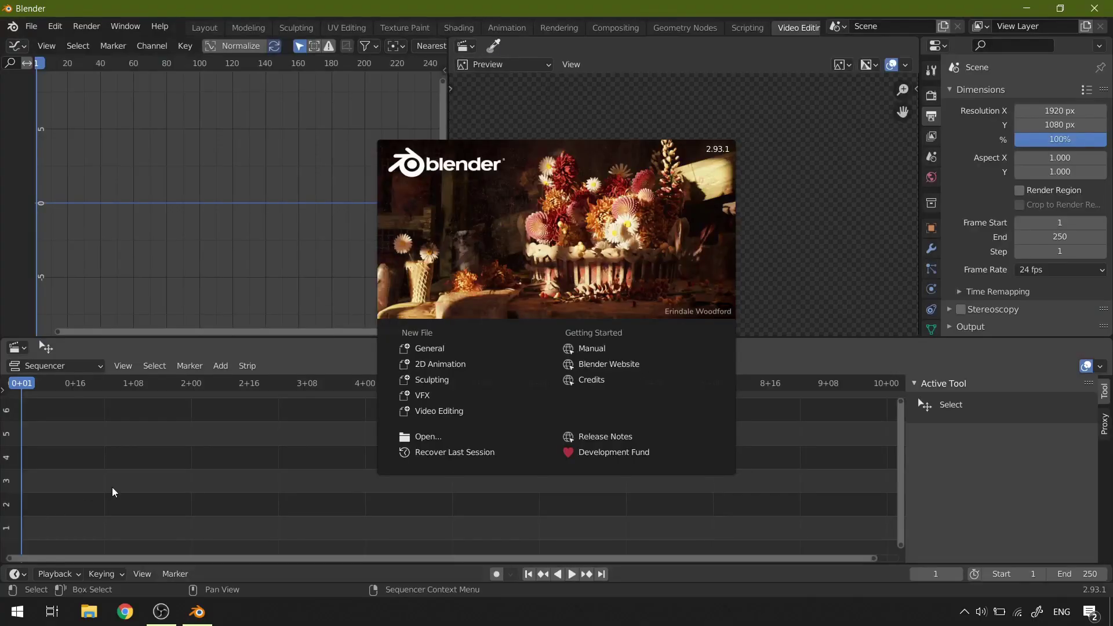
pyautogui.click(235, 461)
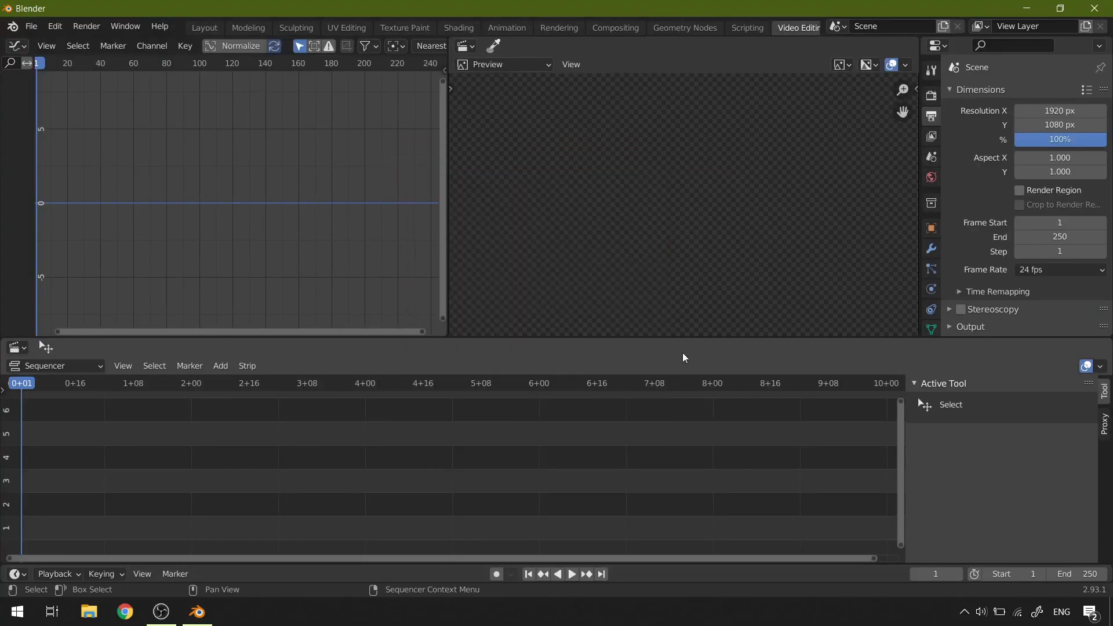
# Examine the output path, file format and encoding settings in the Output section of the restarted session.
pyautogui.click(949, 323)
pyautogui.scroll(-3, 985, 290)
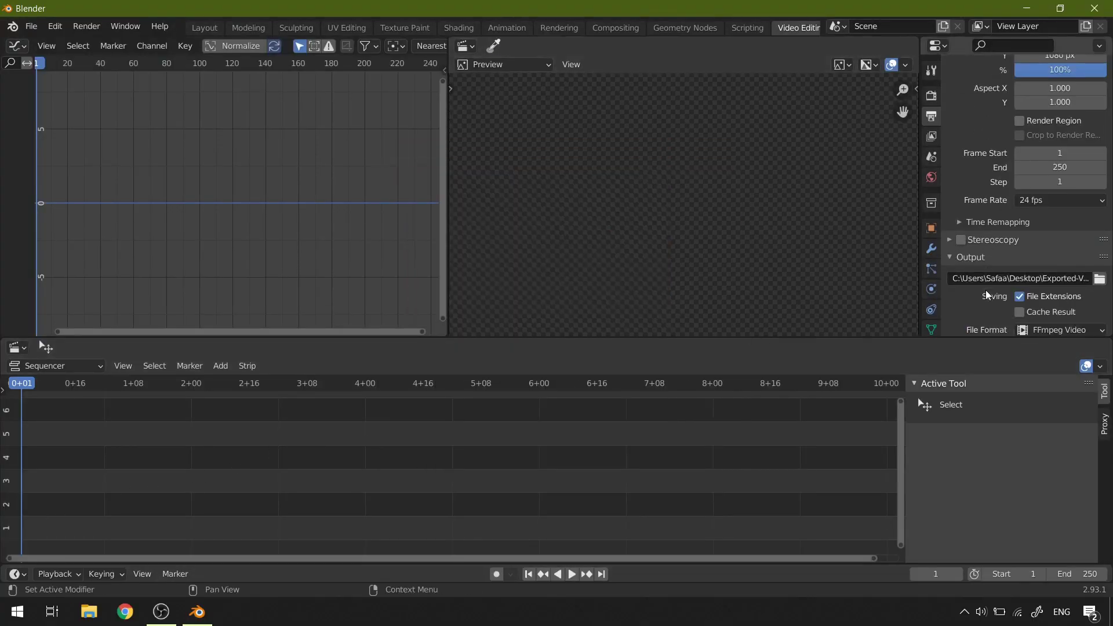
pyautogui.scroll(-4, 985, 290)
pyautogui.scroll(-11, 1026, 195)
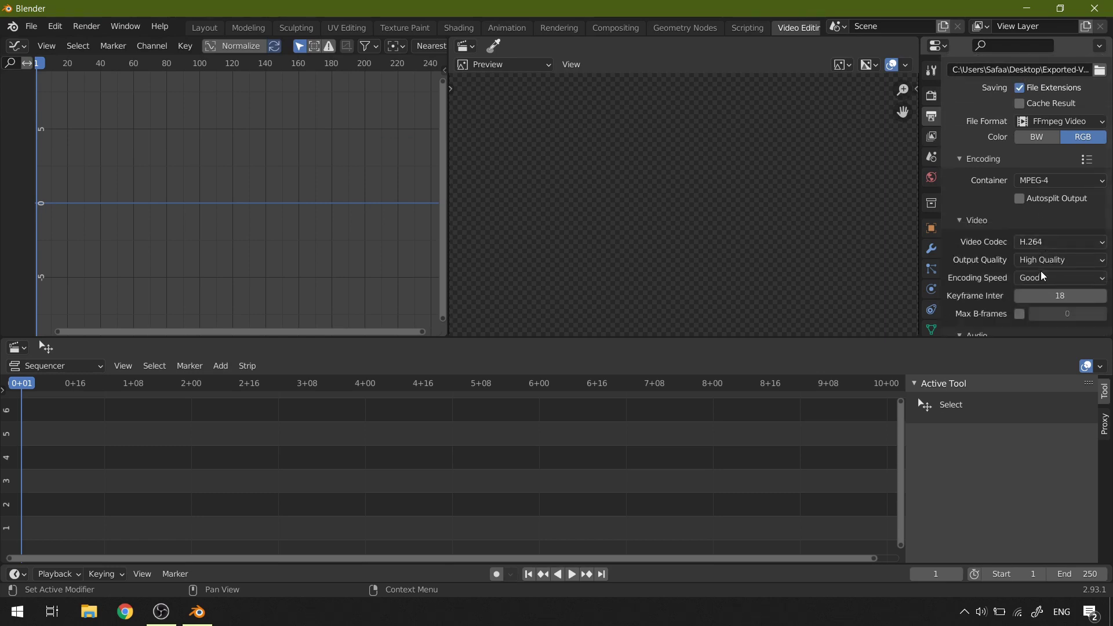
pyautogui.scroll(12, 1034, 273)
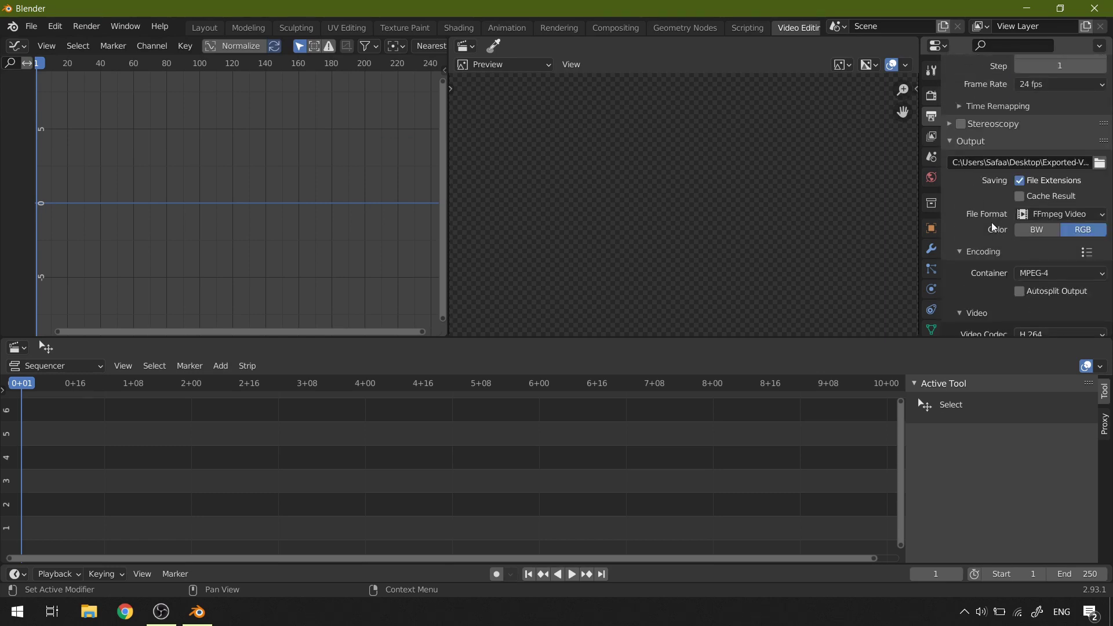
pyautogui.click(954, 187)
pyautogui.scroll(6, 956, 226)
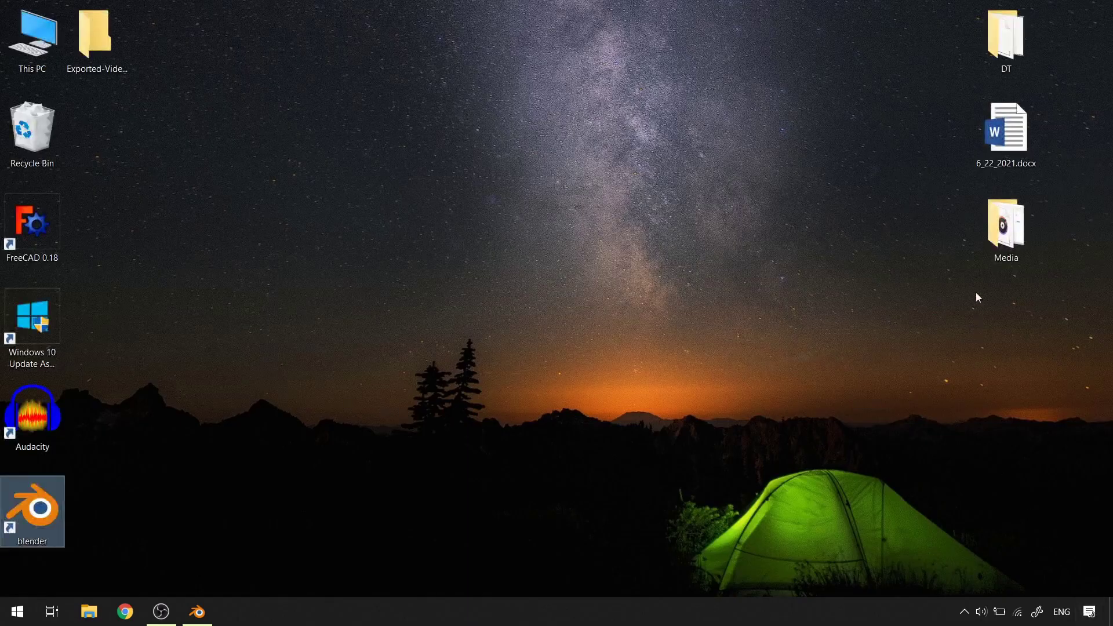
# Try adding Demo-ShortVid.mp4 from the desktop Media folder to the Blender sequencer, and undo the addition.
pyautogui.doubleClick(1004, 231)
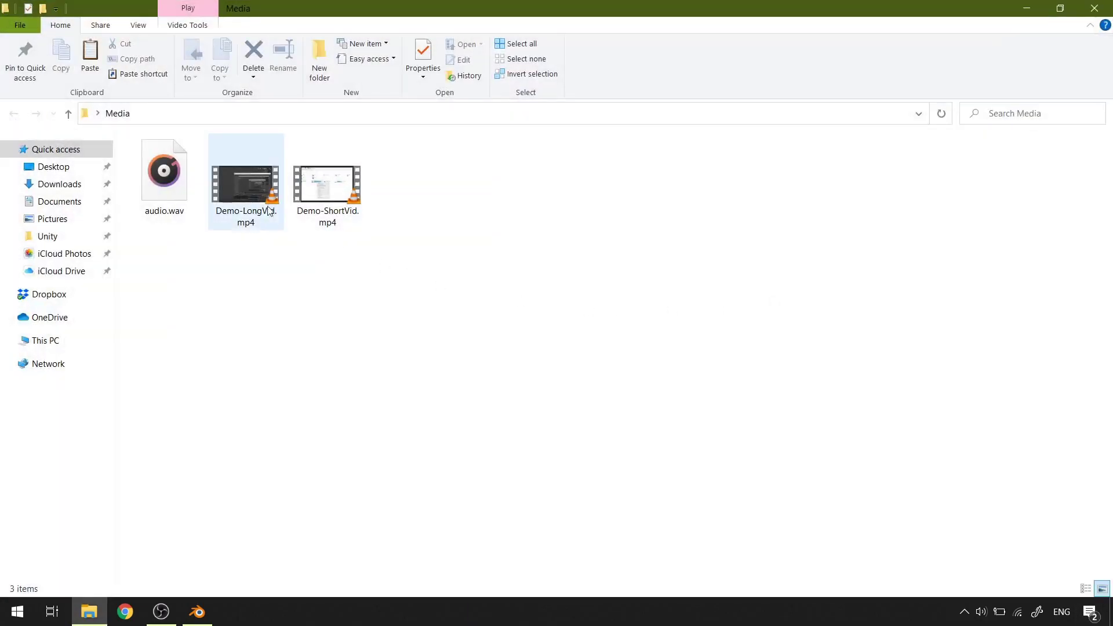
pyautogui.click(266, 211)
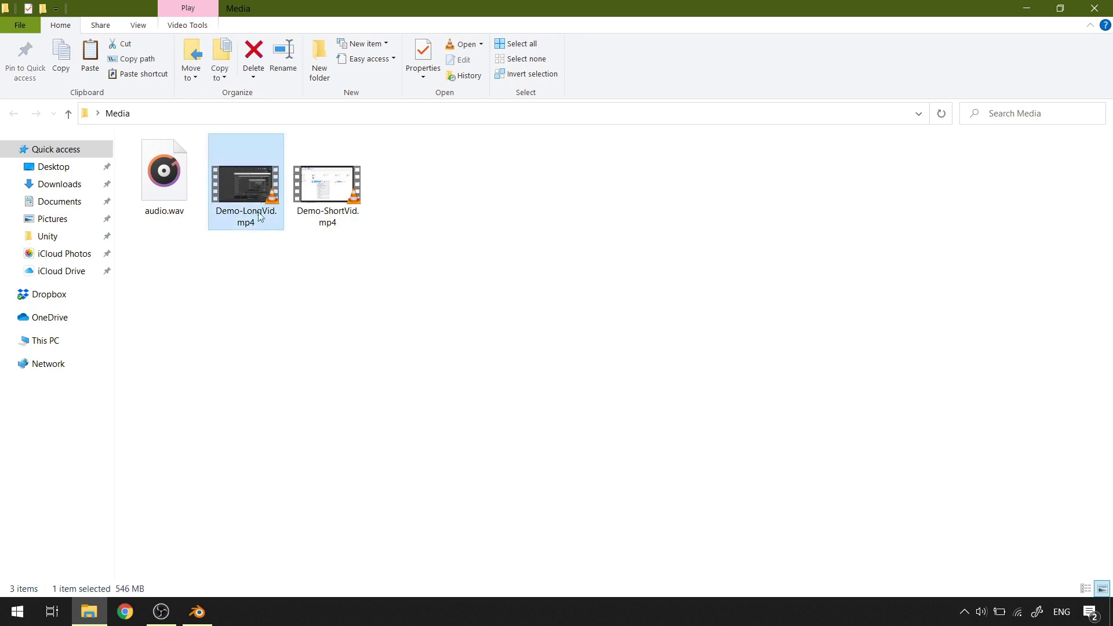
pyautogui.moveTo(341, 203); pyautogui.dragTo(281, 485)
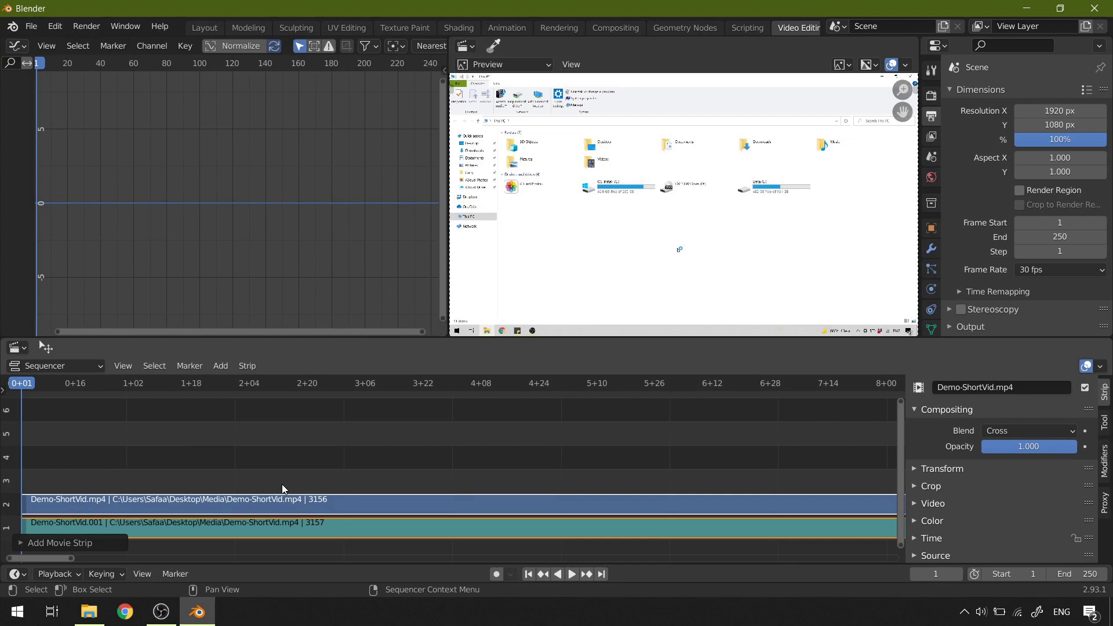
pyautogui.hotkey('ctrl', 'z')
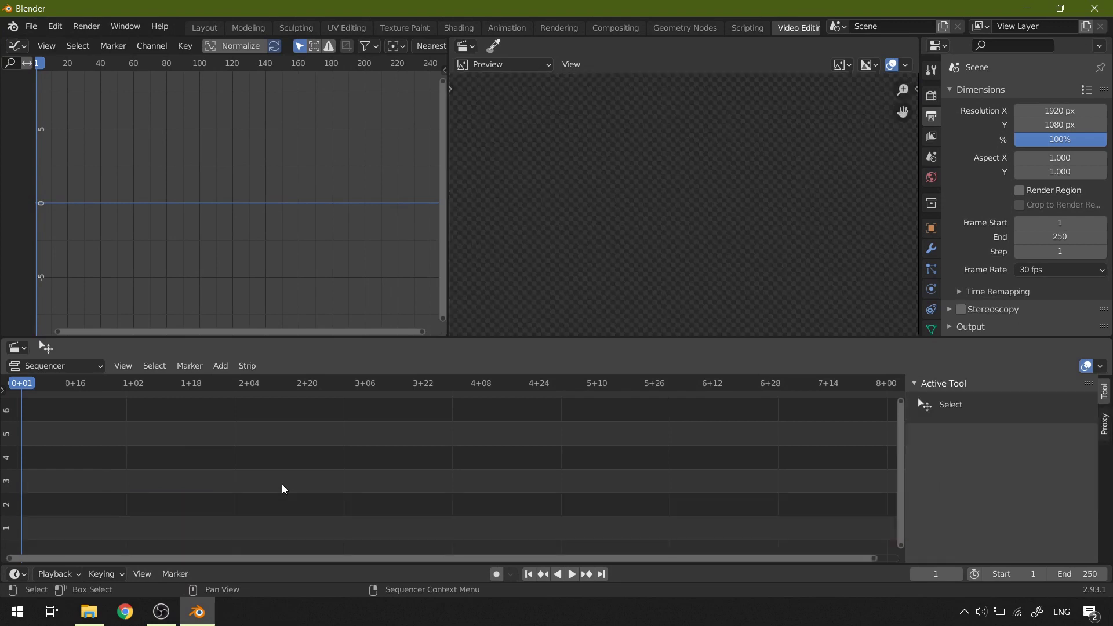
# Add Demo-ShortVid.mp4 from the Media folder to the sequencer as a movie strip.
pyautogui.click(218, 368)
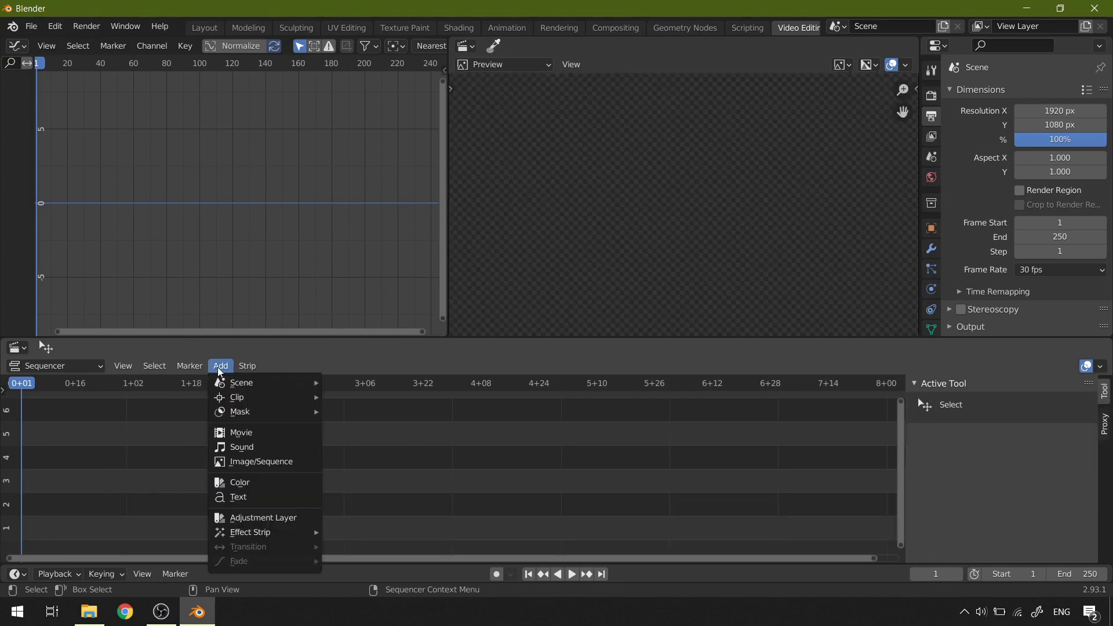
pyautogui.click(252, 431)
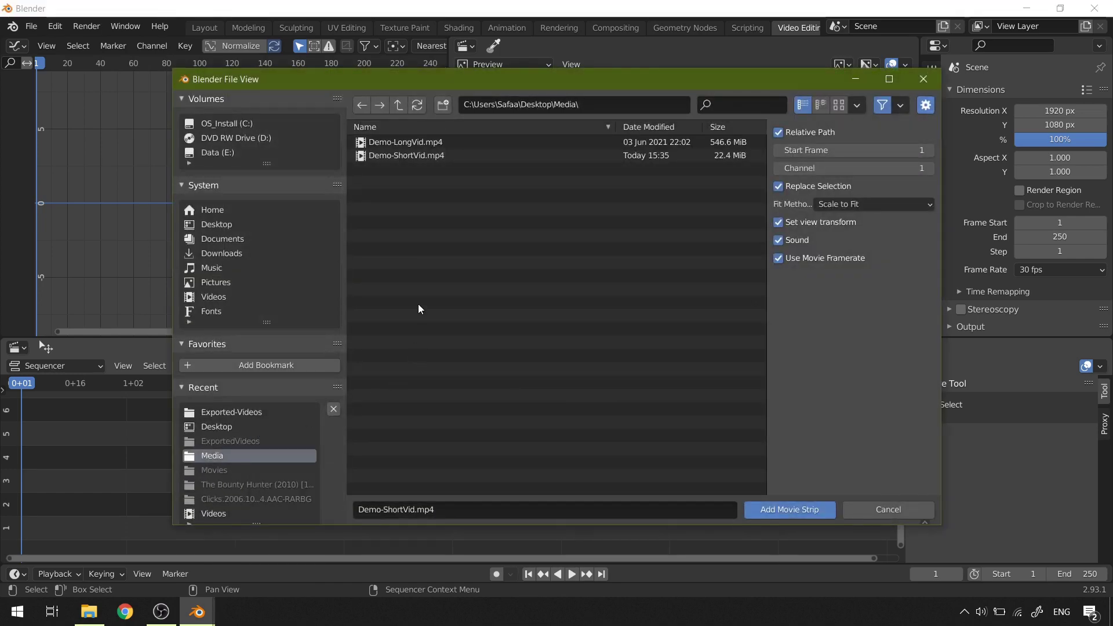
pyautogui.click(417, 156)
pyautogui.click(782, 509)
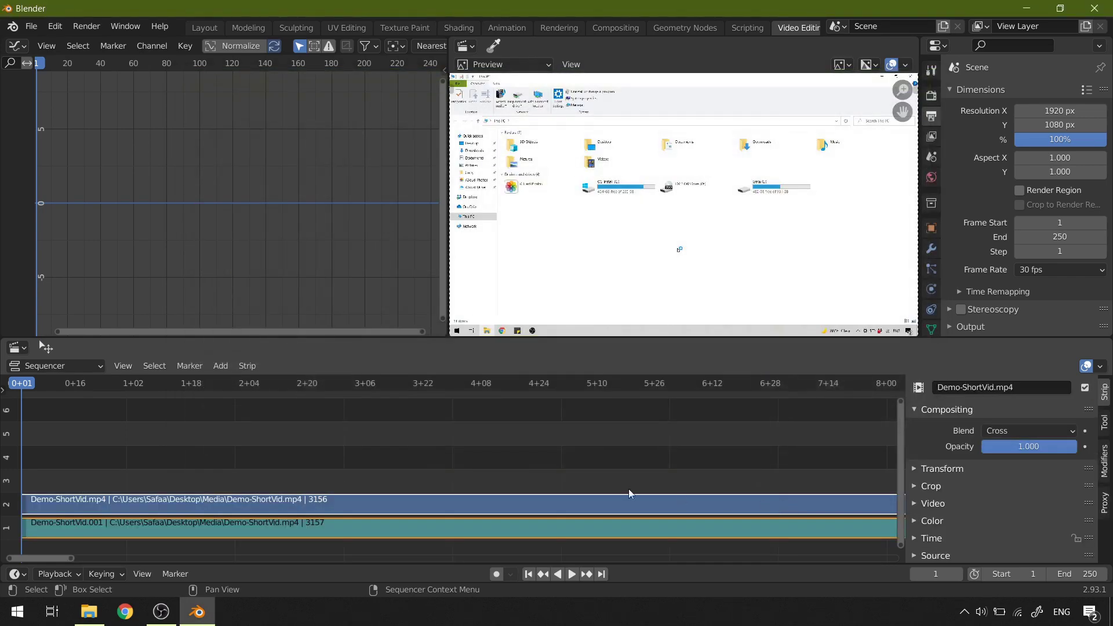
# Set the scene's end frame to 3156 to match the length of the movie strip.
pyautogui.scroll(-2, 477, 454)
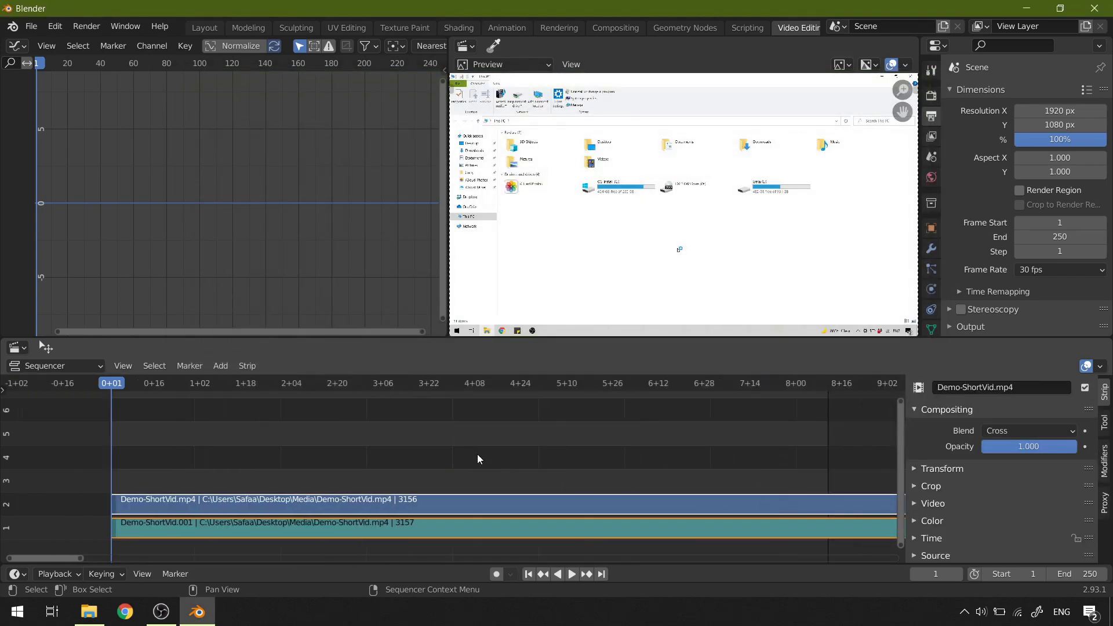
pyautogui.scroll(-2, 522, 457)
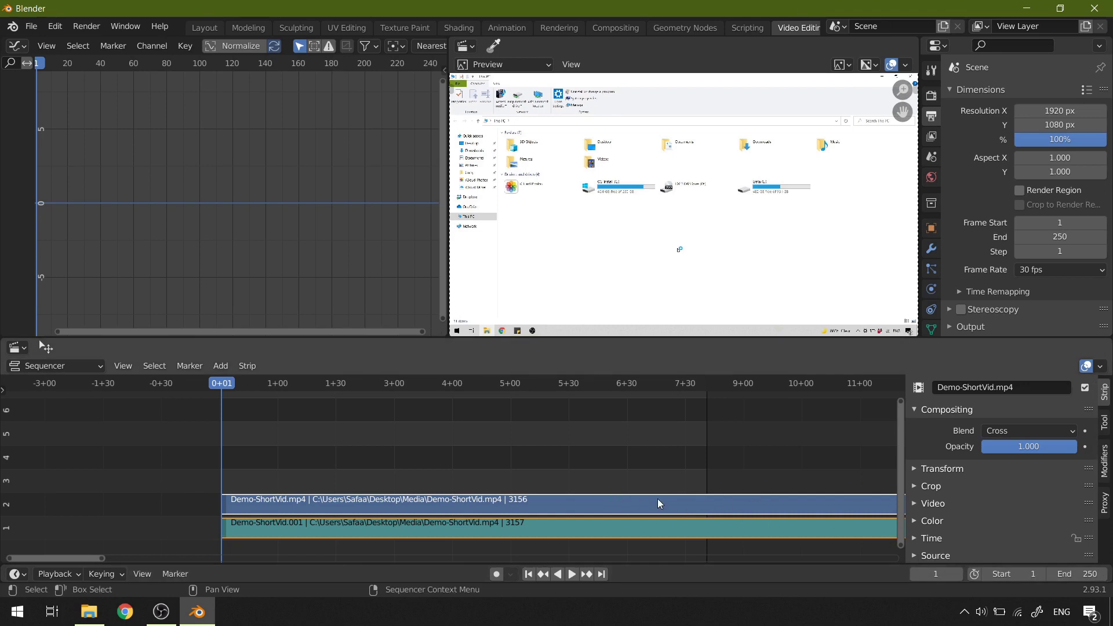
pyautogui.scroll(-5, 673, 481)
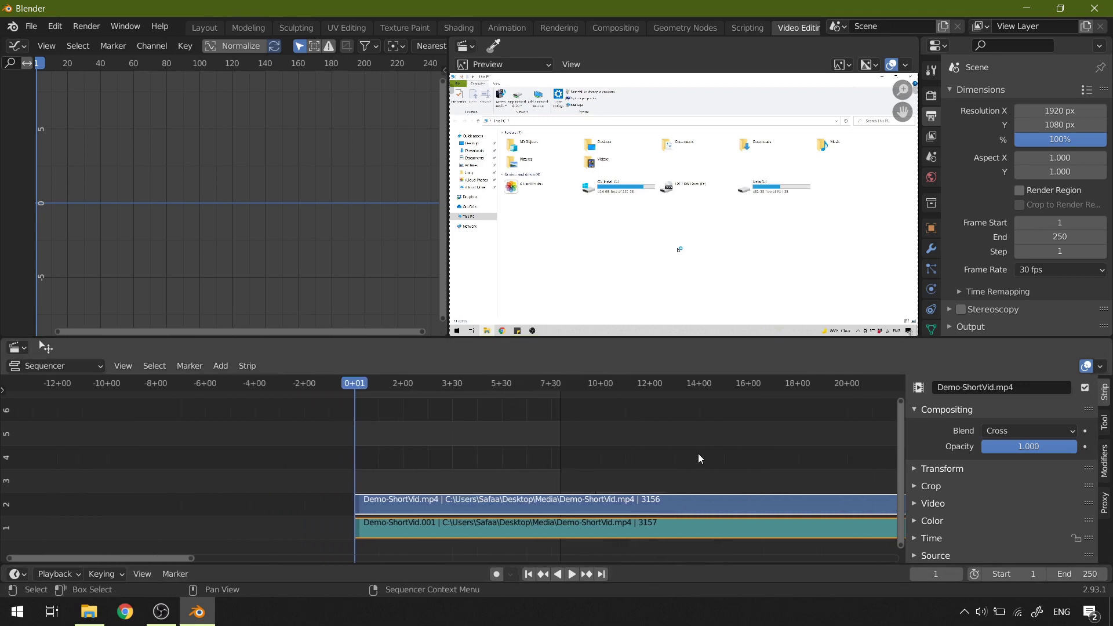
pyautogui.scroll(-5, 698, 453)
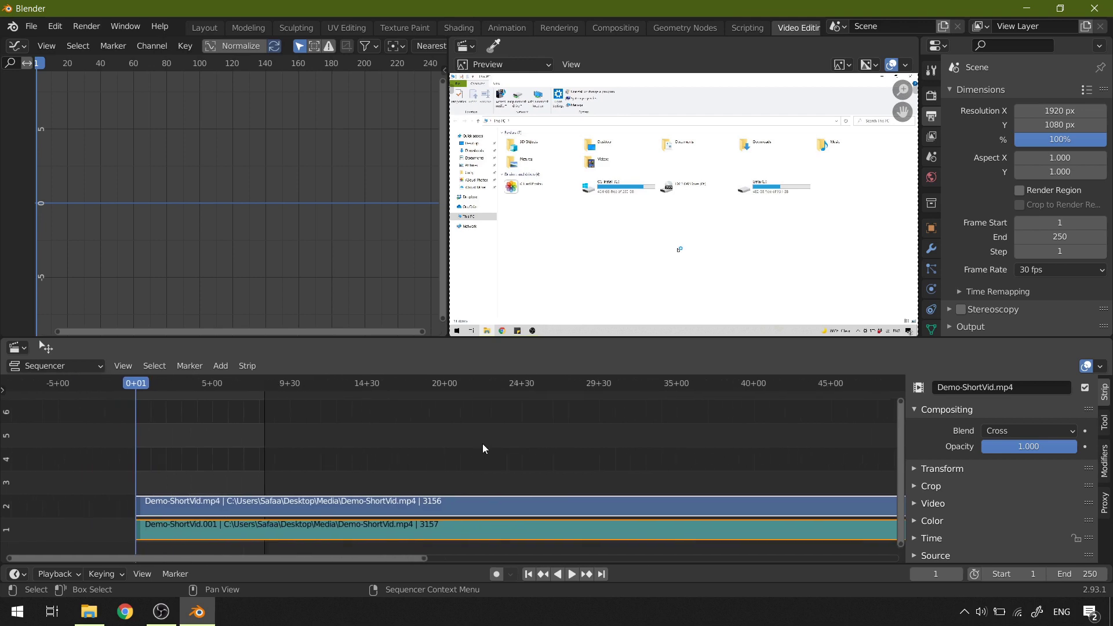
pyautogui.scroll(-6, 504, 439)
pyautogui.moveTo(648, 435)
pyautogui.mouseDown(button='middle')
pyautogui.moveTo(415, 432)
pyautogui.moveTo(440, 431)
pyautogui.mouseUp(button='middle')
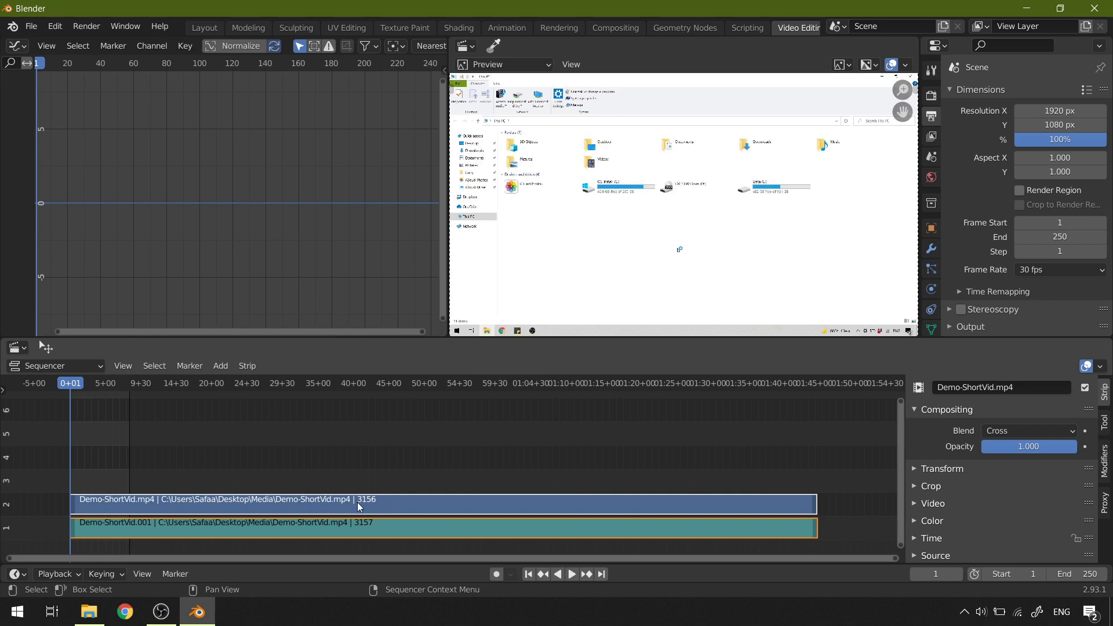
pyautogui.click(1085, 574)
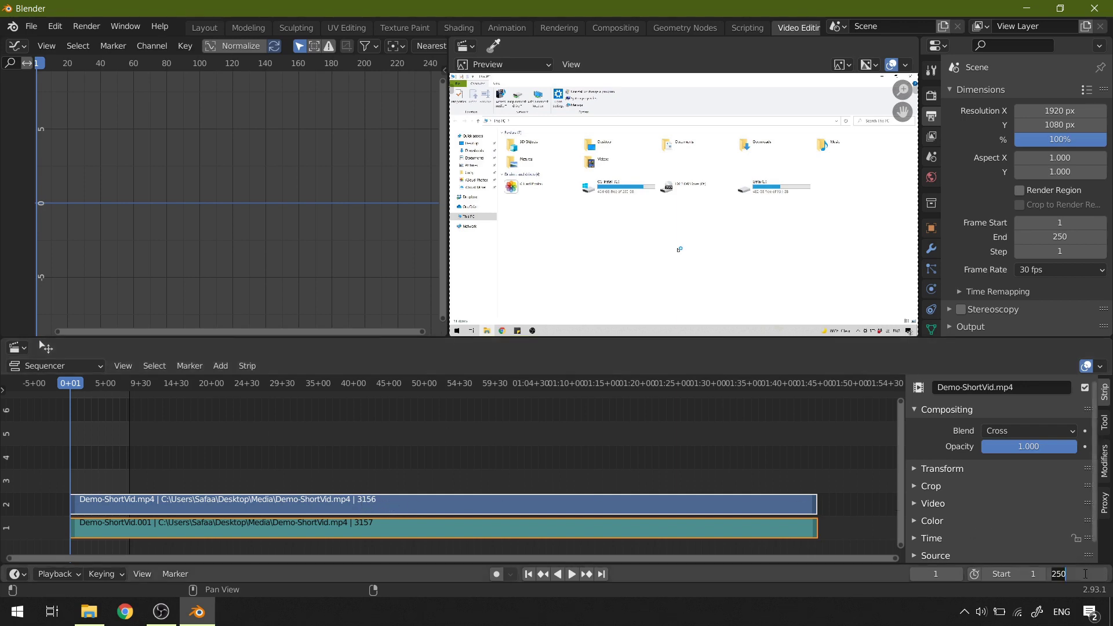
pyautogui.write('3156')
pyautogui.press('Return')
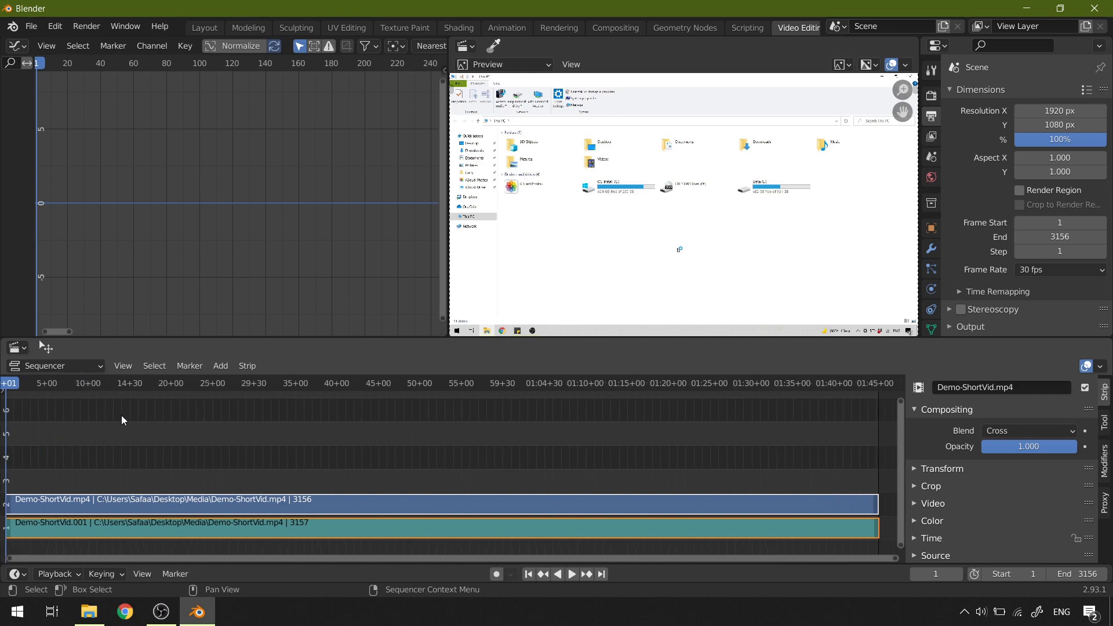
# Scrub to frame 49 near the start of the strips, check the frame rate options and deselect the strips.
pyautogui.scroll(5, 120, 415)
pyautogui.scroll(2, 304, 403)
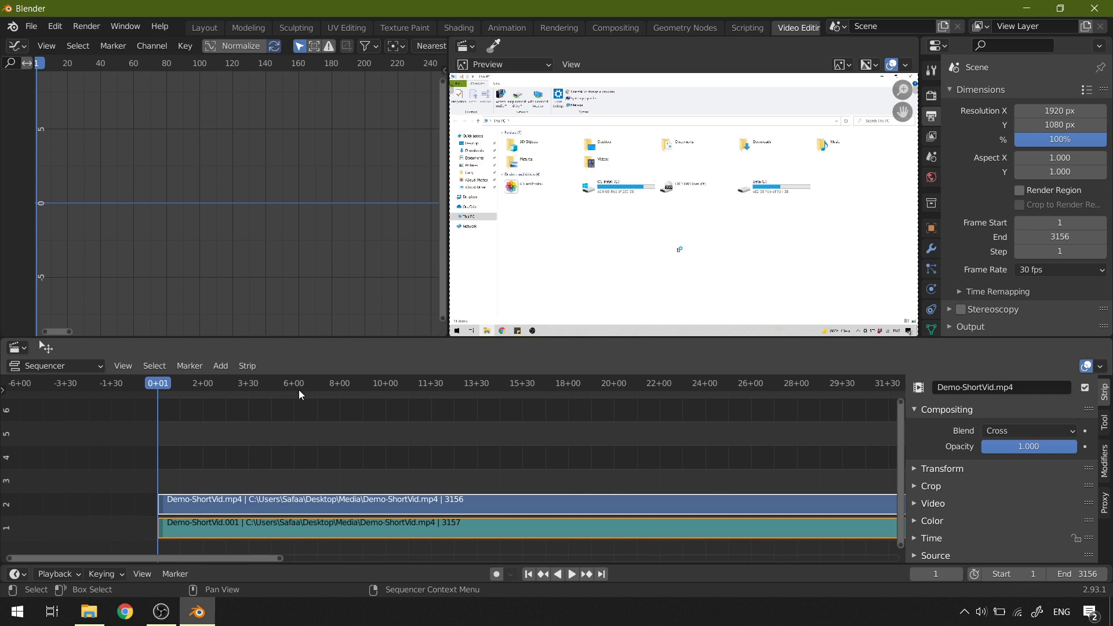
pyautogui.moveTo(158, 385); pyautogui.dragTo(194, 393)
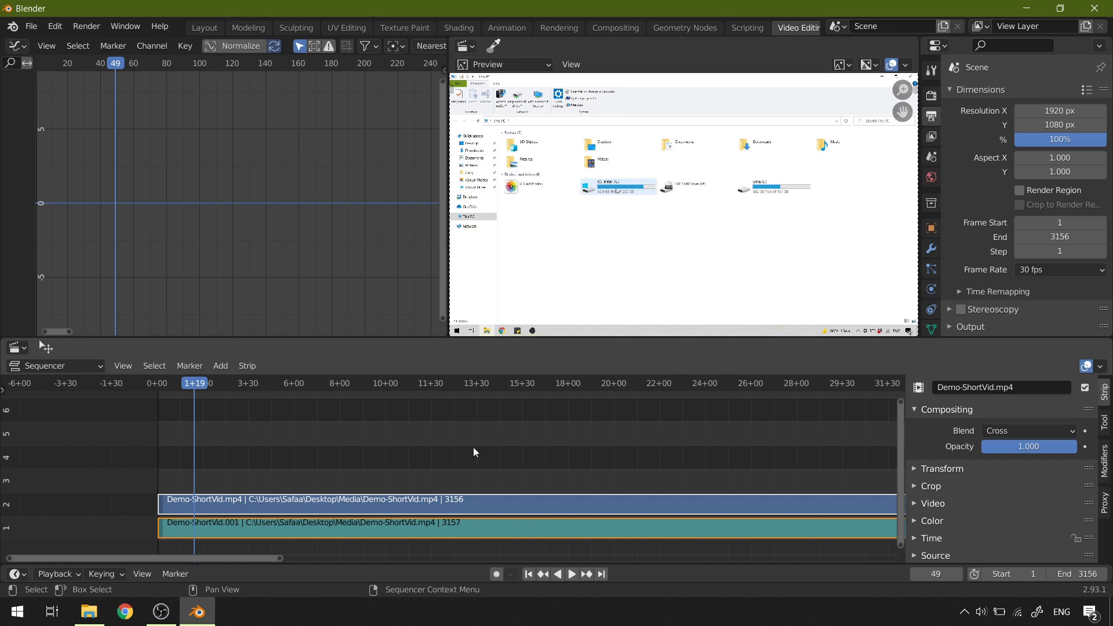
pyautogui.click(1048, 270)
pyautogui.click(470, 453)
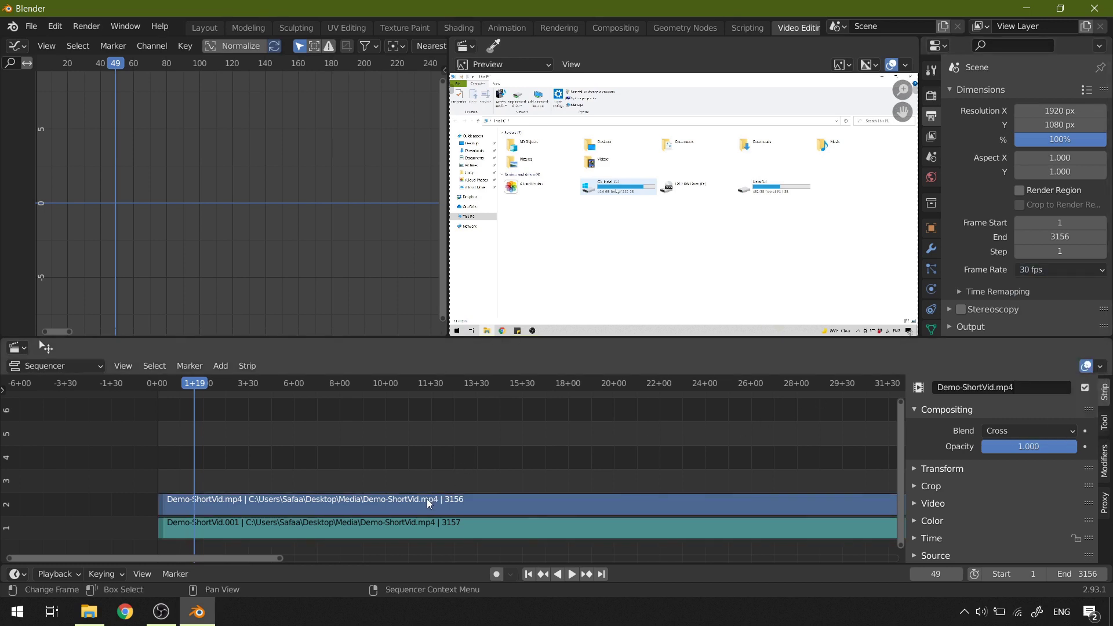
# Try splitting the movie strip at frame 314, and undo the split.
pyautogui.moveTo(221, 384); pyautogui.dragTo(396, 384)
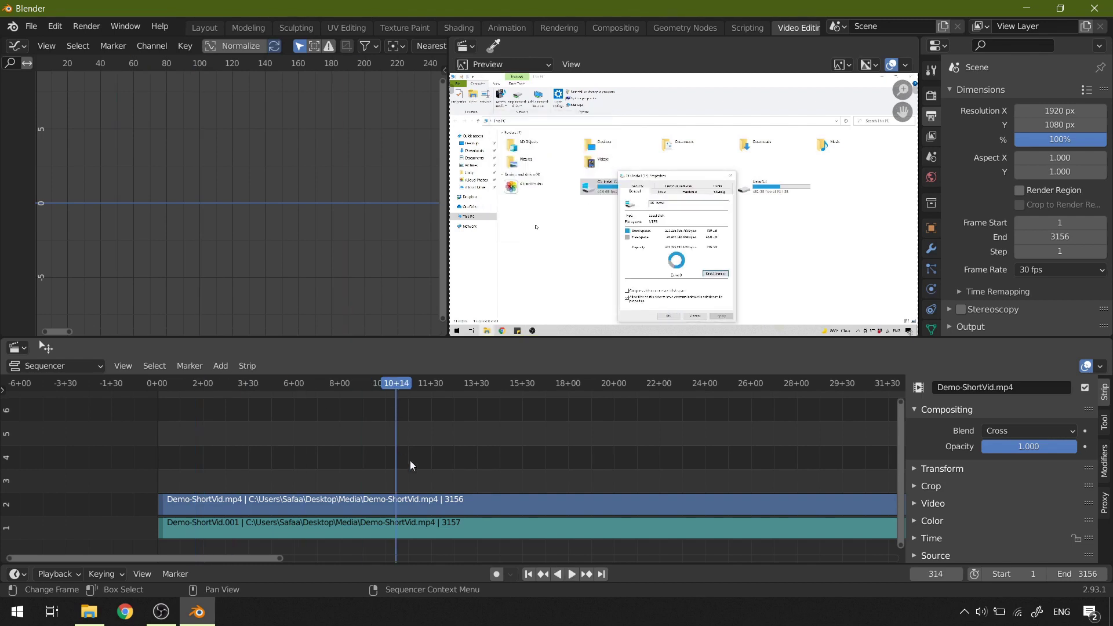
pyautogui.click(419, 502)
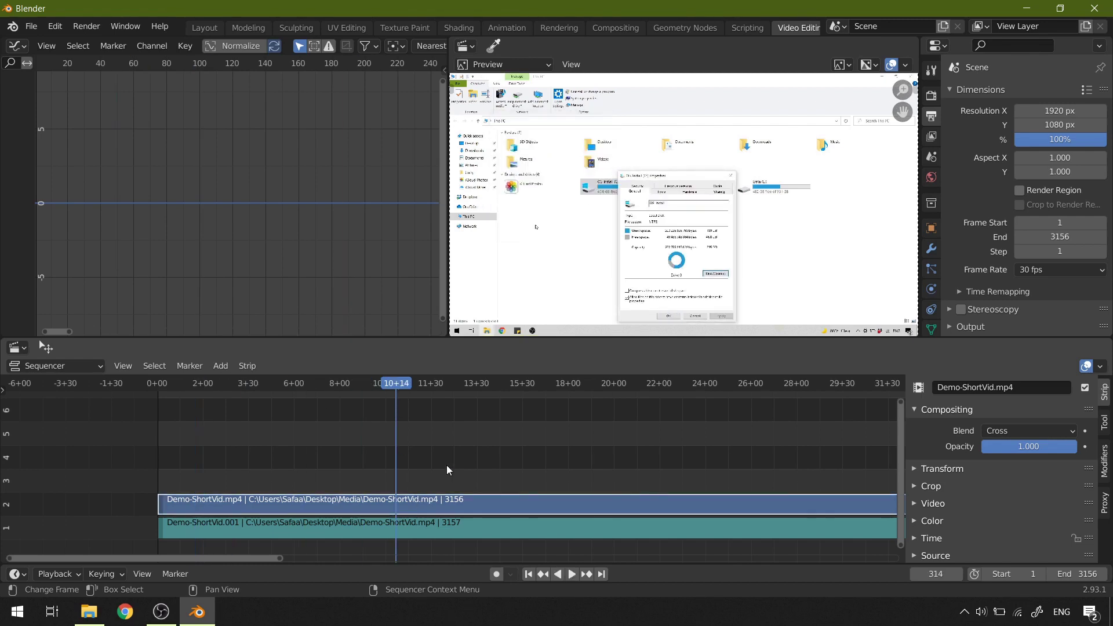
pyautogui.press('k')
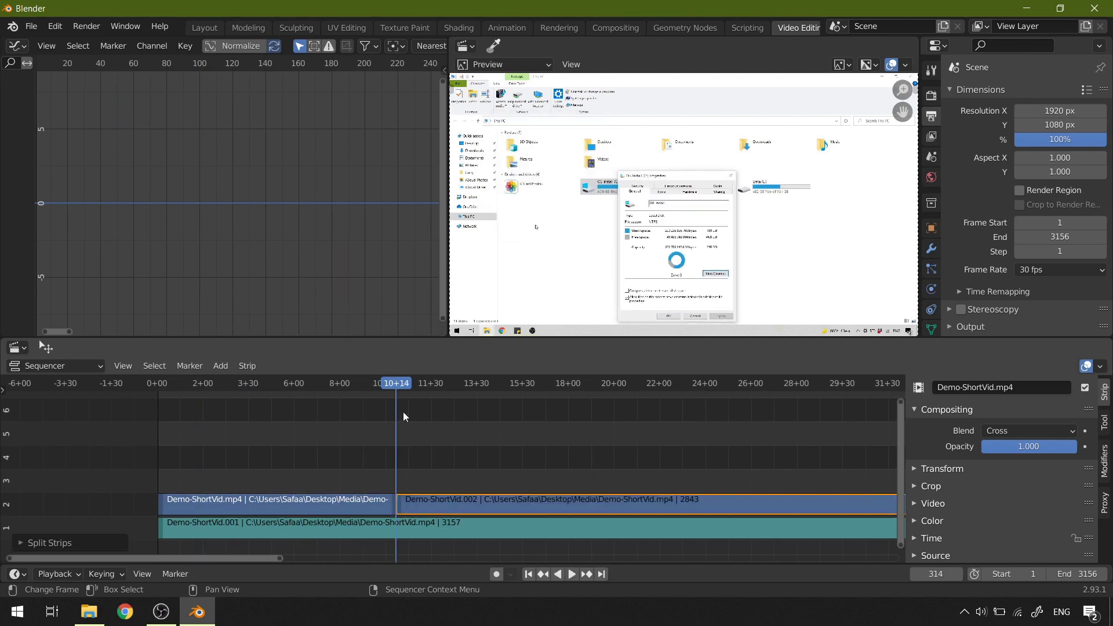
pyautogui.click(355, 393)
pyautogui.hotkey('ctrl', 'z')
pyautogui.hotkey('ctrl', 'z')
pyautogui.hotkey('ctrl', 'z')
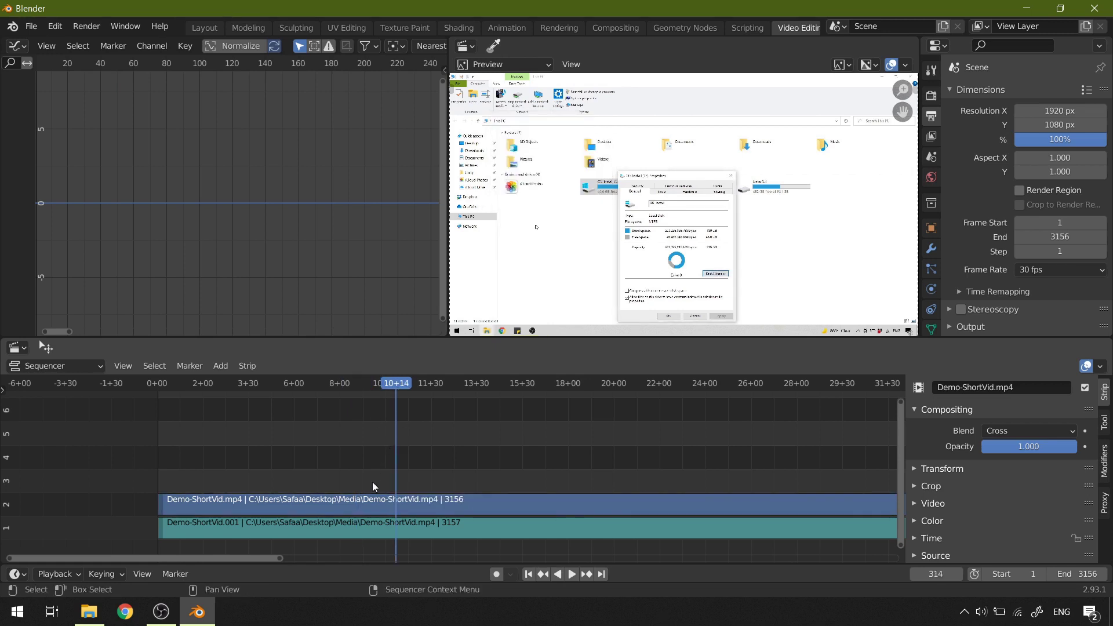
# Apply a Fade In and Out to the Demo-ShortVid.mp4 movie strip.
pyautogui.click(370, 505)
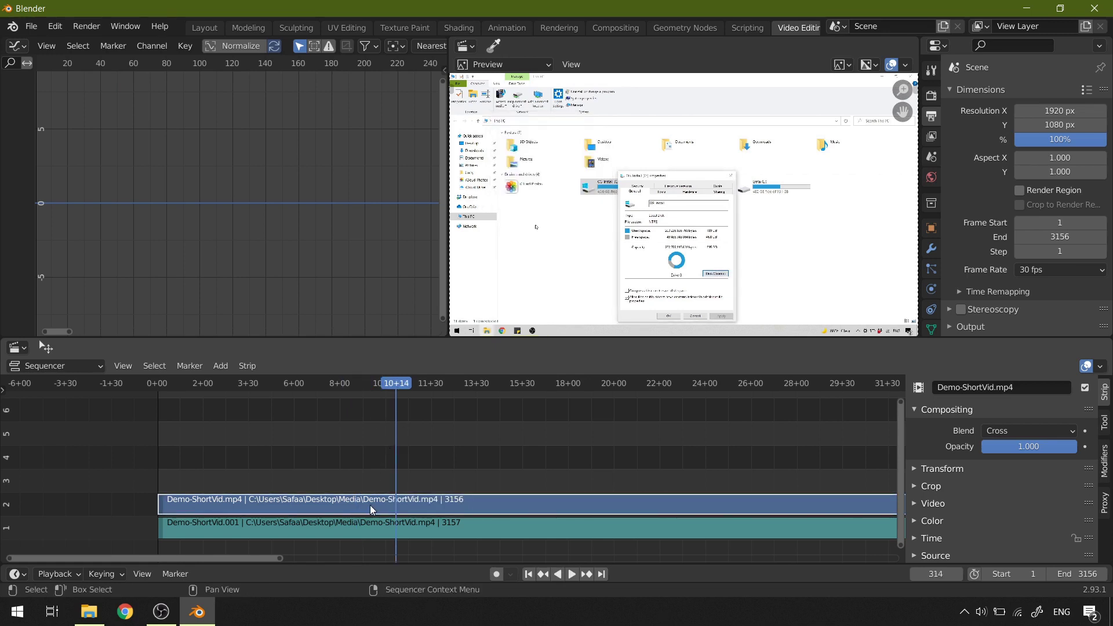
pyautogui.rightClick(473, 457)
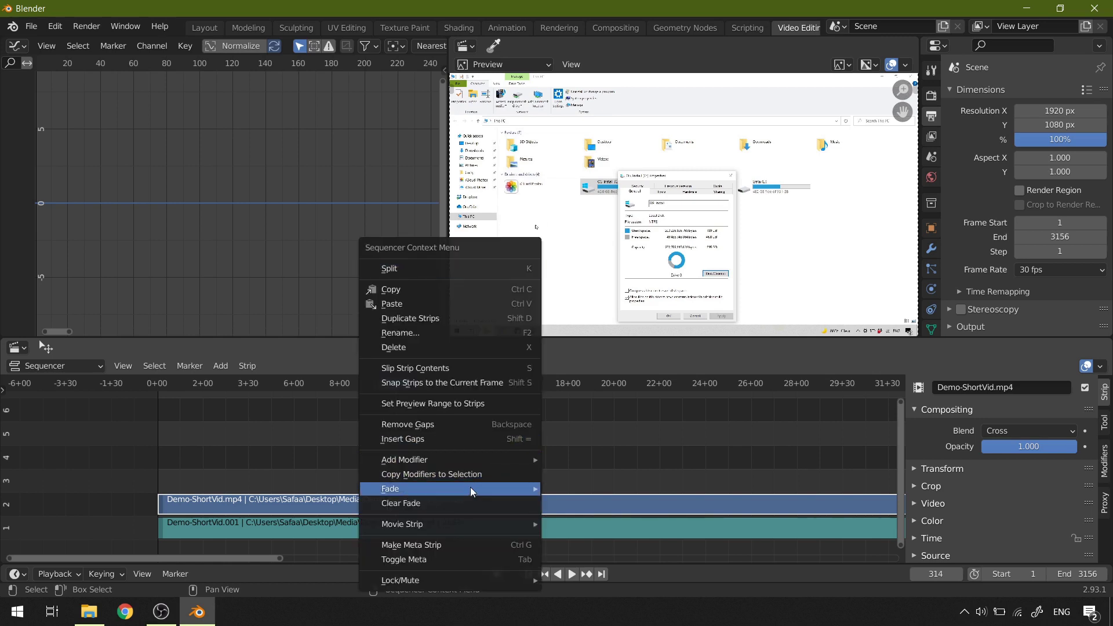
pyautogui.moveTo(474, 488)
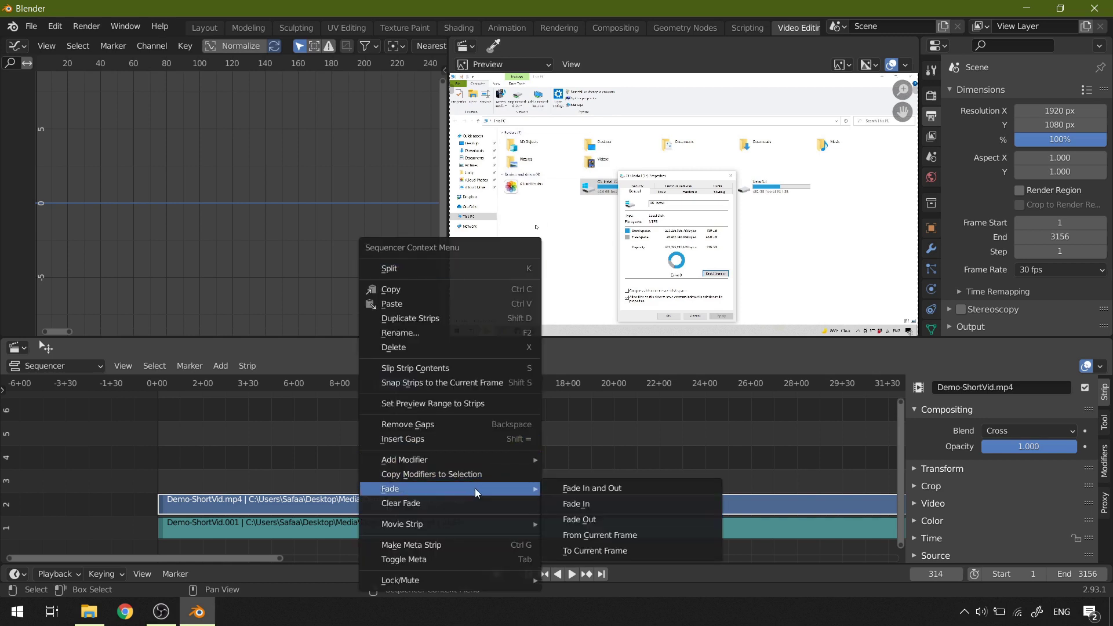
pyautogui.click(640, 496)
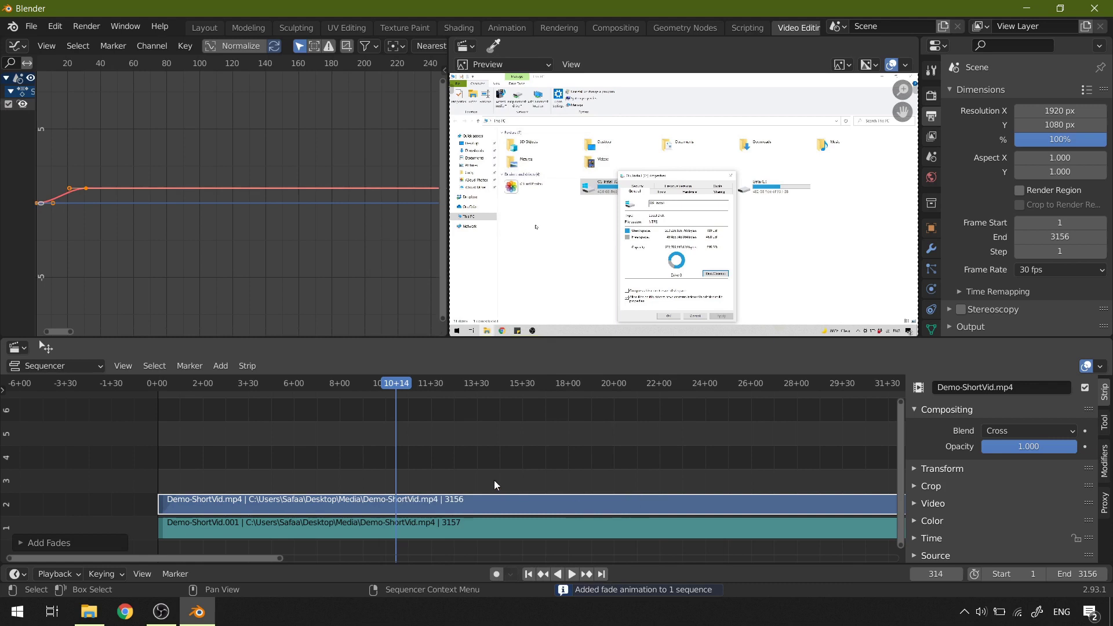
# Preview the fades by scrubbing to frame 47, jumping to the last frame and playing the ending in reverse.
pyautogui.moveTo(401, 386); pyautogui.dragTo(193, 453)
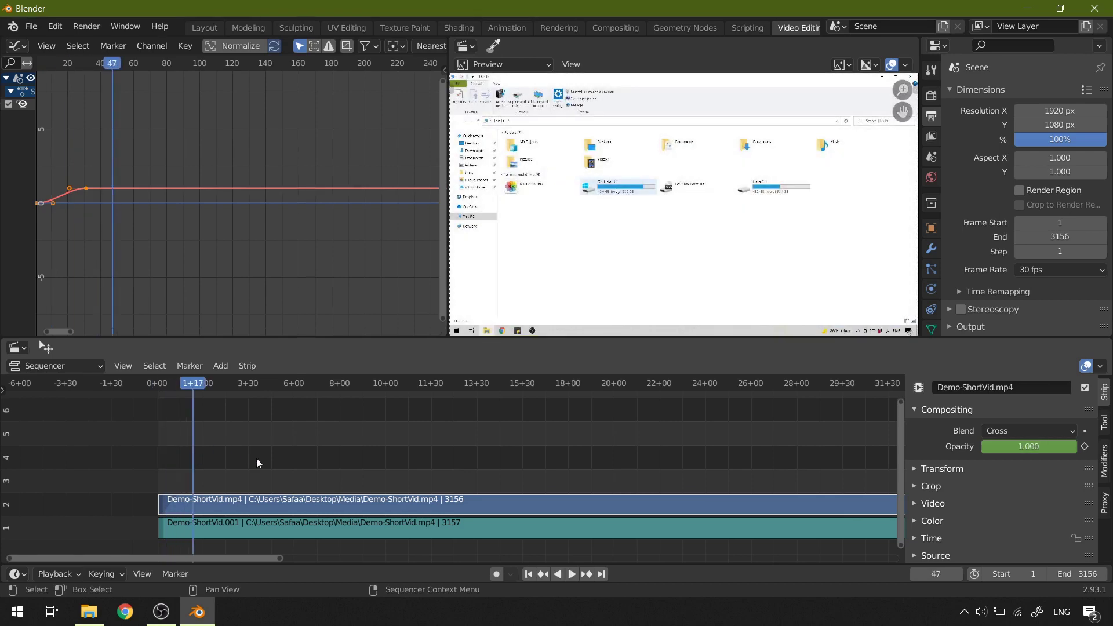
pyautogui.scroll(-4, 447, 436)
pyautogui.scroll(-1, 707, 433)
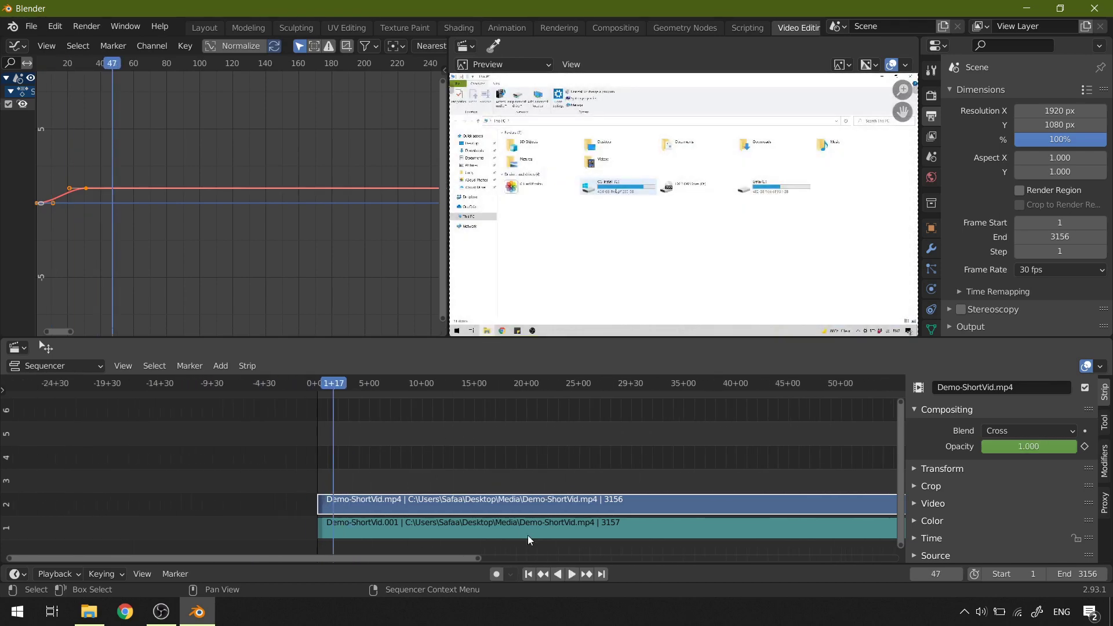
pyautogui.click(601, 574)
pyautogui.press('Home')
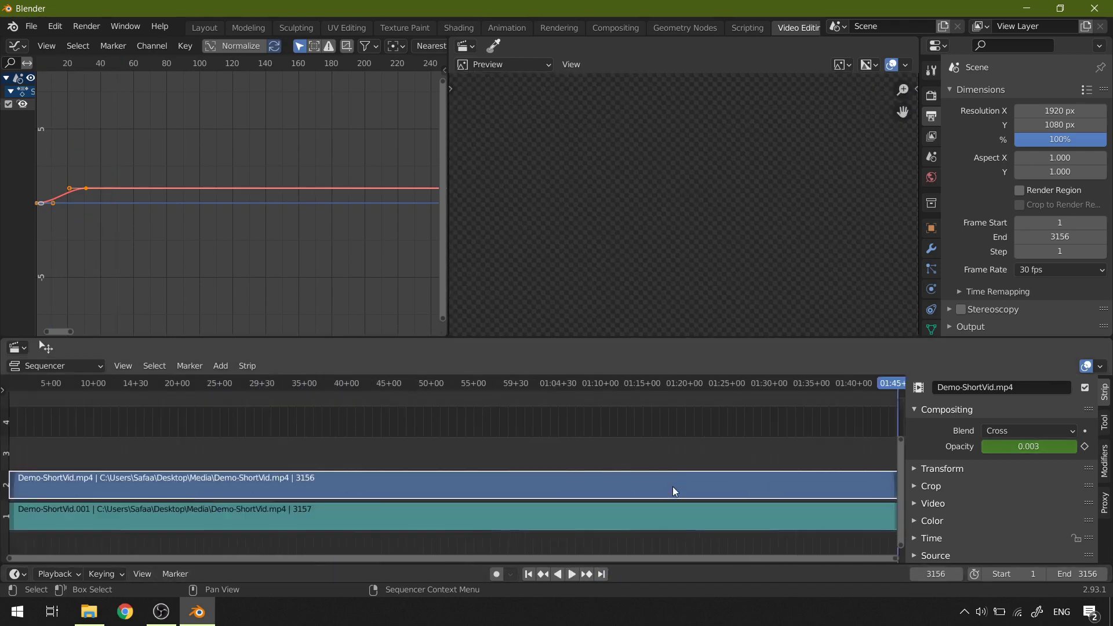
pyautogui.hotkey('shift', 'ctrl', 'space')
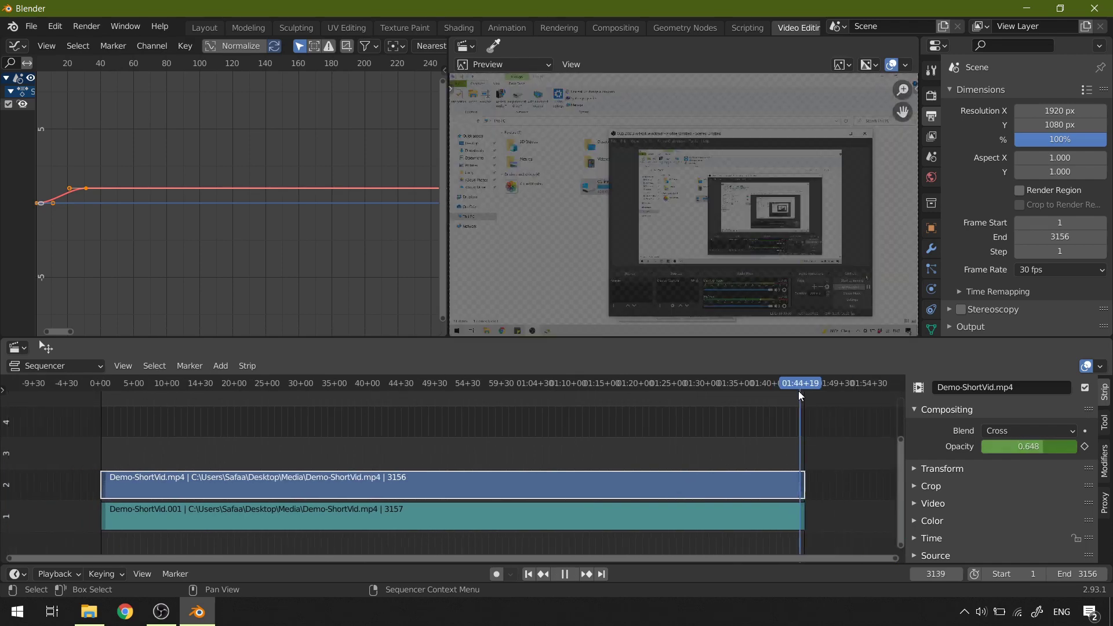
pyautogui.press('space')
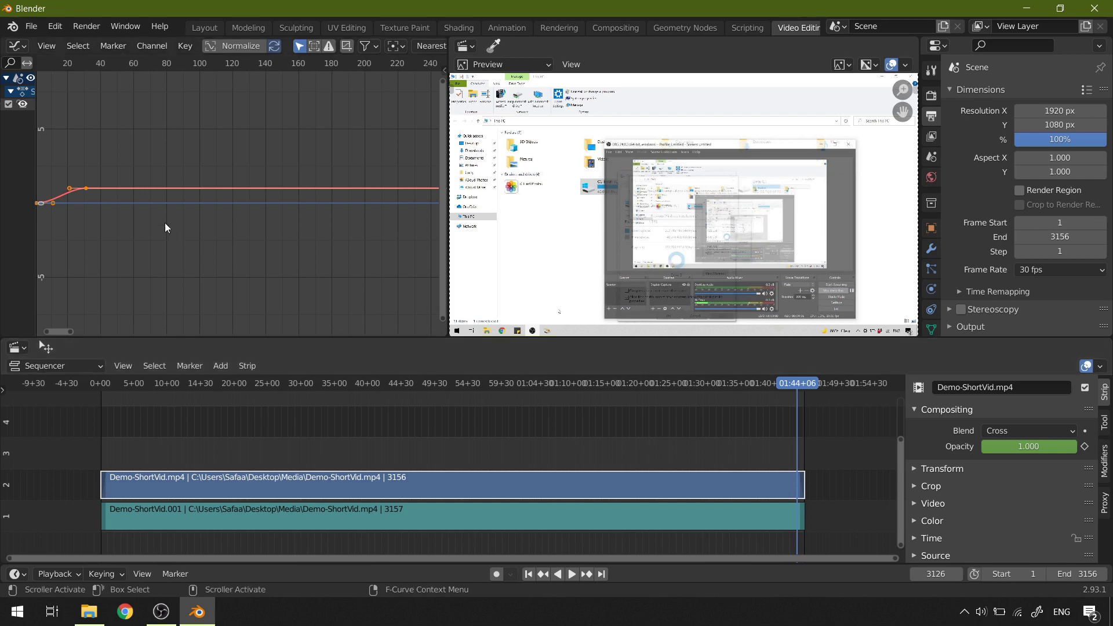
# Lengthen the movie strip's fade-in by moving its end opacity keyframe along the time axis to about frame 116, and preview it.
pyautogui.moveTo(120, 381); pyautogui.dragTo(102, 385)
pyautogui.scroll(2, 130, 426)
pyautogui.moveTo(99, 443); pyautogui.dragTo(577, 408, button='middle')
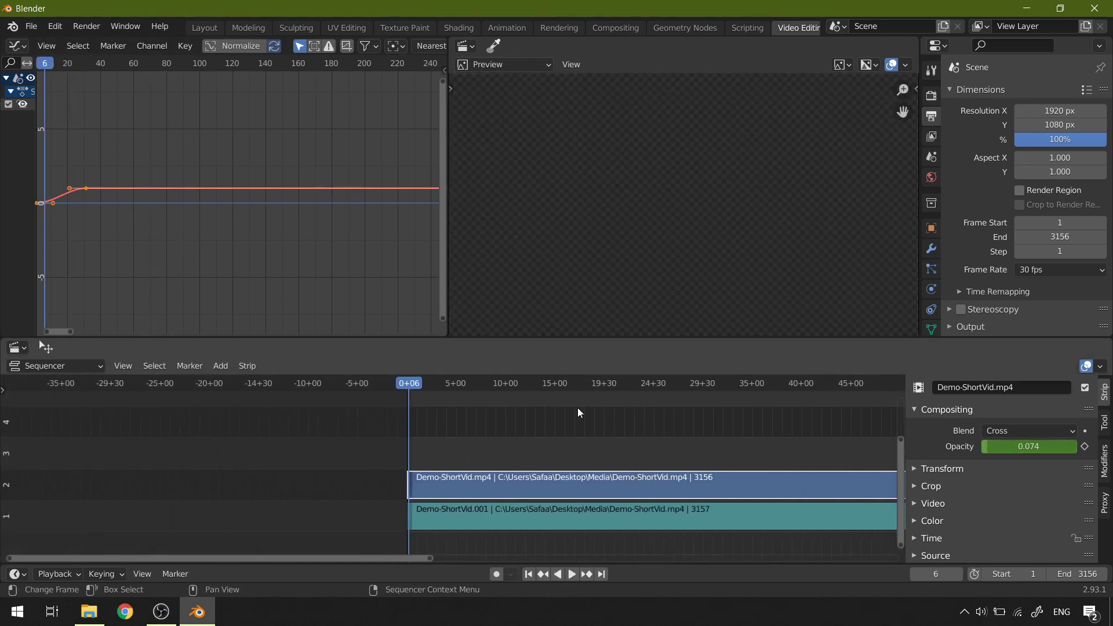
pyautogui.scroll(5, 433, 450)
pyautogui.scroll(4, 371, 447)
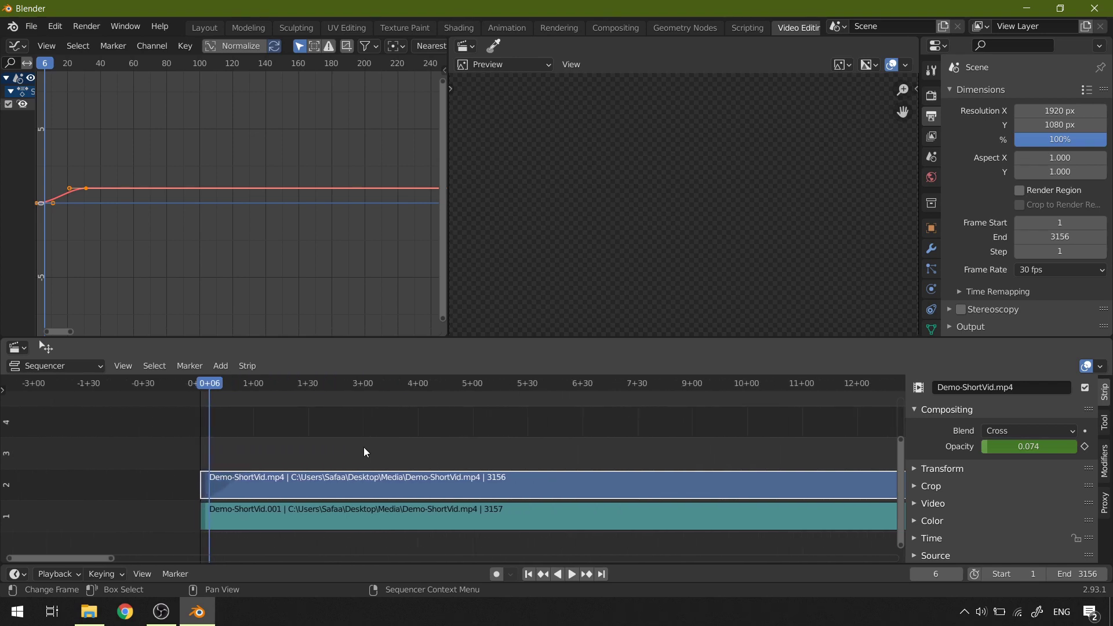
pyautogui.moveTo(302, 443); pyautogui.dragTo(423, 435, button='middle')
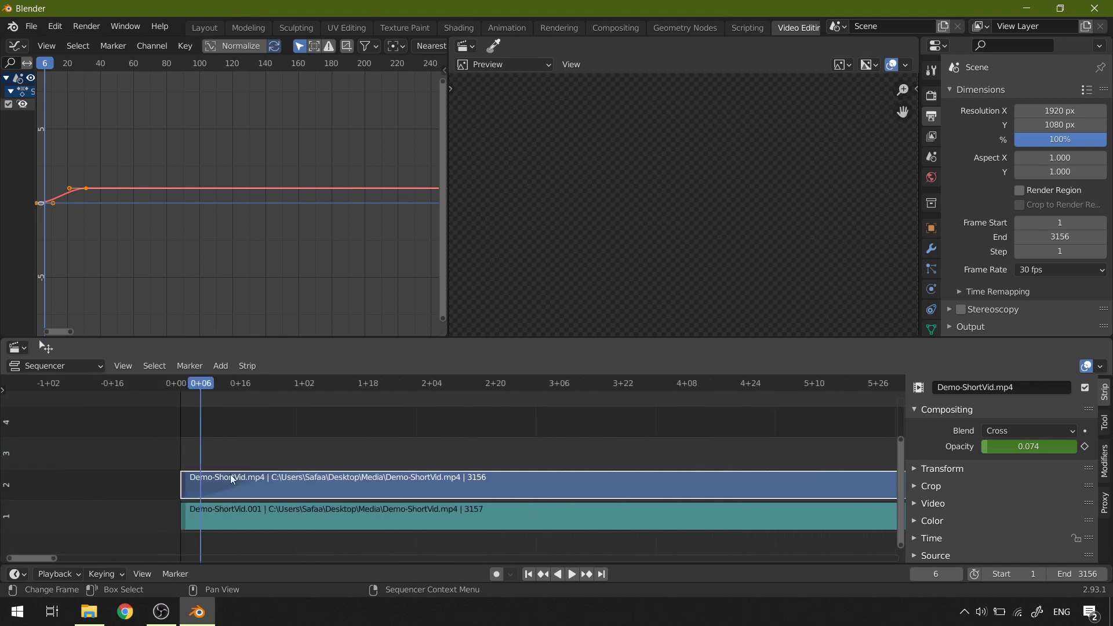
pyautogui.moveTo(88, 158); pyautogui.dragTo(64, 207)
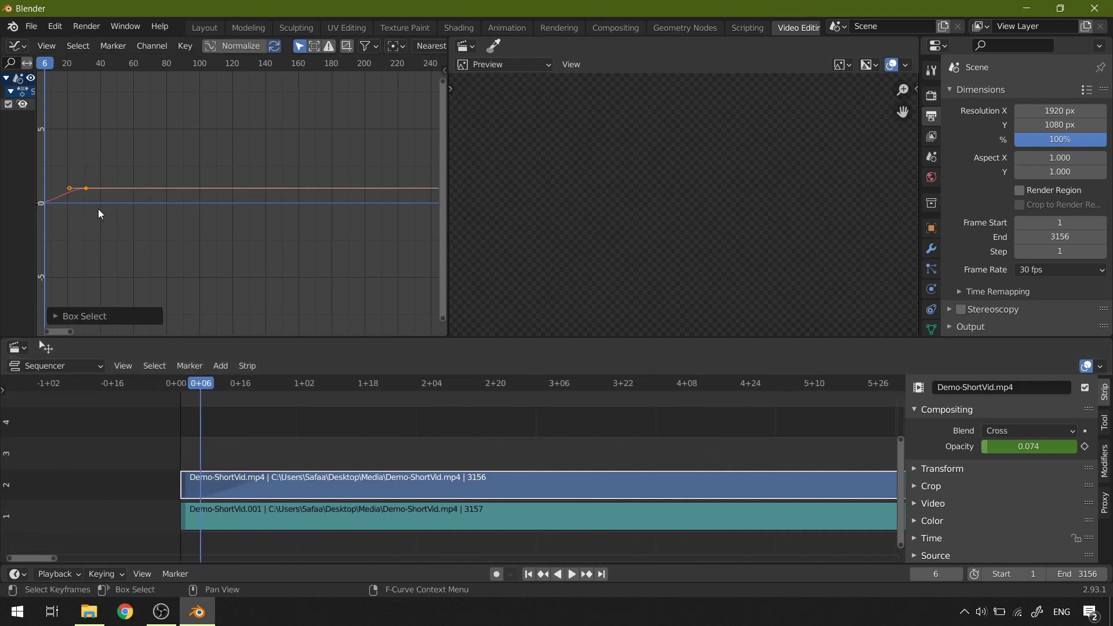
pyautogui.press('g')
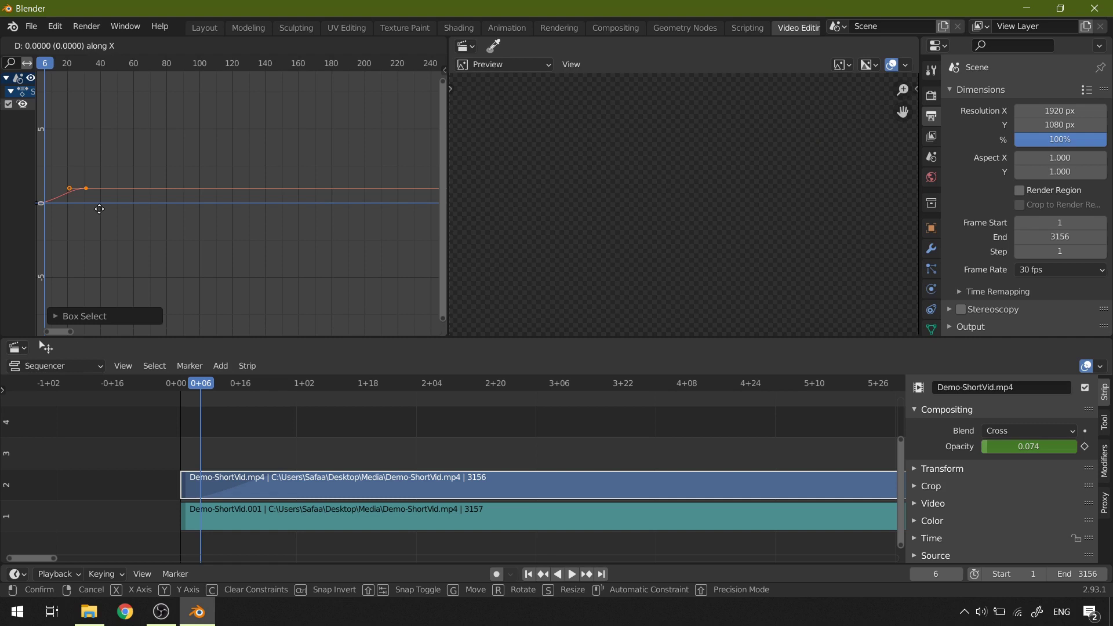
pyautogui.moveTo(100, 208); pyautogui.dragTo(240, 196)
pyautogui.press('space')
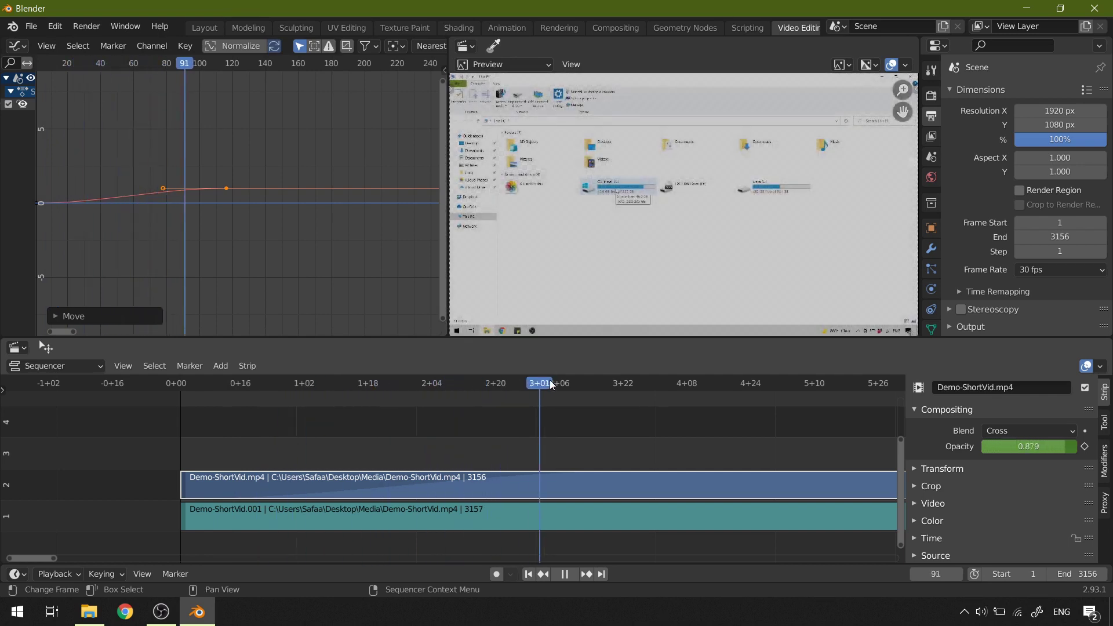
pyautogui.moveTo(455, 385); pyautogui.dragTo(376, 401)
pyautogui.press('space')
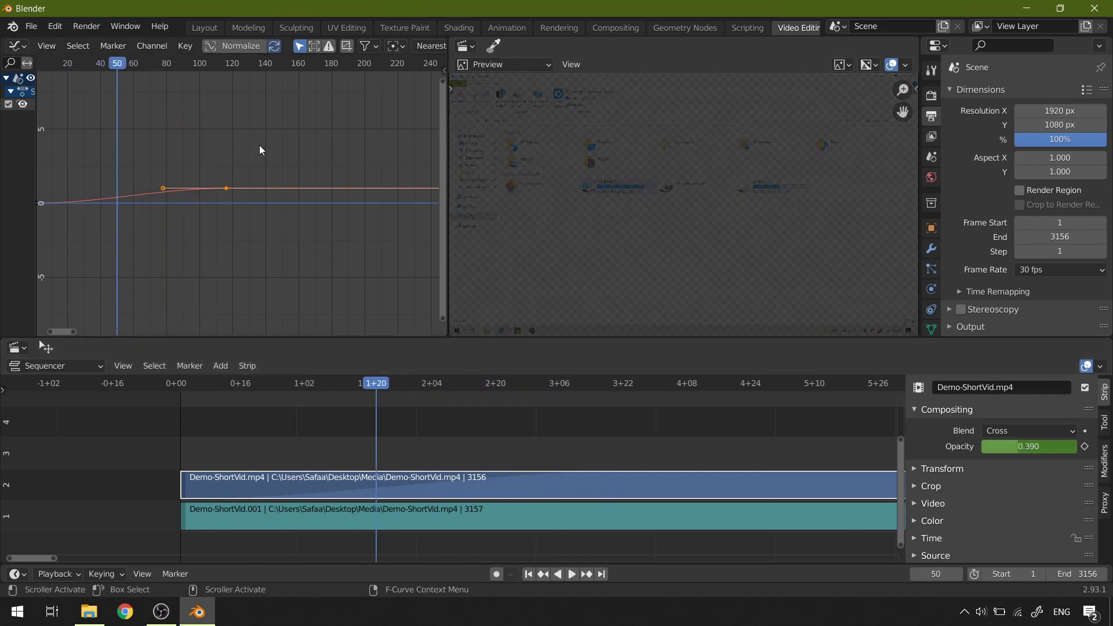
# Shorten the fade-in by moving its end keyframe back along the time axis to about frame 57, then scrub to check it and deselect the strips.
pyautogui.moveTo(259, 149); pyautogui.dragTo(228, 241)
pyautogui.press('g')
pyautogui.press('x')
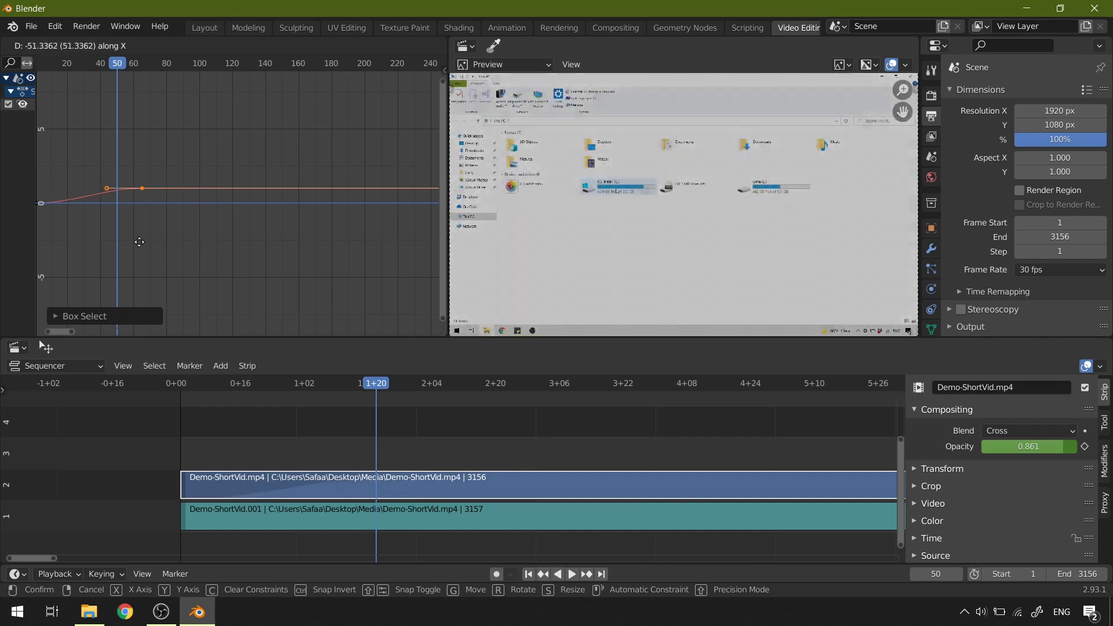
pyautogui.click(134, 243)
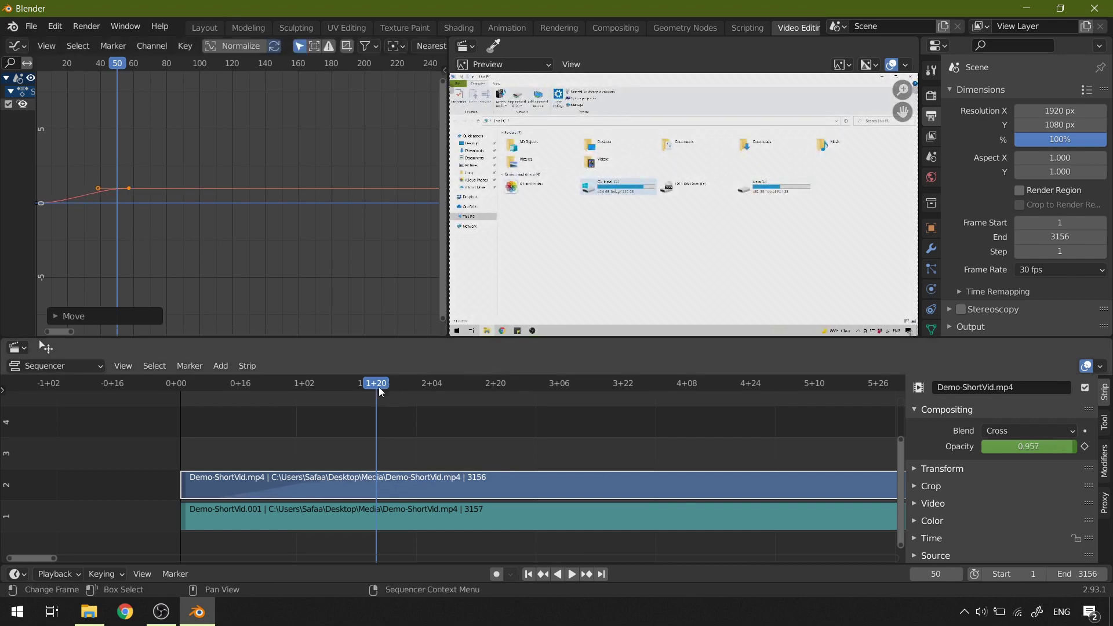
pyautogui.moveTo(378, 387); pyautogui.dragTo(209, 409)
pyautogui.click(278, 413)
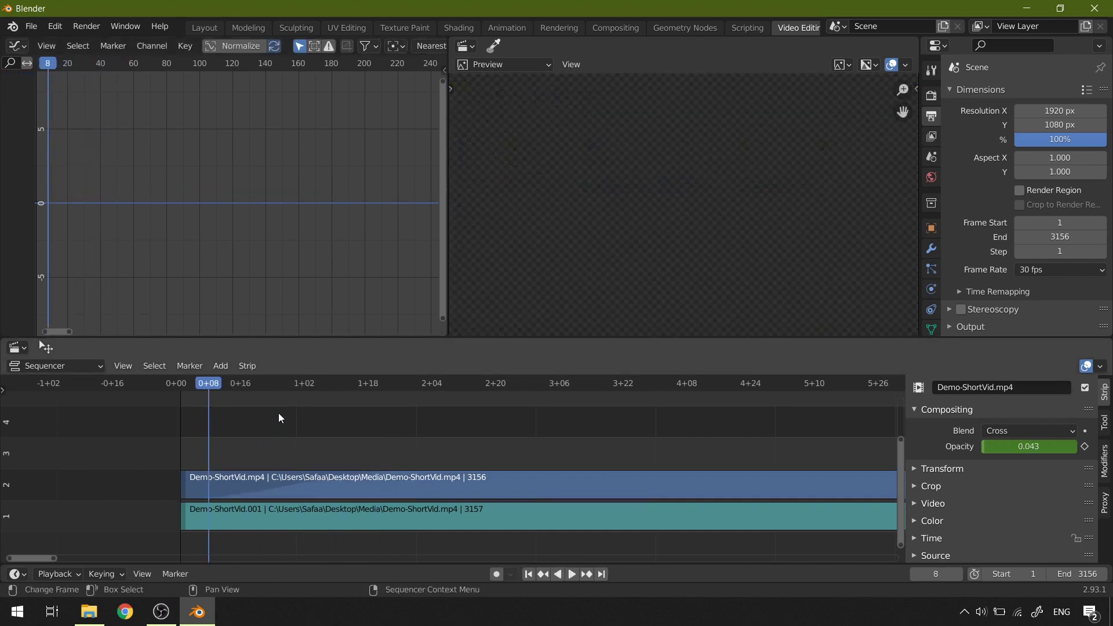
# Split the Demo-ShortVid.mp4 movie strip at frame 622, where the Disk Cleanup progress dialog is showing.
pyautogui.click(370, 383)
pyautogui.scroll(-1, 531, 402)
pyautogui.moveTo(530, 402); pyautogui.dragTo(820, 404)
pyautogui.moveTo(770, 413); pyautogui.dragTo(430, 384, button='middle')
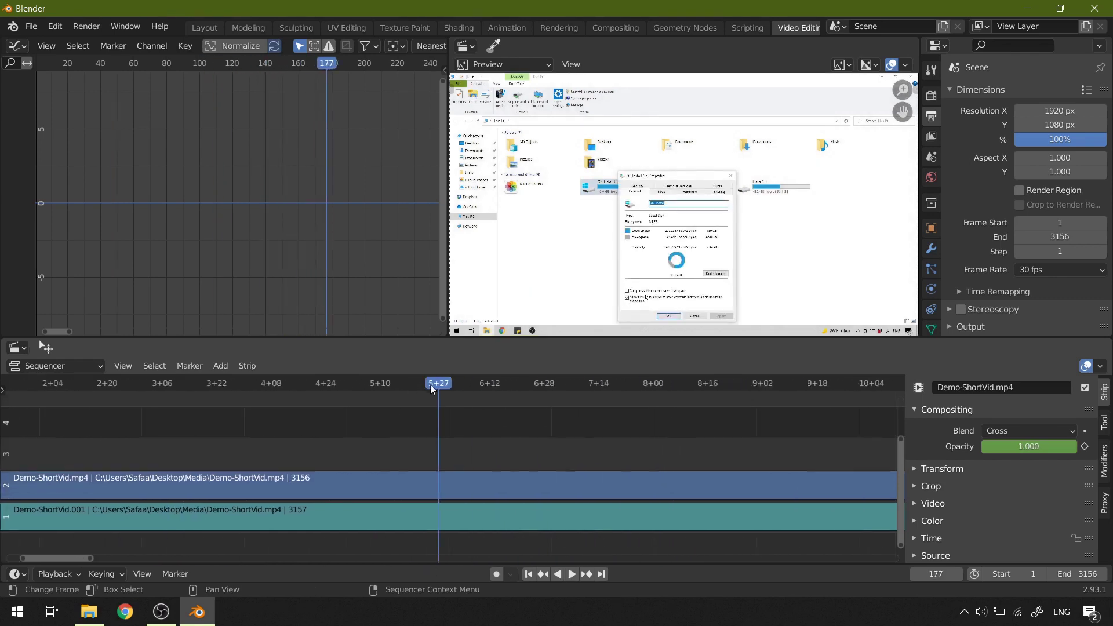
pyautogui.moveTo(435, 384); pyautogui.dragTo(765, 412)
pyautogui.moveTo(766, 412); pyautogui.dragTo(464, 427, button='middle')
pyautogui.moveTo(463, 428); pyautogui.dragTo(787, 406)
pyautogui.moveTo(788, 406); pyautogui.dragTo(589, 400, button='middle')
pyautogui.moveTo(589, 400); pyautogui.dragTo(719, 394)
pyautogui.moveTo(718, 395); pyautogui.dragTo(618, 391, button='middle')
pyautogui.moveTo(618, 391); pyautogui.dragTo(833, 417)
pyautogui.moveTo(832, 417); pyautogui.dragTo(503, 391, button='middle')
pyautogui.press('space')
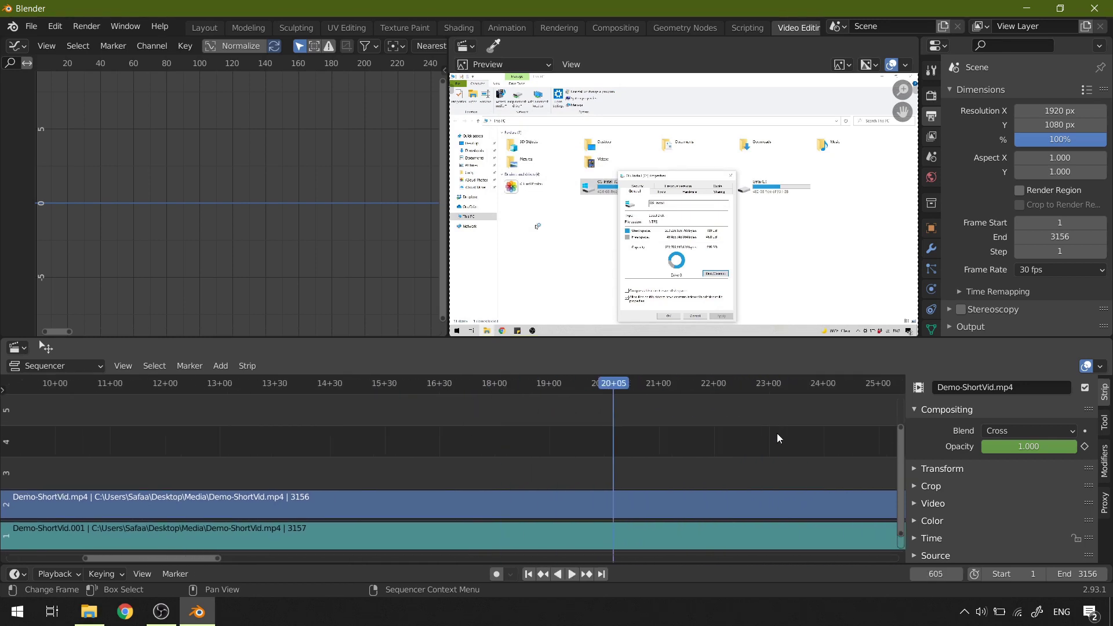
pyautogui.scroll(-3, 474, 388)
pyautogui.press('space')
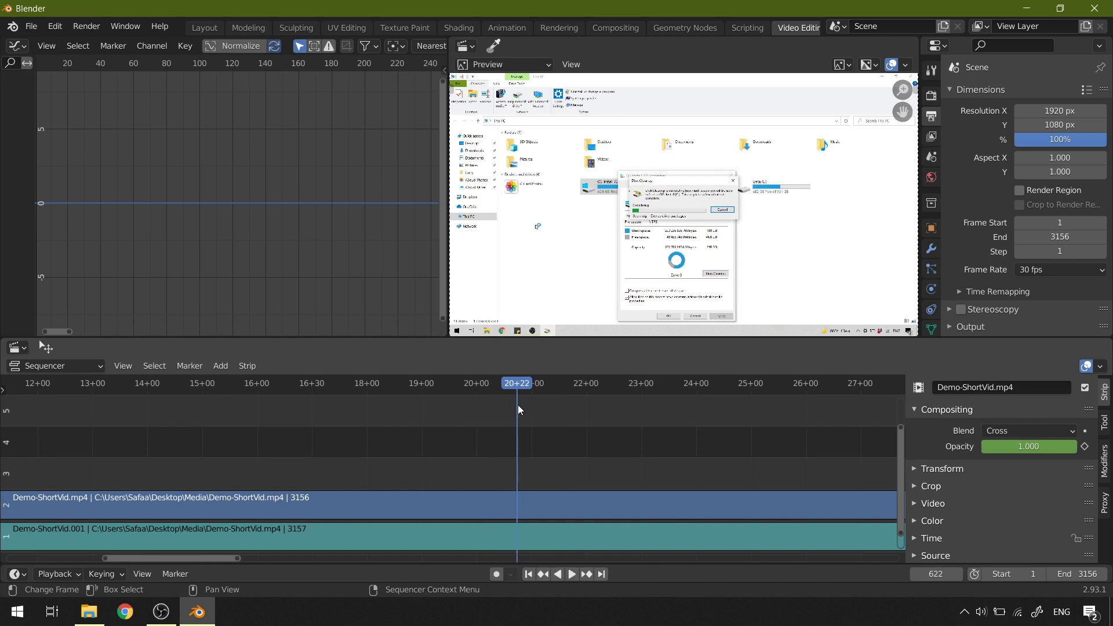
pyautogui.click(525, 507)
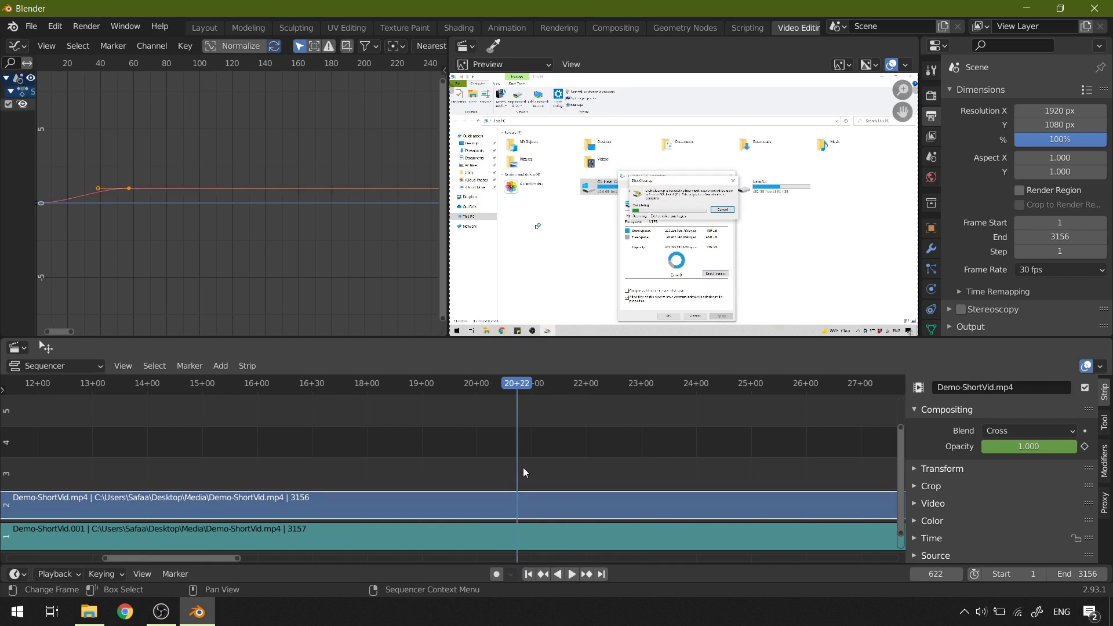
pyautogui.press('k')
# Split the second movie strip at frame 1217, near the end of the Disk Cleanup scan.
pyautogui.press('space')
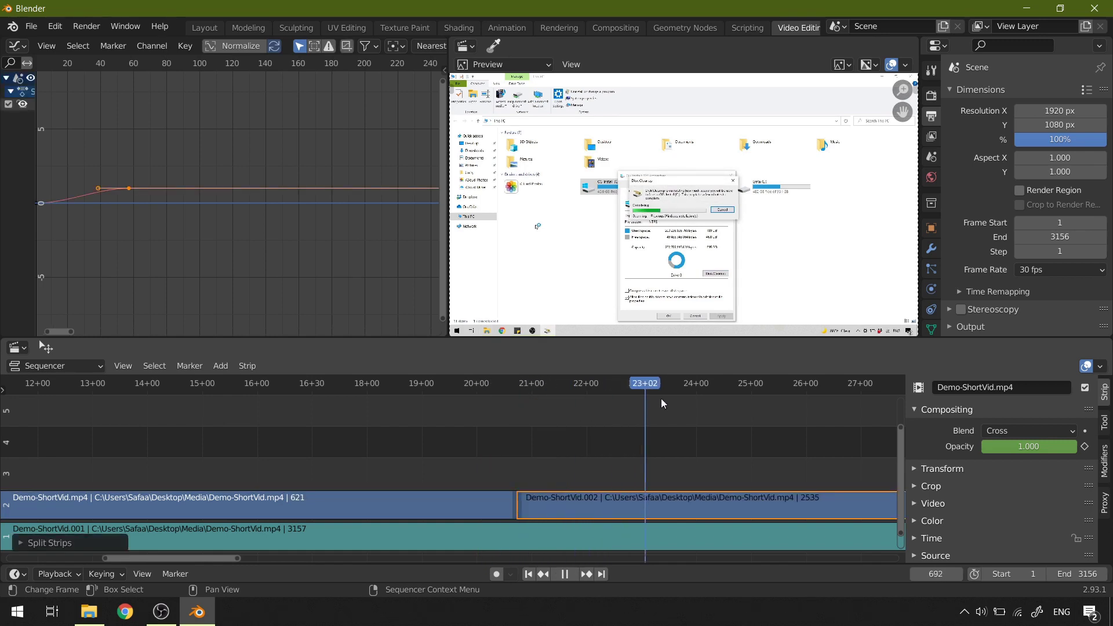
pyautogui.moveTo(780, 434); pyautogui.dragTo(325, 432, button='middle')
pyautogui.press('space')
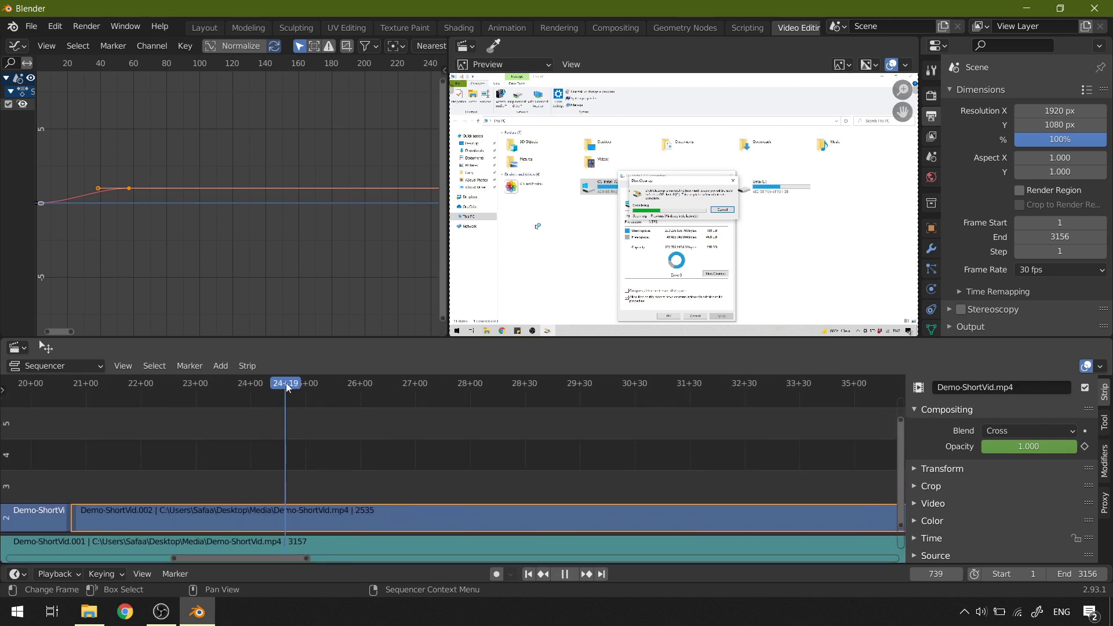
pyautogui.moveTo(286, 382); pyautogui.dragTo(728, 444)
pyautogui.scroll(-2, 541, 401)
pyautogui.press('space')
pyautogui.press('space')
pyautogui.click(717, 520)
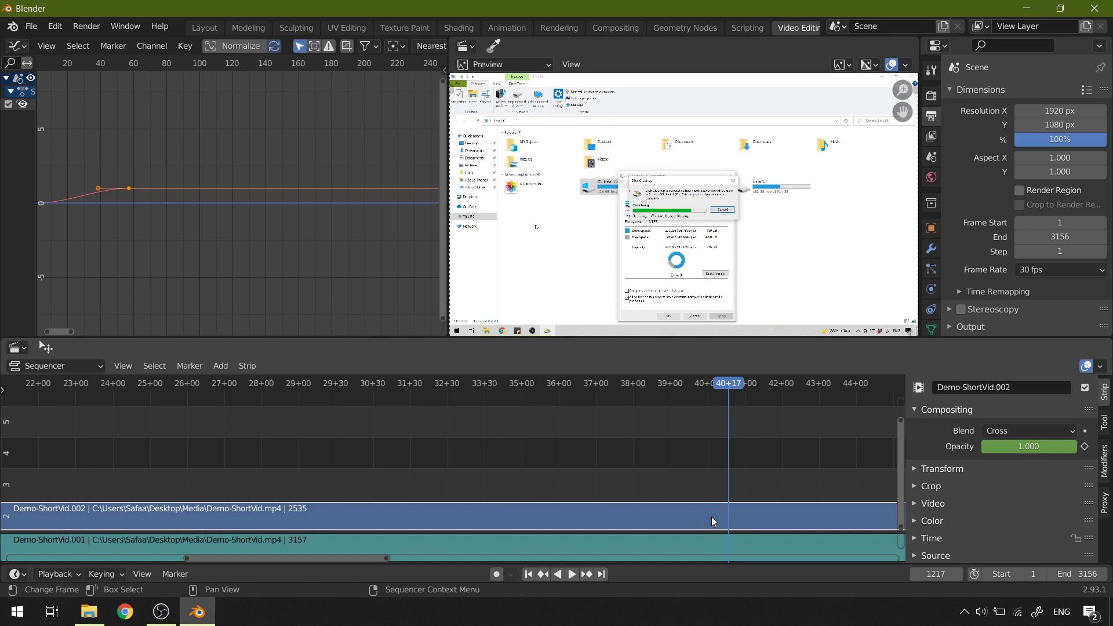
pyautogui.press('k')
pyautogui.scroll(-1, 697, 455)
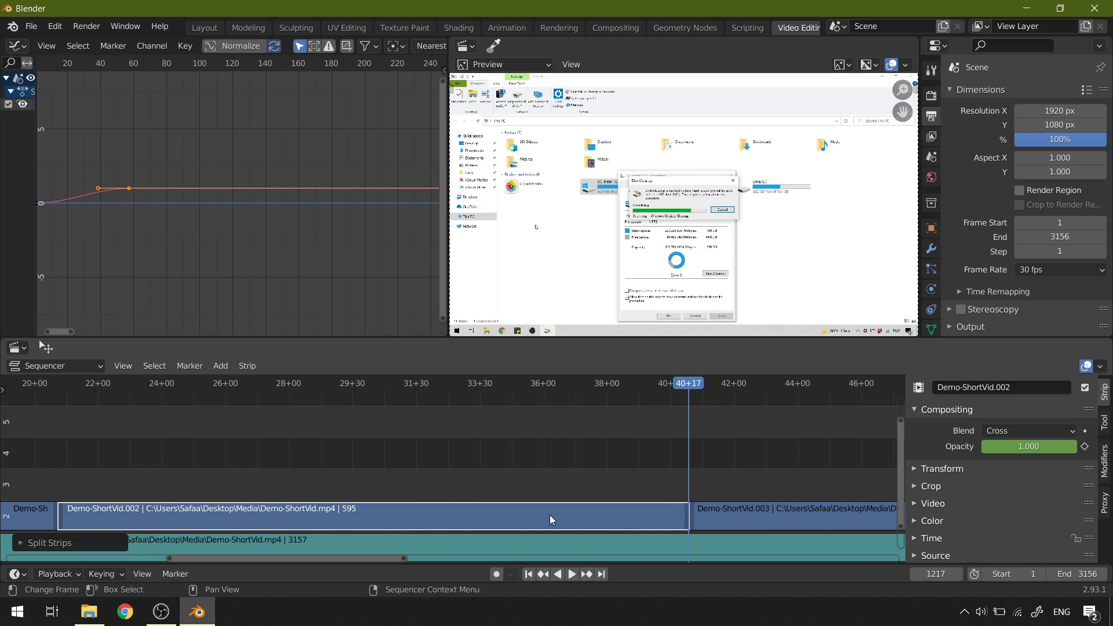
# Duplicate the middle movie strip and place the copy on channel 3, past the end of the other strips.
pyautogui.hotkey('shift', 'd')
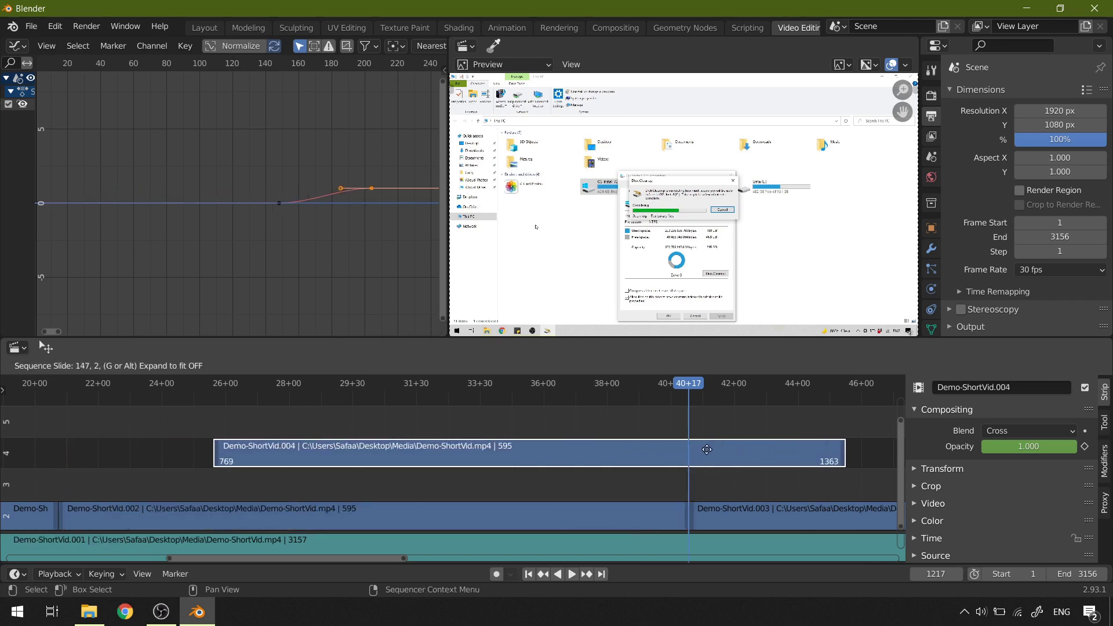
pyautogui.moveTo(369, 450); pyautogui.dragTo(807, 455)
pyautogui.scroll(-6, 759, 450)
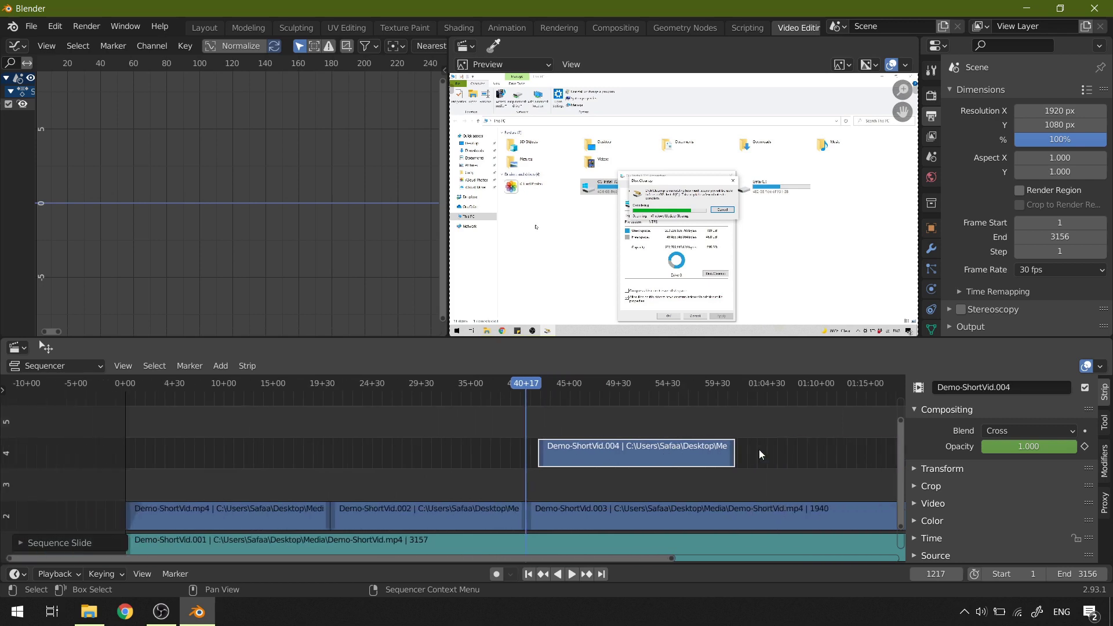
pyautogui.scroll(-5, 783, 455)
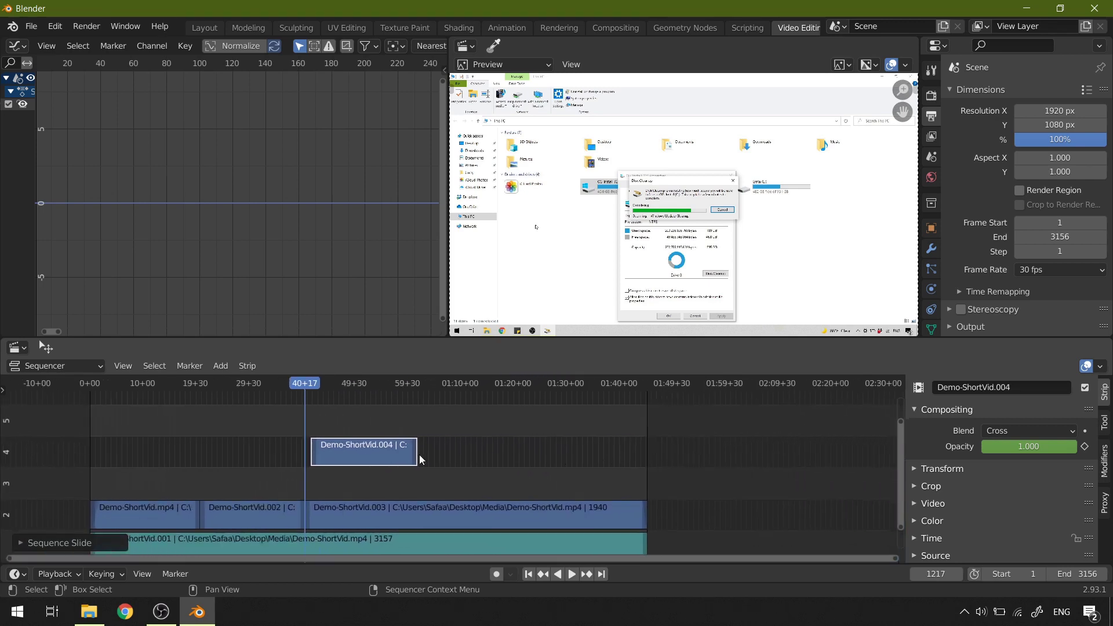
pyautogui.moveTo(420, 459); pyautogui.dragTo(836, 490)
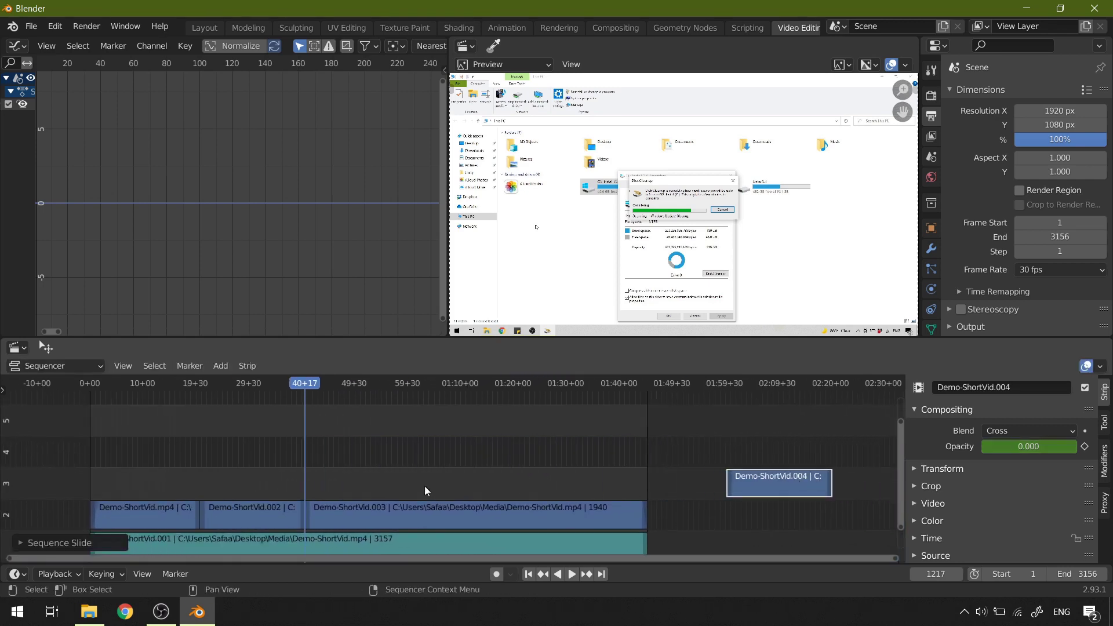
# Add a Speed Control effect strip to the original middle movie strip, Demo-ShortVid.002.
pyautogui.click(258, 516)
pyautogui.press('KP_Decimal')
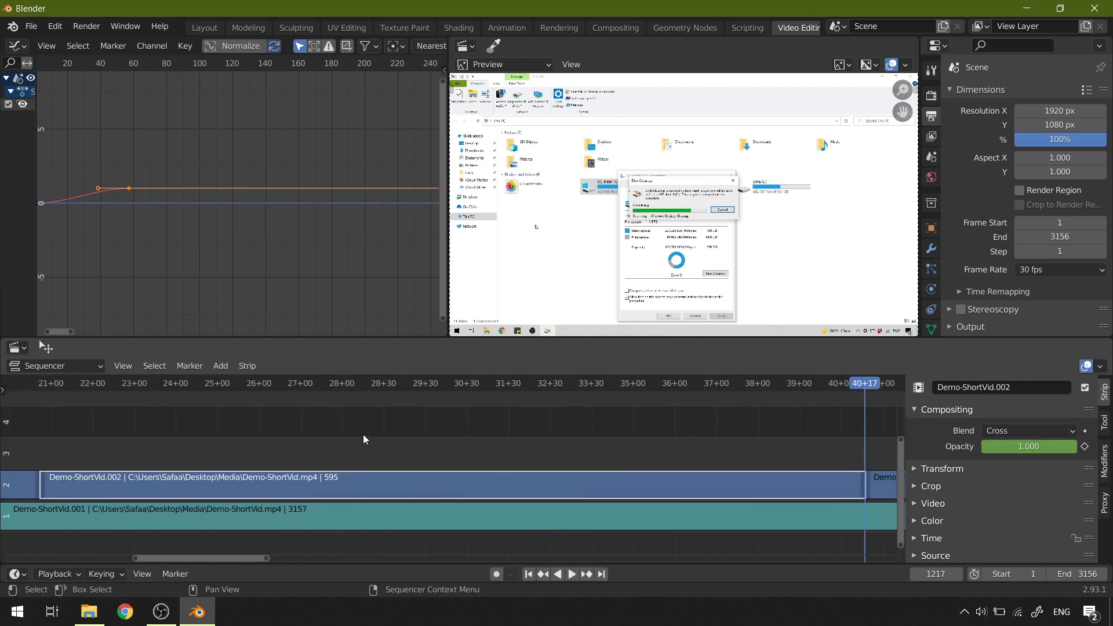
pyautogui.click(135, 384)
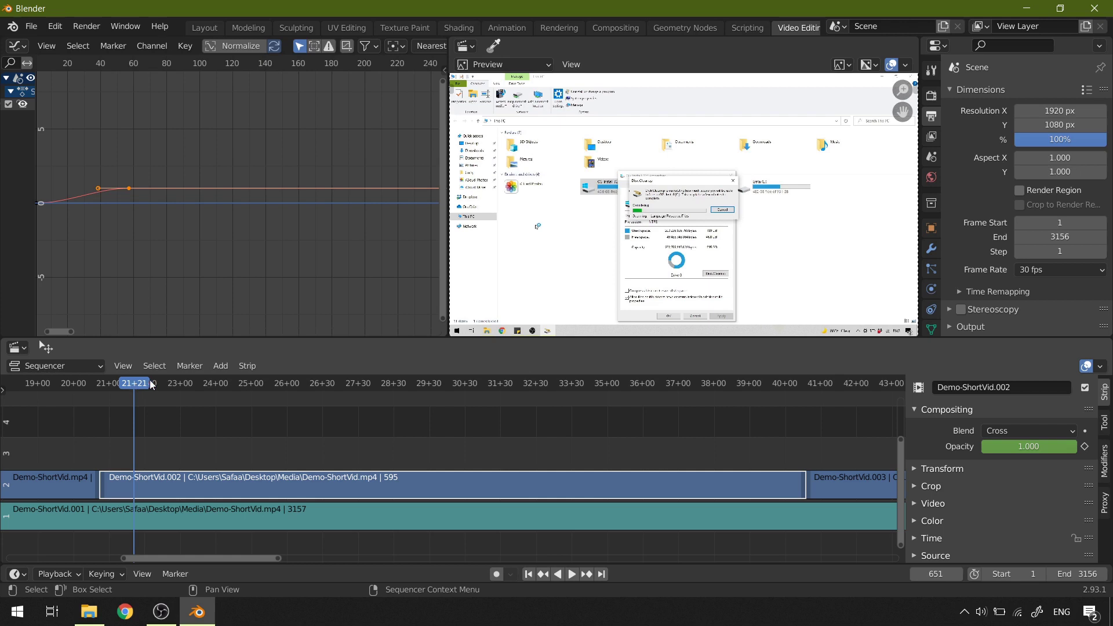
pyautogui.click(220, 366)
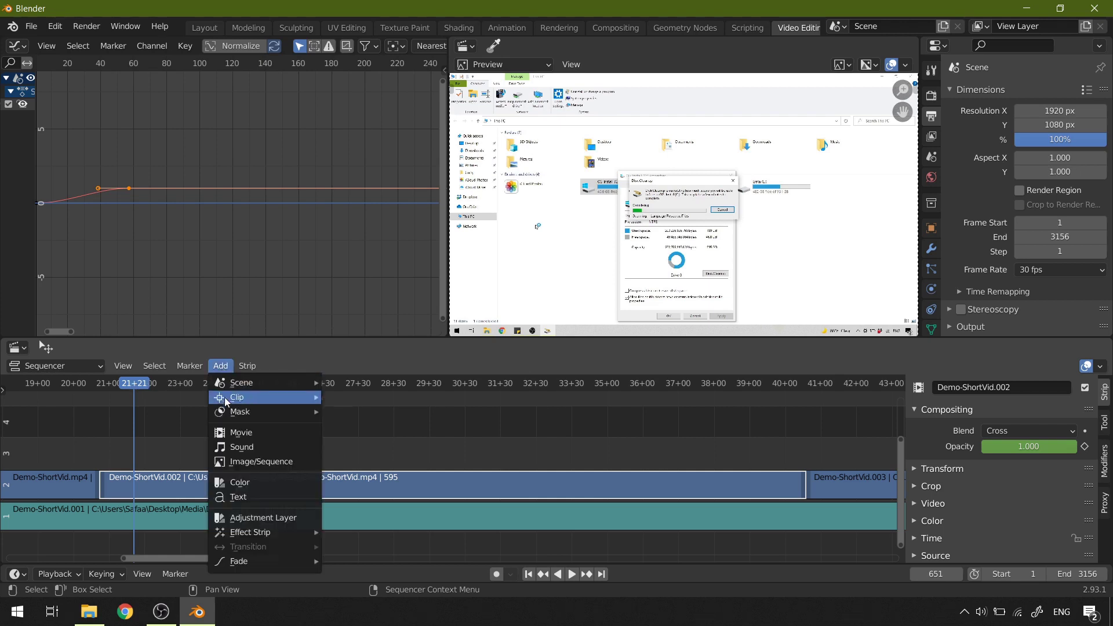
pyautogui.moveTo(293, 532)
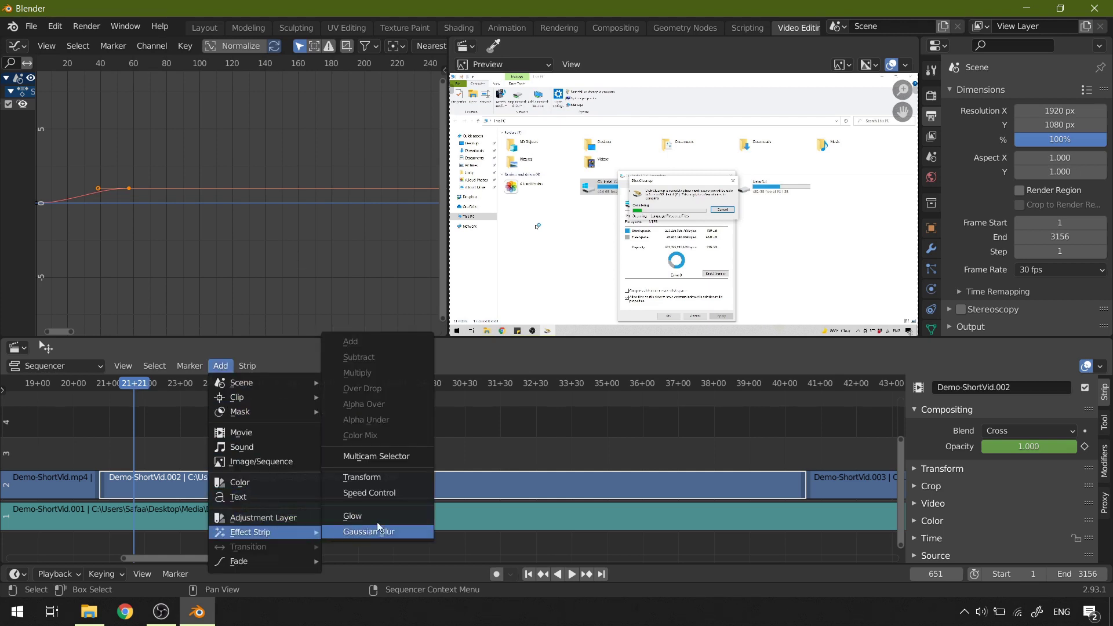
pyautogui.click(394, 494)
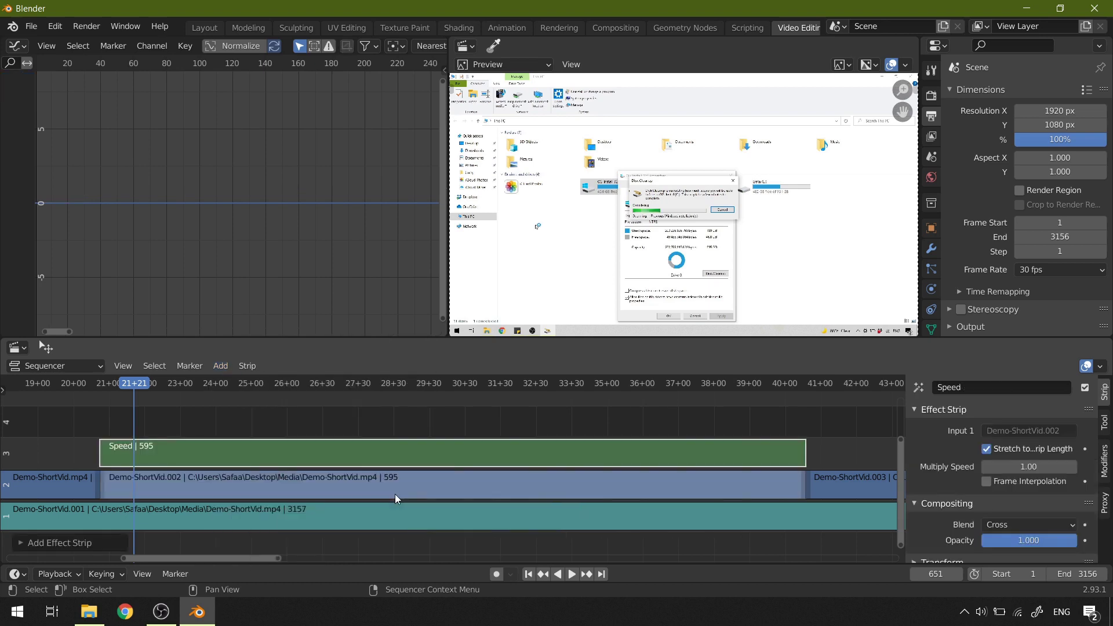
pyautogui.click(325, 446)
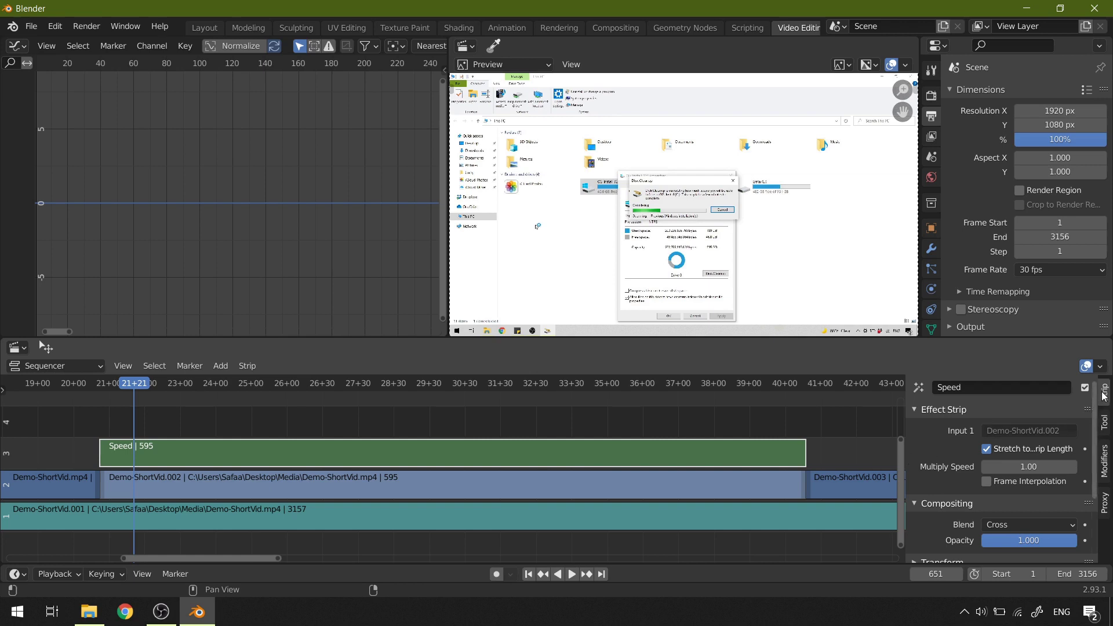
# Turn off stretching to the input strip length for the Speed effect and set its Speed Factor to 4.
pyautogui.click(987, 450)
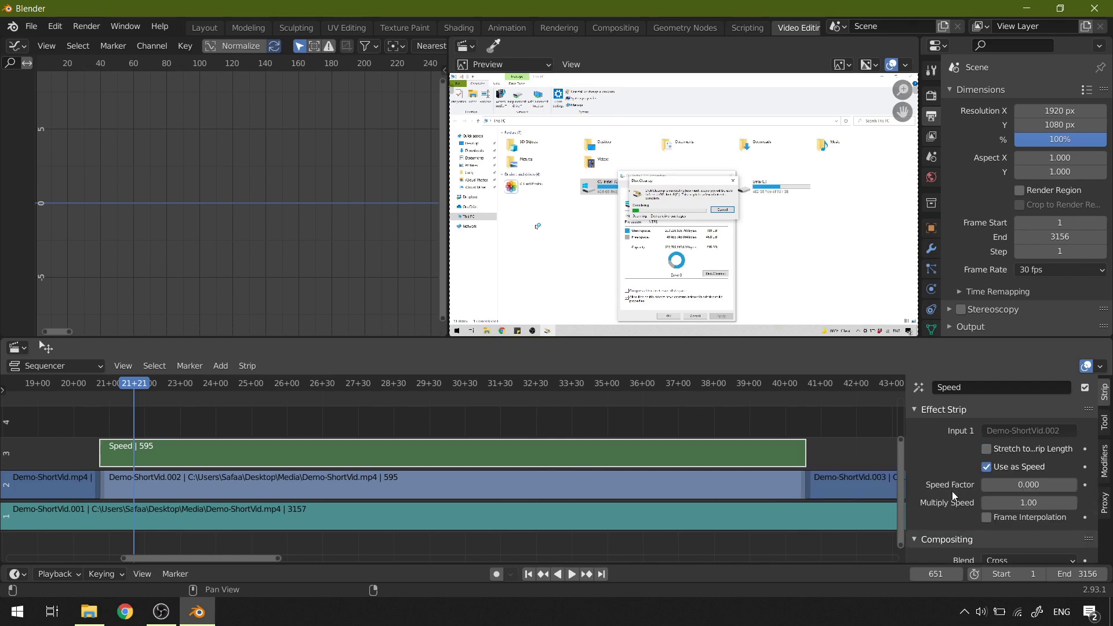
pyautogui.click(1034, 482)
pyautogui.press('BackSpace')
pyautogui.press('BackSpace')
pyautogui.press('BackSpace')
pyautogui.write('4')
pyautogui.press('Return')
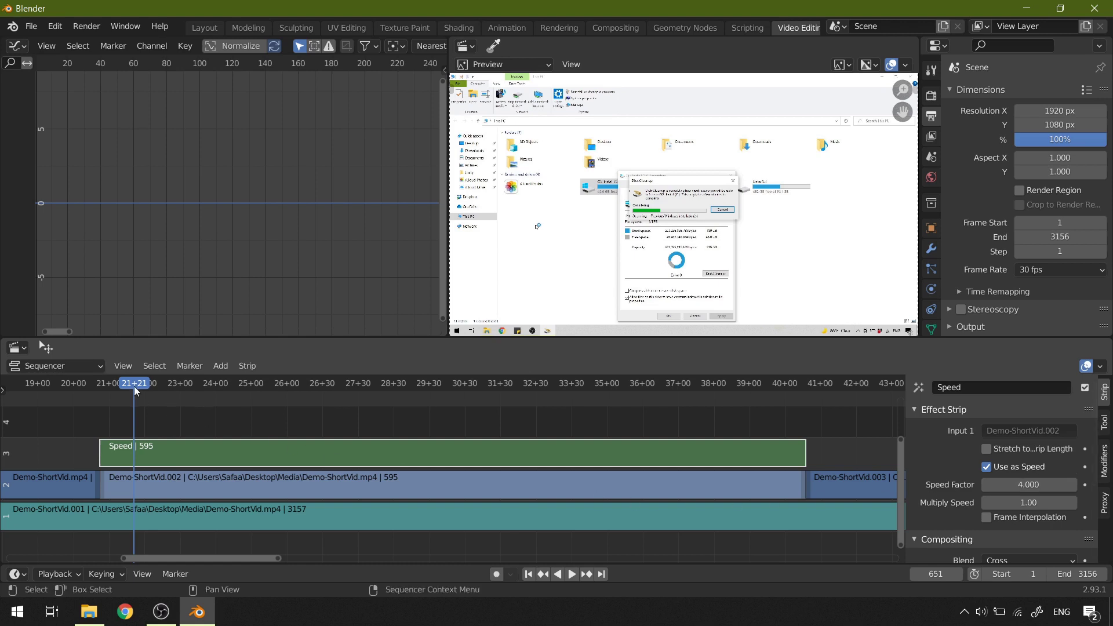
# Play and scrub through the sped-up section, and place the playhead at frame 770.
pyautogui.press('space')
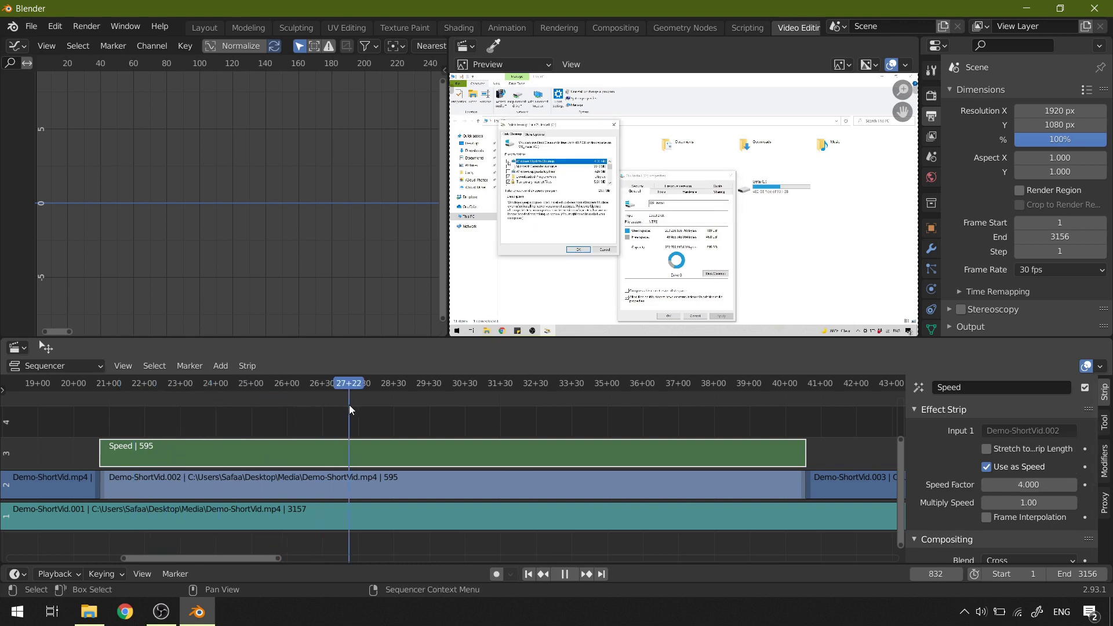
pyautogui.moveTo(348, 404); pyautogui.dragTo(291, 471)
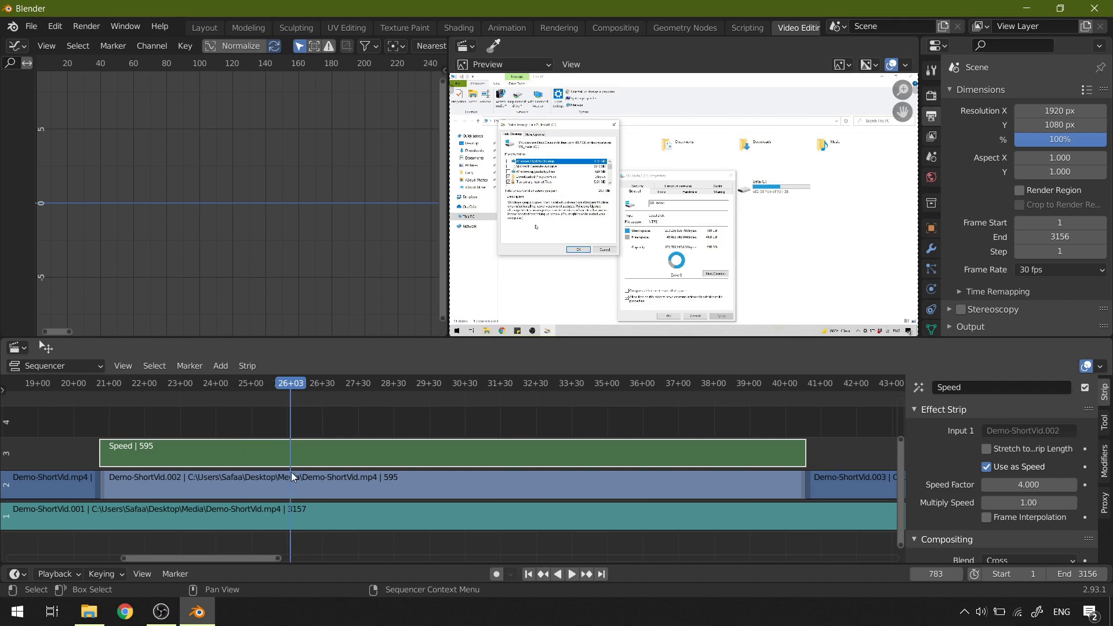
pyautogui.click(275, 389)
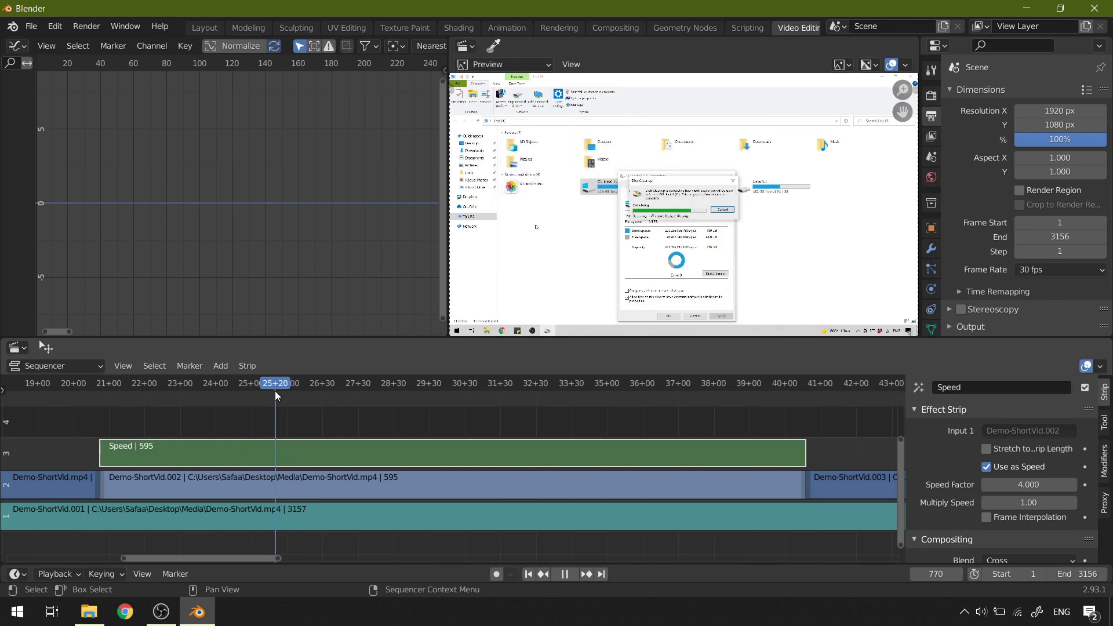
# Set the duration of the Demo-ShortVid.002 strip to 595/4 frames in its time settings.
pyautogui.click(291, 485)
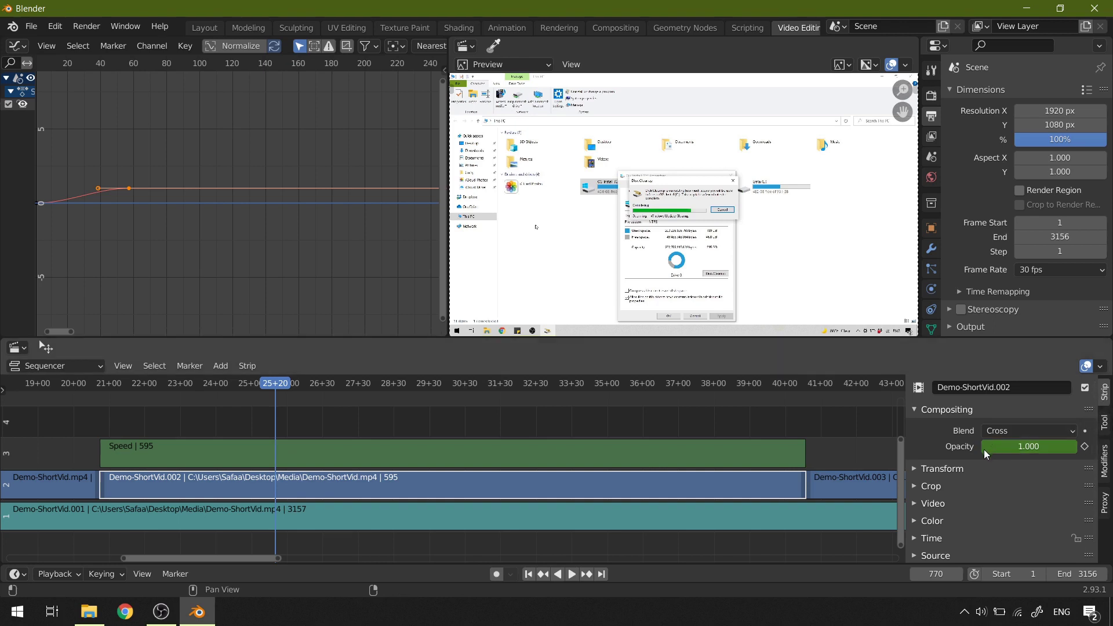
pyautogui.click(917, 538)
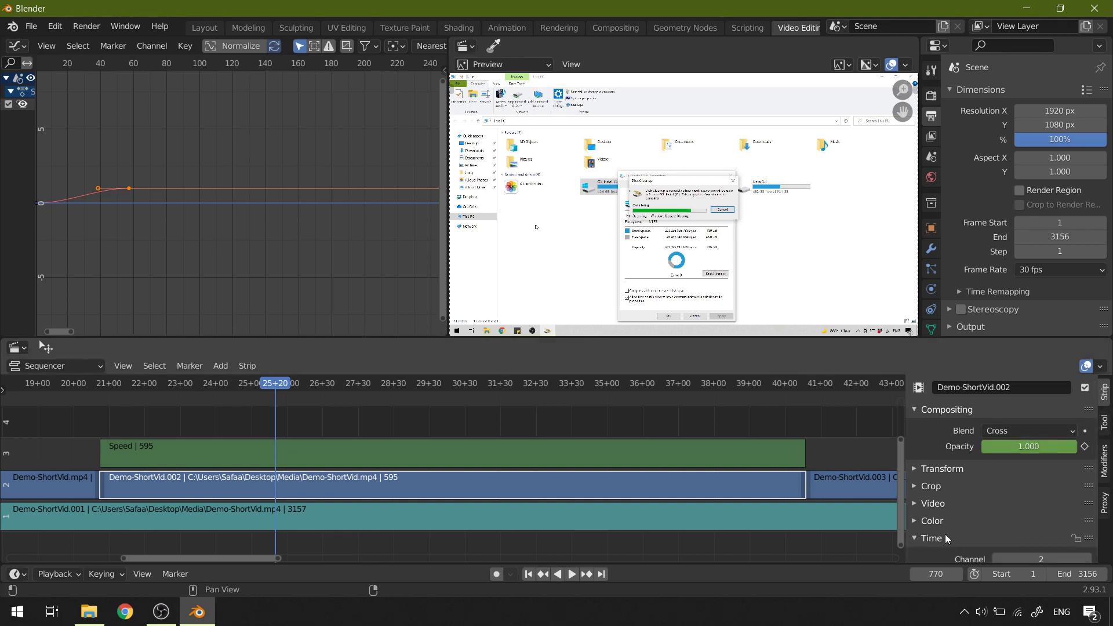
pyautogui.scroll(-5, 945, 533)
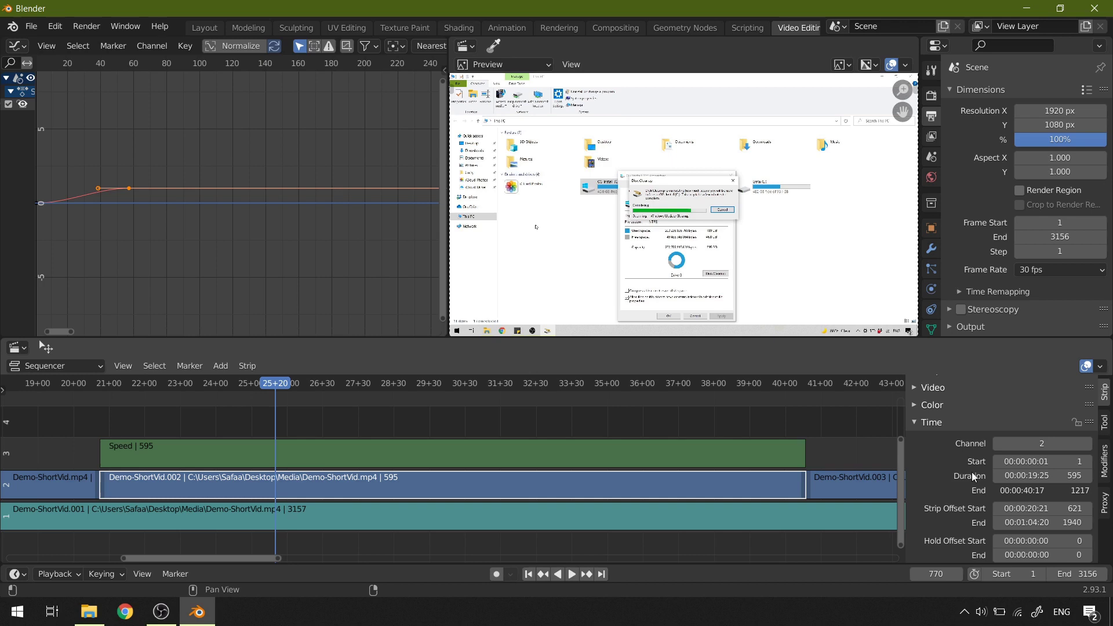
pyautogui.click(1039, 475)
pyautogui.write('/4')
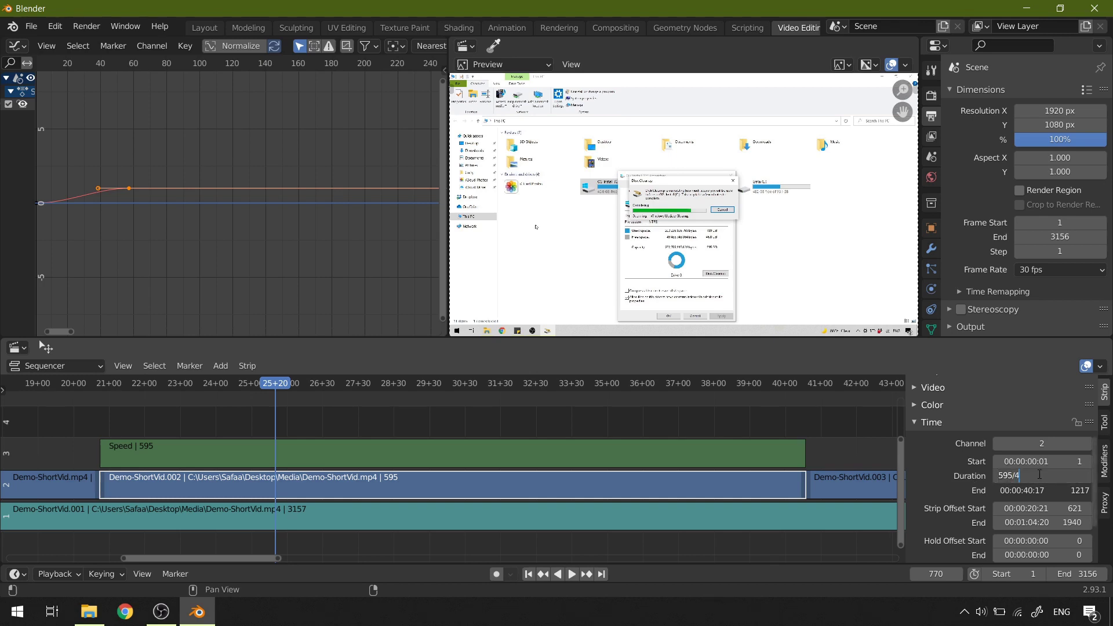
pyautogui.press('Return')
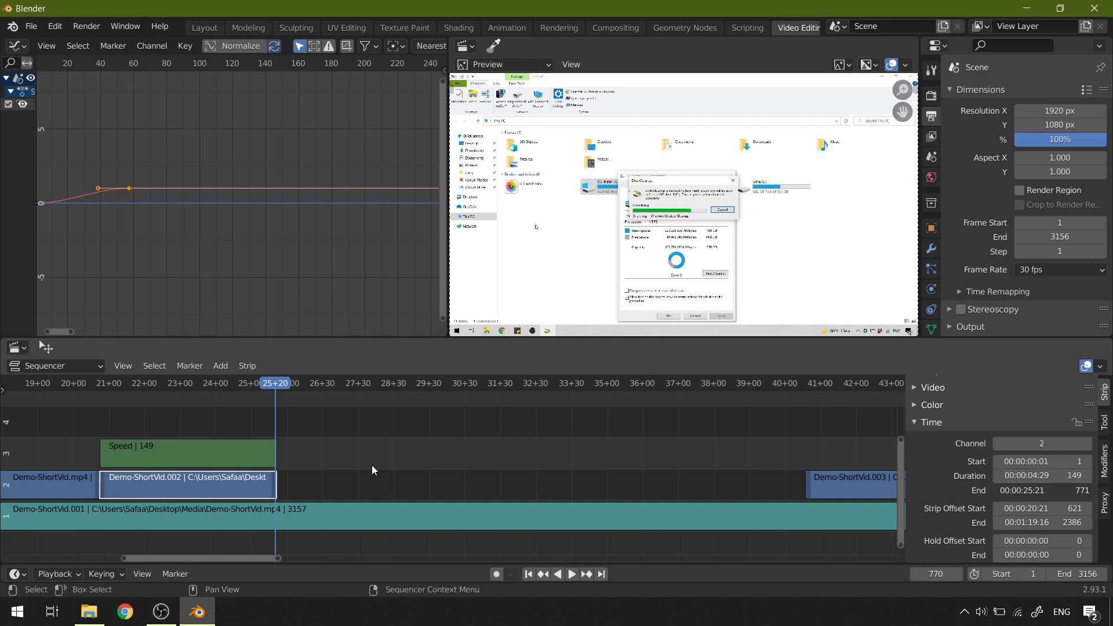
# Move the Demo-ShortVid.003 strip back along channel 2 to close the gap after the shortened Demo-ShortVid.002 strip.
pyautogui.click(823, 490)
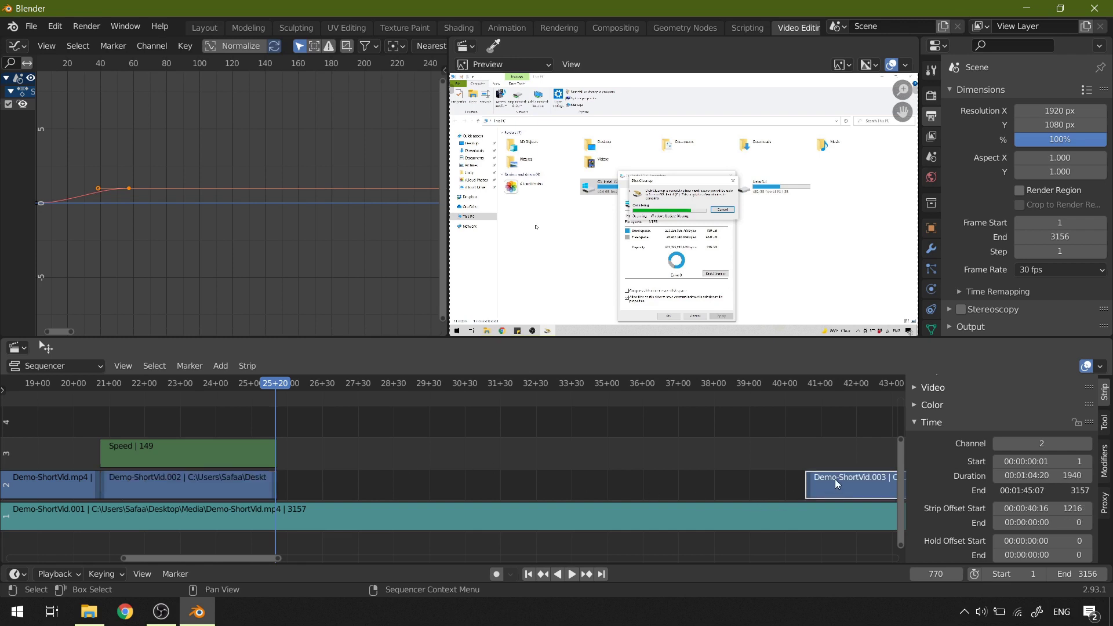
pyautogui.moveTo(834, 478); pyautogui.dragTo(345, 491)
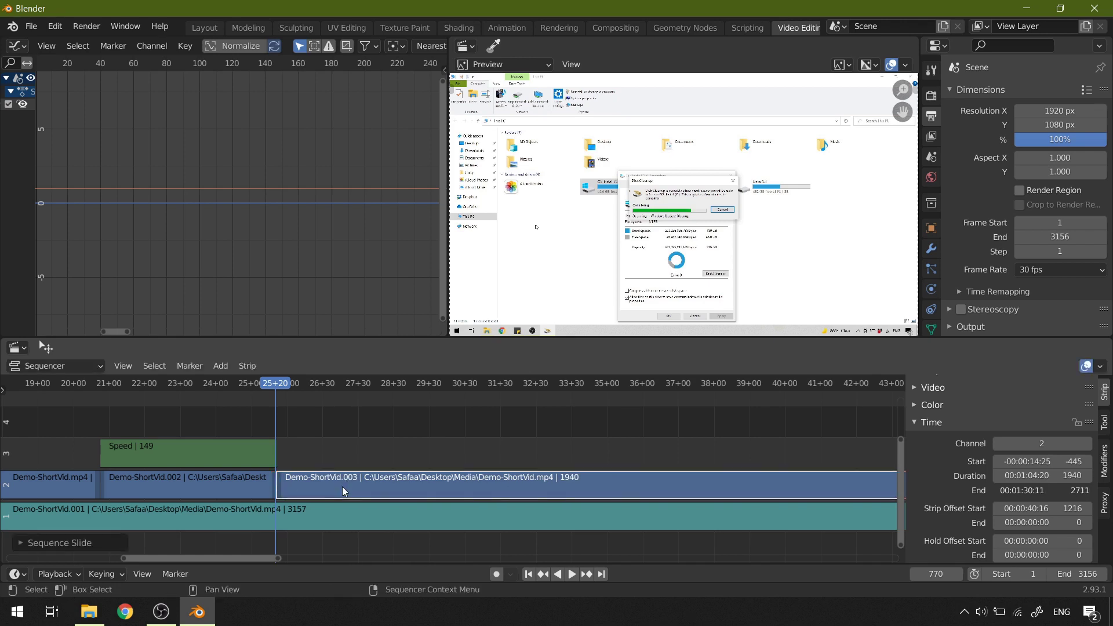
# Combine the Speed effect strip and its Demo-ShortVid.002 movie strip into one meta strip.
pyautogui.click(219, 447)
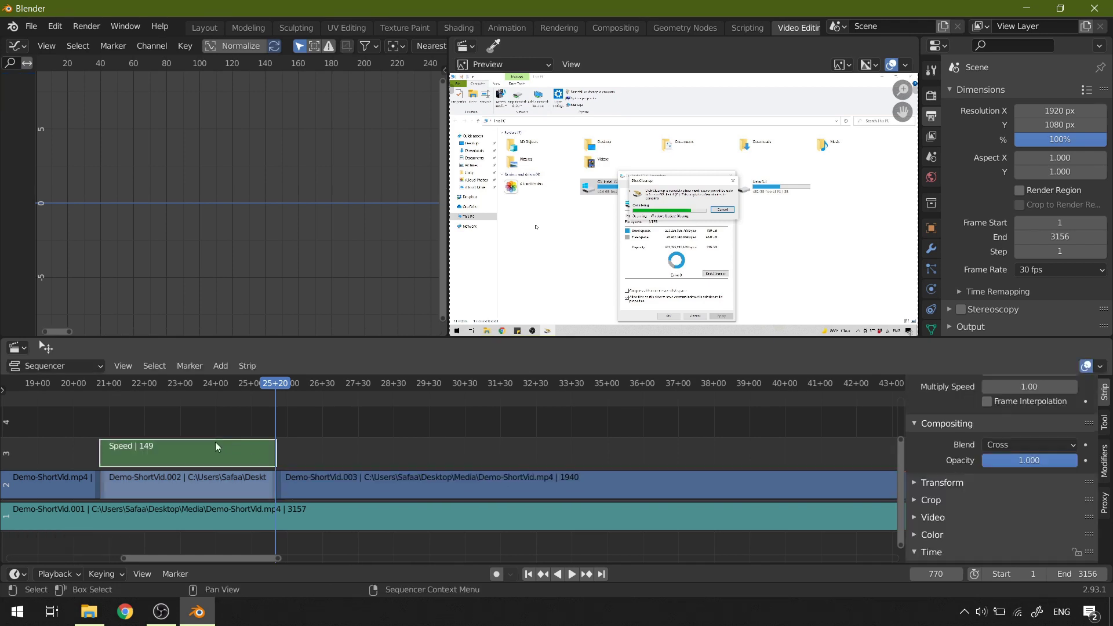
pyautogui.keyDown('shift'); pyautogui.click(209, 479); pyautogui.keyUp('shift')
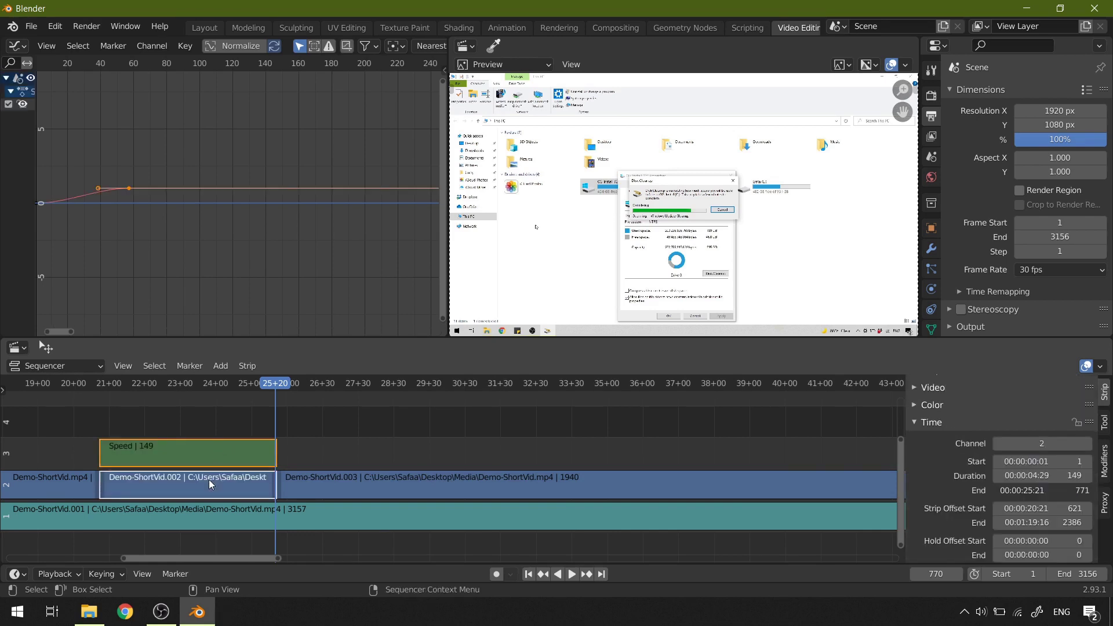
pyautogui.hotkey('ctrl', 'g')
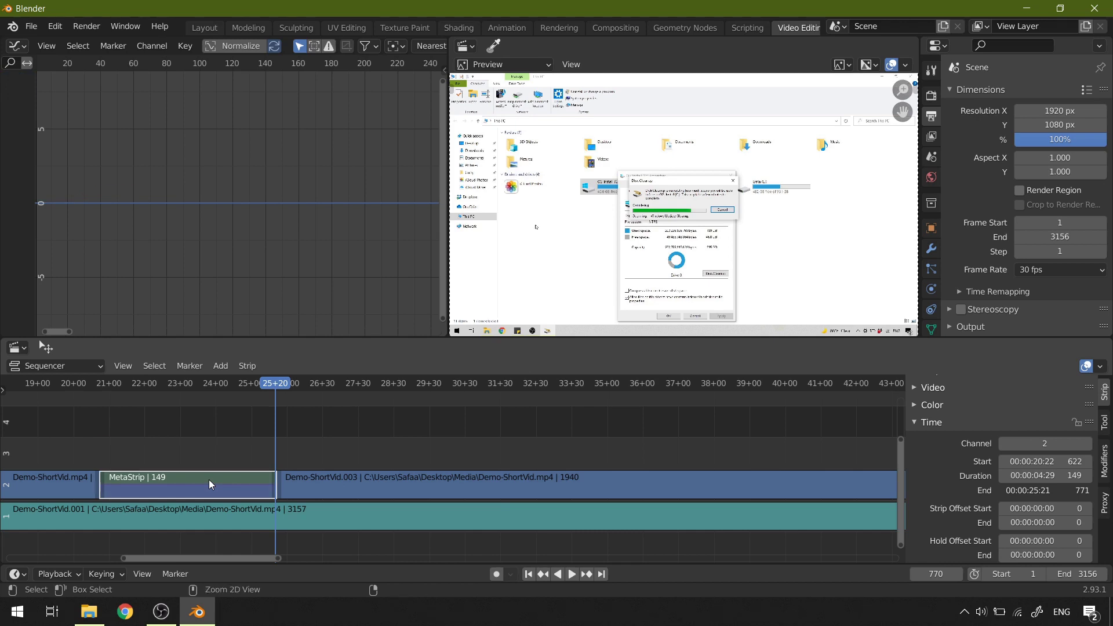
pyautogui.hotkey('ctrl', 'z')
pyautogui.rightClick(210, 454)
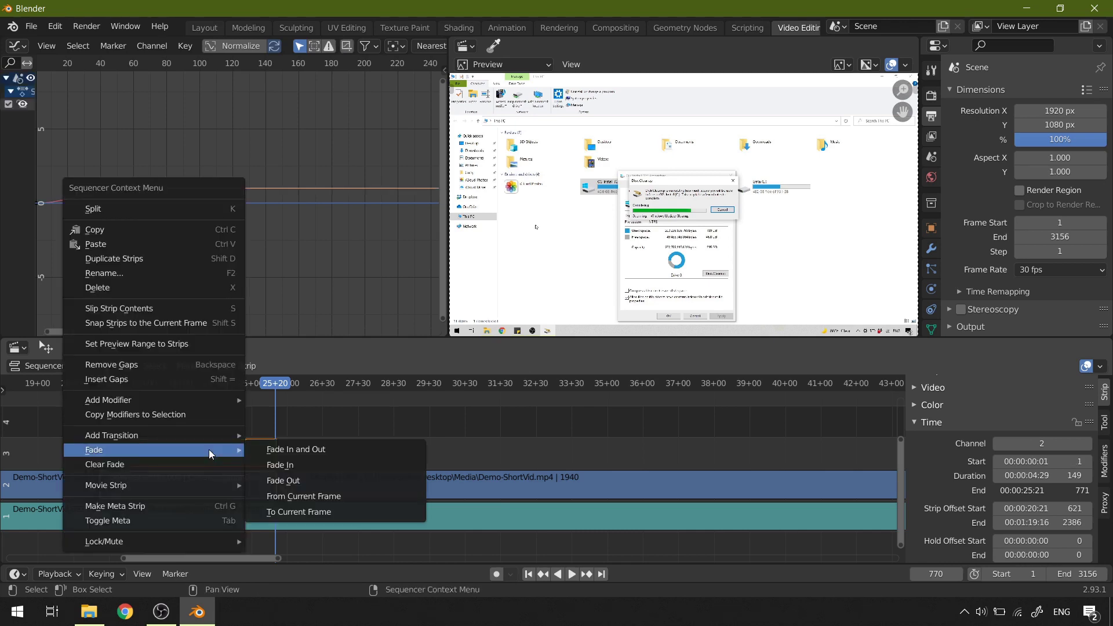
pyautogui.click(223, 506)
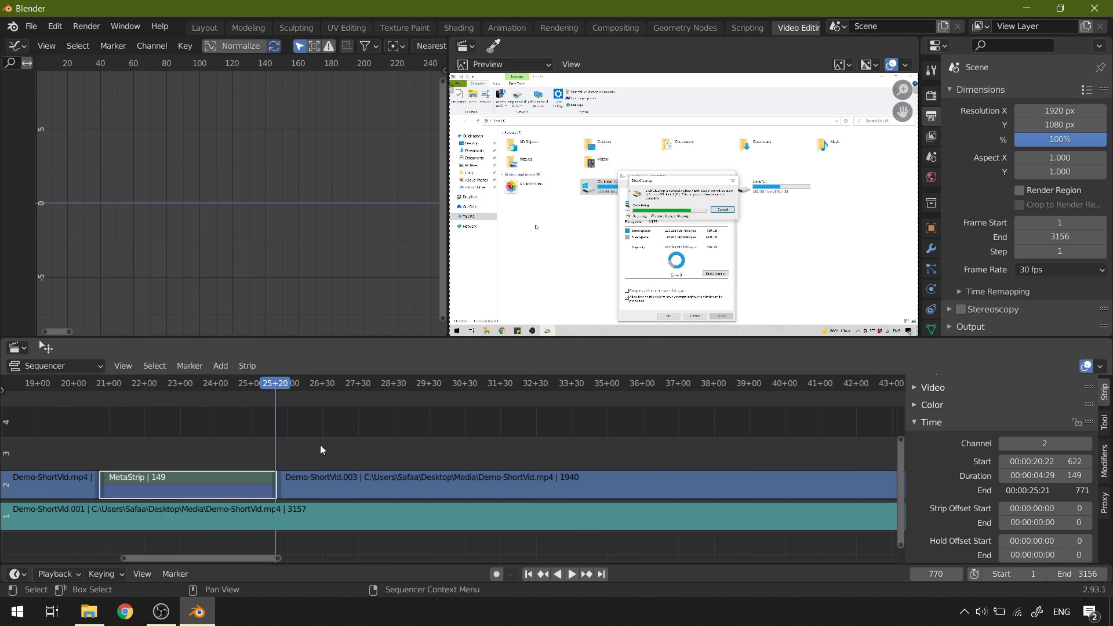
# Play the sequence from frame 625 through the meta strip into the following Demo-ShortVid.003 strip.
pyautogui.moveTo(278, 386); pyautogui.dragTo(103, 426)
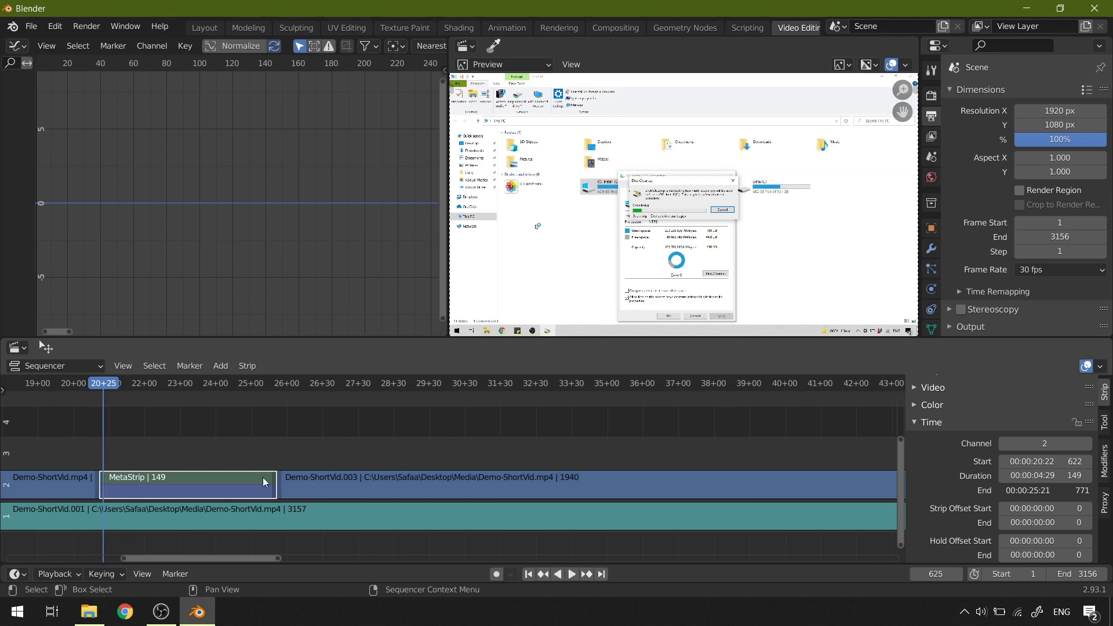
pyautogui.click(571, 574)
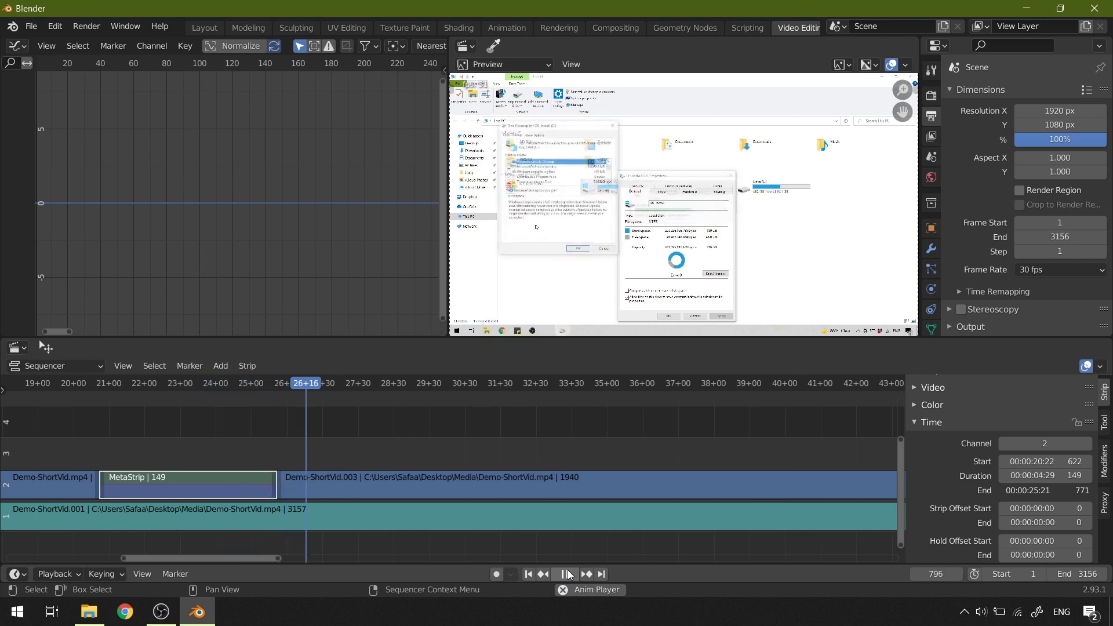
pyautogui.press('space')
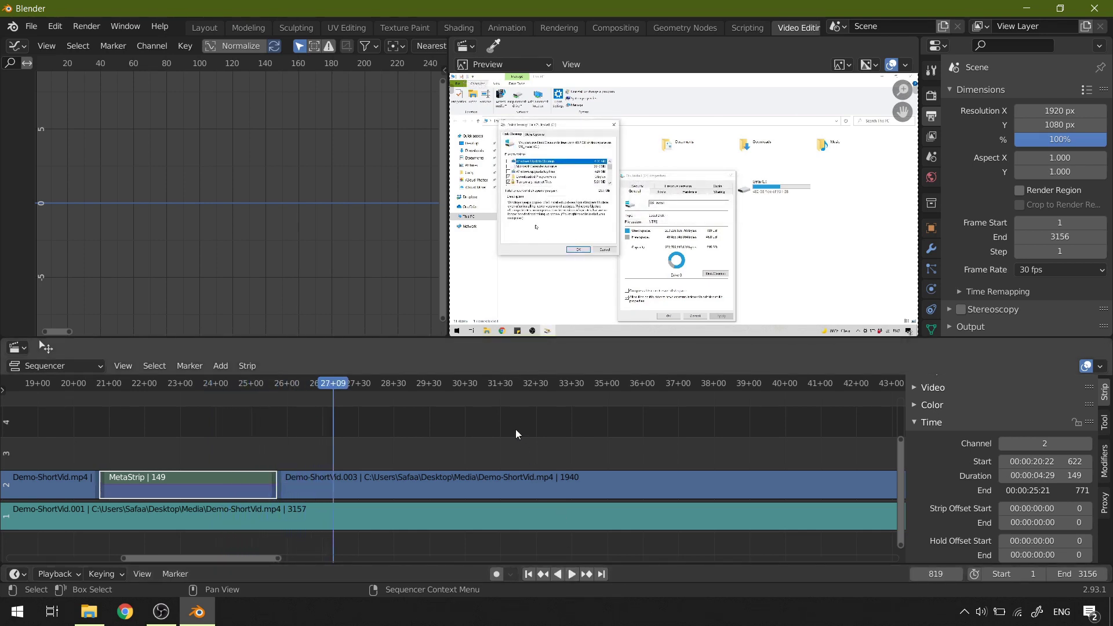
# Add a Speed Control effect strip to the duplicated movie strip Demo-ShortVid.004 on channel 3.
pyautogui.keyDown('ctrl'); pyautogui.moveTo(516, 430); pyautogui.dragTo(793, 430, button='middle'); pyautogui.keyUp('ctrl')
pyautogui.keyDown('ctrl'); pyautogui.hscroll(15, 793, 430); pyautogui.keyUp('ctrl')
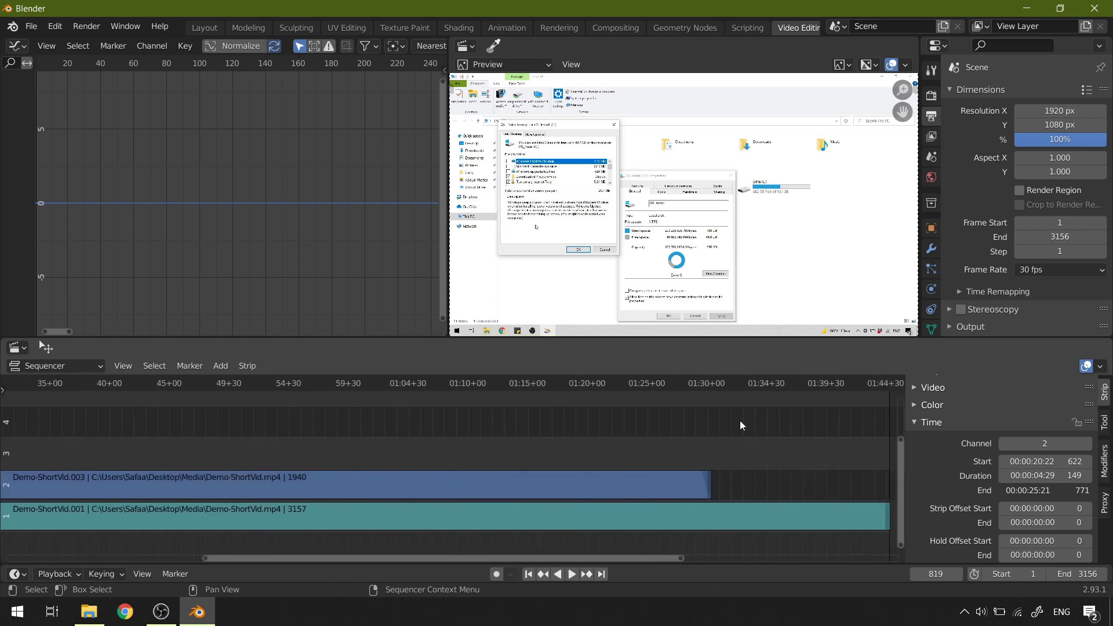
pyautogui.click(475, 455)
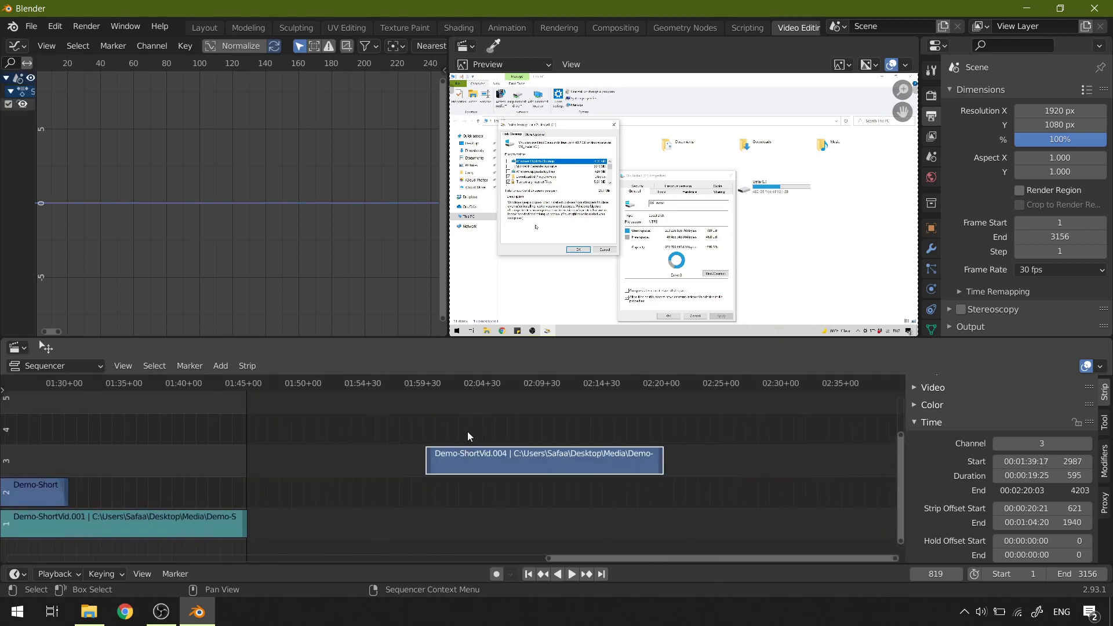
pyautogui.click(219, 366)
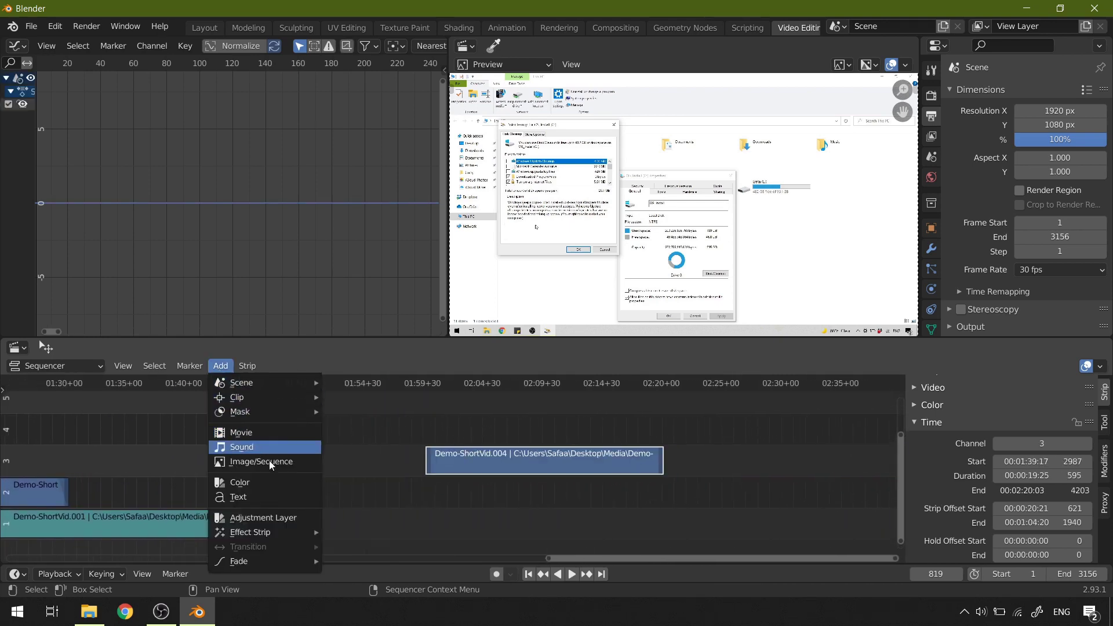
pyautogui.moveTo(286, 531)
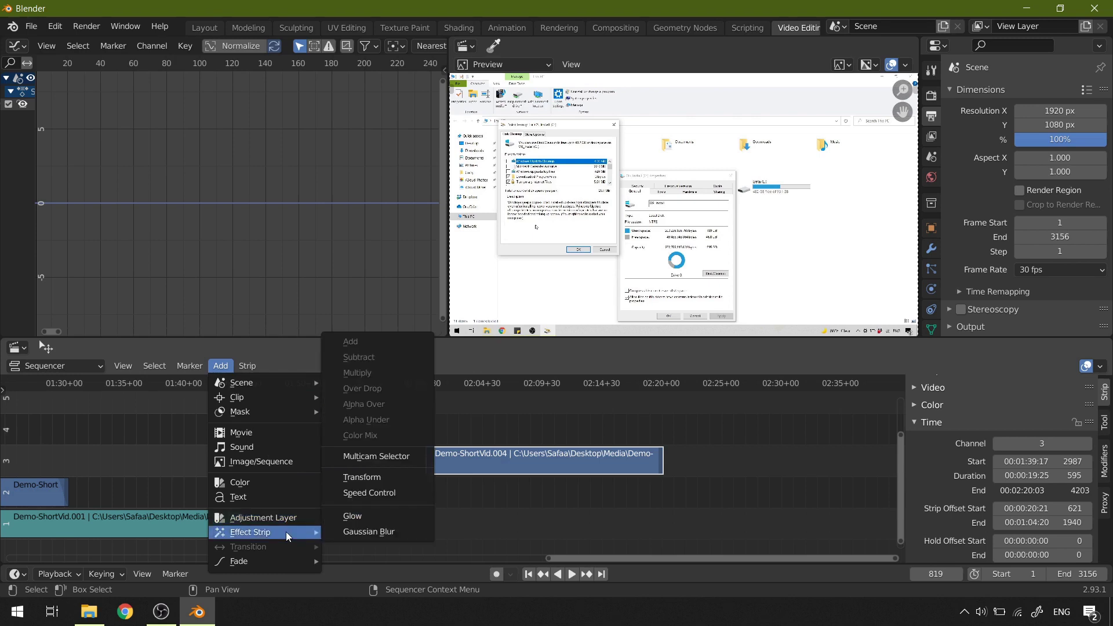
pyautogui.click(387, 493)
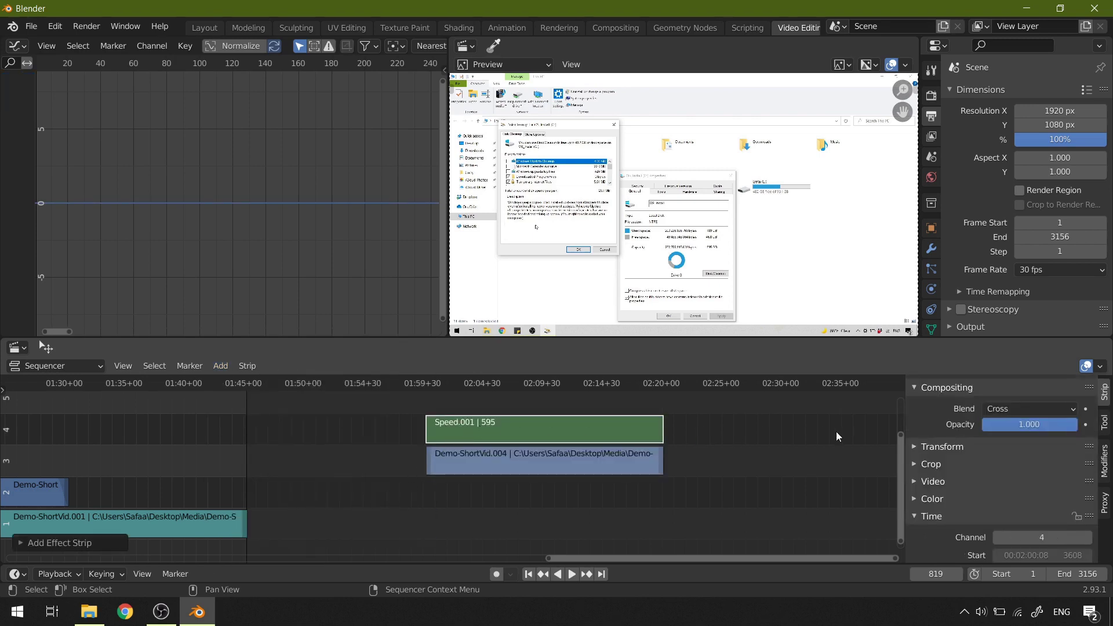
# Turn off stretching to the input strip length for the Speed.001 effect and set its Speed Factor to 0.3.
pyautogui.scroll(5, 979, 445)
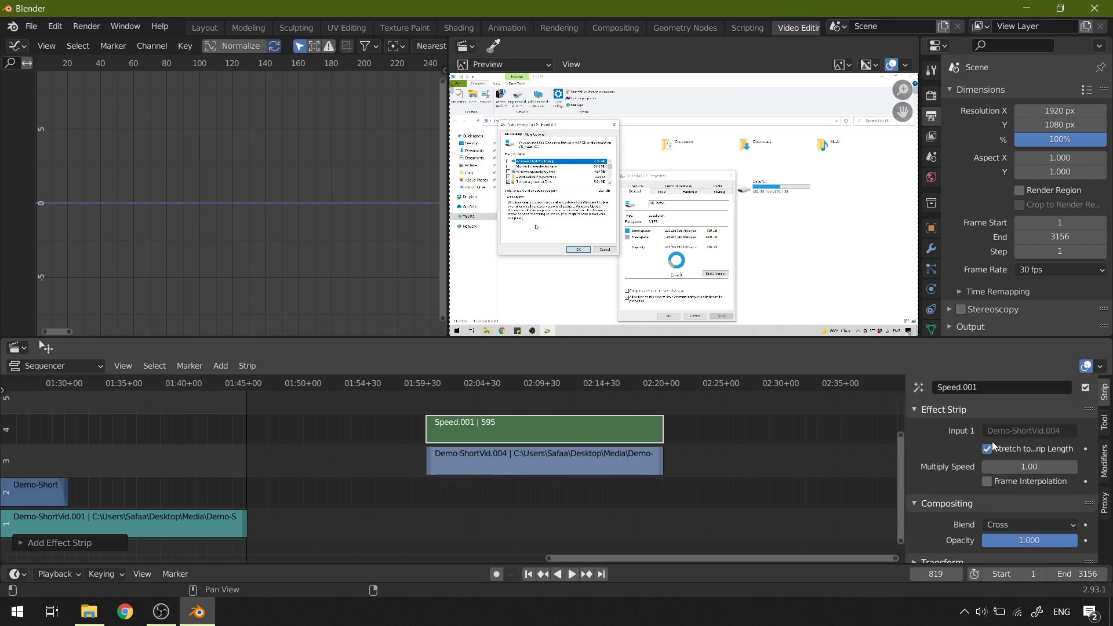
pyautogui.click(989, 449)
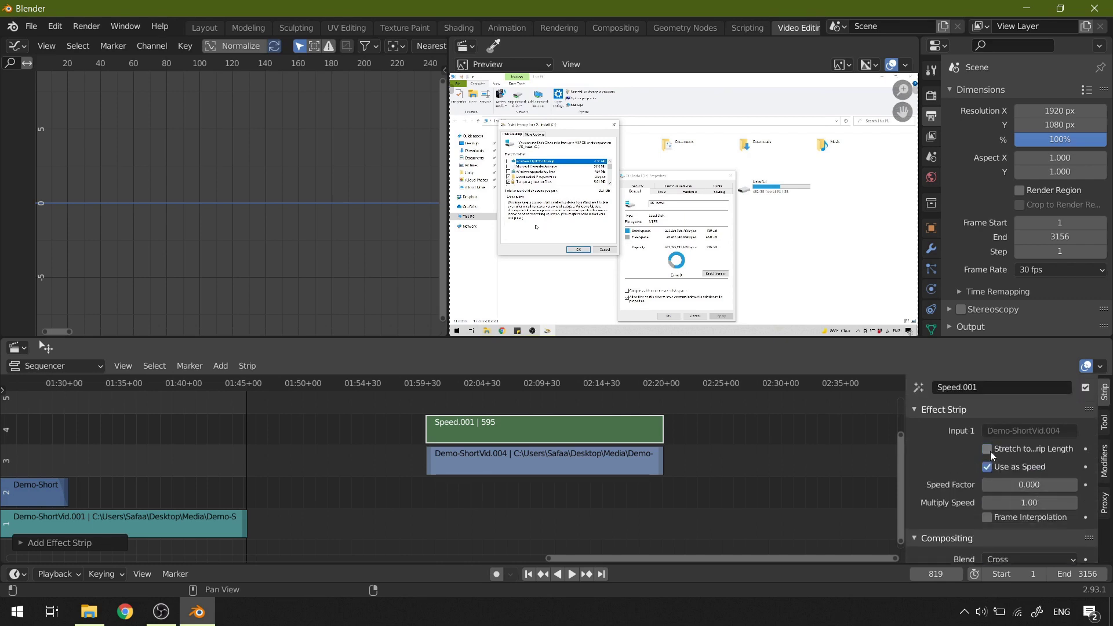
pyautogui.click(1027, 485)
pyautogui.write('.3')
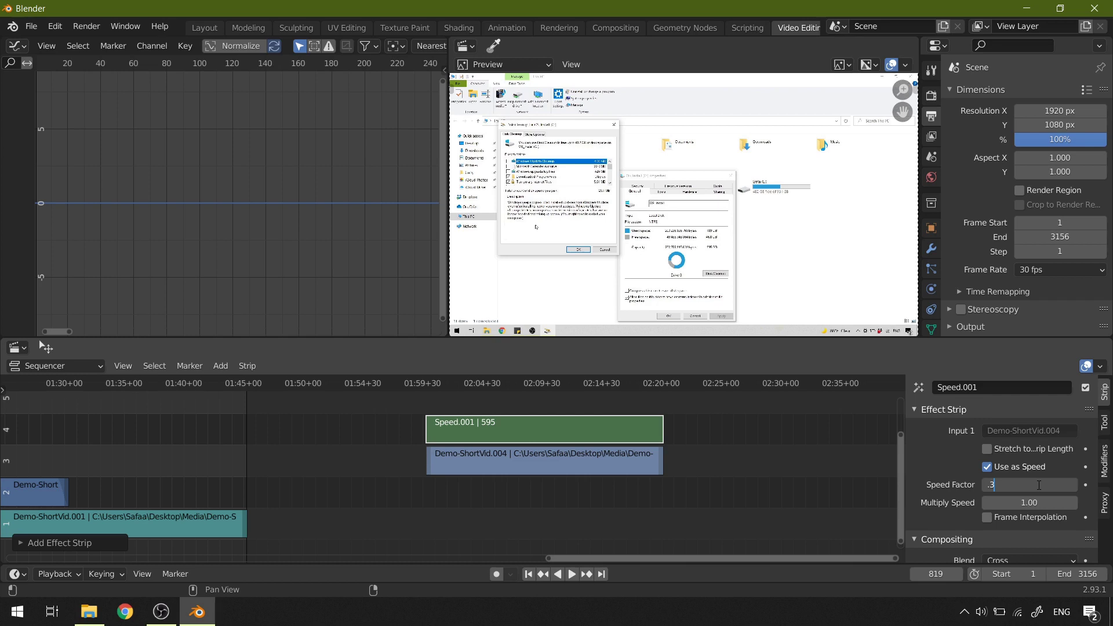
pyautogui.press('Return')
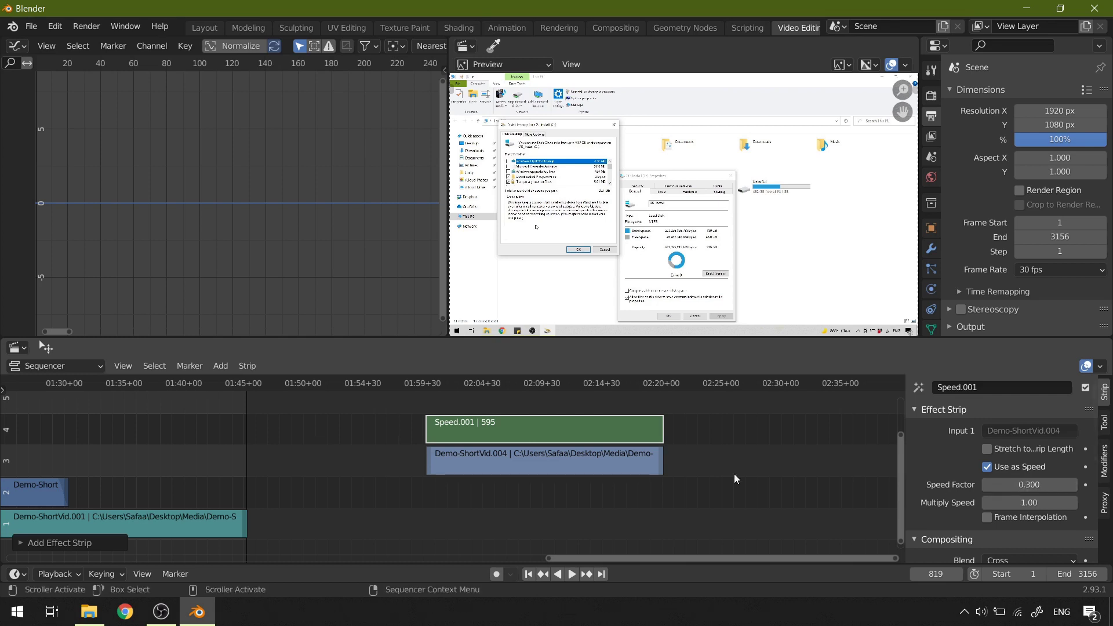
# Play and scrub through the beginning of the slowed-down Demo-ShortVid.004 strip.
pyautogui.click(429, 383)
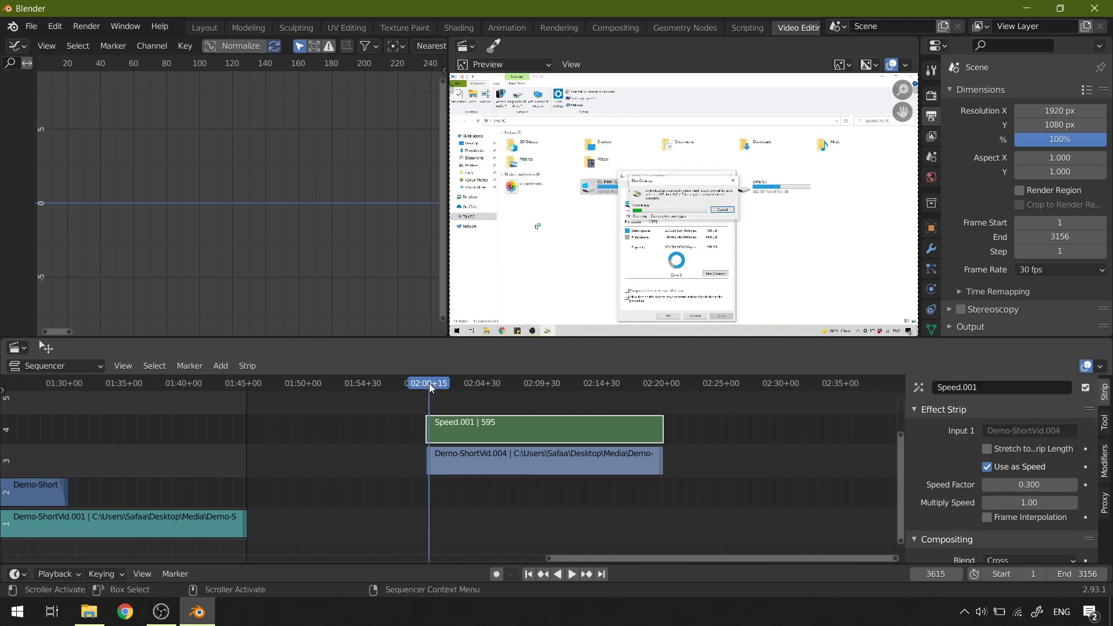
pyautogui.press('space')
pyautogui.moveTo(484, 391); pyautogui.dragTo(440, 392)
pyautogui.press('space')
# Set the duration of the Demo-ShortVid.004 strip to 595*(10/3) frames in its time settings.
pyautogui.click(554, 466)
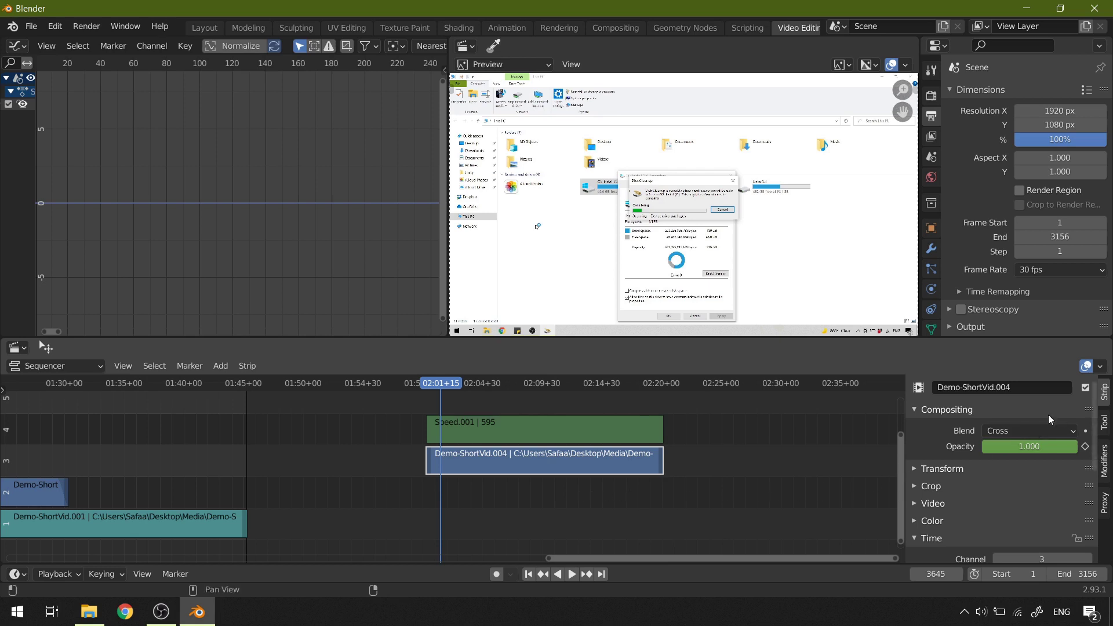
pyautogui.scroll(-3, 951, 538)
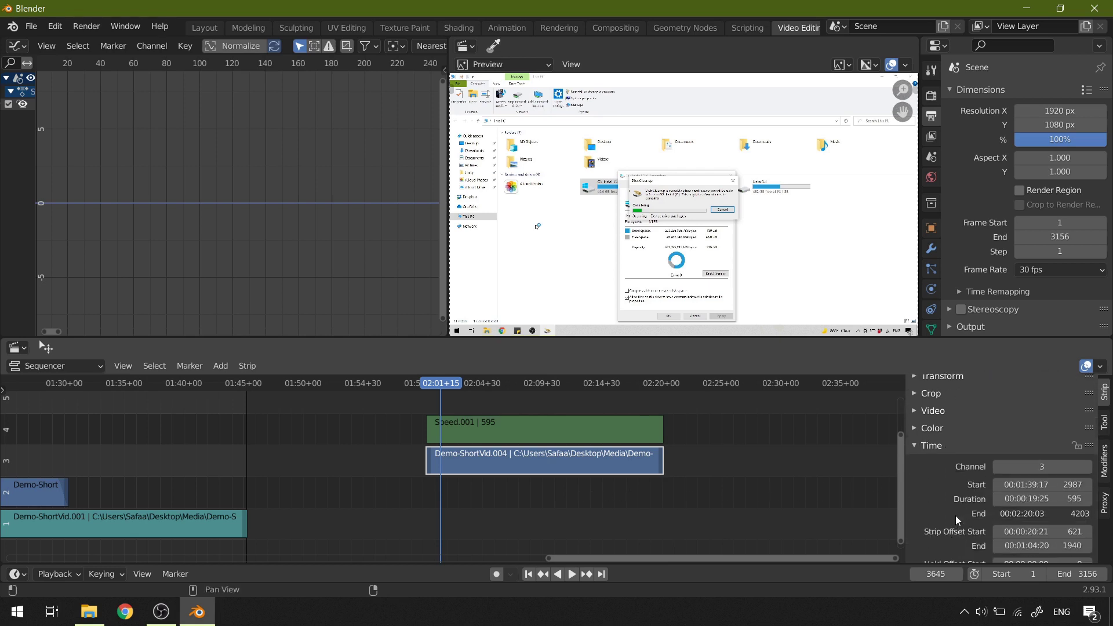
pyautogui.click(1049, 499)
pyautogui.click(1049, 499)
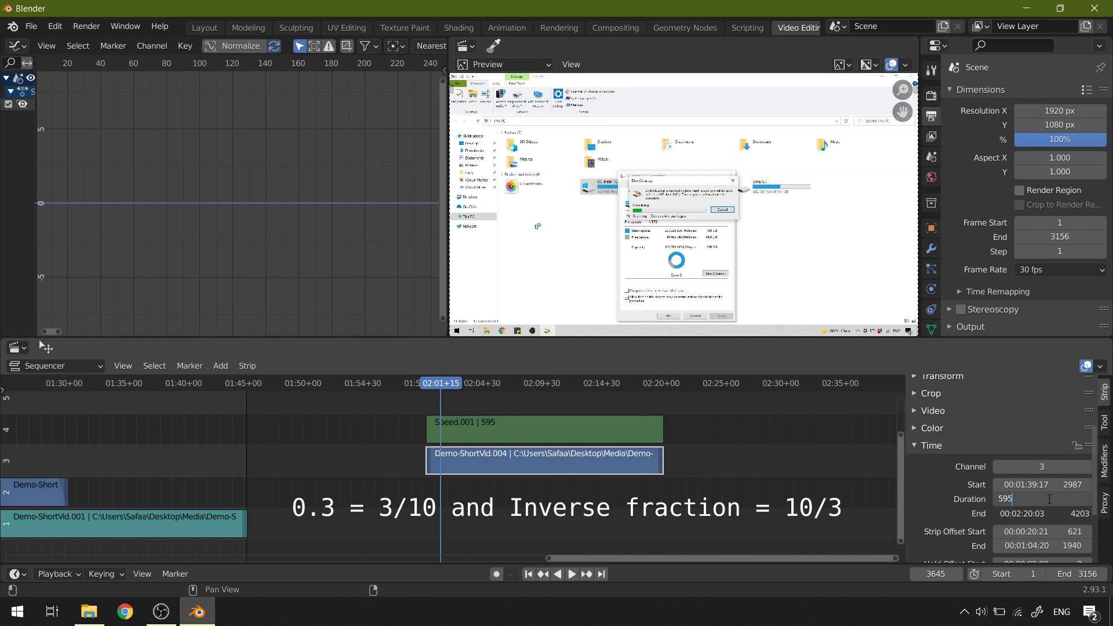
pyautogui.write('*(10/3)')
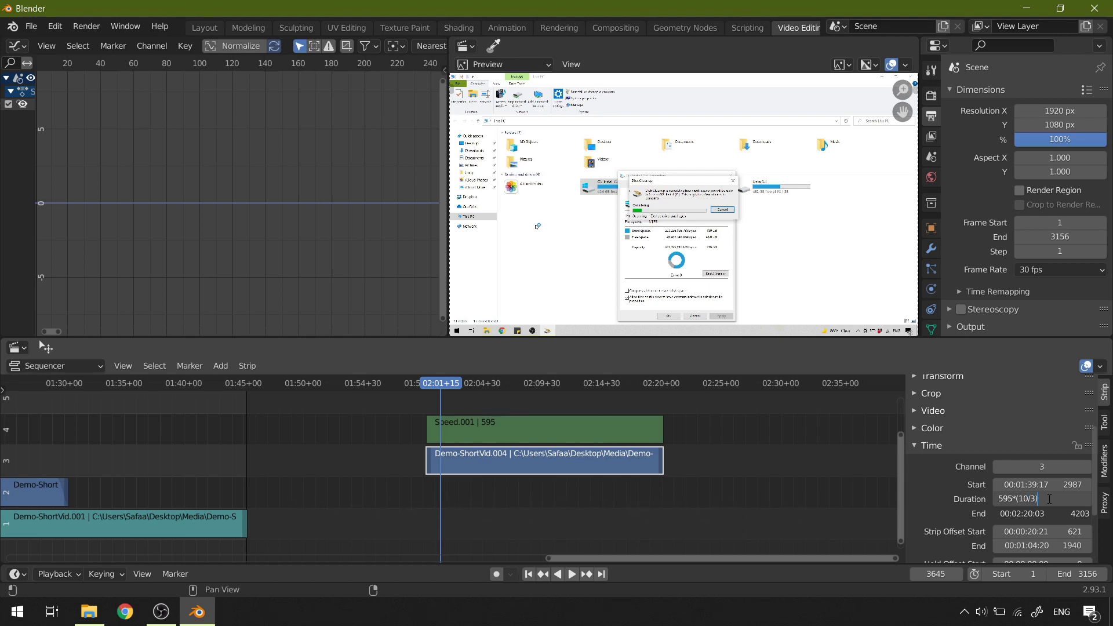
pyautogui.press('Return')
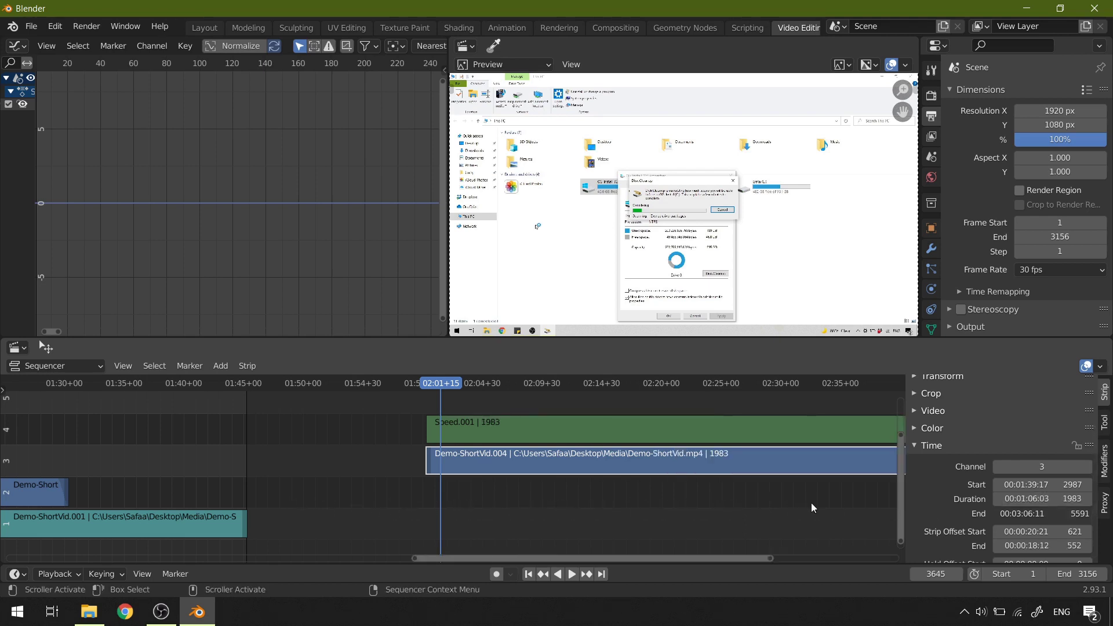
# Try to play the lengthened Demo-ShortVid.004 strip from near its start.
pyautogui.scroll(-3, 813, 510)
pyautogui.moveTo(174, 383); pyautogui.dragTo(155, 415)
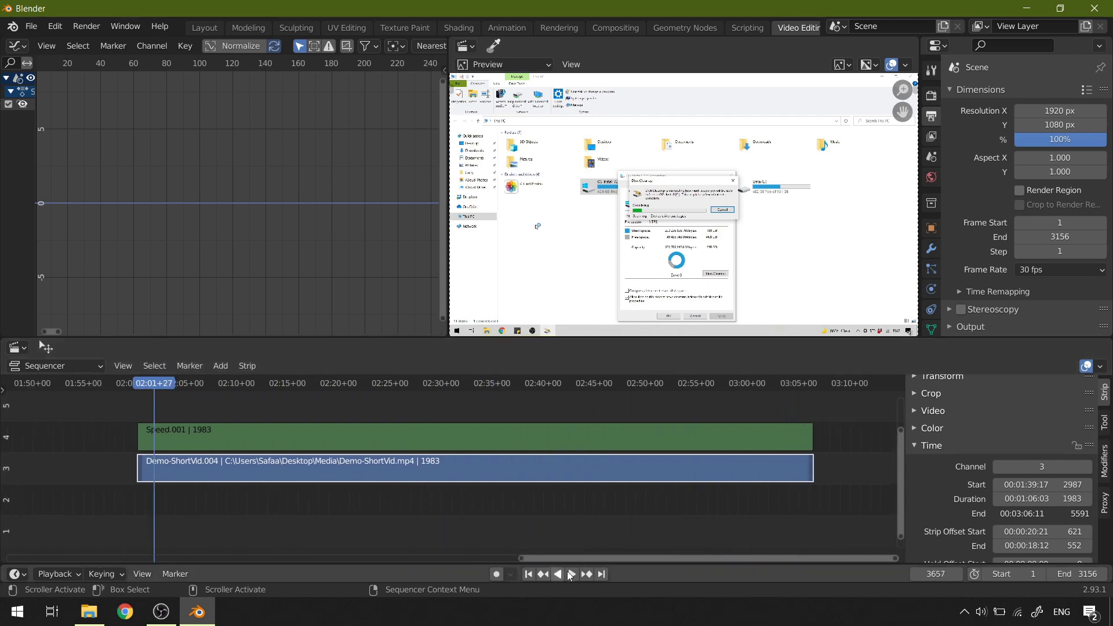
pyautogui.click(571, 574)
pyautogui.click(196, 390)
pyautogui.click(563, 574)
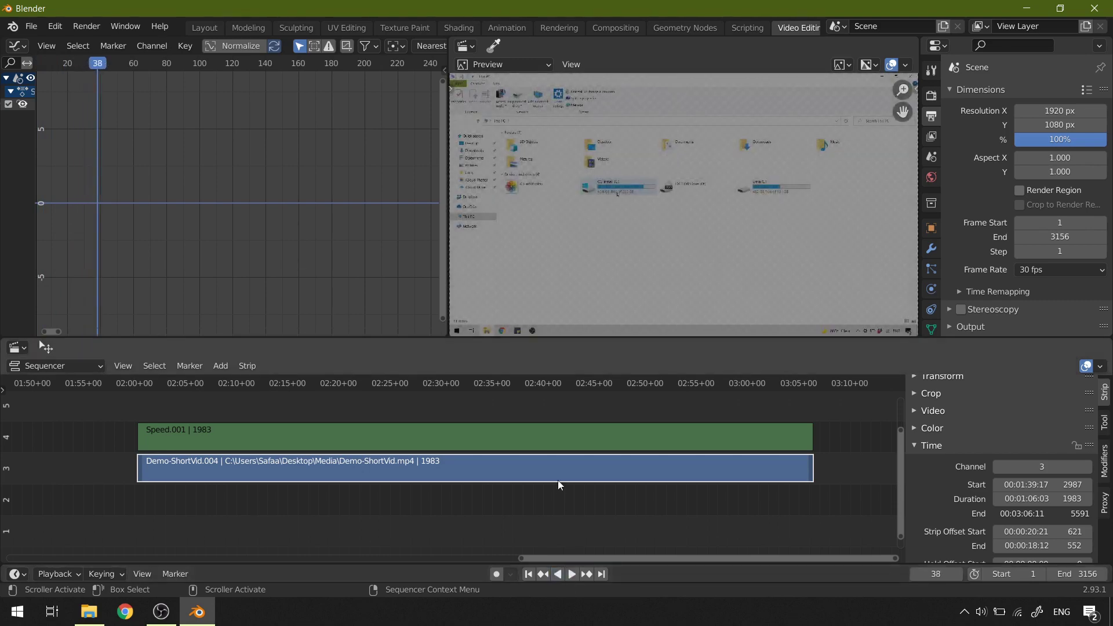
# Move the Demo-ShortVid.004 strip with its Speed.001 effect 2500 frames earlier, keeping both on their channels.
pyautogui.scroll(-5, 496, 478)
pyautogui.press('g')
pyautogui.click(149, 499)
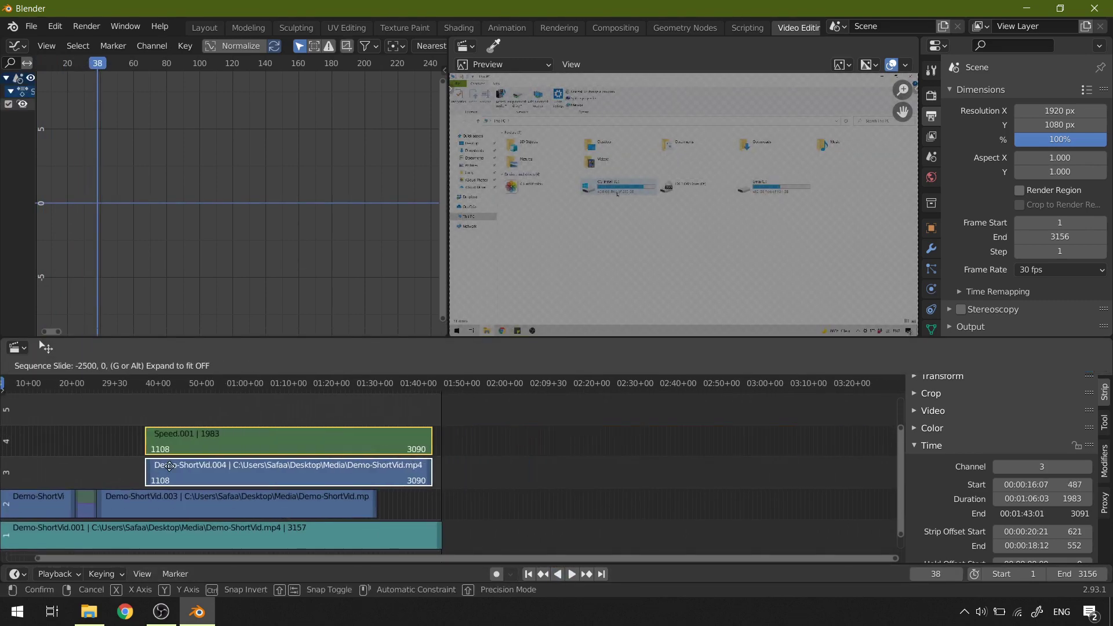
# Play the opening part of the slowed-down Demo-ShortVid.004 strip at its new position.
pyautogui.click(145, 386)
pyautogui.press('space')
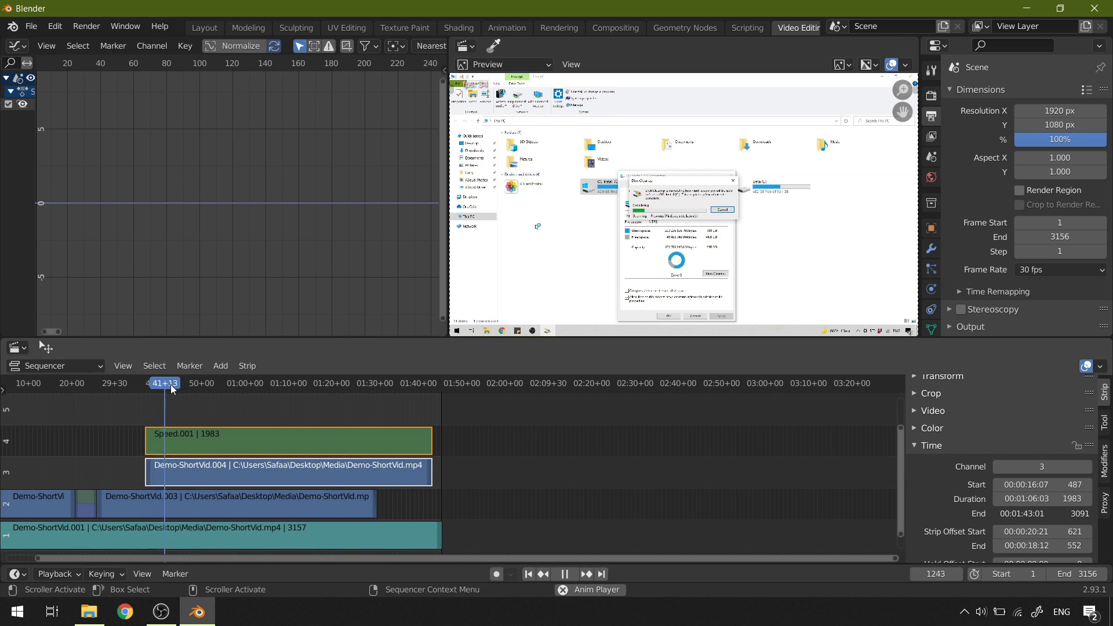
pyautogui.press('space')
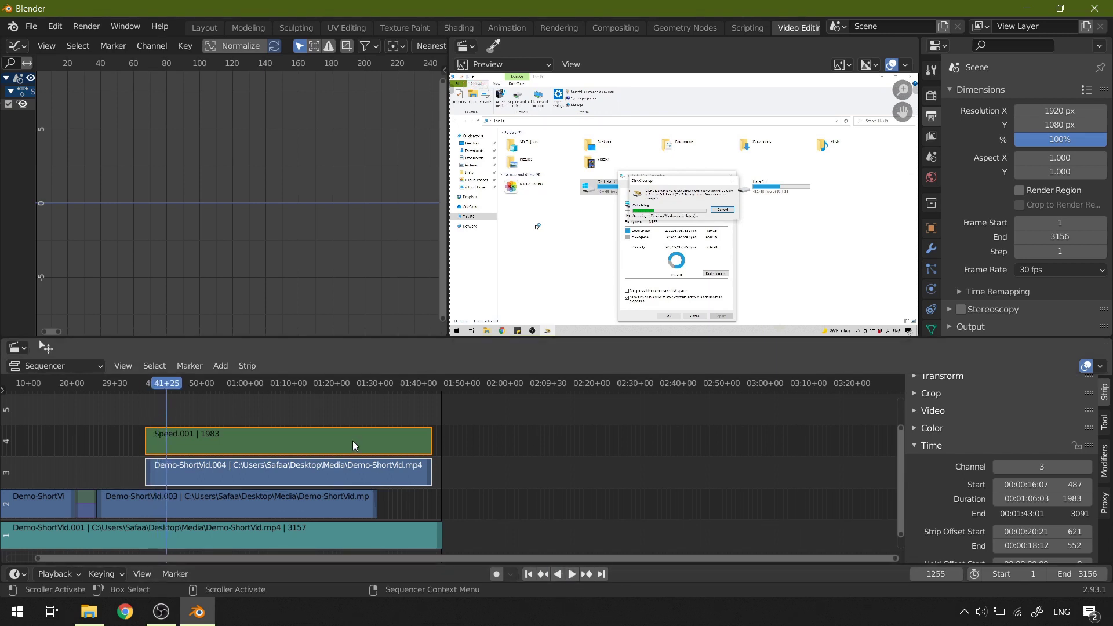
# Move the Demo-ShortVid.004 strip and its Speed.001 effect past the end of the other strips, to start frame 3276.
pyautogui.moveTo(408, 440); pyautogui.dragTo(756, 440)
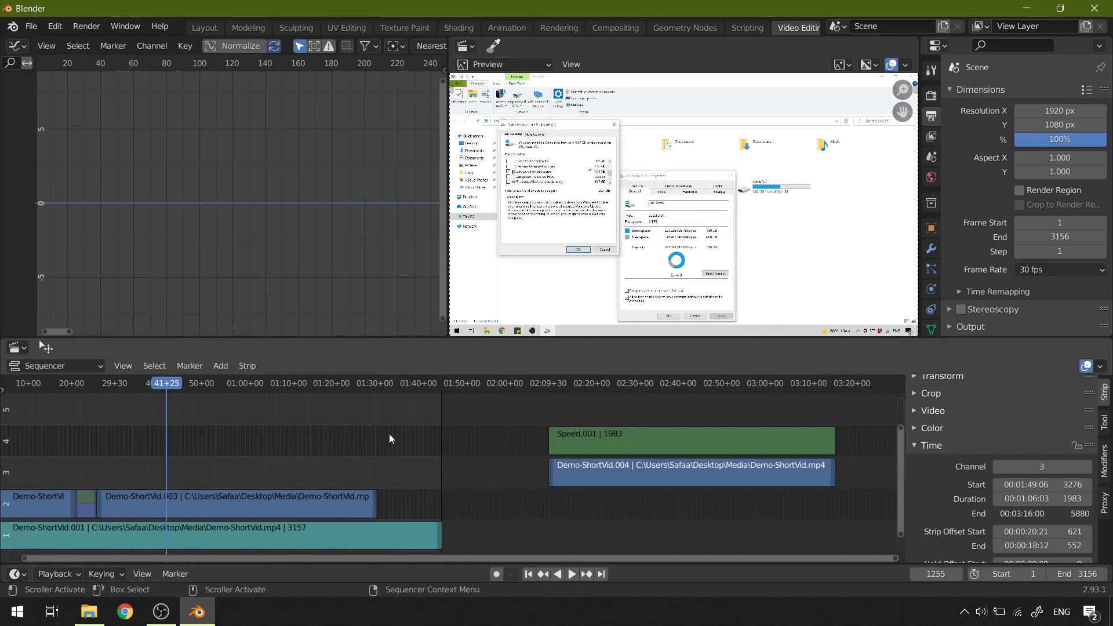
pyautogui.moveTo(256, 457); pyautogui.dragTo(505, 454, button='middle')
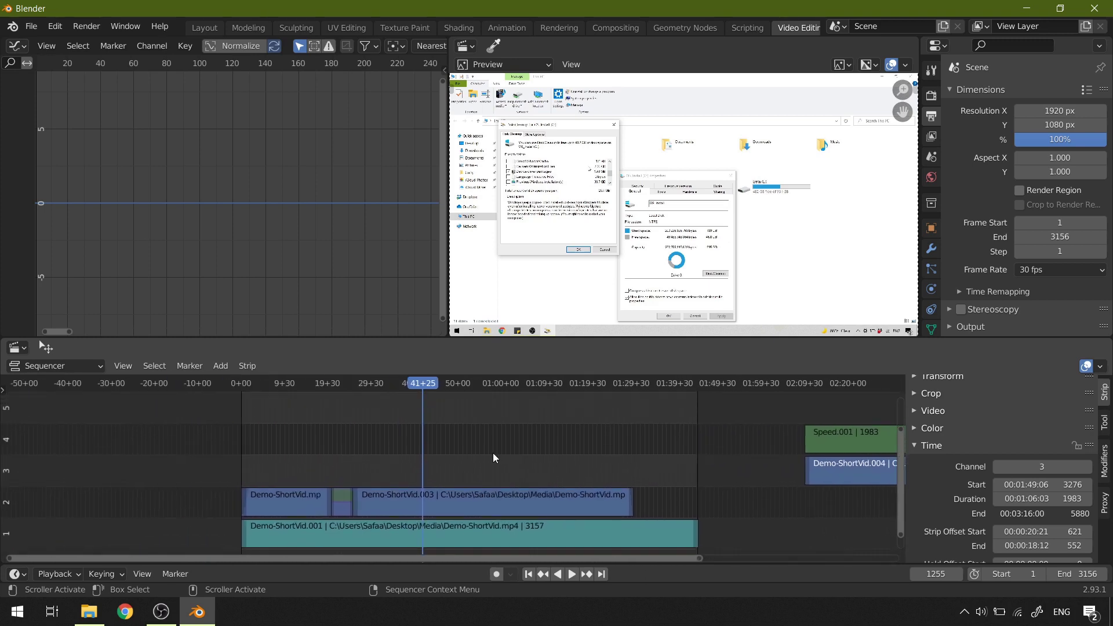
# Add an adjustment layer at frame 850 on channel 3, above the Demo-ShortVid.003 strip.
pyautogui.press('space')
pyautogui.moveTo(425, 382); pyautogui.dragTo(357, 401)
pyautogui.press('space')
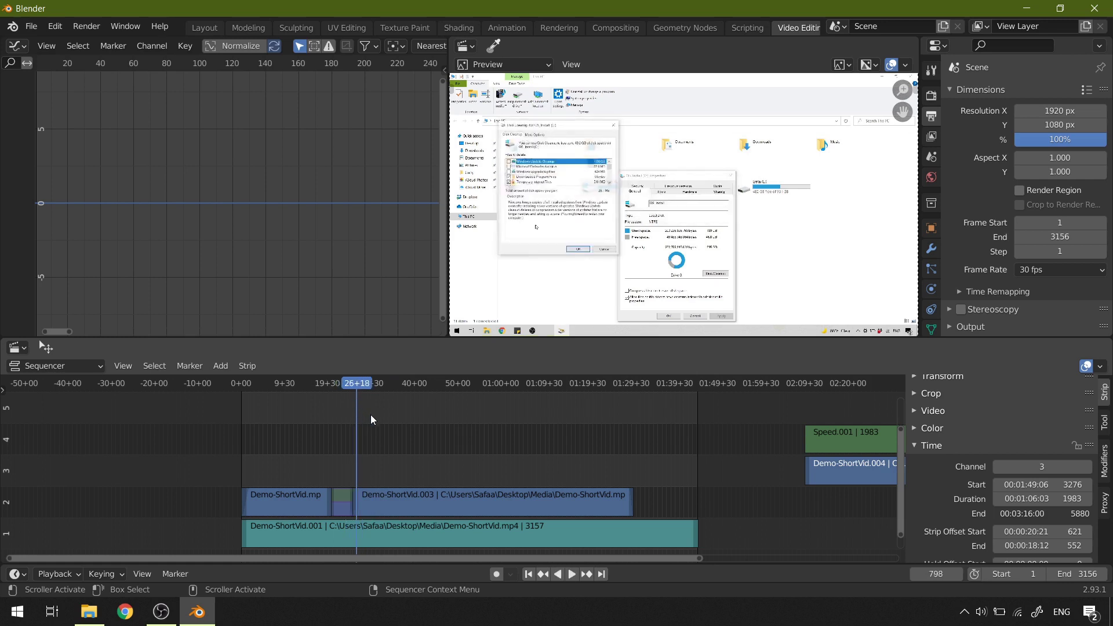
pyautogui.click(364, 388)
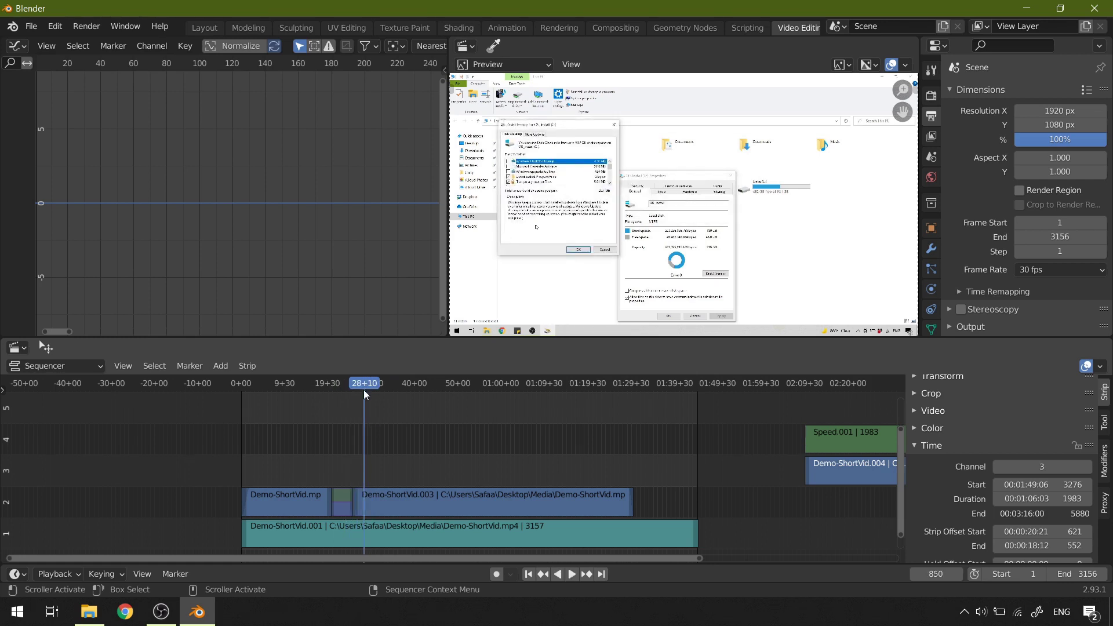
pyautogui.click(229, 368)
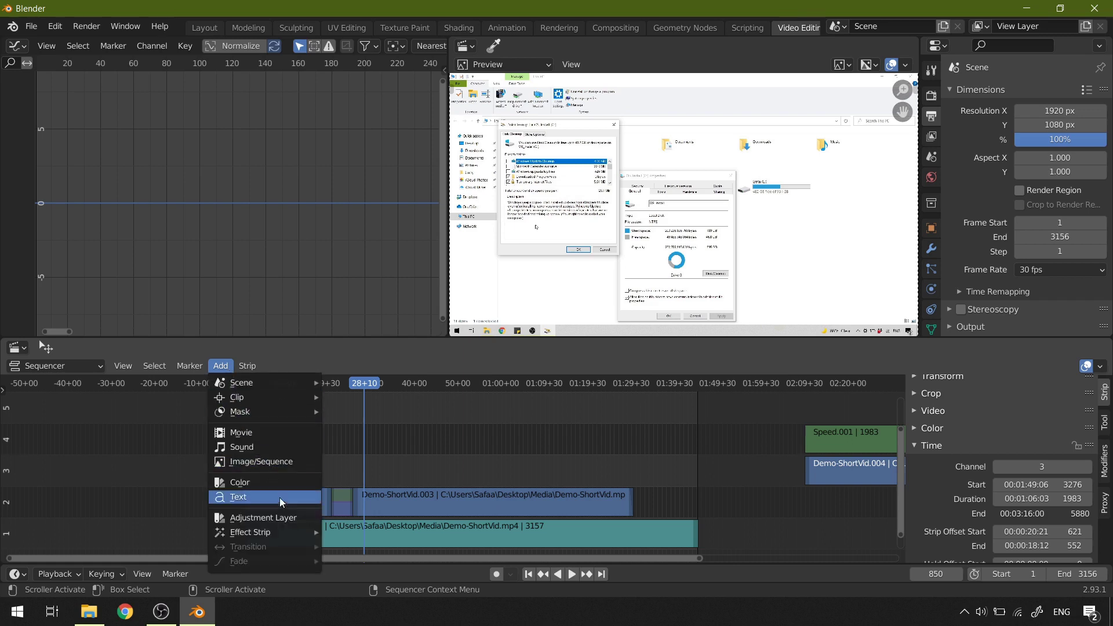
pyautogui.click(291, 517)
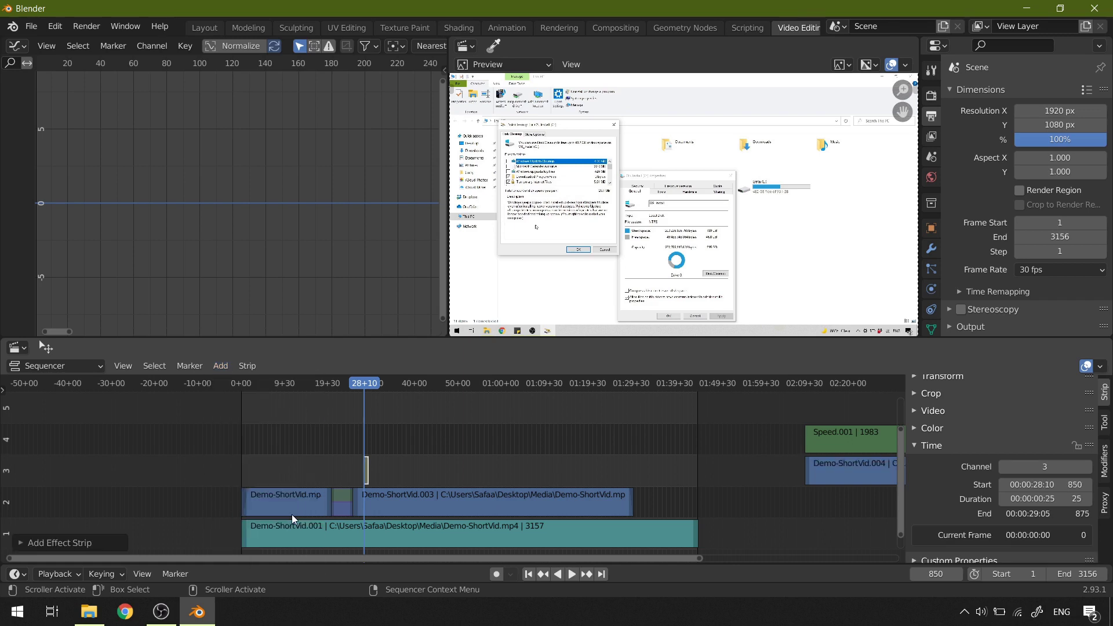
# Extend the end of the adjustment layer so that it lasts 1010 frames.
pyautogui.scroll(3, 338, 471)
pyautogui.scroll(4, 338, 472)
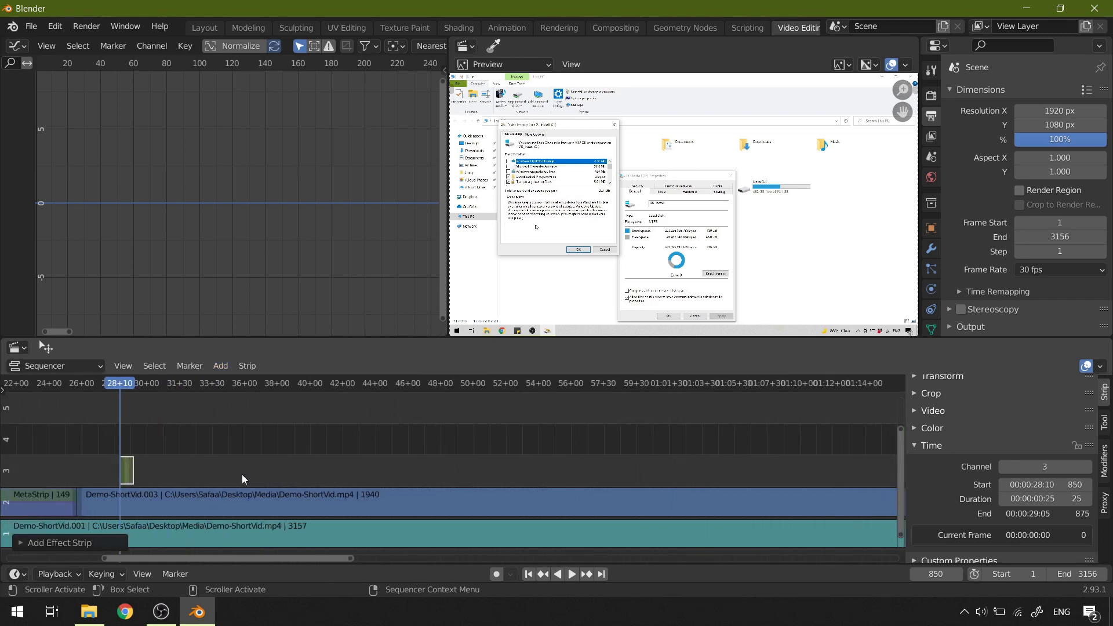
pyautogui.moveTo(317, 450); pyautogui.dragTo(663, 454)
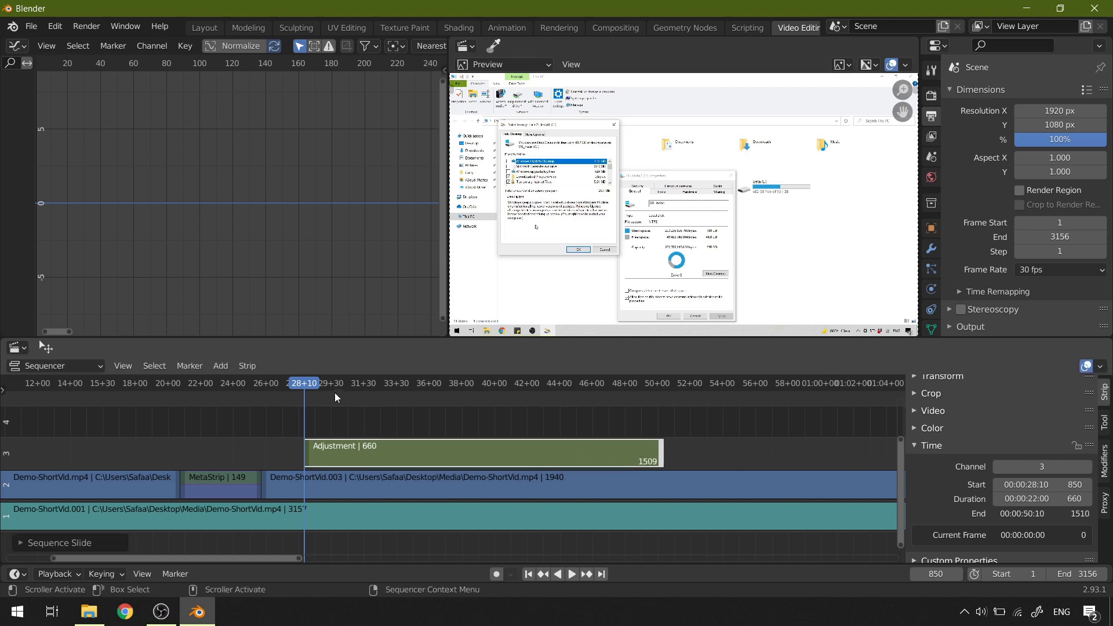
pyautogui.moveTo(336, 397); pyautogui.dragTo(588, 405)
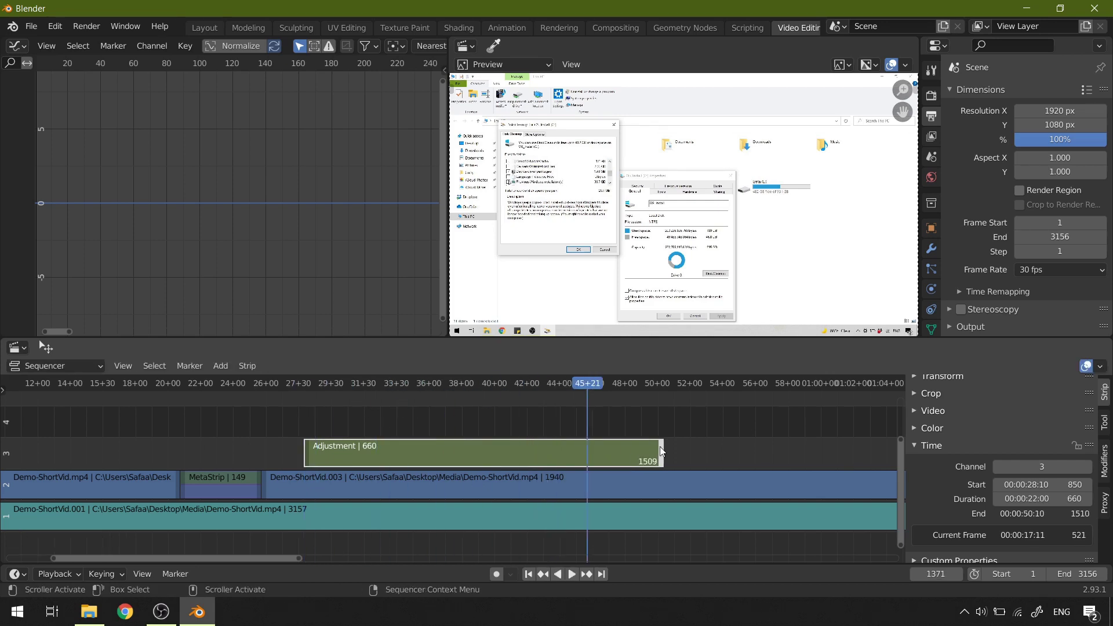
pyautogui.moveTo(660, 451); pyautogui.dragTo(853, 451)
# Place the playhead at frame 898 and add a Transform effect strip to the adjustment layer.
pyautogui.moveTo(592, 383); pyautogui.dragTo(330, 423)
pyautogui.press('space')
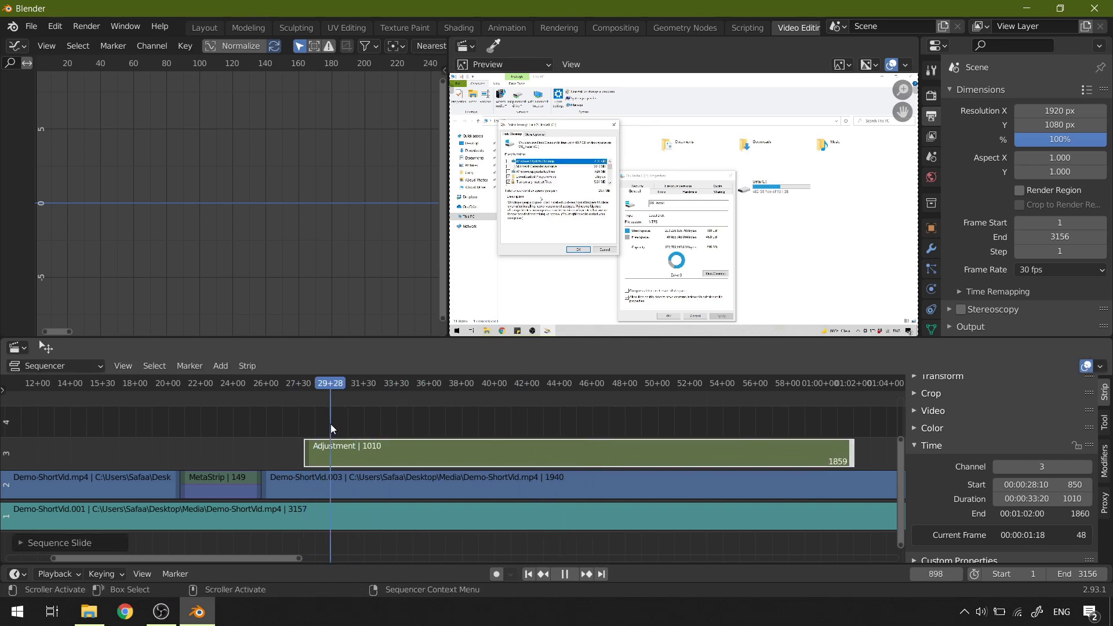
pyautogui.press('space')
pyautogui.scroll(-4, 452, 417)
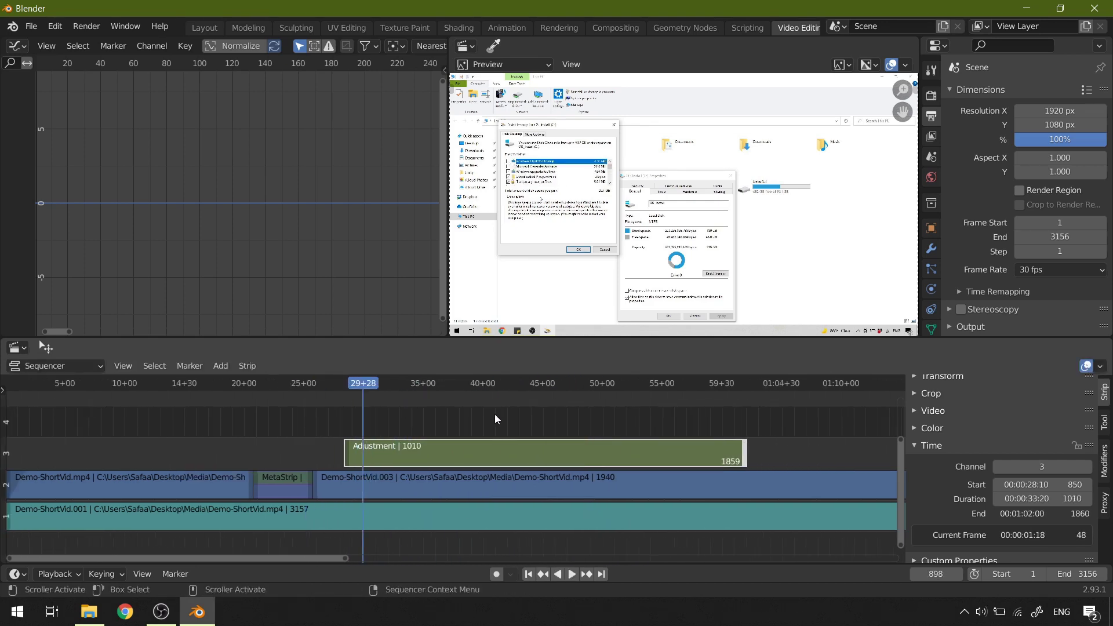
pyautogui.click(228, 367)
pyautogui.moveTo(284, 533)
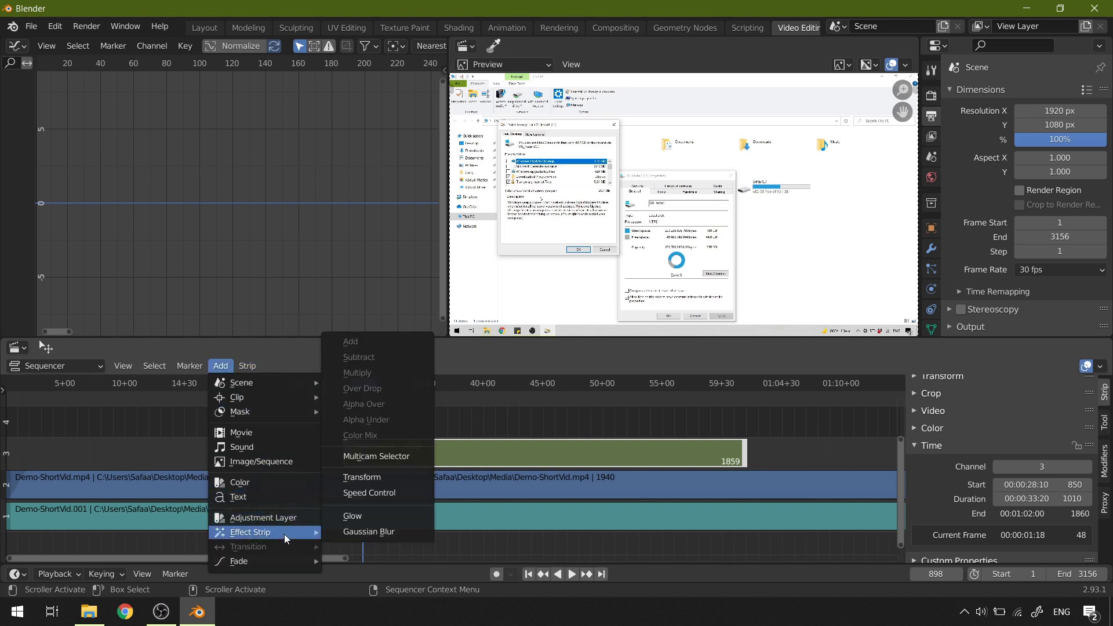
pyautogui.click(393, 478)
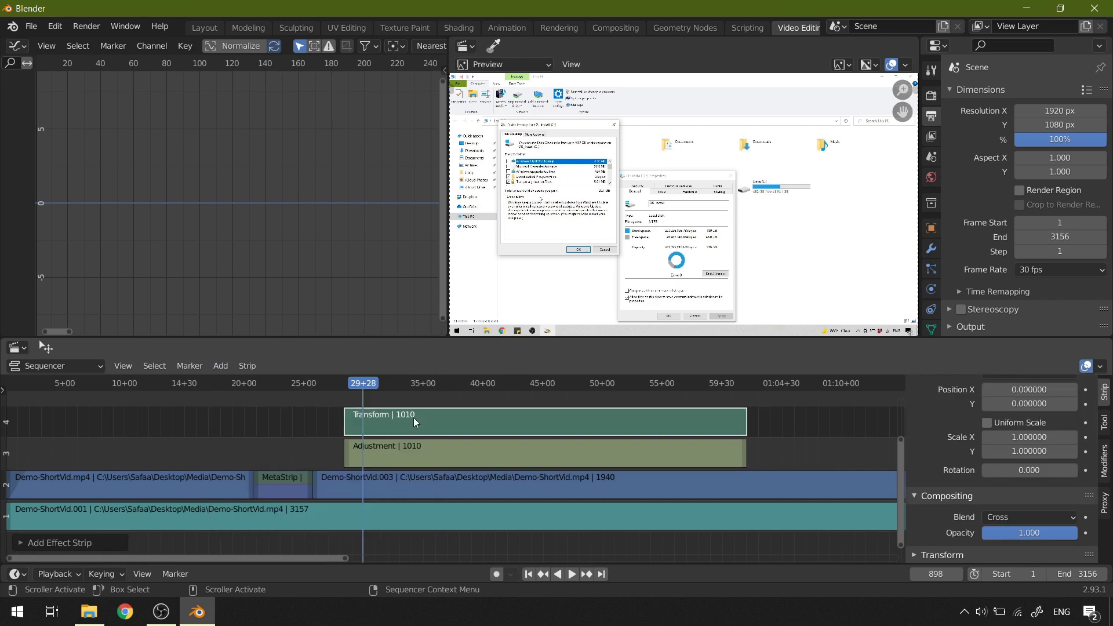
# Enable uniform scale on the Transform strip and keyframe its position and scale at frame 898.
pyautogui.scroll(5, 1061, 416)
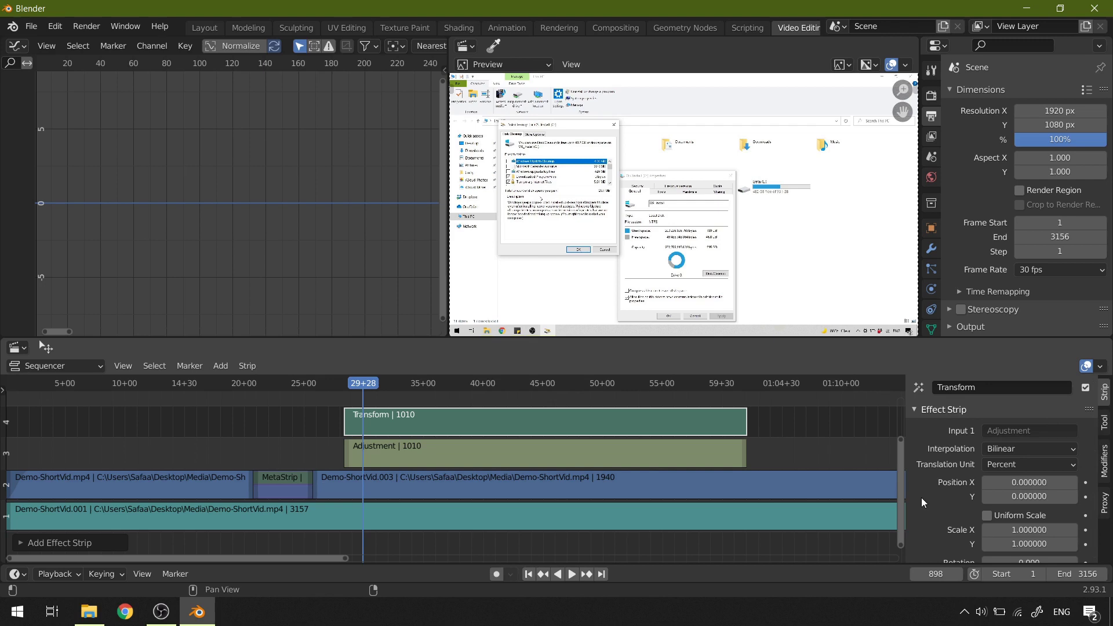
pyautogui.click(987, 516)
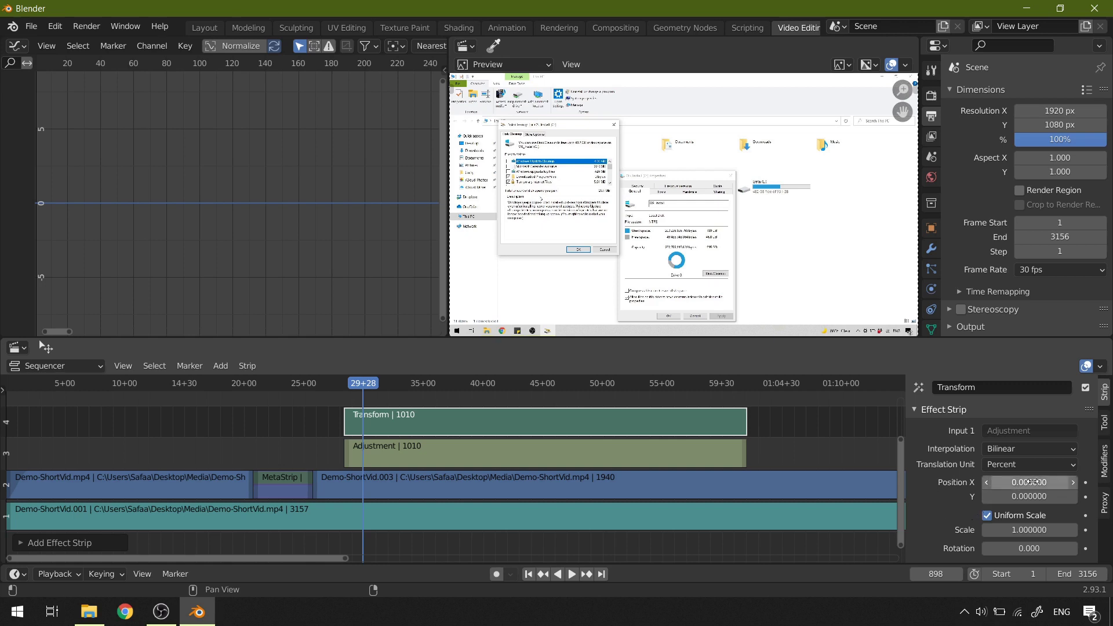
pyautogui.press('i')
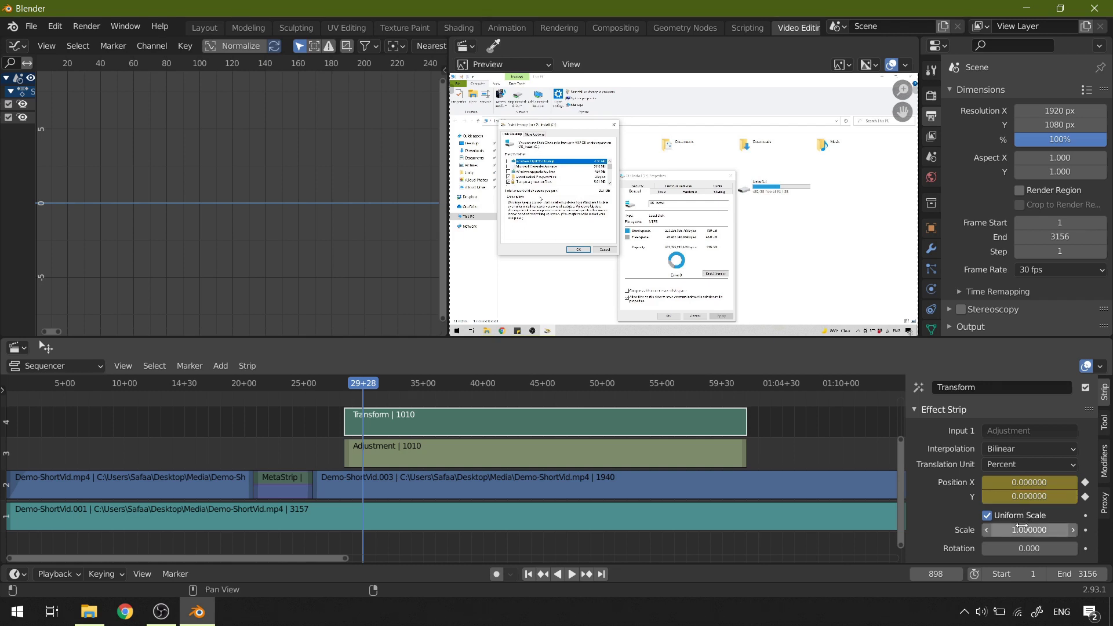
pyautogui.press('i')
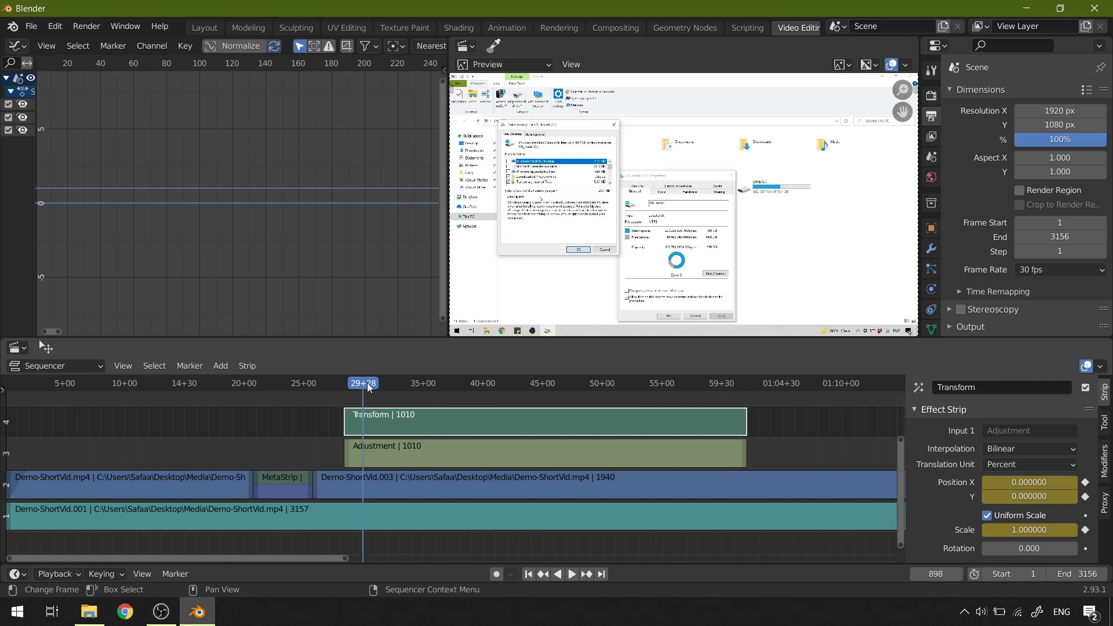
# At frame 1174, set and keyframe the Transform strip's position to X 28.05, Y -13.83 and its scale to 1.72.
pyautogui.moveTo(367, 382); pyautogui.dragTo(473, 393)
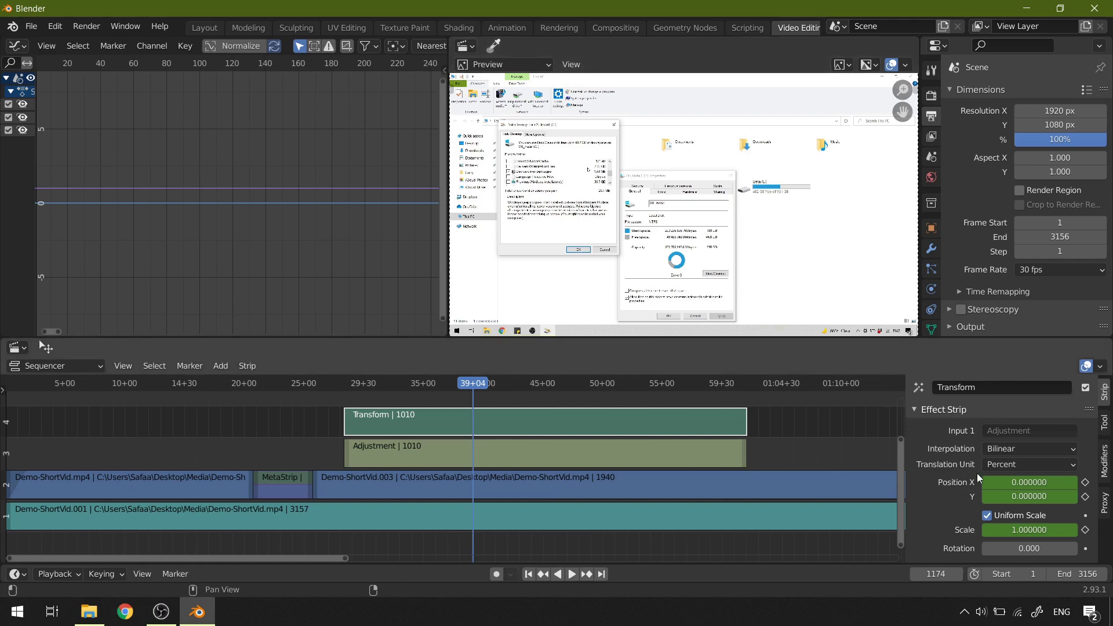
pyautogui.moveTo(1020, 482)
pyautogui.mouseDown()
pyautogui.moveTo(1106, 482)
pyautogui.moveTo(983, 496)
pyautogui.moveTo(1023, 483)
pyautogui.mouseUp()
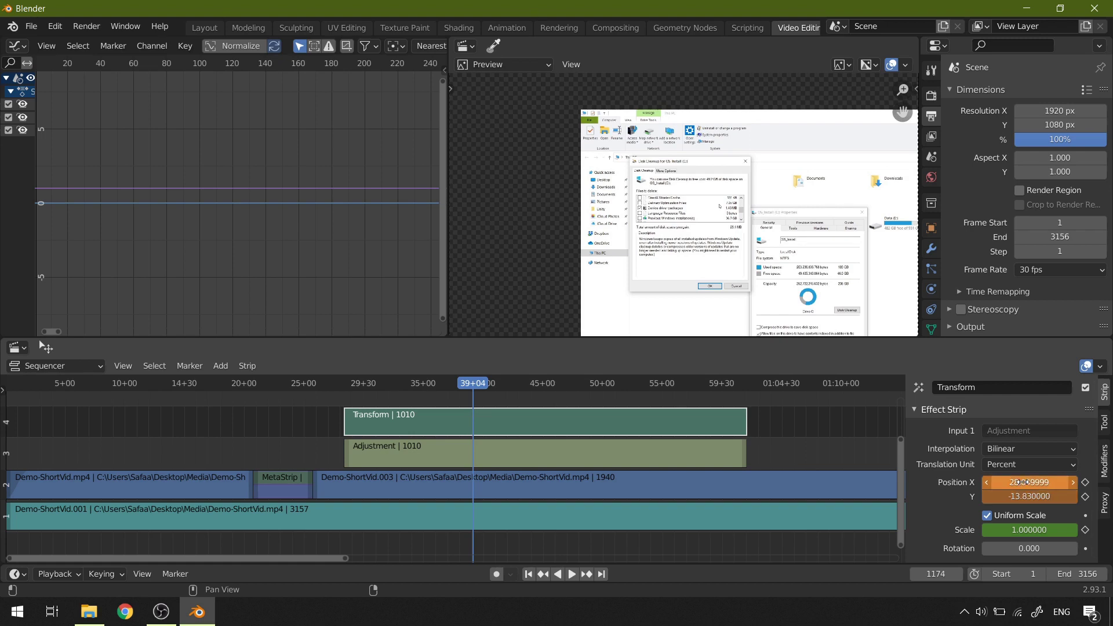
pyautogui.press('i')
pyautogui.press('i')
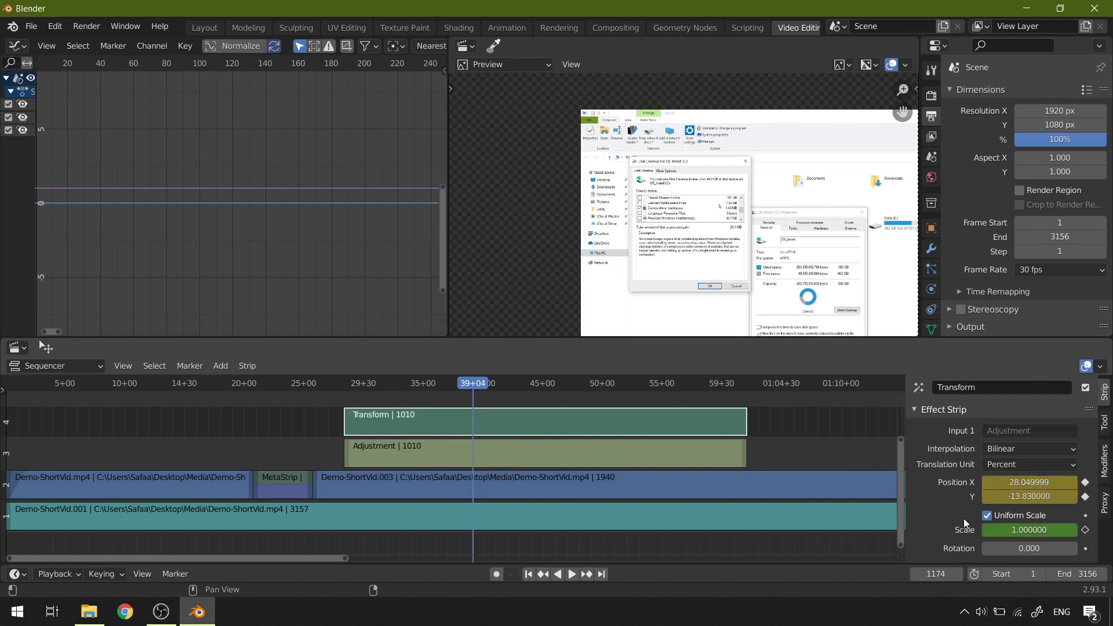
pyautogui.moveTo(999, 530)
pyautogui.mouseDown()
pyautogui.moveTo(1044, 529)
pyautogui.moveTo(1011, 529)
pyautogui.mouseUp()
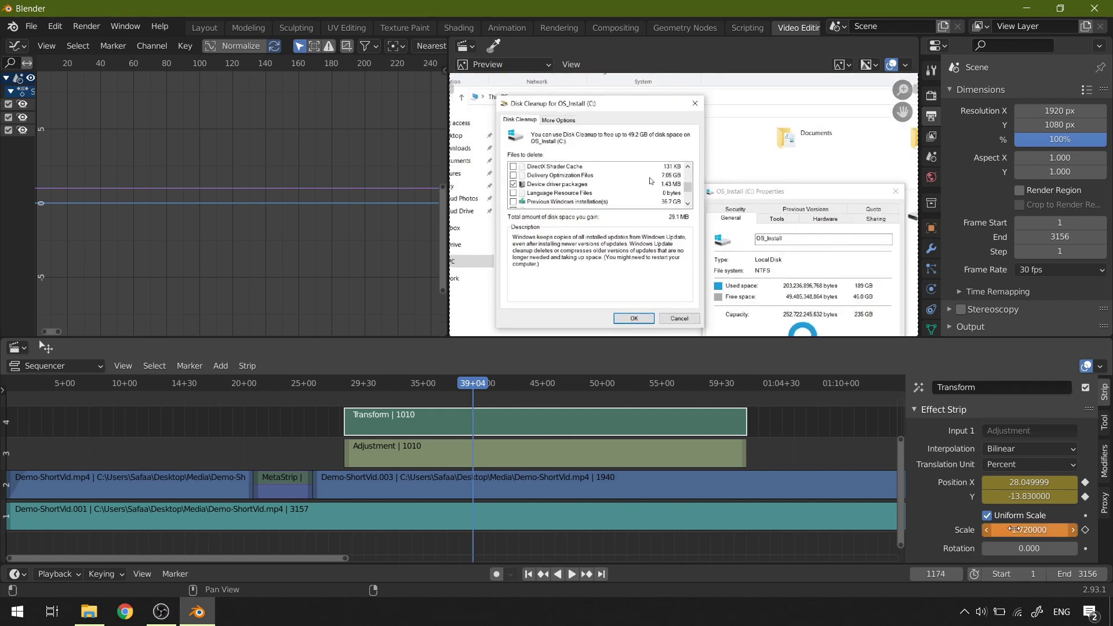
pyautogui.press('i')
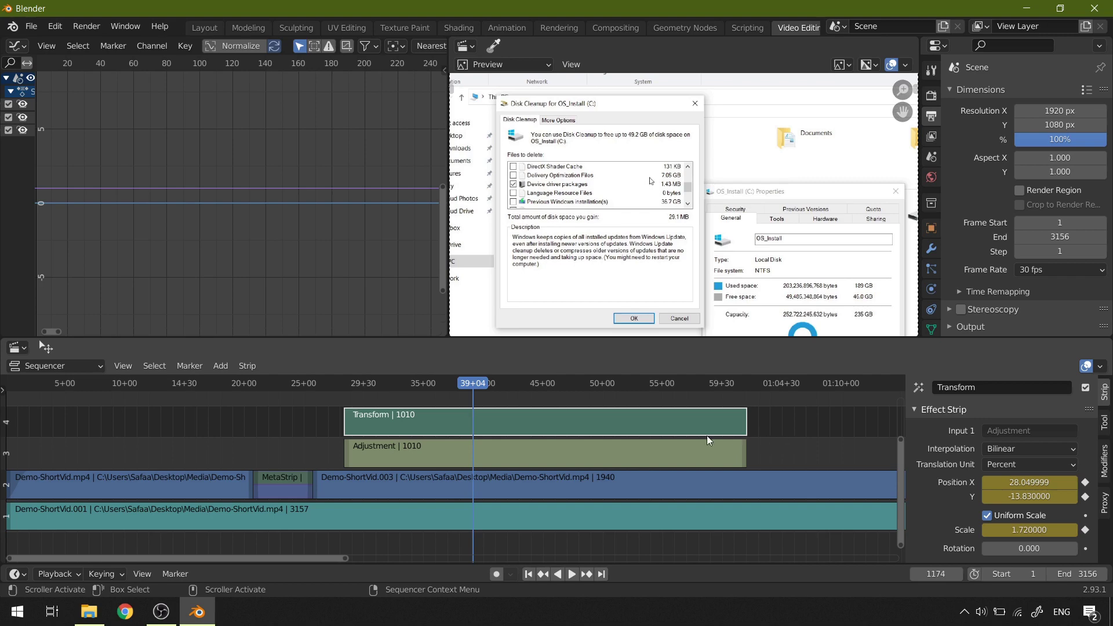
# Play the zoom animation from just before its first keyframes.
pyautogui.moveTo(464, 384); pyautogui.dragTo(360, 433)
pyautogui.click(567, 573)
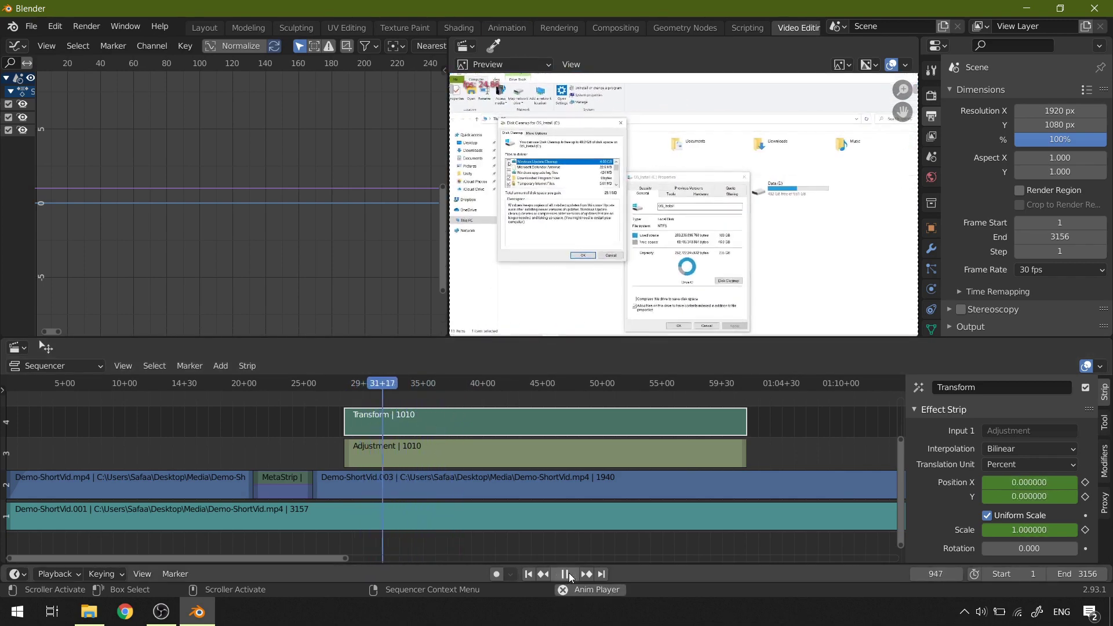
pyautogui.click(569, 573)
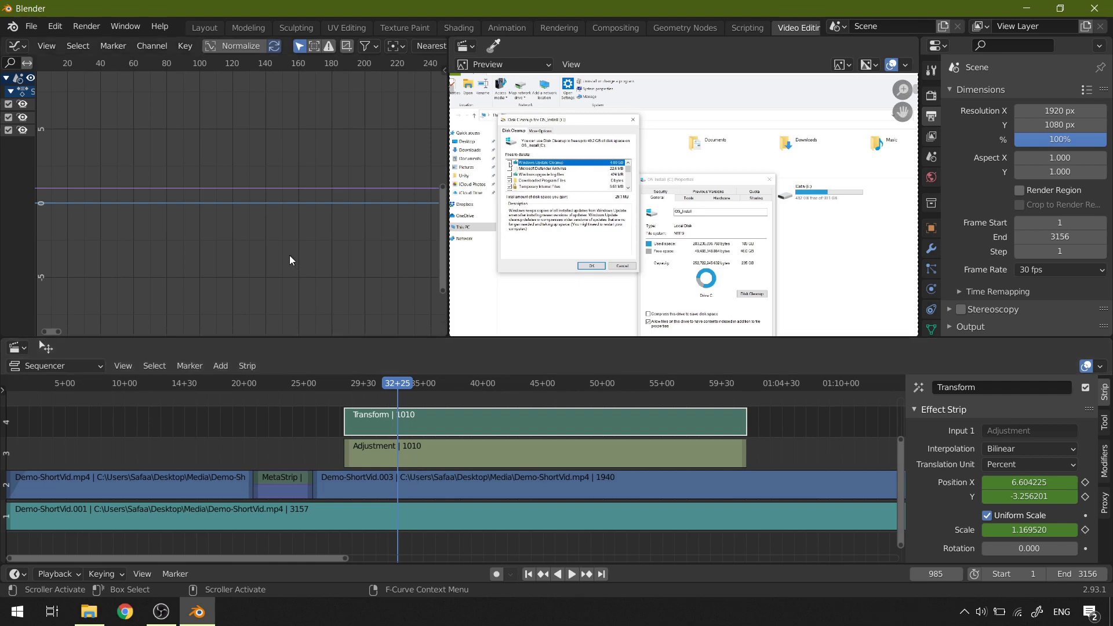
# Move the zoom's end keyframes earlier in time to about frame 1050 in the Graph Editor.
pyautogui.press('Home')
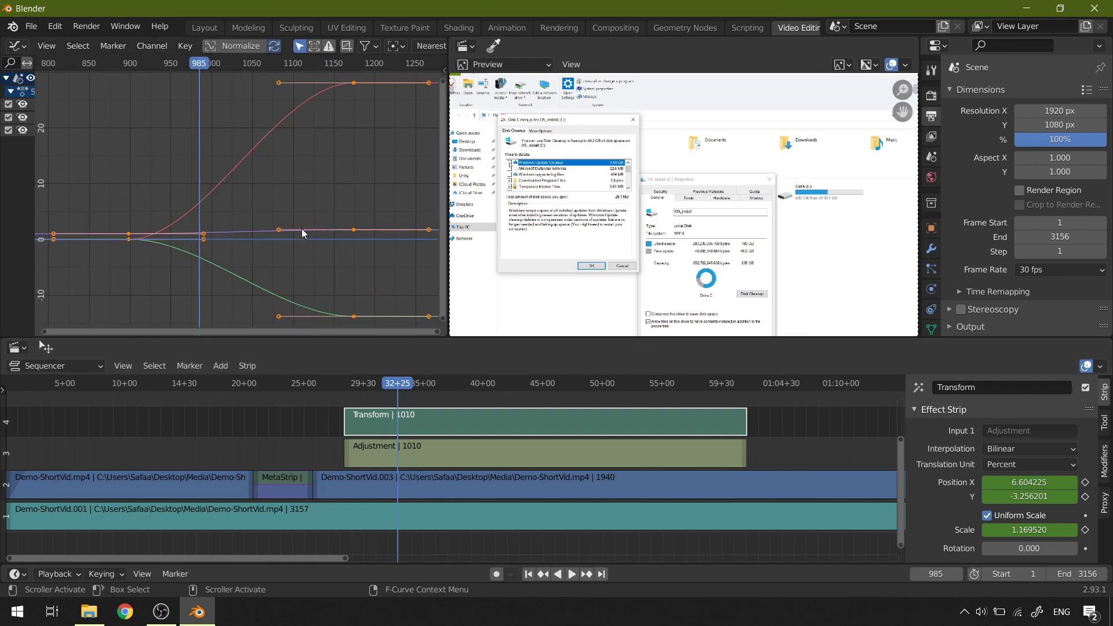
pyautogui.keyDown('ctrl'); pyautogui.moveTo(330, 185); pyautogui.dragTo(284, 178, button='middle'); pyautogui.keyUp('ctrl')
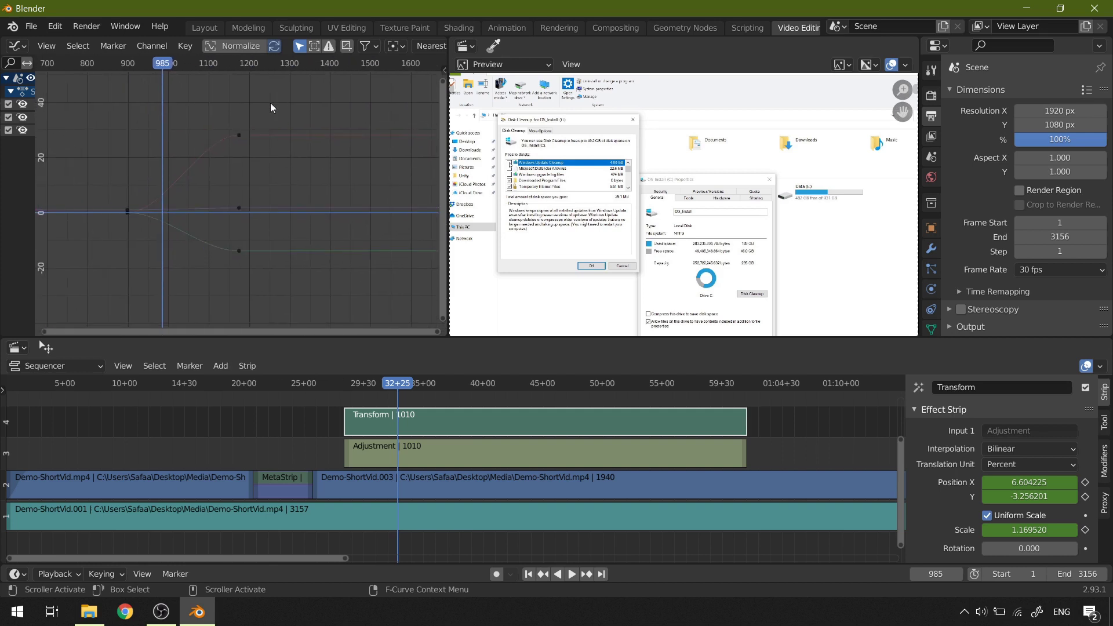
pyautogui.moveTo(279, 100); pyautogui.dragTo(199, 277)
pyautogui.press('g')
pyautogui.press('x')
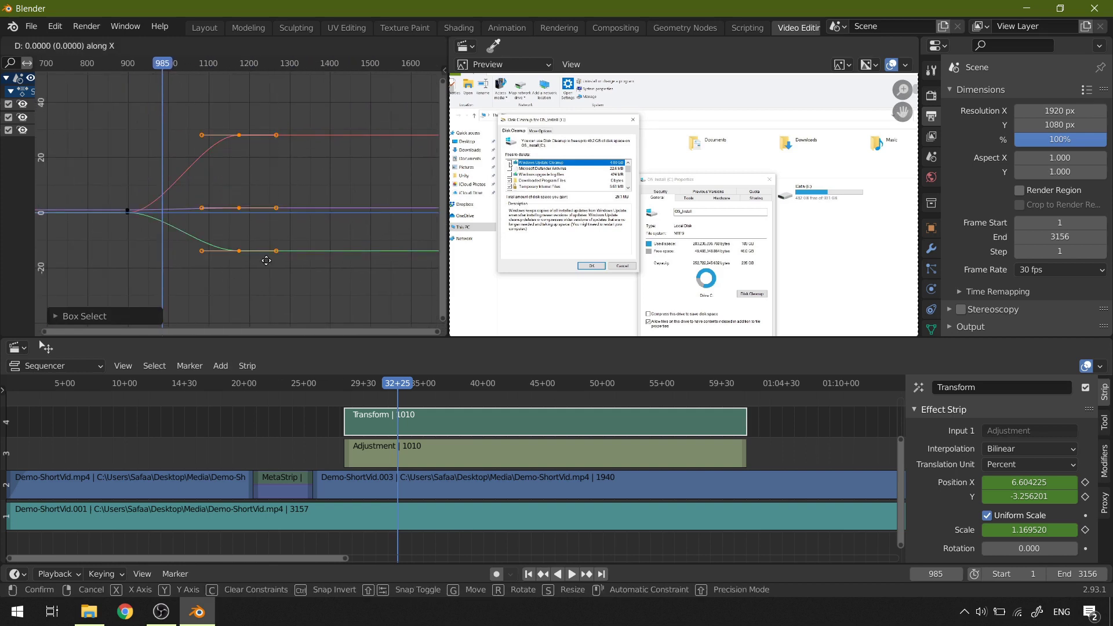
pyautogui.click(223, 267)
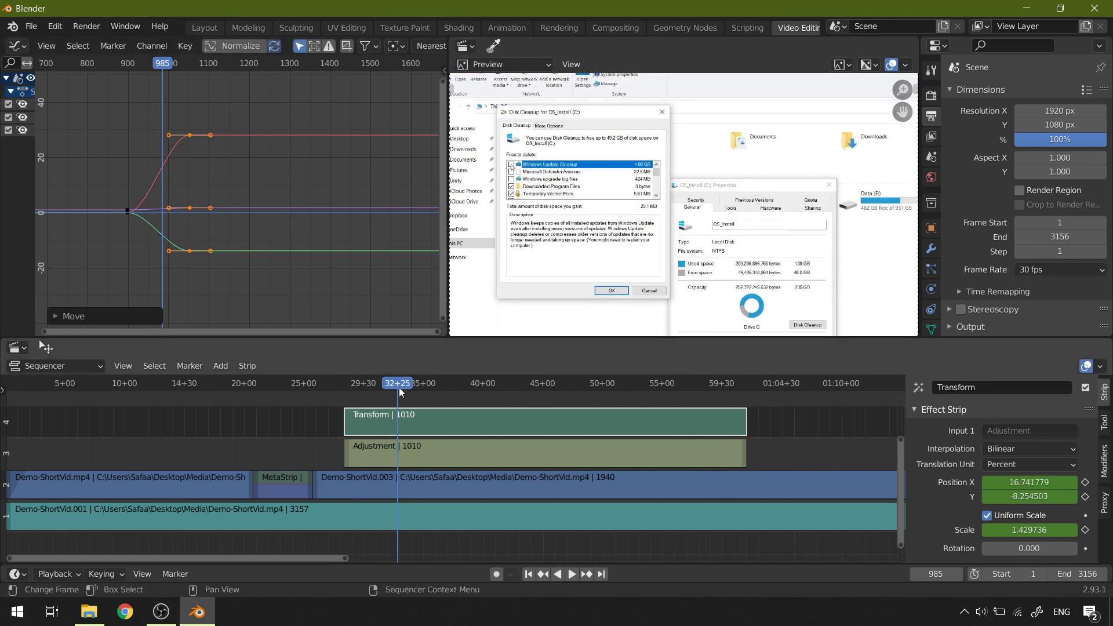
# Play the shortened zoom animation from frame 909.
pyautogui.moveTo(399, 387); pyautogui.dragTo(367, 388)
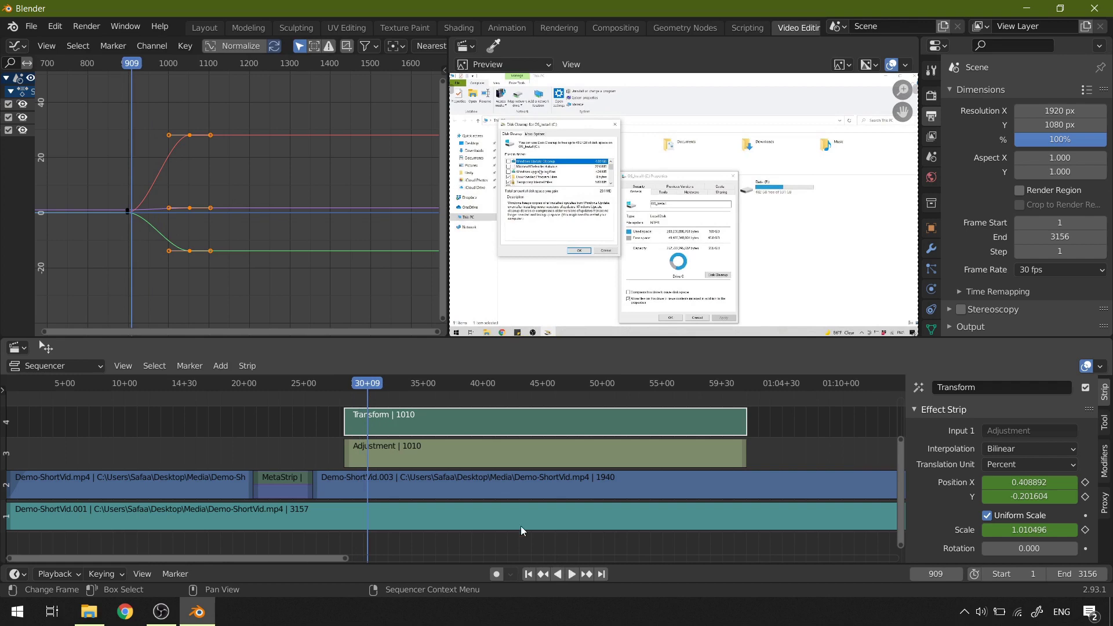
pyautogui.click(573, 575)
pyautogui.press('space')
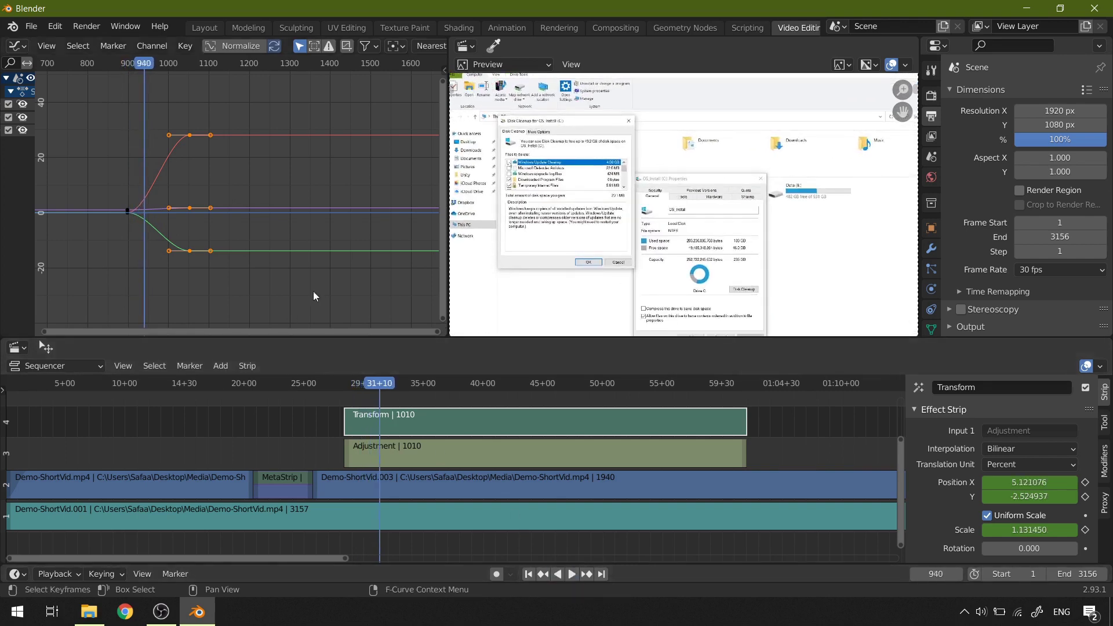
# Move the end keyframes of position and scale earlier in time to about frame 965.
pyautogui.moveTo(222, 110); pyautogui.dragTo(180, 284)
pyautogui.press('g')
pyautogui.press('x')
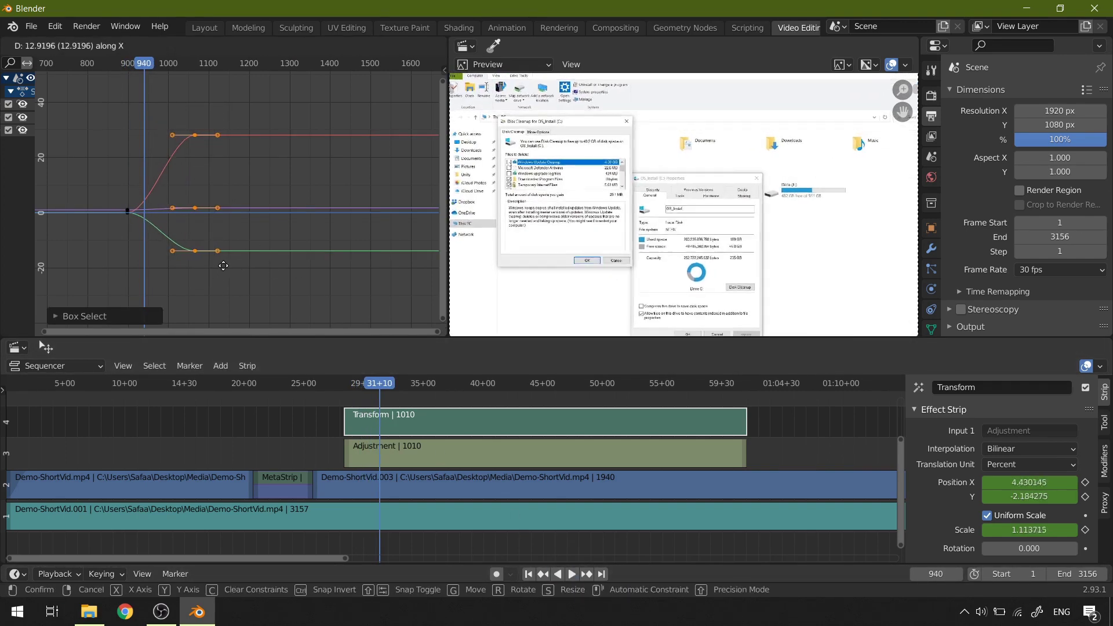
pyautogui.click(200, 262)
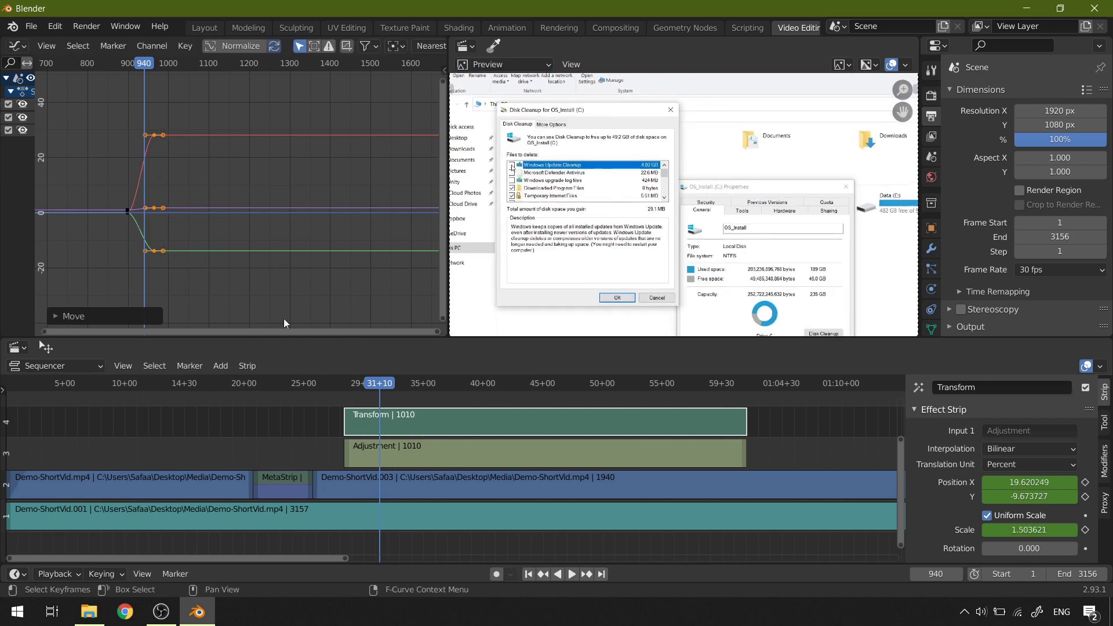
# Play the faster zoom from its beginning until it has fully zoomed in.
pyautogui.click(357, 382)
pyautogui.click(573, 573)
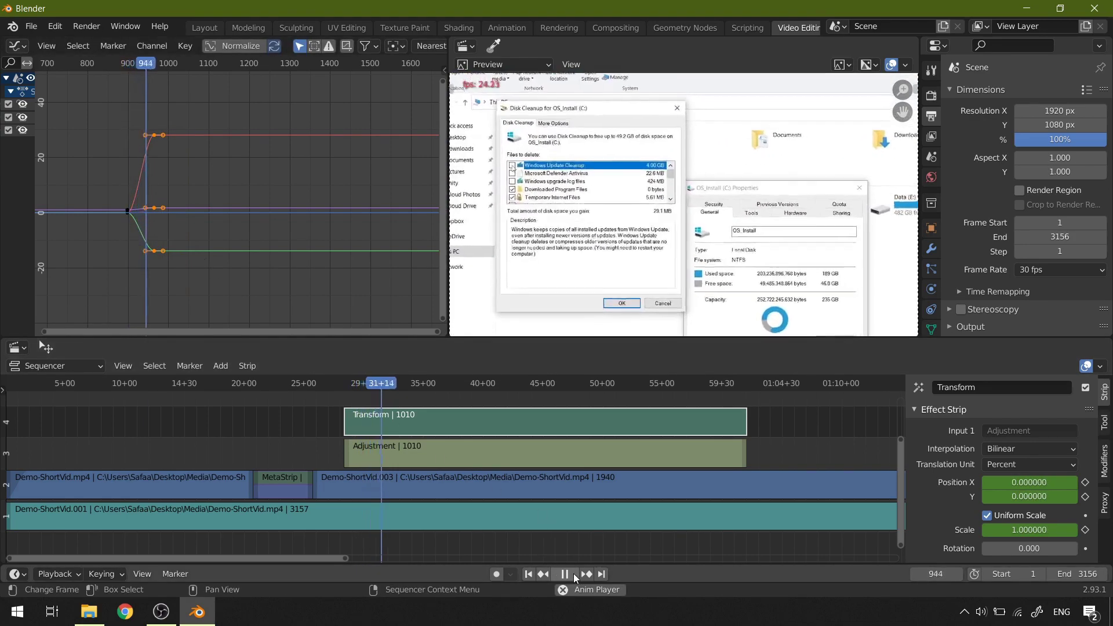
pyautogui.click(573, 572)
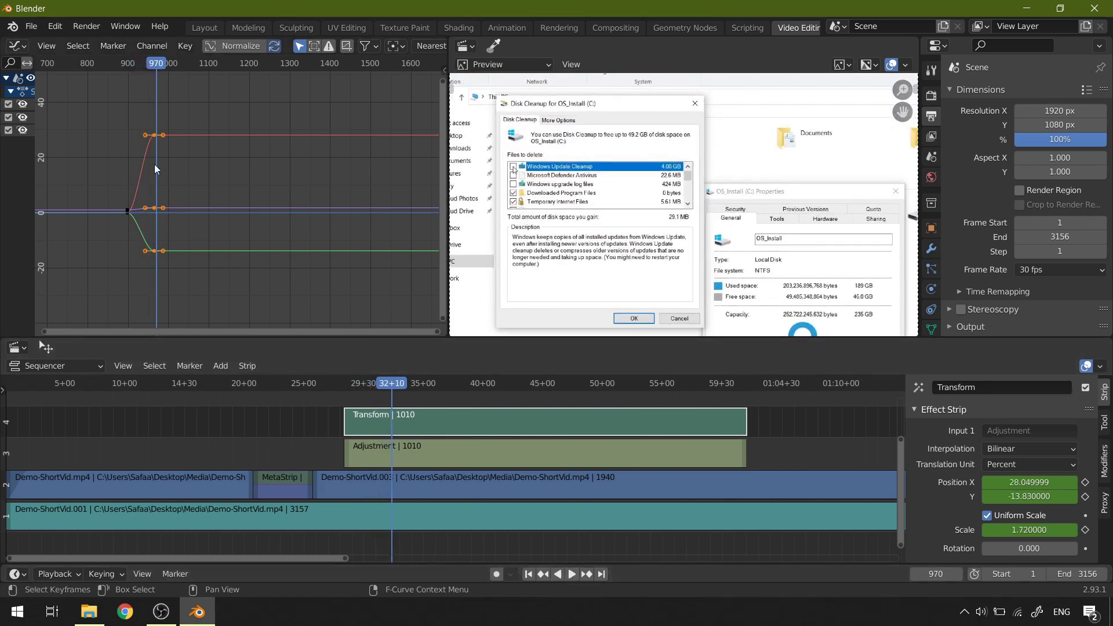
# Move the zoom-in's end keyframes of position and scale about 13 frames earlier in the Graph Editor.
pyautogui.moveTo(174, 112); pyautogui.dragTo(146, 271)
pyautogui.press('g')
pyautogui.press('x')
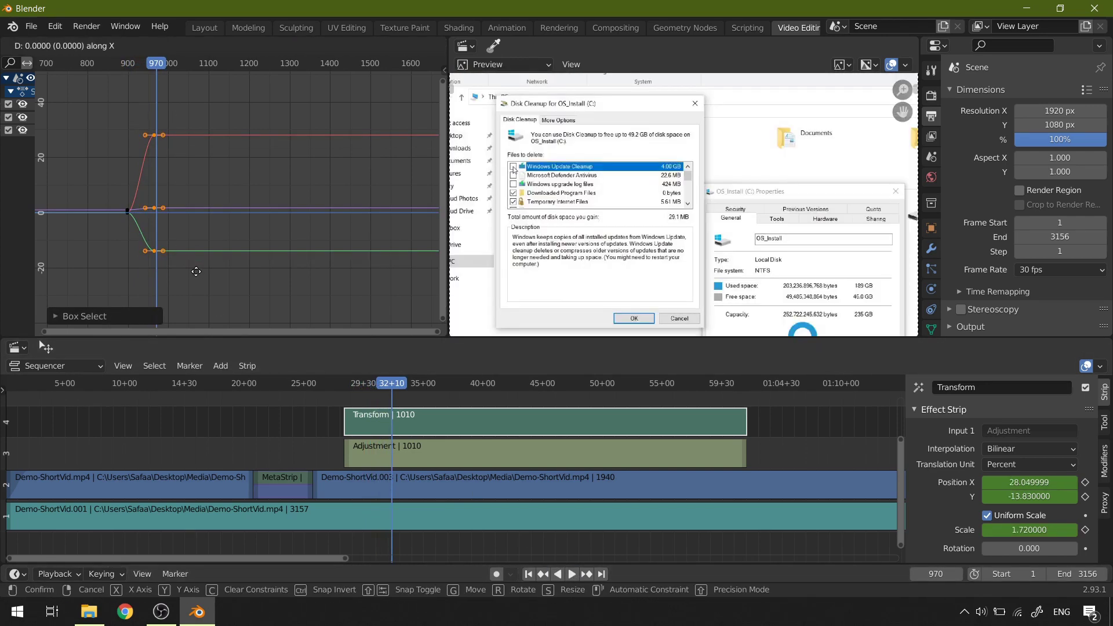
pyautogui.click(140, 266)
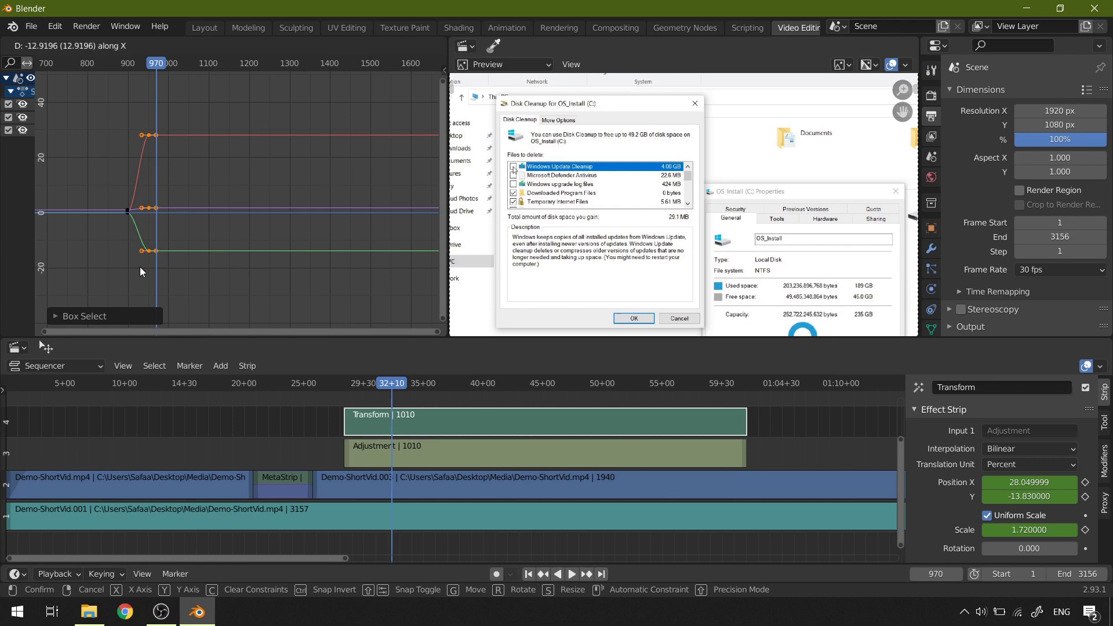
# Play the shortened zoom-in from just before its start until it is fully zoomed in.
pyautogui.click(378, 387)
pyautogui.press('space')
pyautogui.click(353, 388)
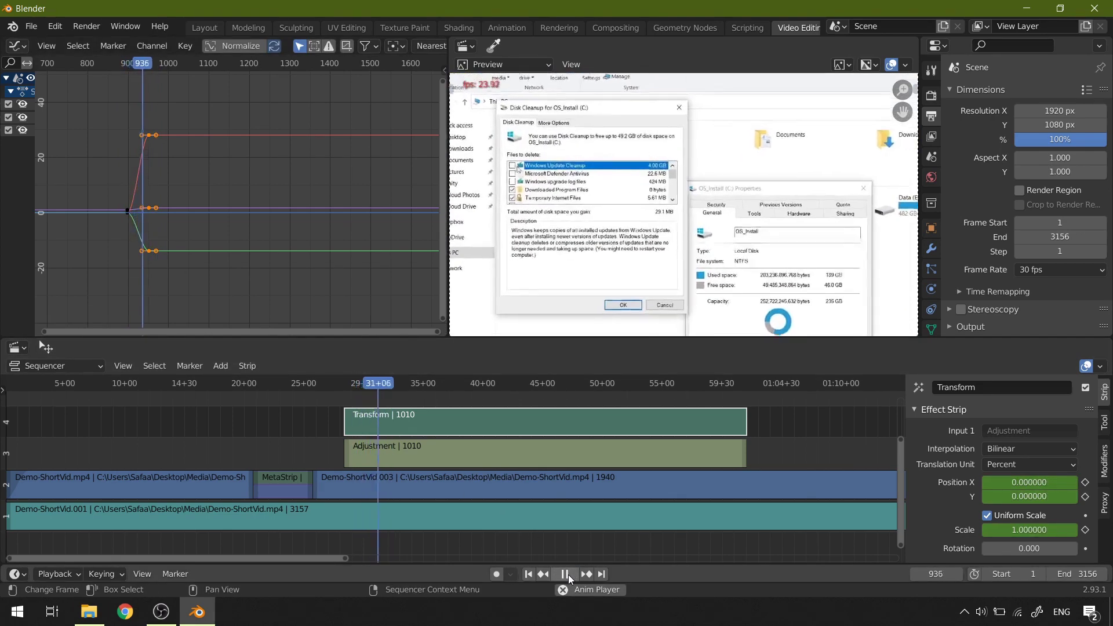
pyautogui.click(562, 573)
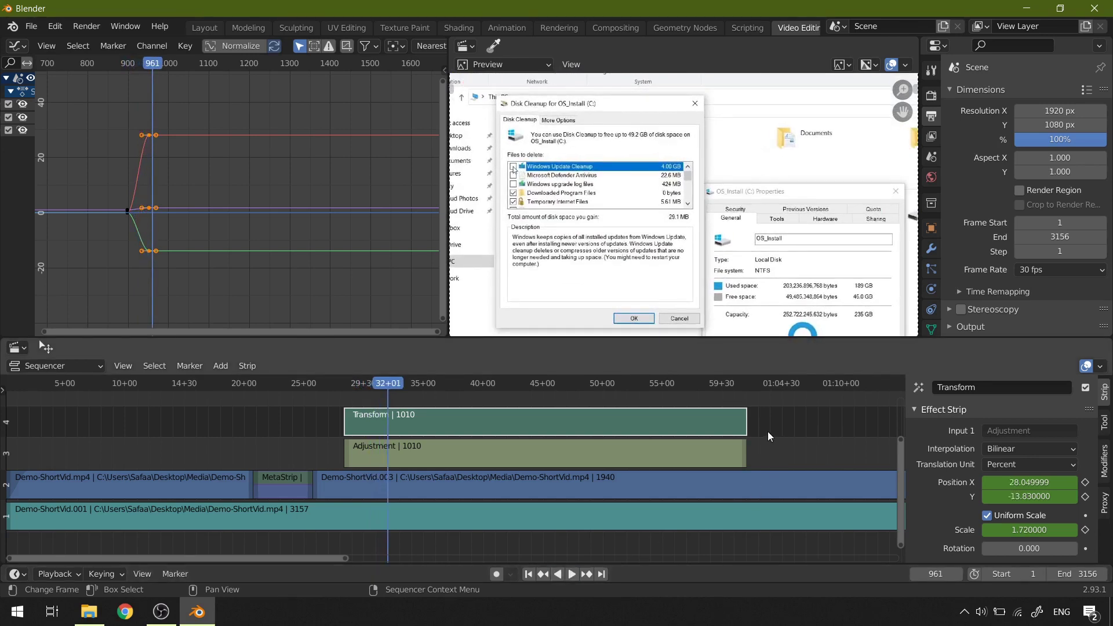
# Insert keyframes for the Transform strip's Position X, Position Y and Scale at frame 1594.
pyautogui.moveTo(389, 384); pyautogui.dragTo(640, 388)
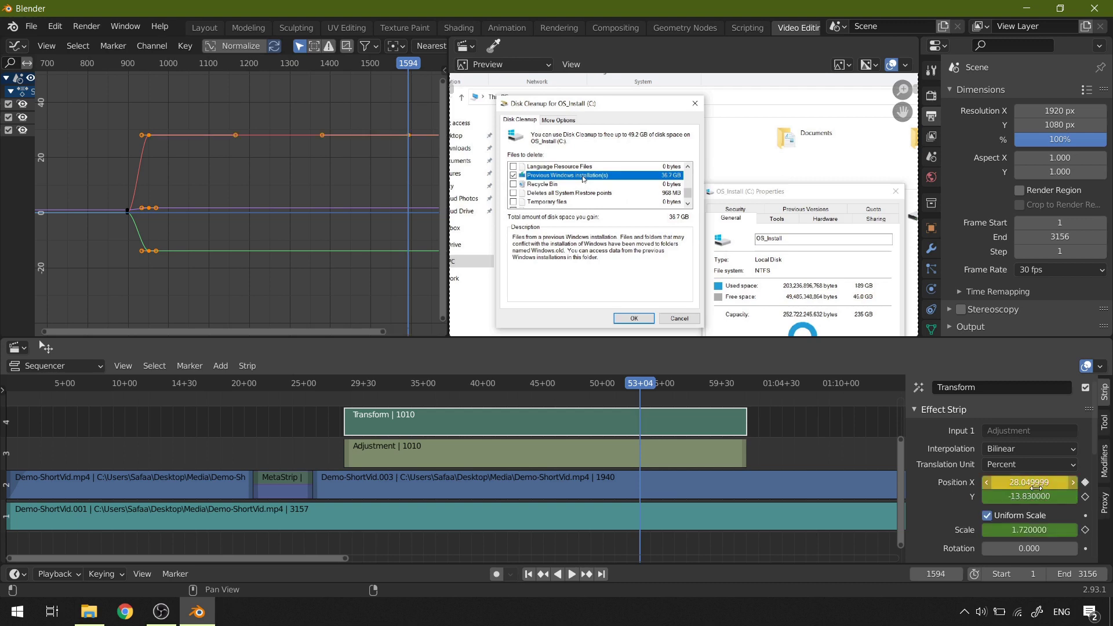
pyautogui.press('i')
pyautogui.press('i')
pyautogui.press('i')
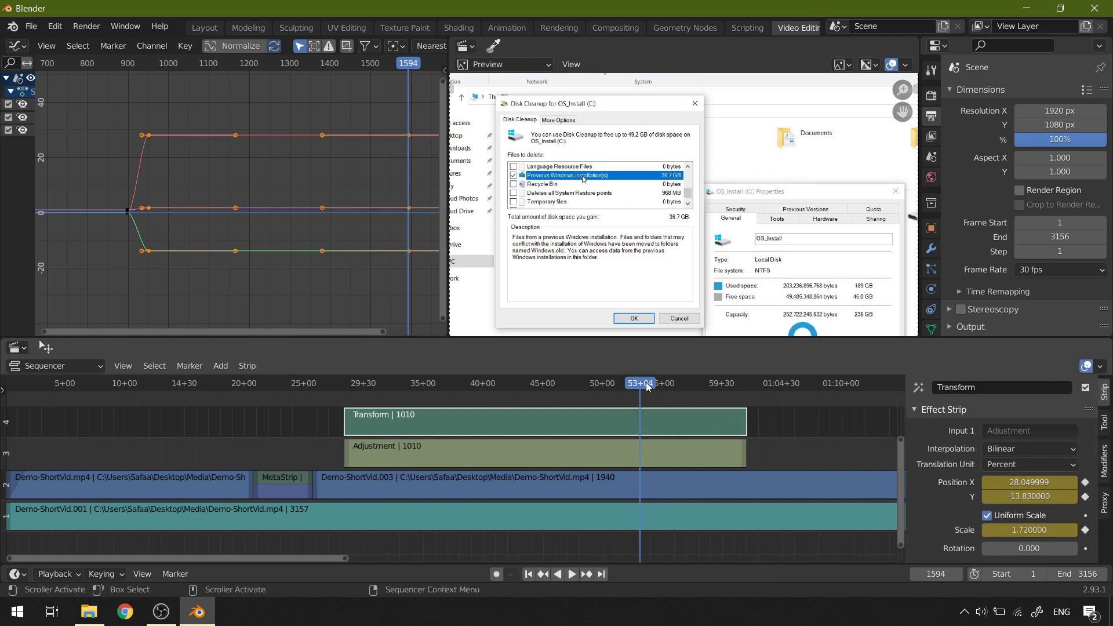
# At frame 1741, reset the Transform strip's Position X and Y to 0 and keyframe both.
pyautogui.moveTo(648, 387); pyautogui.dragTo(698, 401)
pyautogui.moveTo(402, 294); pyautogui.dragTo(313, 296, button='middle')
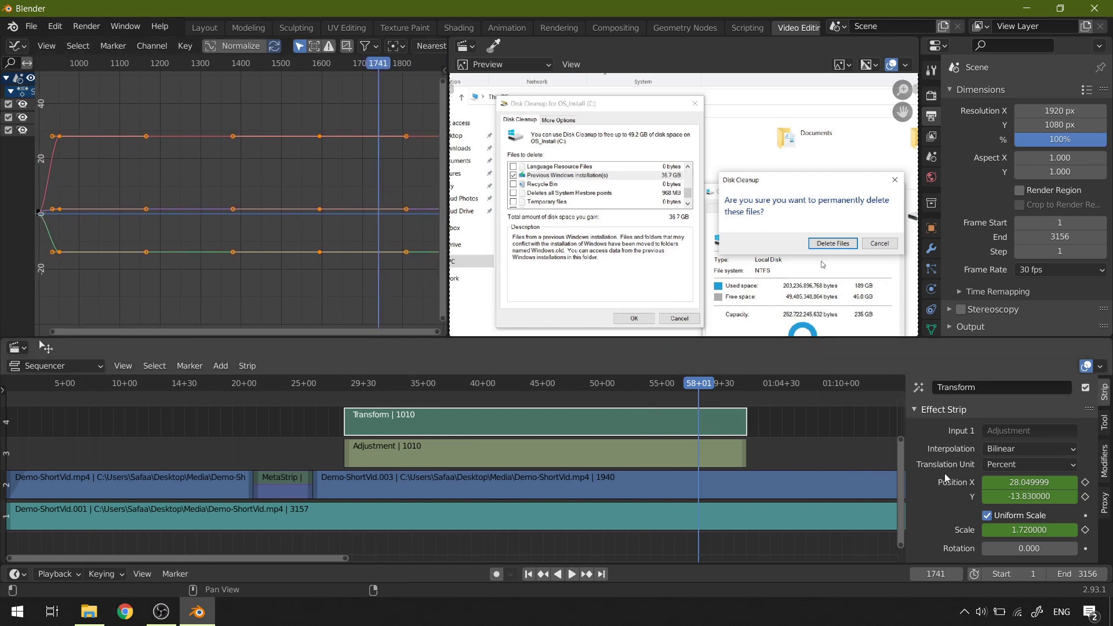
pyautogui.rightClick(1041, 483)
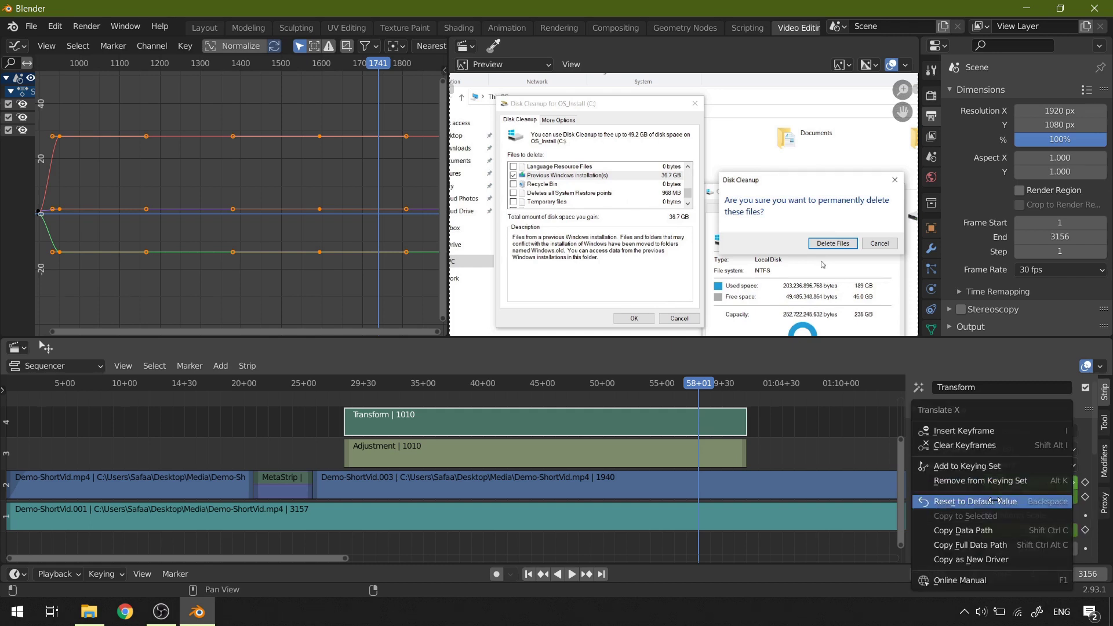
pyautogui.click(1035, 503)
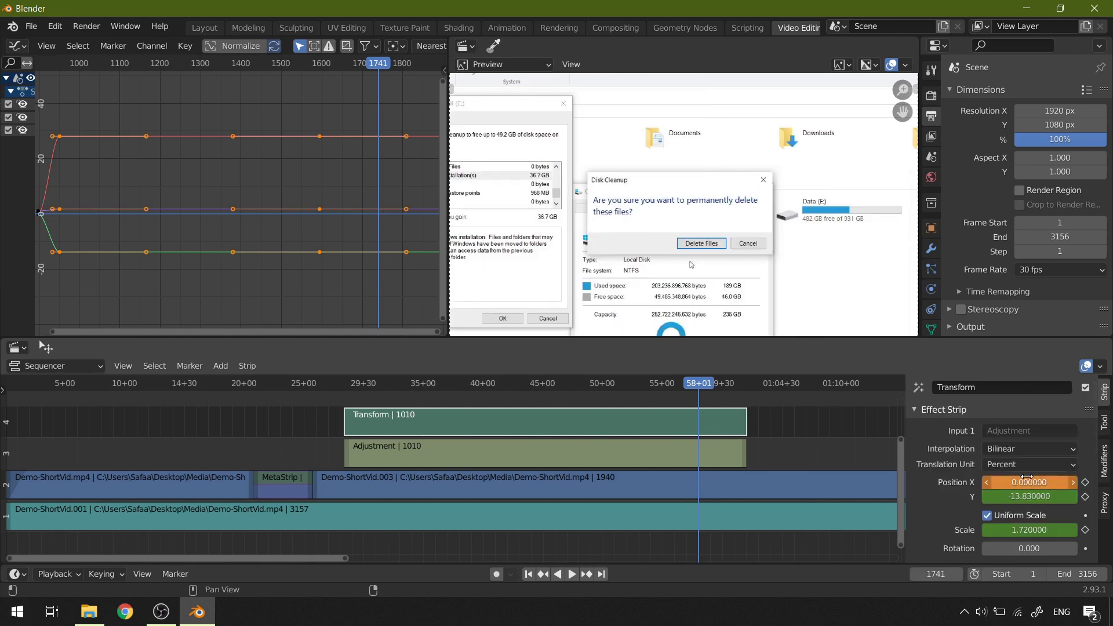
pyautogui.press('i')
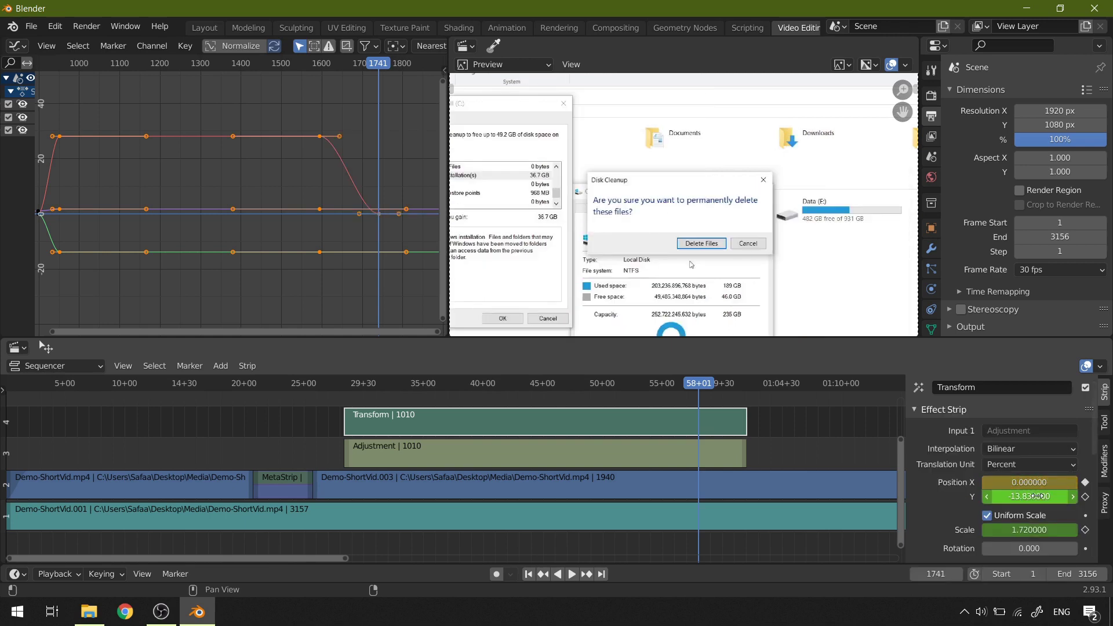
pyautogui.rightClick(1037, 497)
pyautogui.click(1029, 502)
pyautogui.press('i')
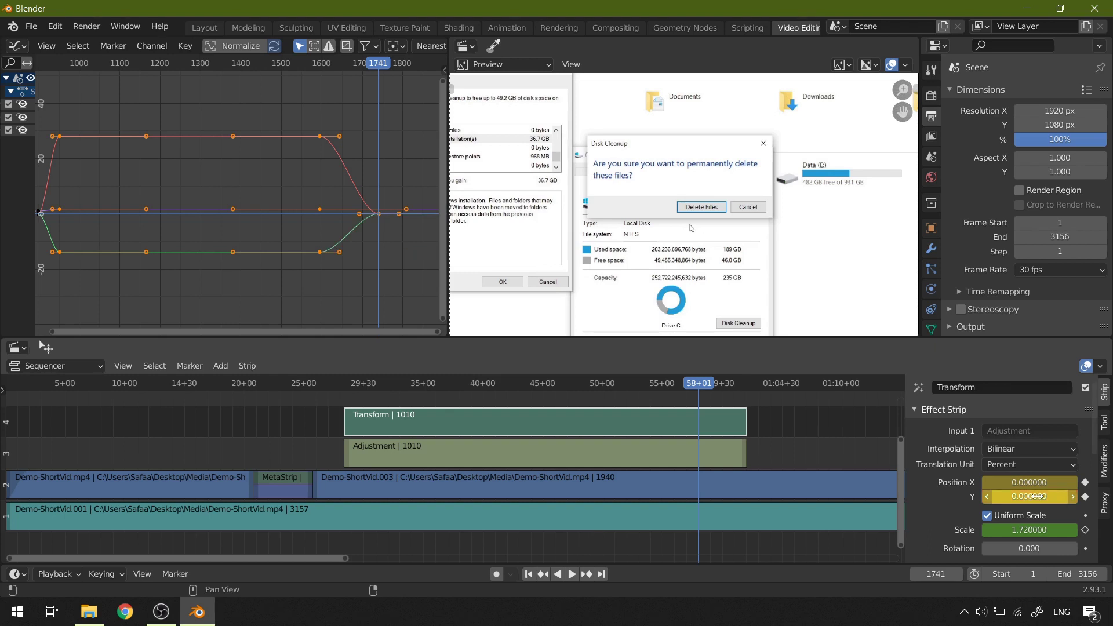
# Set the Transform strip's Scale to 1 and keyframe it at frame 1741.
pyautogui.click(1036, 530)
pyautogui.write('1')
pyautogui.press('Return')
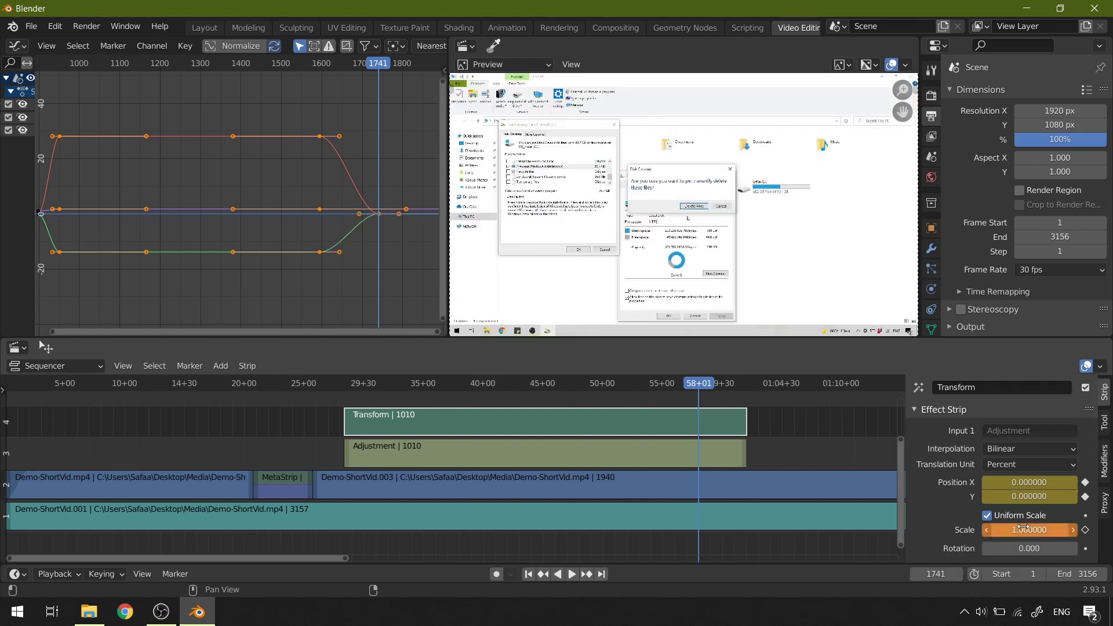
pyautogui.press('i')
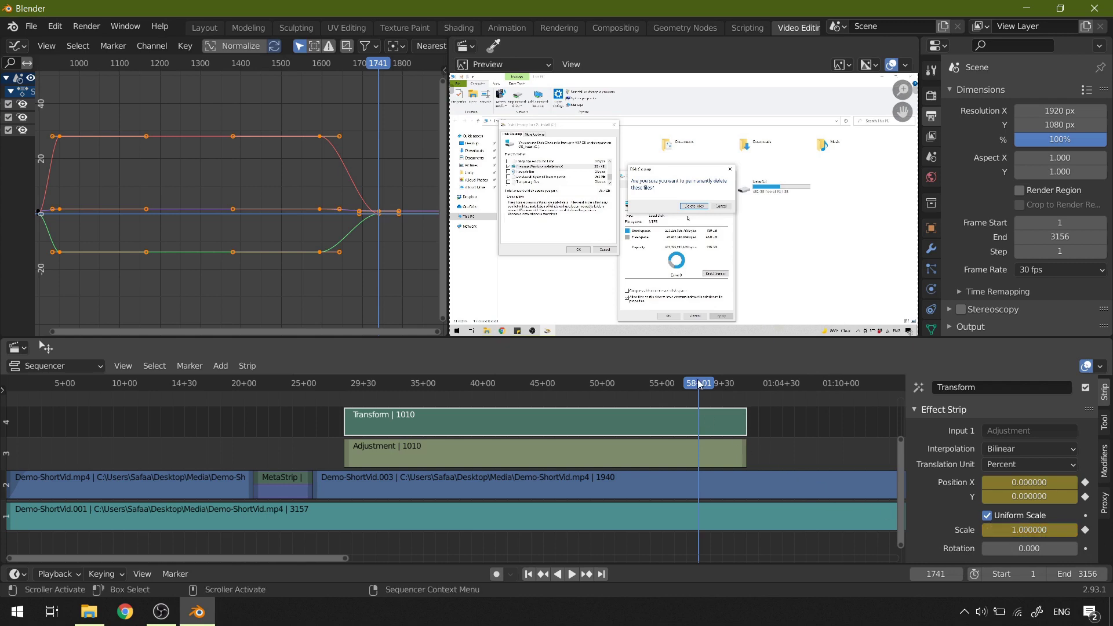
# Preview the zoom-out from about frame 1557 and move its end keyframes earlier to about frame 1650.
pyautogui.moveTo(699, 384); pyautogui.dragTo(626, 395)
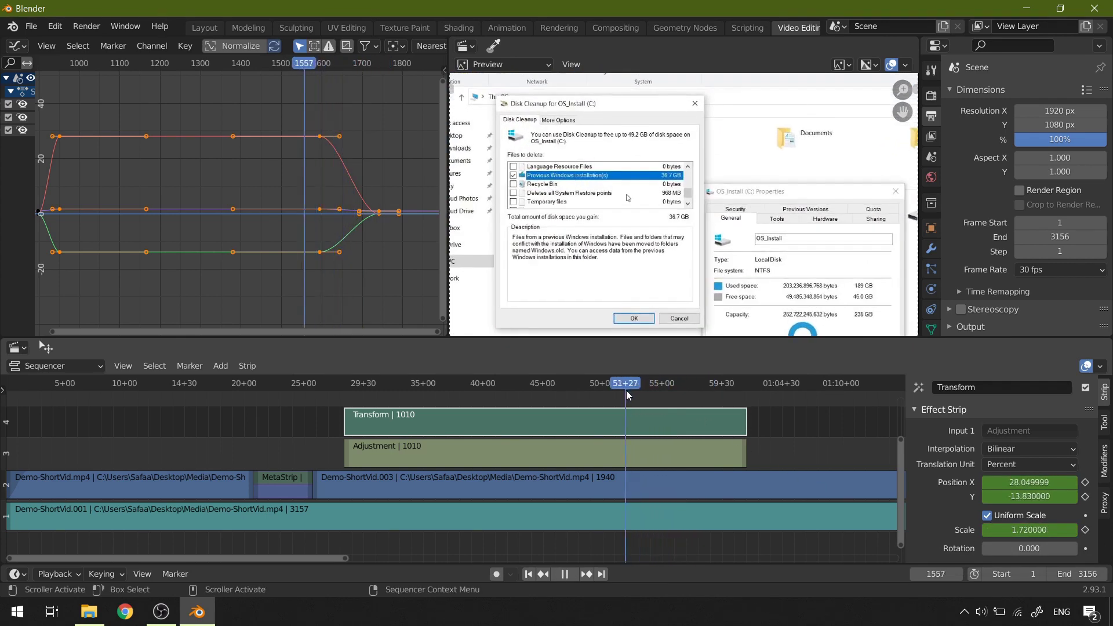
pyautogui.press('space')
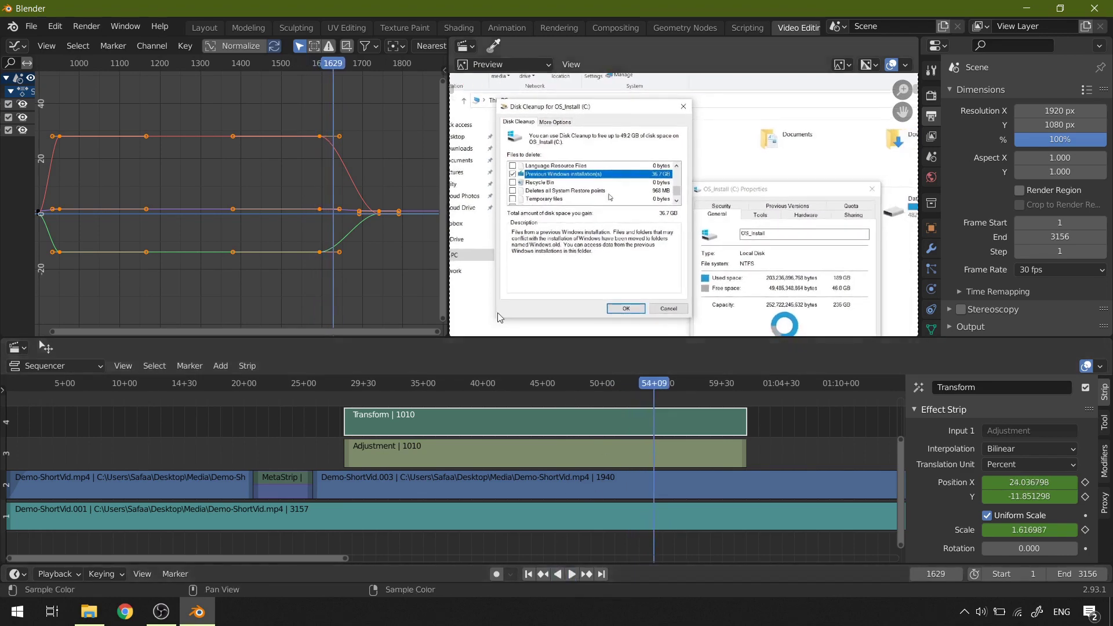
pyautogui.moveTo(446, 145); pyautogui.dragTo(348, 232)
pyautogui.press('g')
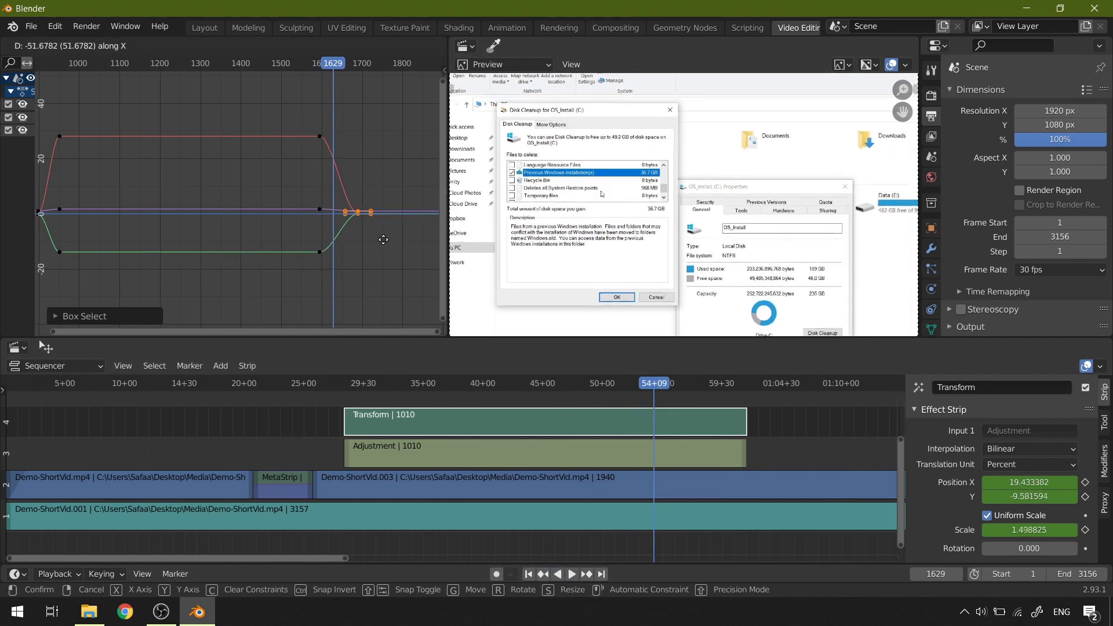
pyautogui.click(396, 260)
# Play the faster zoom-out from frame 1530 until the view is back to full size.
pyautogui.moveTo(632, 383); pyautogui.dragTo(614, 387)
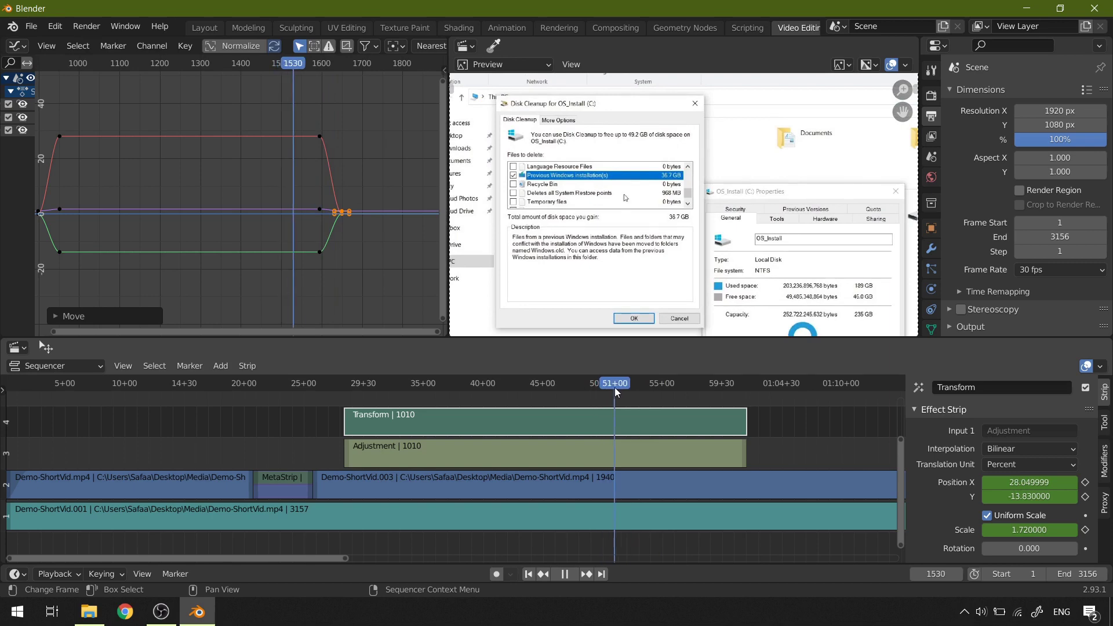
pyautogui.click(571, 575)
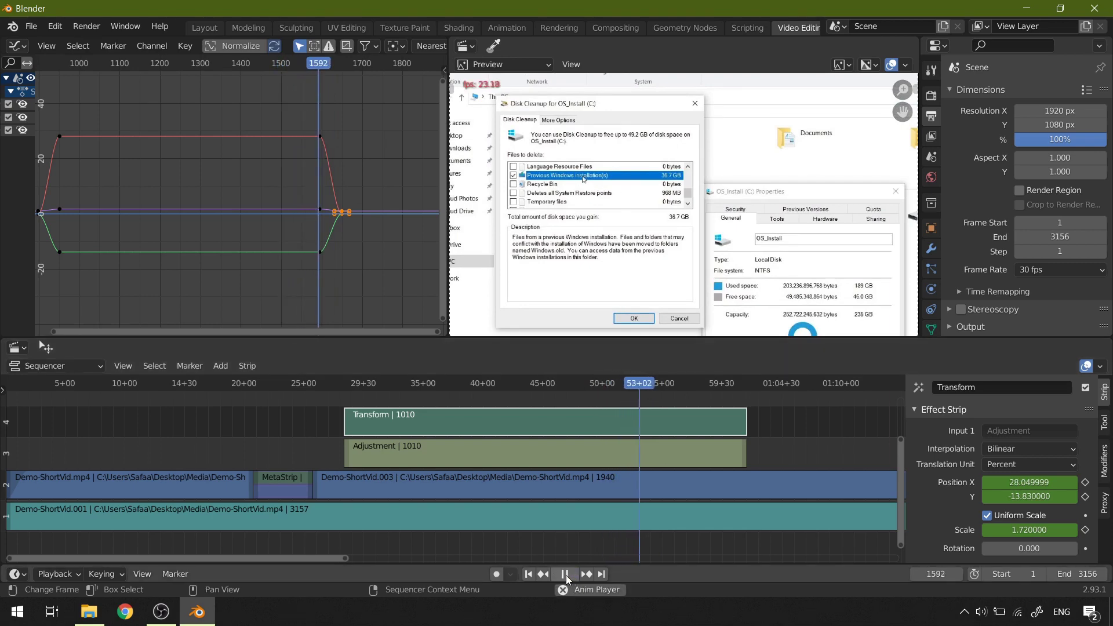
pyautogui.click(565, 575)
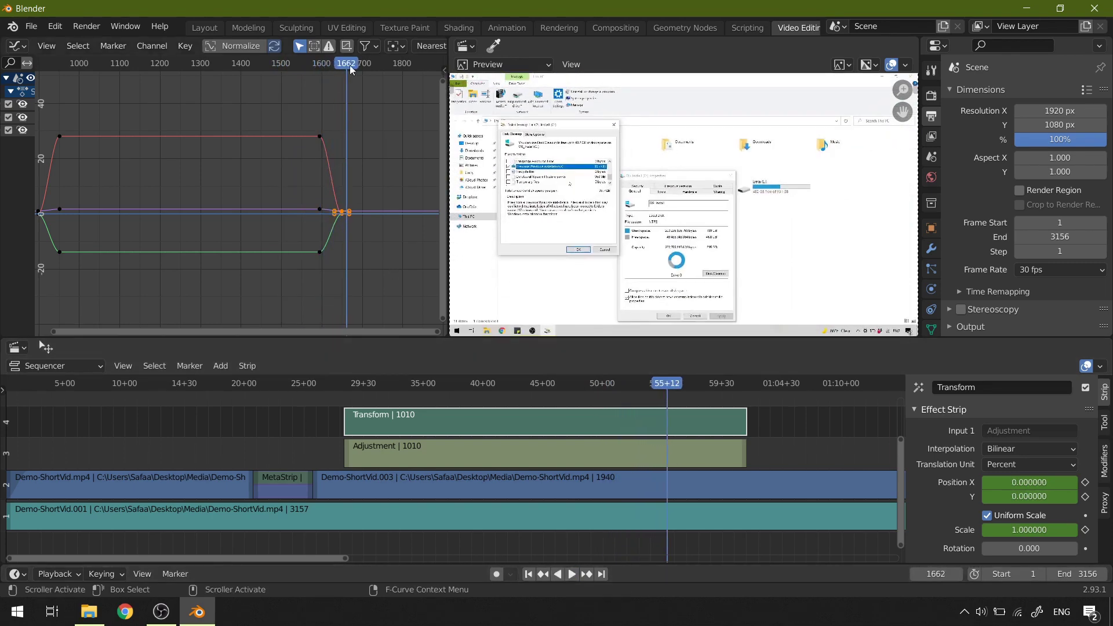
# Replay the zoom-in from near its start and the zoom-out from frame 1570.
pyautogui.moveTo(350, 65); pyautogui.dragTo(51, 135)
pyautogui.click(566, 575)
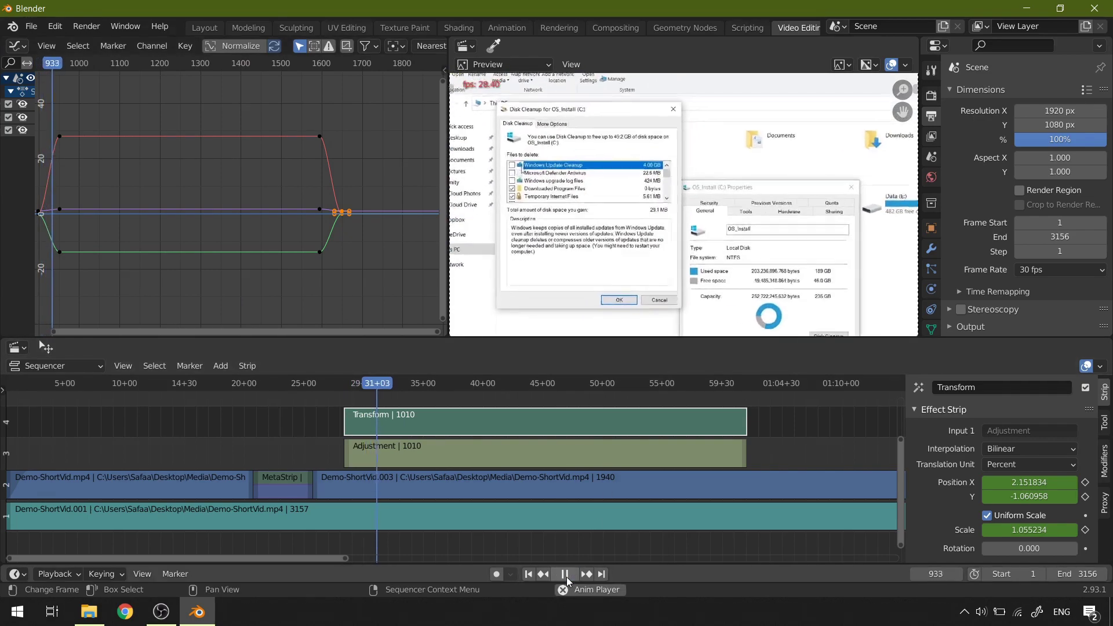
pyautogui.click(567, 575)
pyautogui.moveTo(61, 70); pyautogui.dragTo(309, 98)
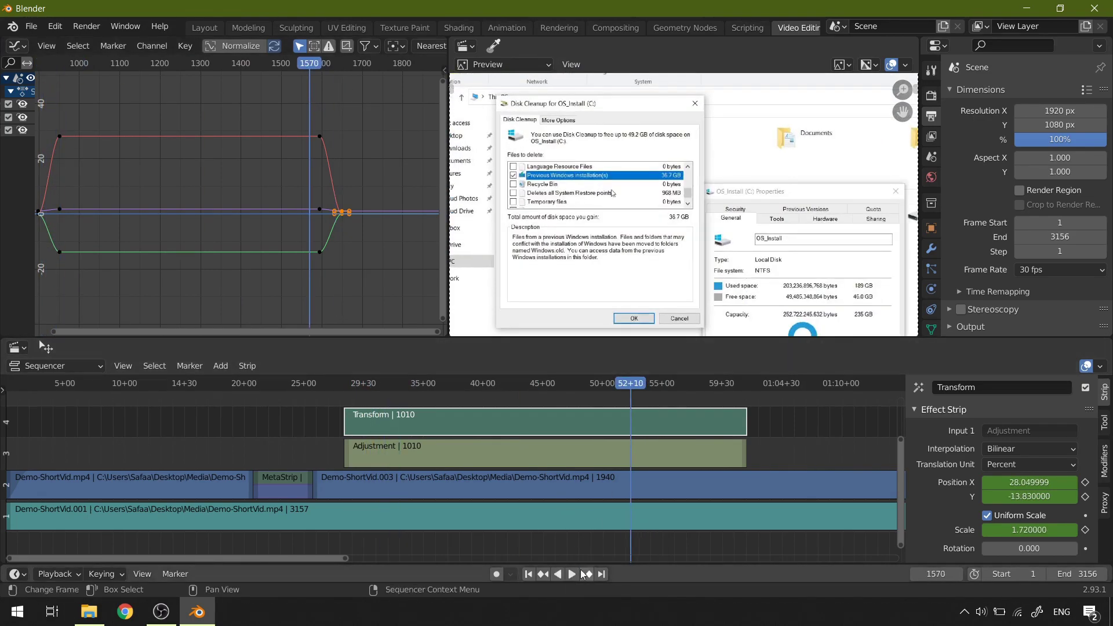
pyautogui.click(573, 574)
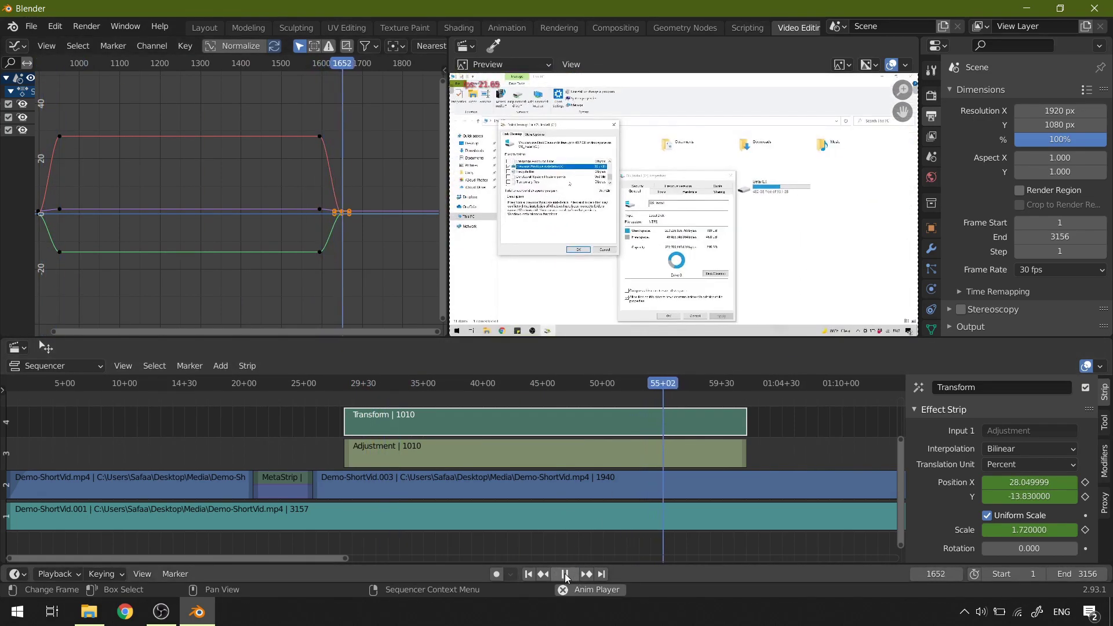
pyautogui.click(565, 573)
# Delete the Demo-ShortVid.001 strip from channel 1 of the sequencer.
pyautogui.scroll(-4, 777, 411)
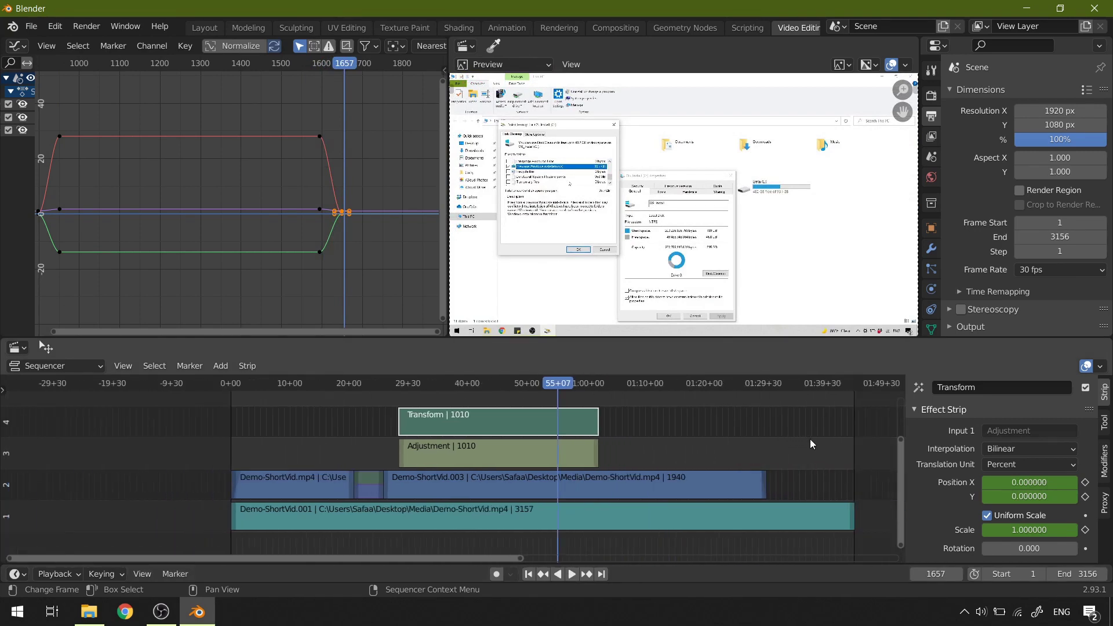
pyautogui.moveTo(810, 444); pyautogui.dragTo(670, 448, button='middle')
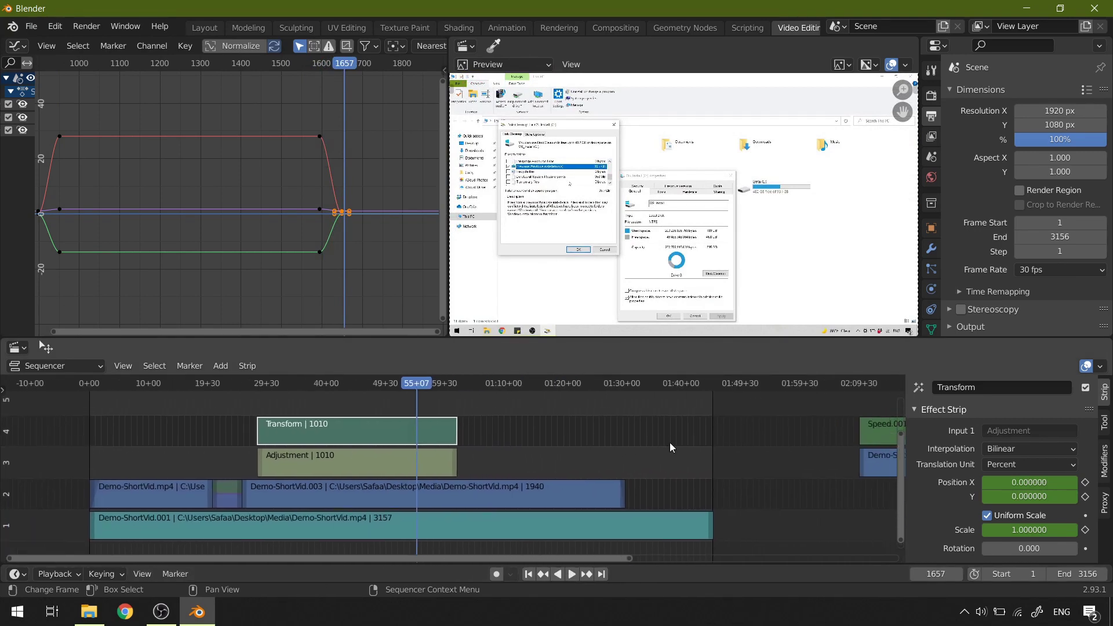
pyautogui.click(637, 520)
pyautogui.press('Delete')
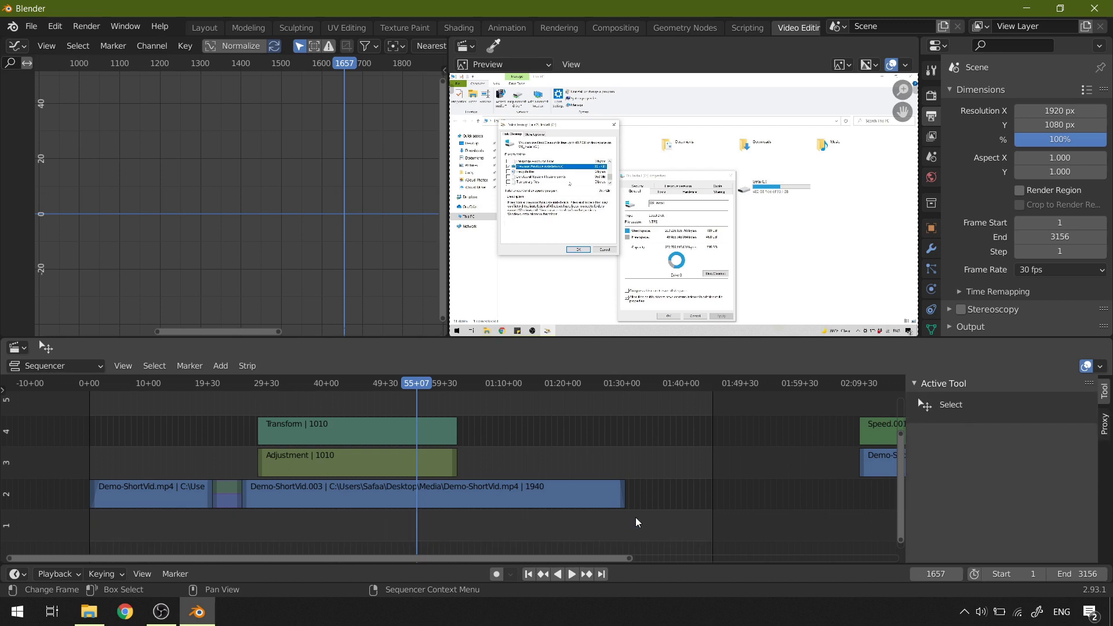
# Delete the leftover Speed.001 effect and the Demo-ShortVid strip beneath it beyond the end of the edit.
pyautogui.keyDown('ctrl'); pyautogui.hscroll(5, 750, 454); pyautogui.keyUp('ctrl')
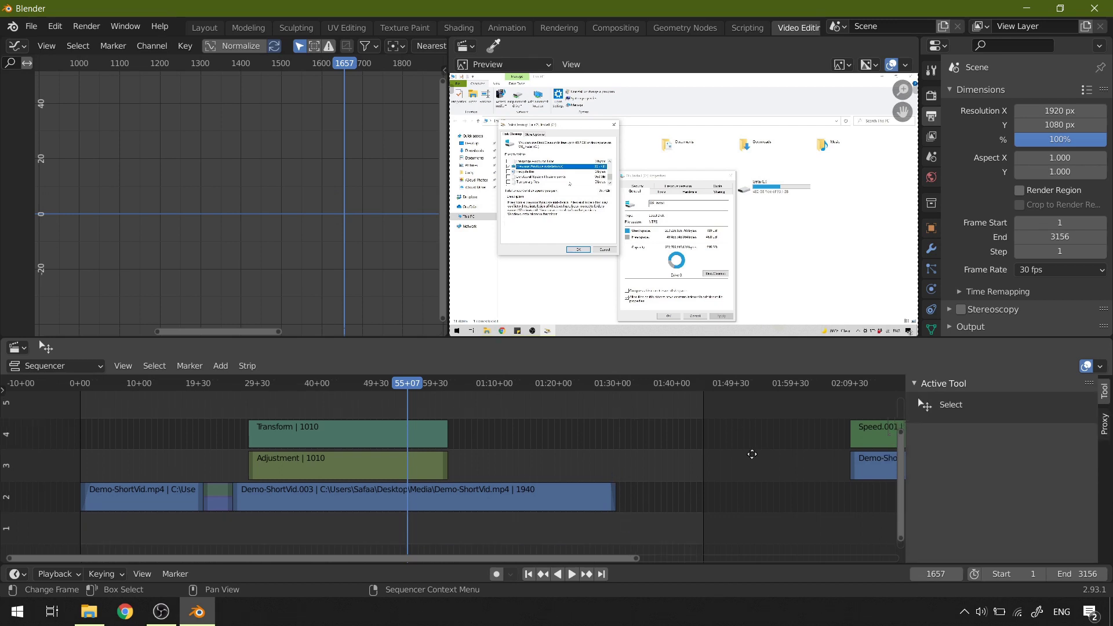
pyautogui.moveTo(659, 409); pyautogui.dragTo(771, 501)
pyautogui.press('Delete')
pyautogui.moveTo(771, 501); pyautogui.dragTo(647, 439, button='middle')
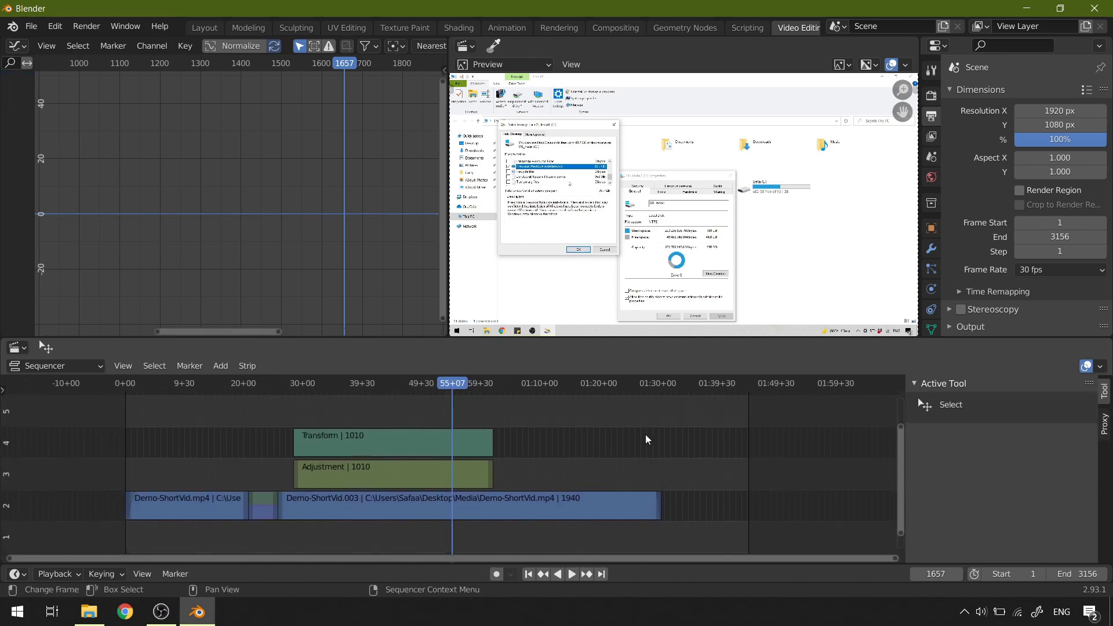
# Group all remaining strips into one meta strip and set the scene's end frame to 2710.
pyautogui.moveTo(692, 409); pyautogui.dragTo(204, 533)
pyautogui.hotkey('ctrl', 'g')
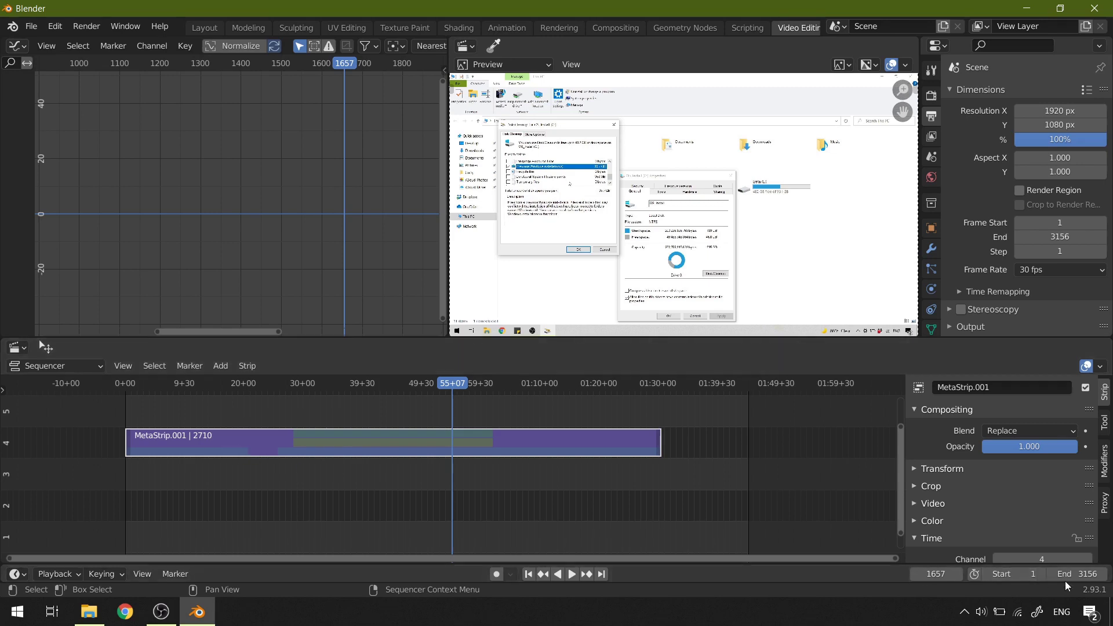
pyautogui.click(1082, 573)
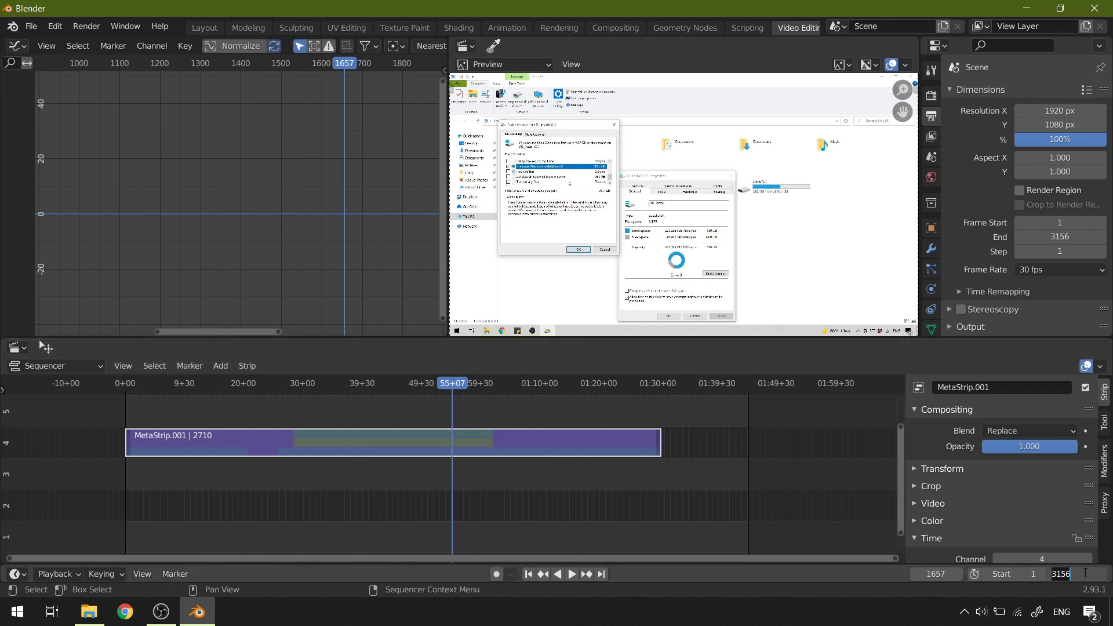
pyautogui.write('2710')
pyautogui.press('Return')
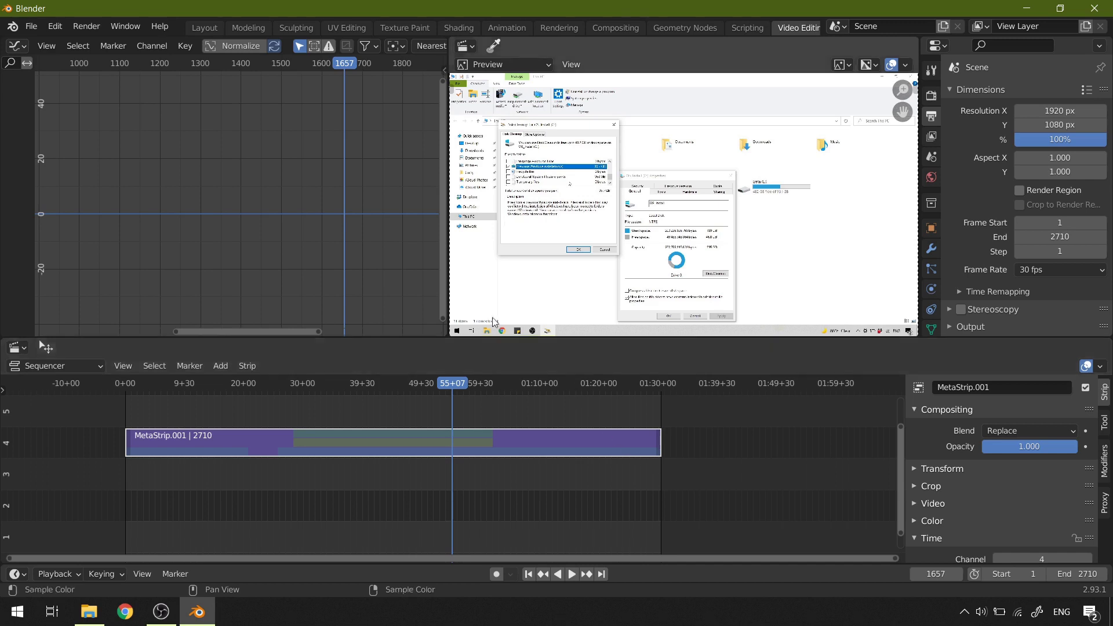
# Render the edited sequence as an animation.
pyautogui.click(95, 30)
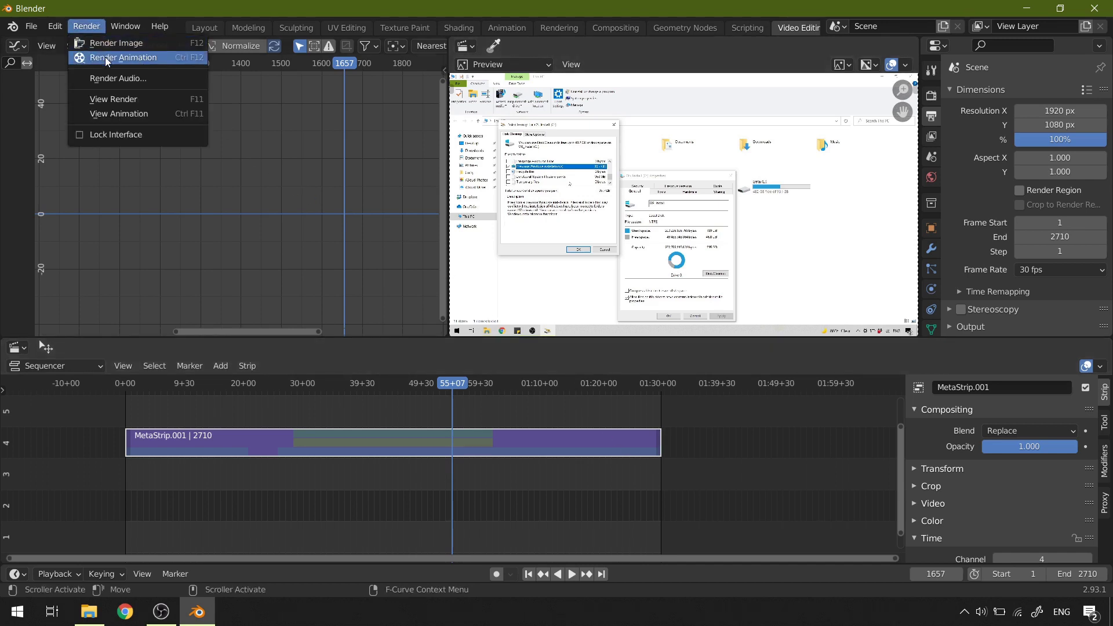
pyautogui.click(139, 58)
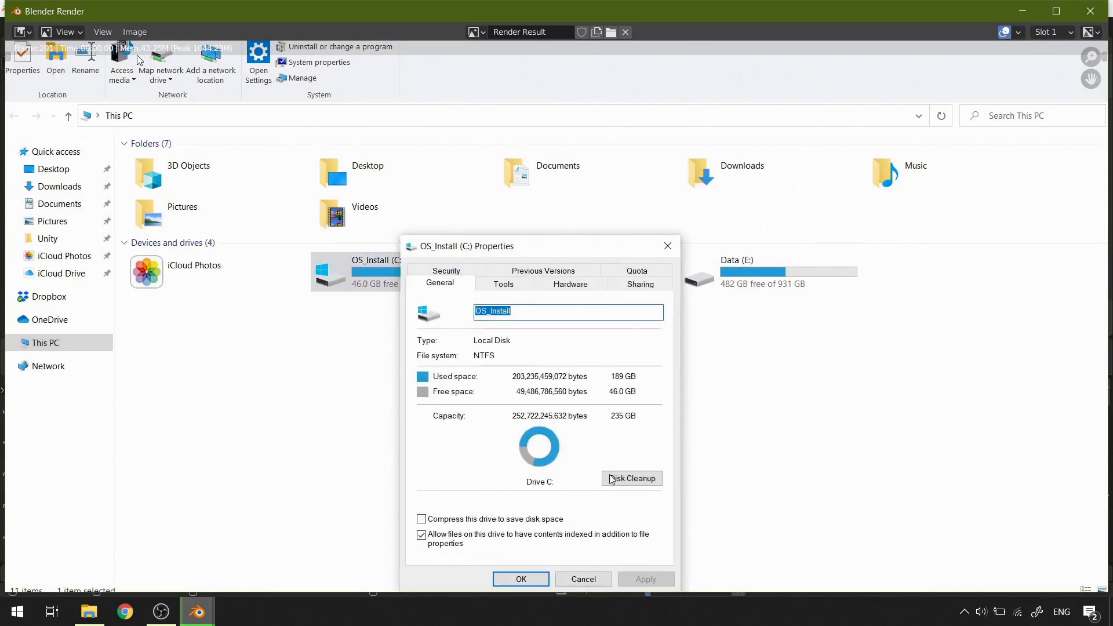
# Minimize the render window, Blender's main window and the Media folder to show the desktop.
pyautogui.click(1025, 13)
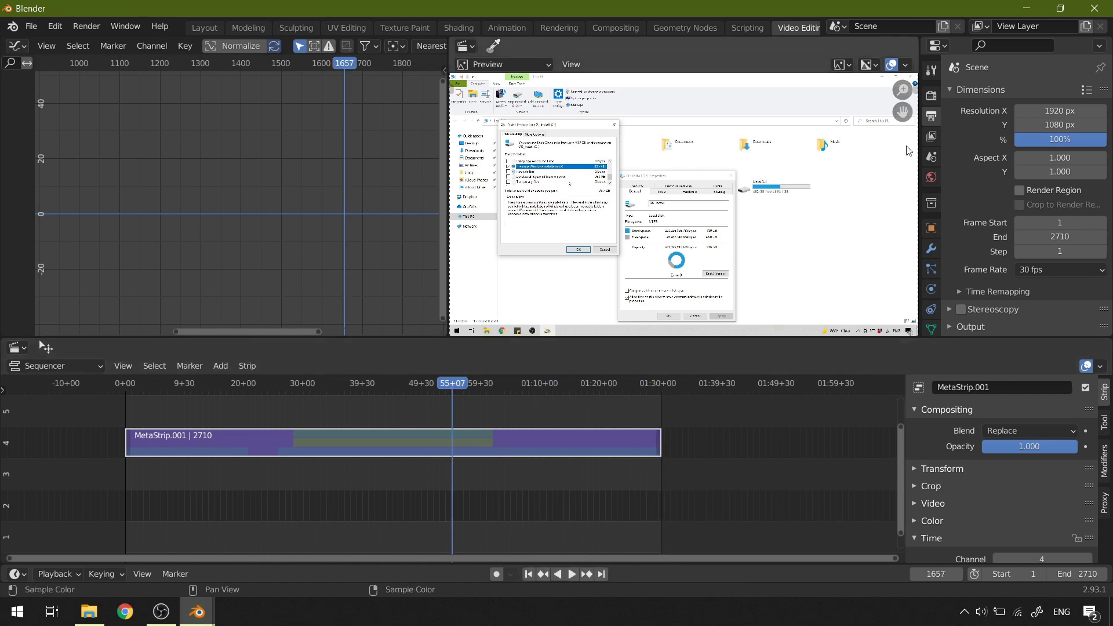
pyautogui.click(1025, 7)
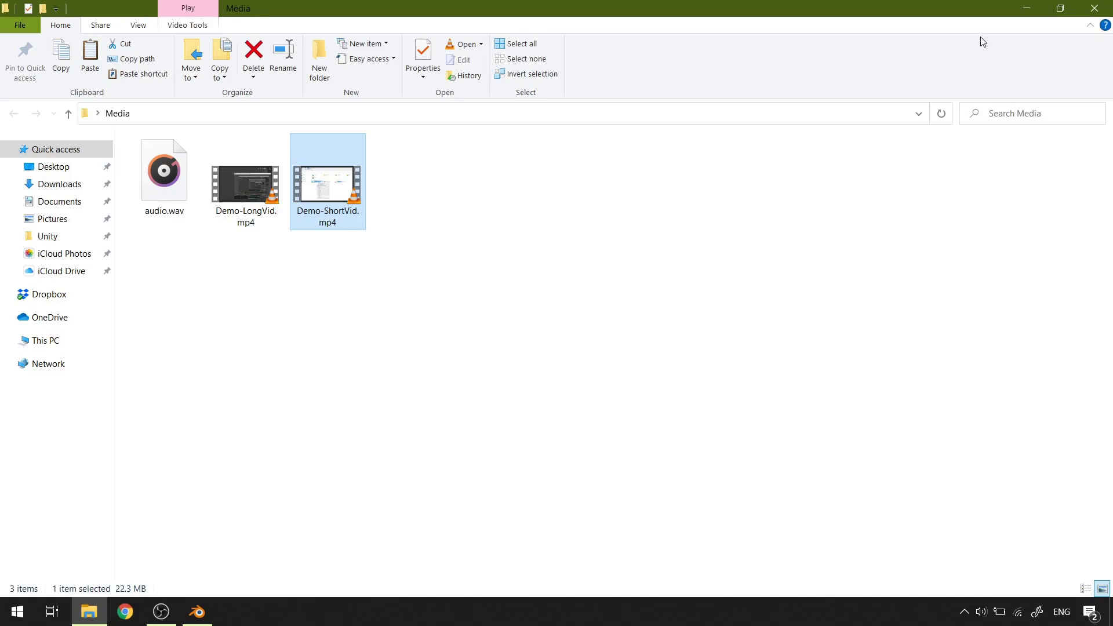
pyautogui.click(1026, 7)
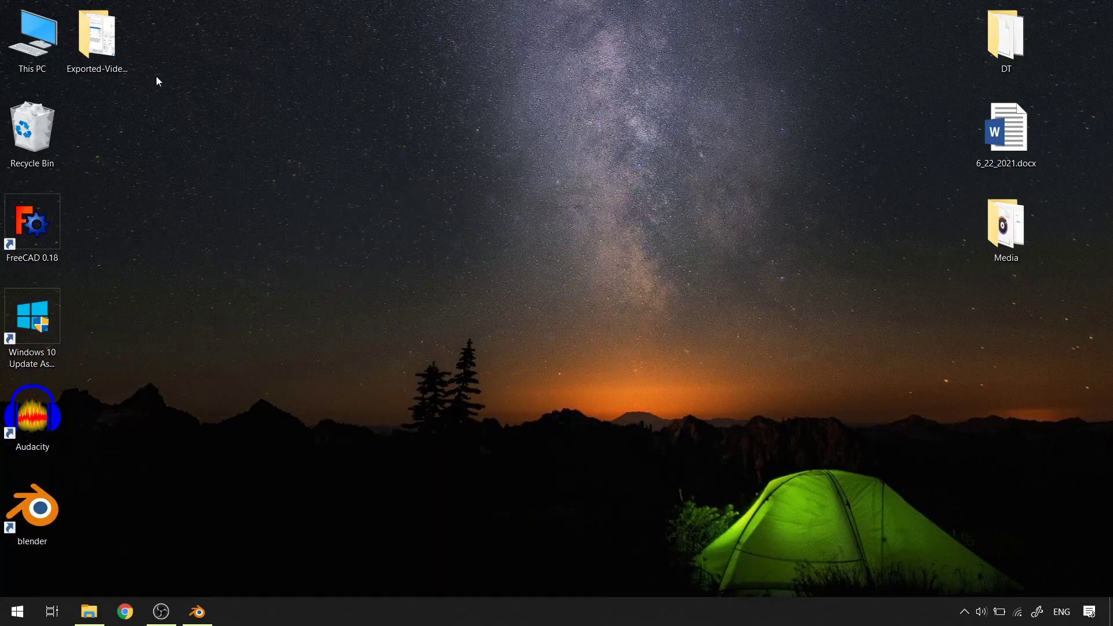
# Open the Exported-Videos folder and play 0001-2710.mp4 in full screen.
pyautogui.doubleClick(115, 57)
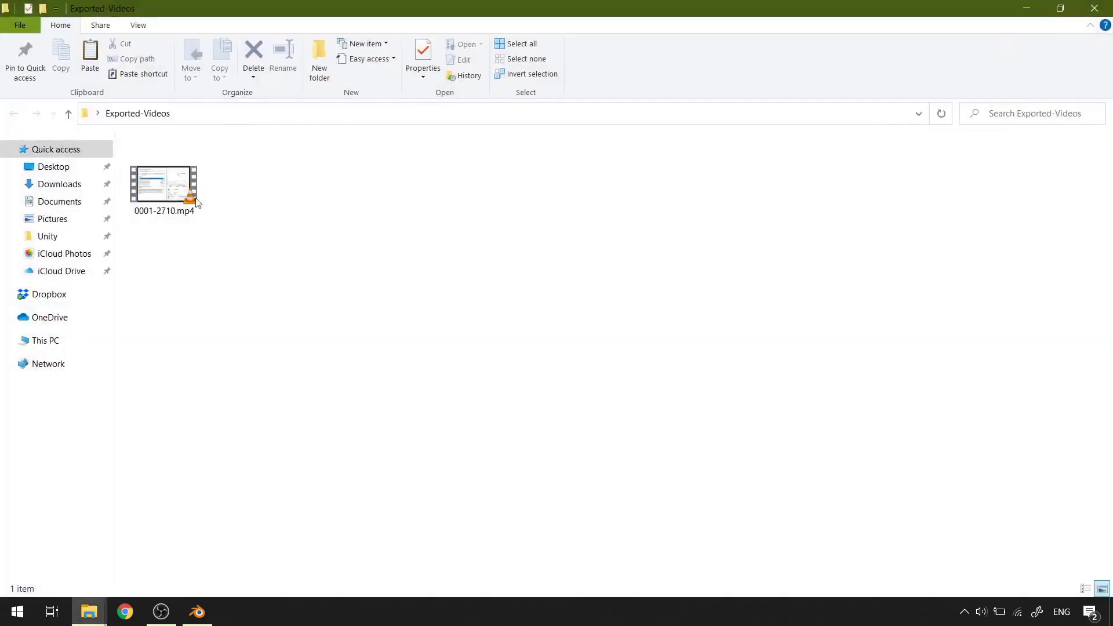
pyautogui.click(175, 188)
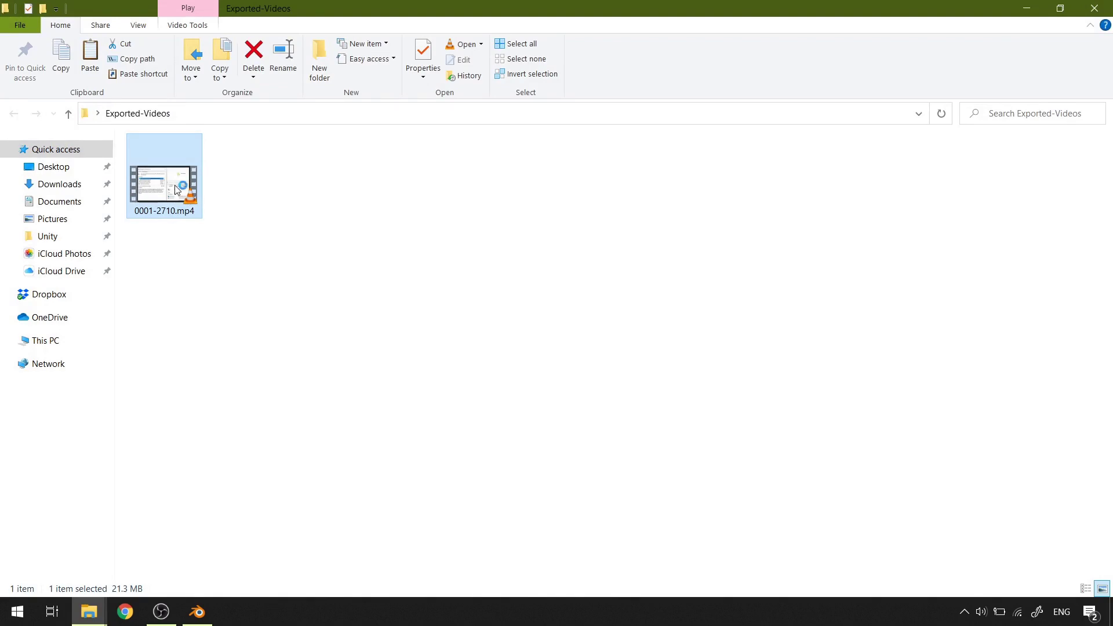
pyautogui.doubleClick(175, 185)
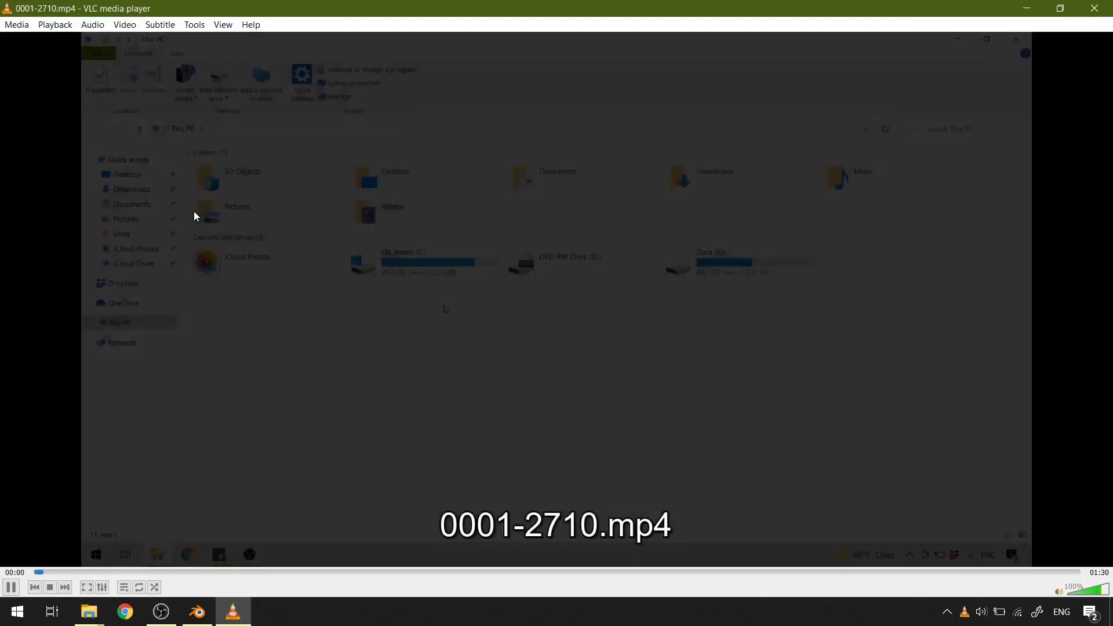
pyautogui.doubleClick(195, 216)
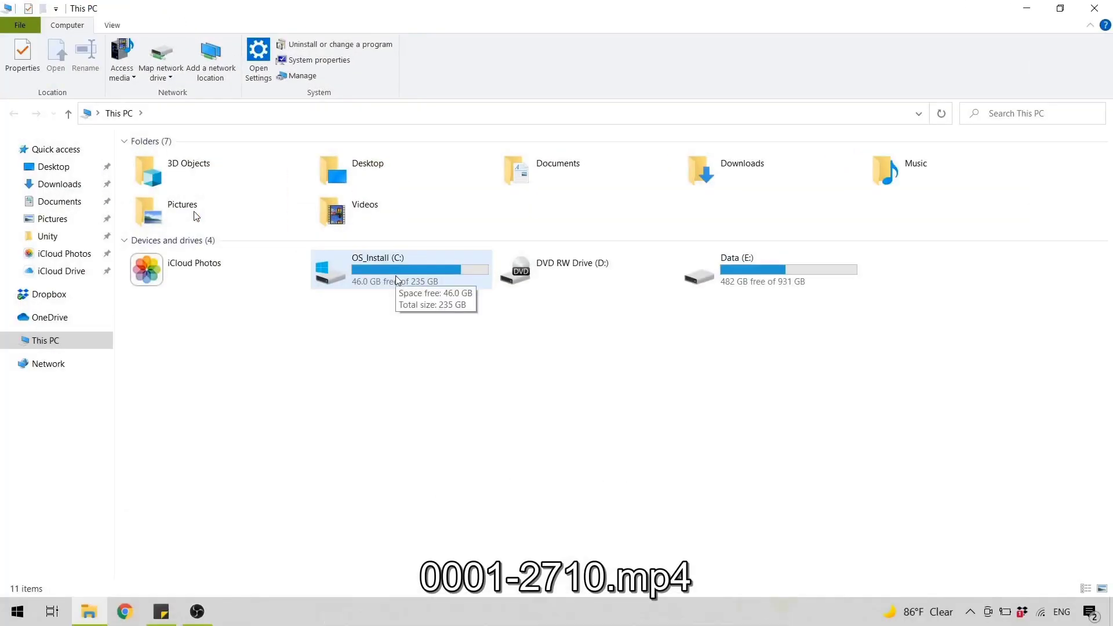
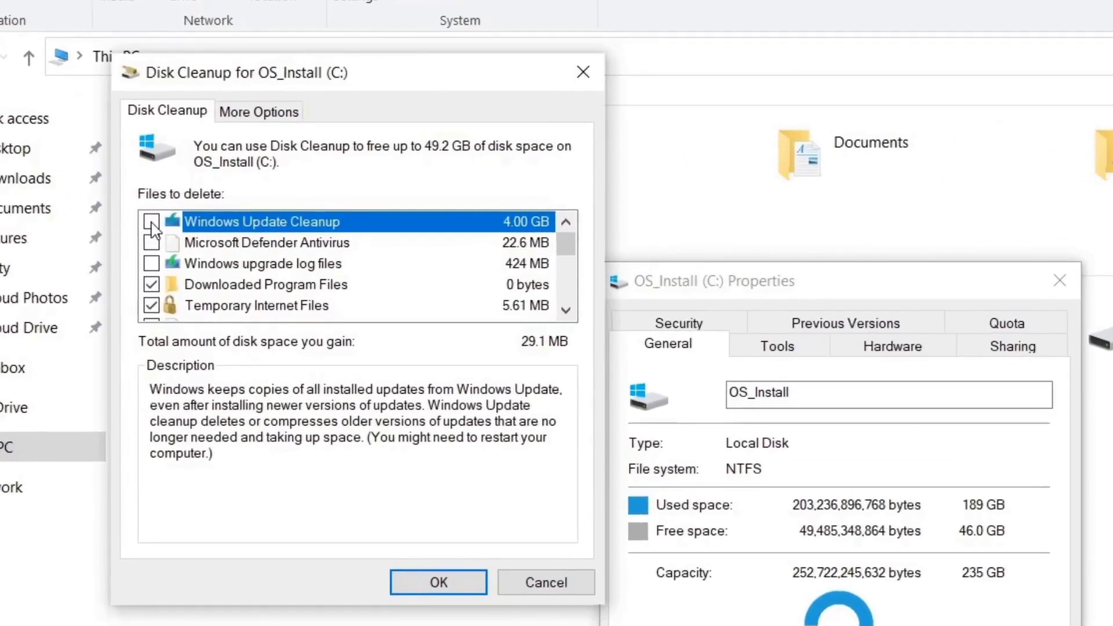
# Skip ahead through the exported video to its end, and close the media player and the Exported-Videos folder.
pyautogui.click(540, 596)
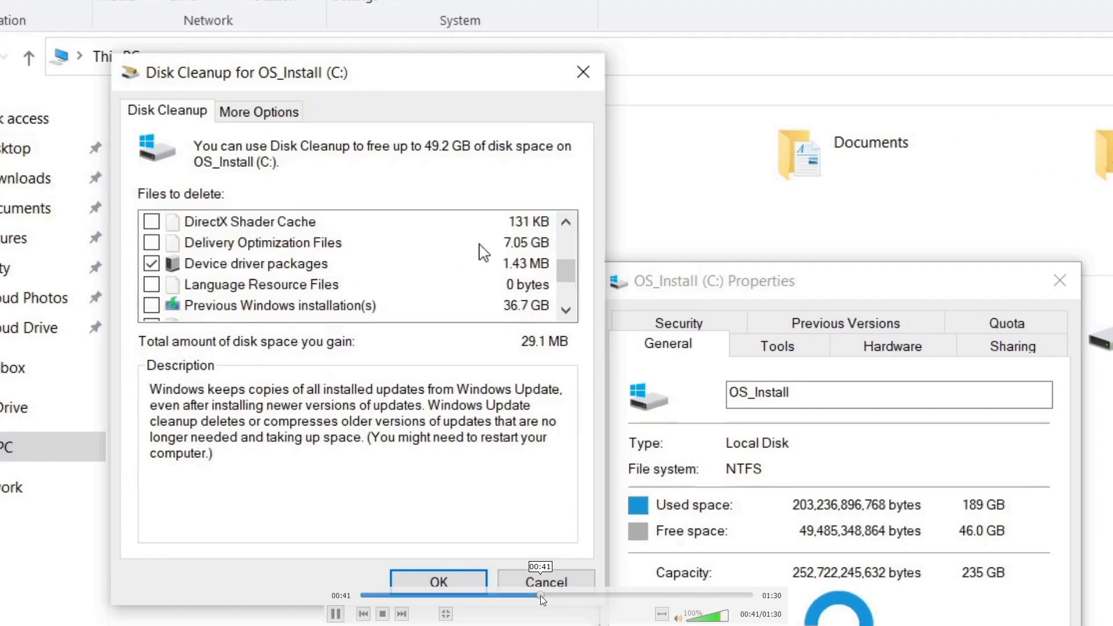
pyautogui.click(574, 594)
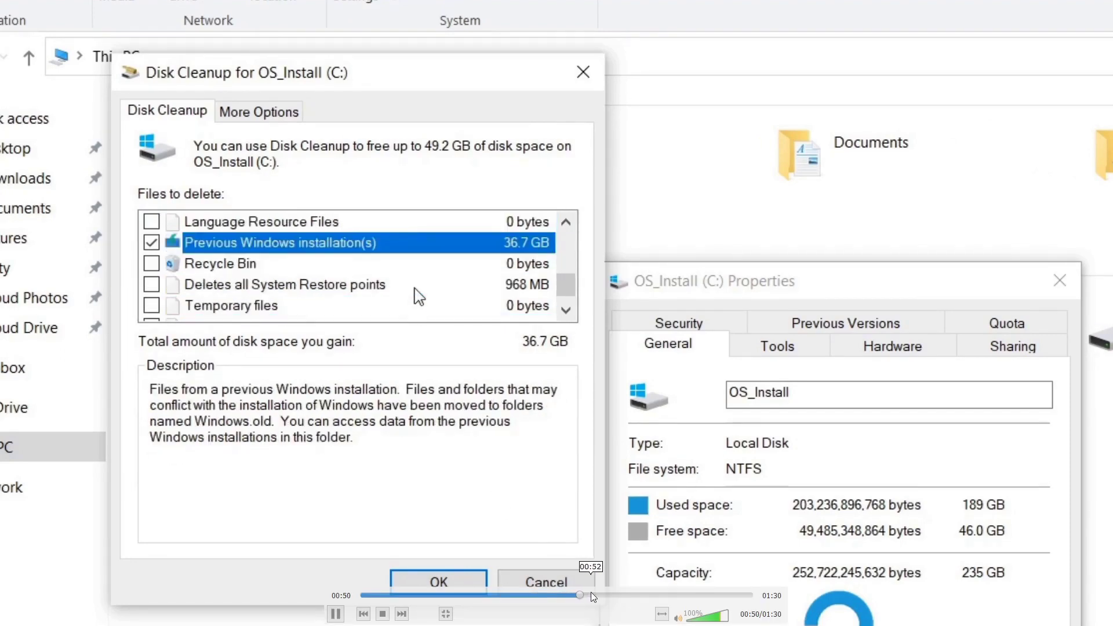
pyautogui.click(590, 592)
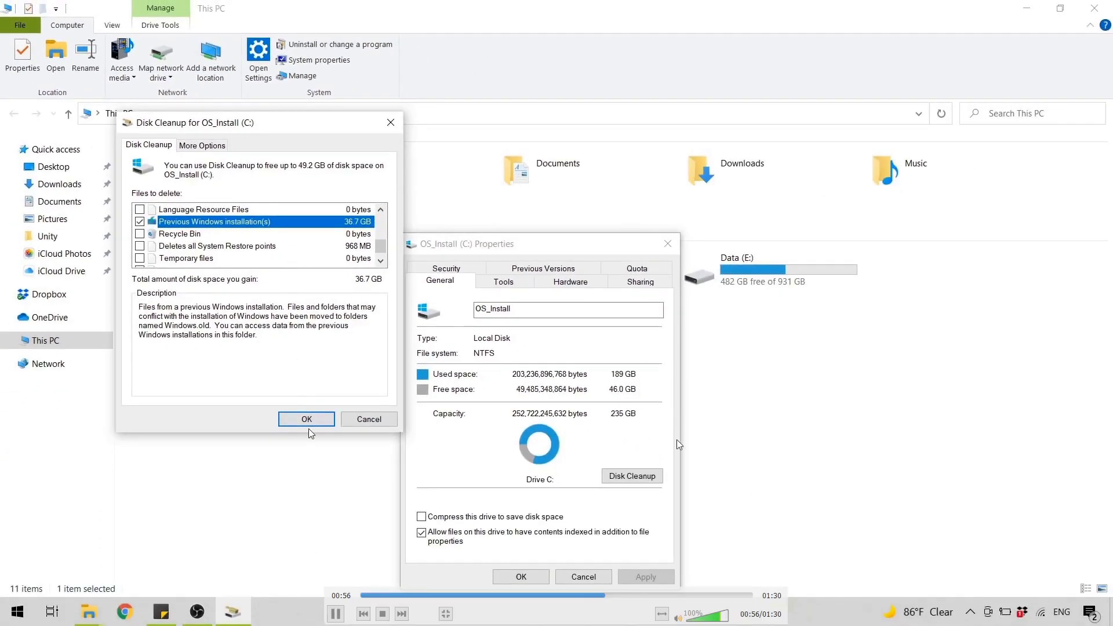
pyautogui.click(721, 596)
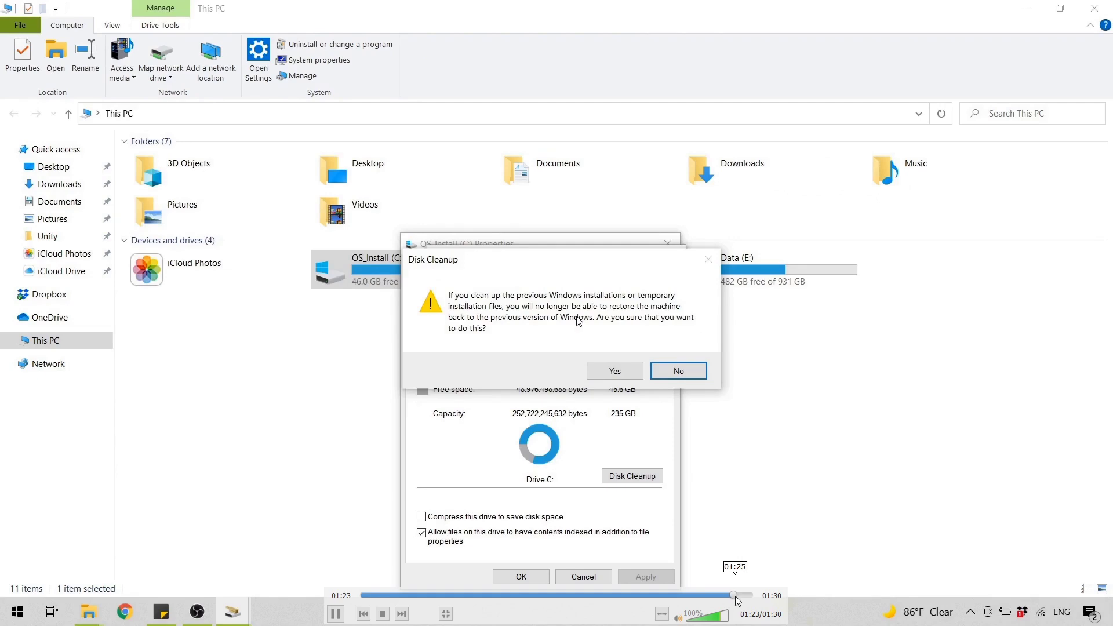
pyautogui.click(735, 596)
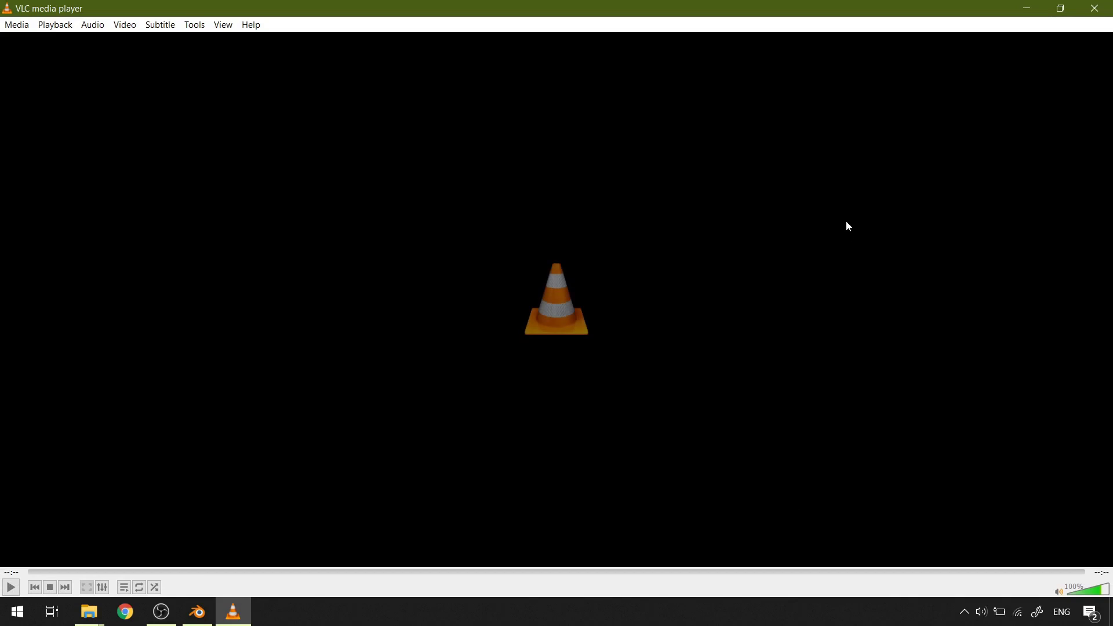
pyautogui.click(1094, 9)
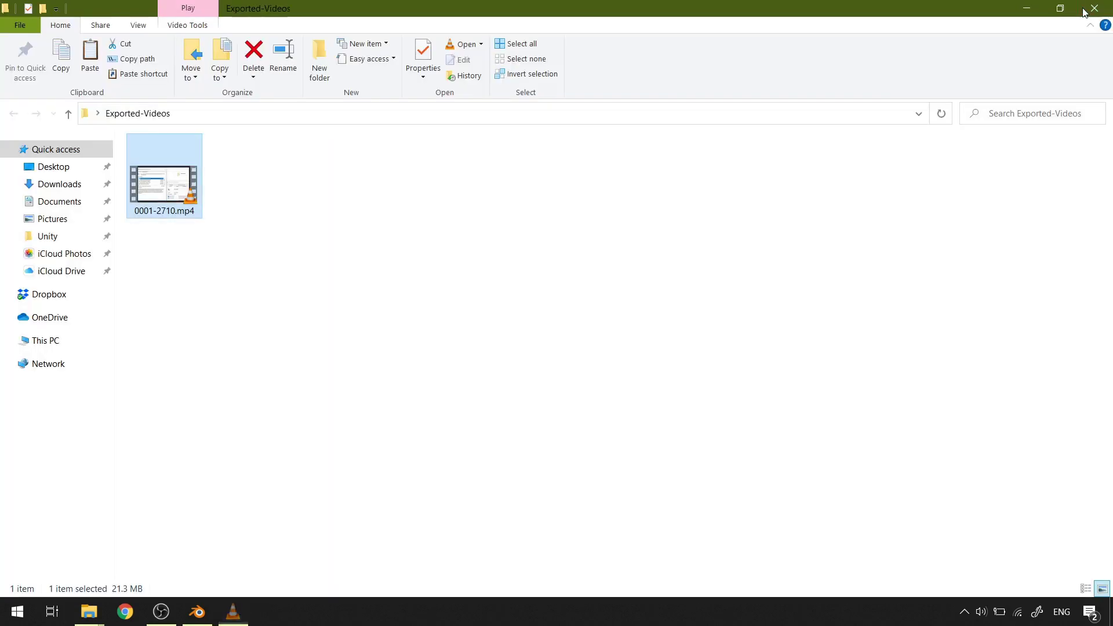
pyautogui.click(1089, 9)
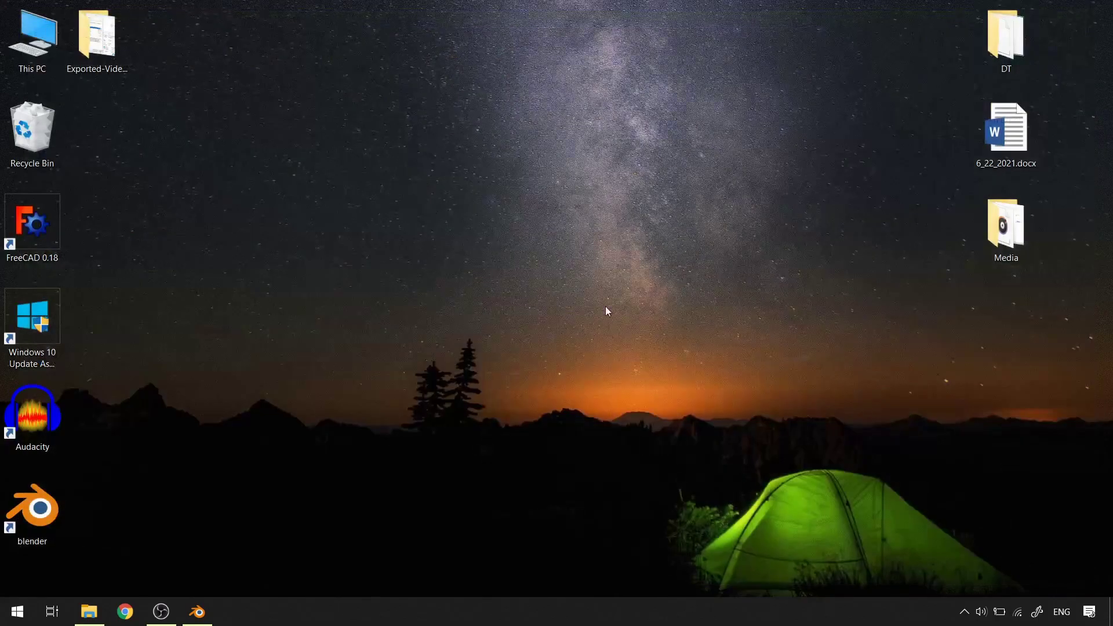
# Return to Blender, close the render window and delete the meta strip from the sequencer.
pyautogui.click(197, 612)
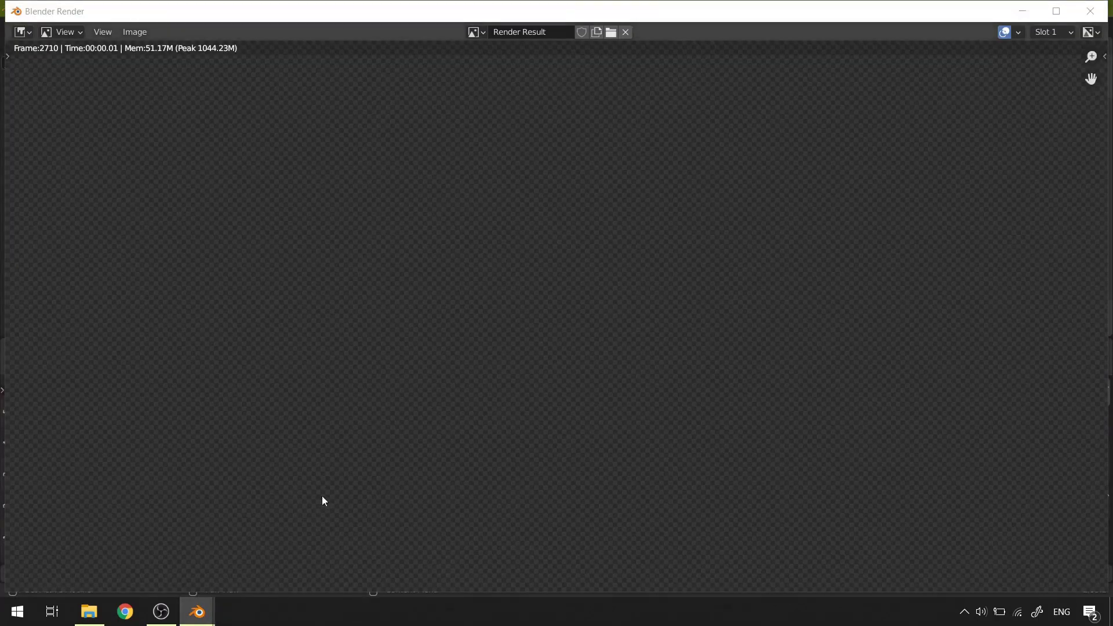
pyautogui.click(1090, 11)
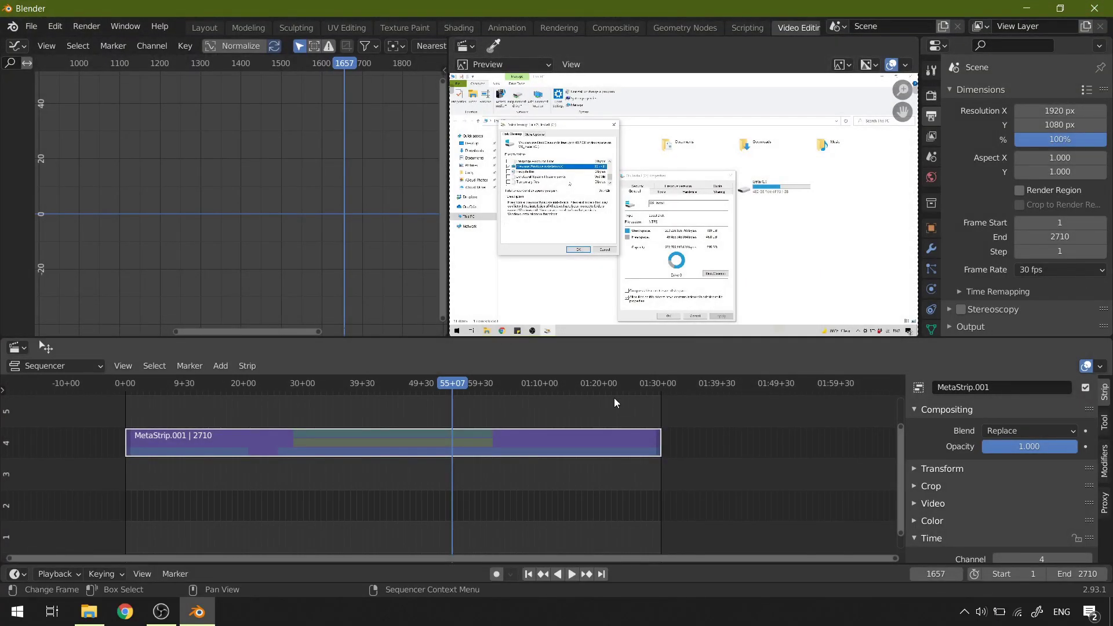
pyautogui.moveTo(614, 398); pyautogui.dragTo(496, 475)
pyautogui.press('Delete')
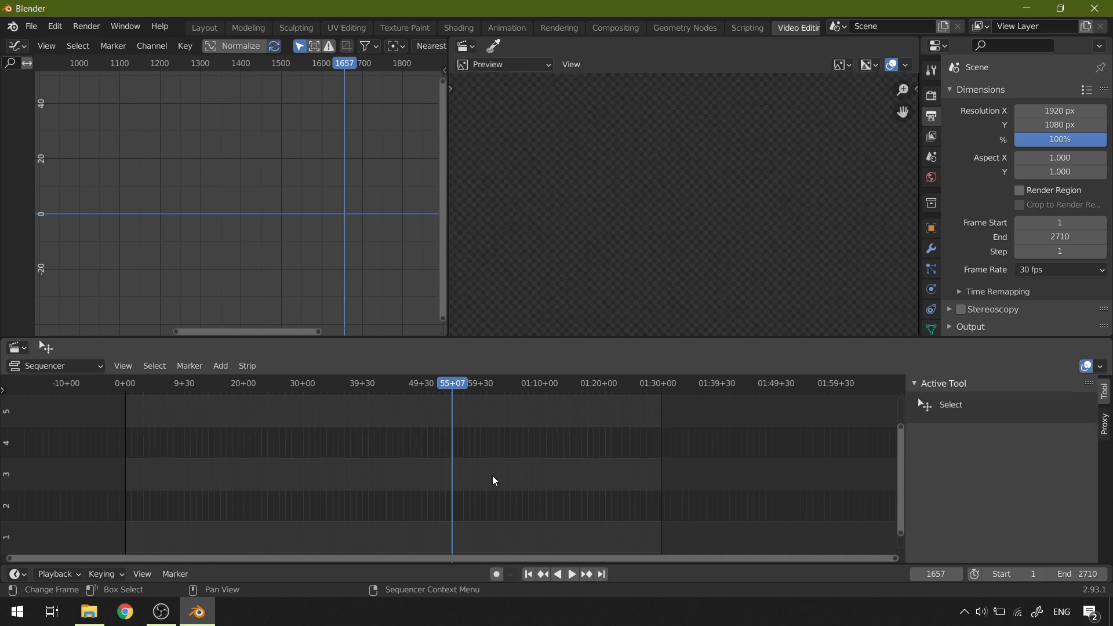
# Add the movie Demo-LongVid.mp4 from the Media folder to the sequencer at the first frame.
pyautogui.click(530, 574)
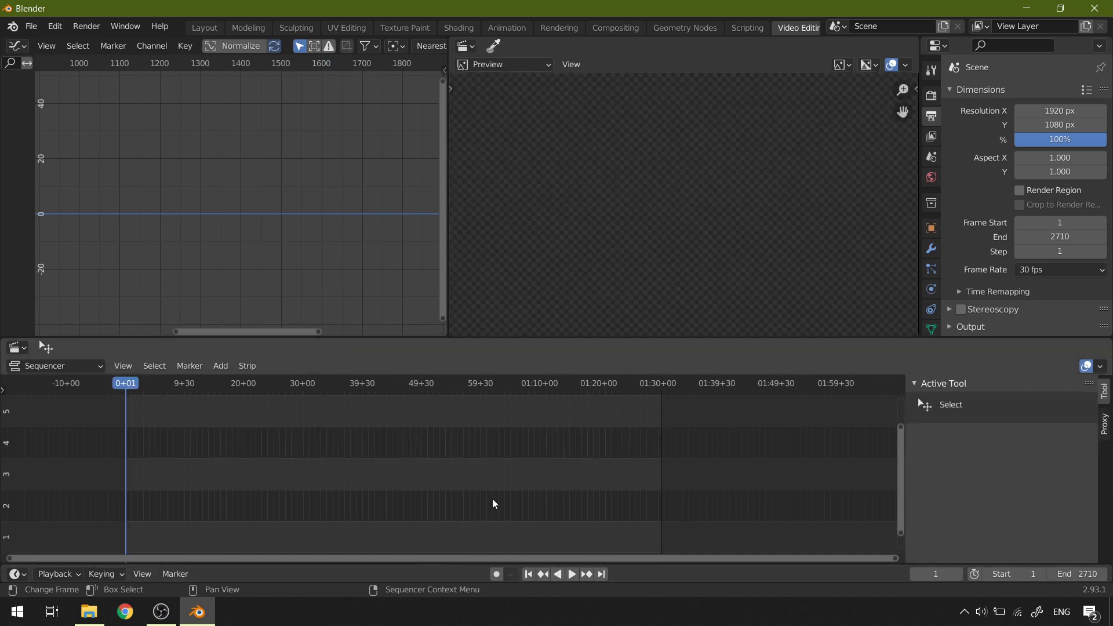
pyautogui.click(220, 366)
pyautogui.click(258, 433)
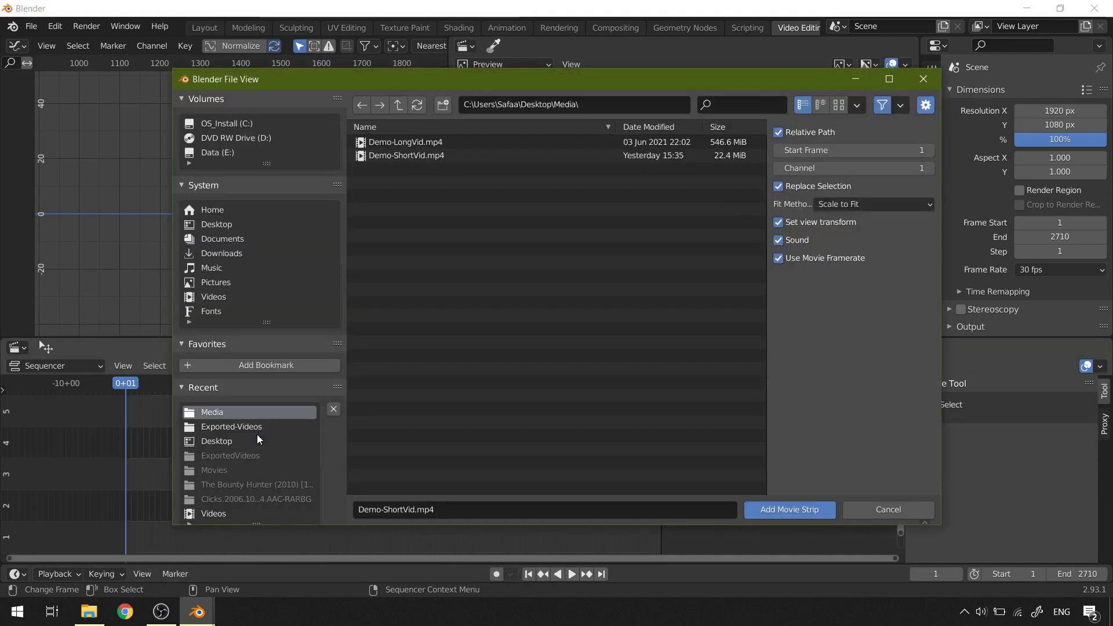
pyautogui.click(373, 142)
pyautogui.click(783, 512)
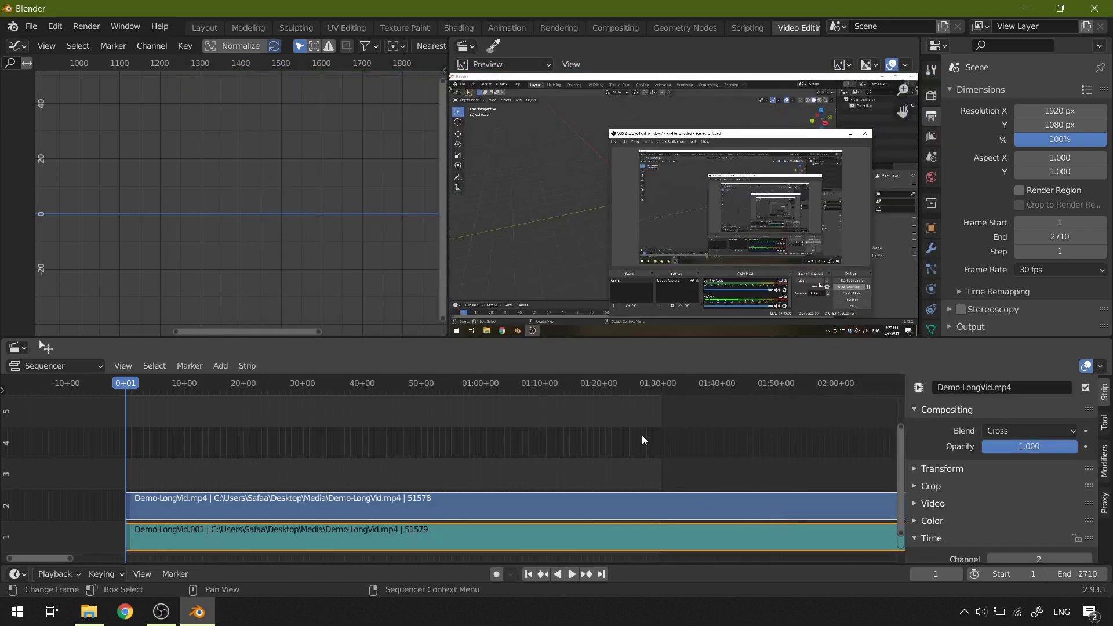
# Scrub the playhead through the whole long clip to about 15:46.
pyautogui.scroll(-5, 649, 450)
pyautogui.scroll(-6, 337, 460)
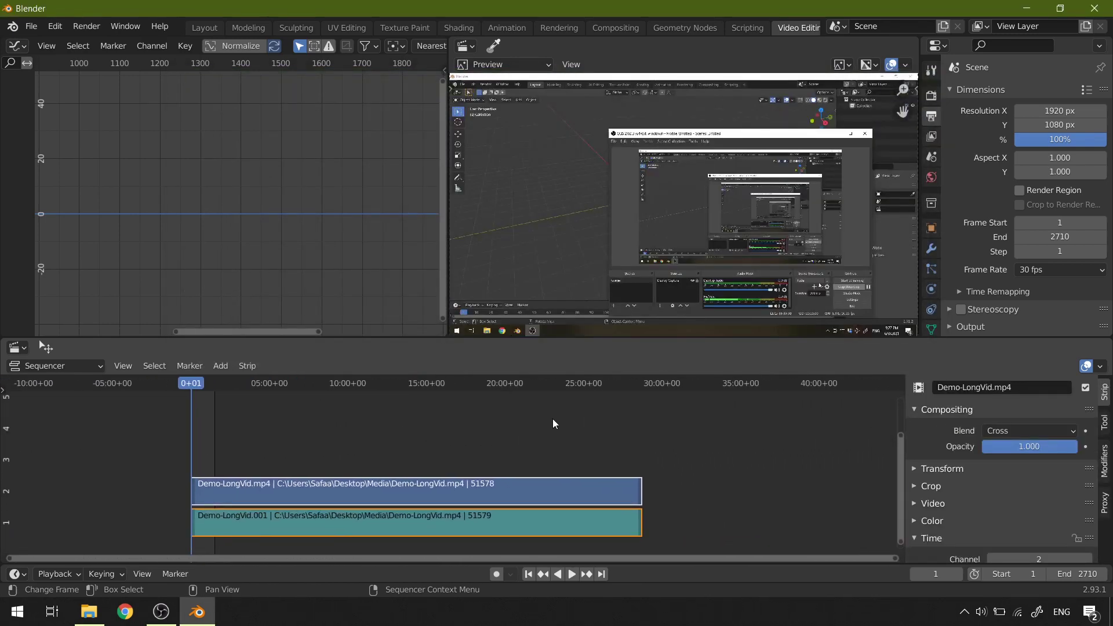
pyautogui.moveTo(191, 379); pyautogui.dragTo(439, 419)
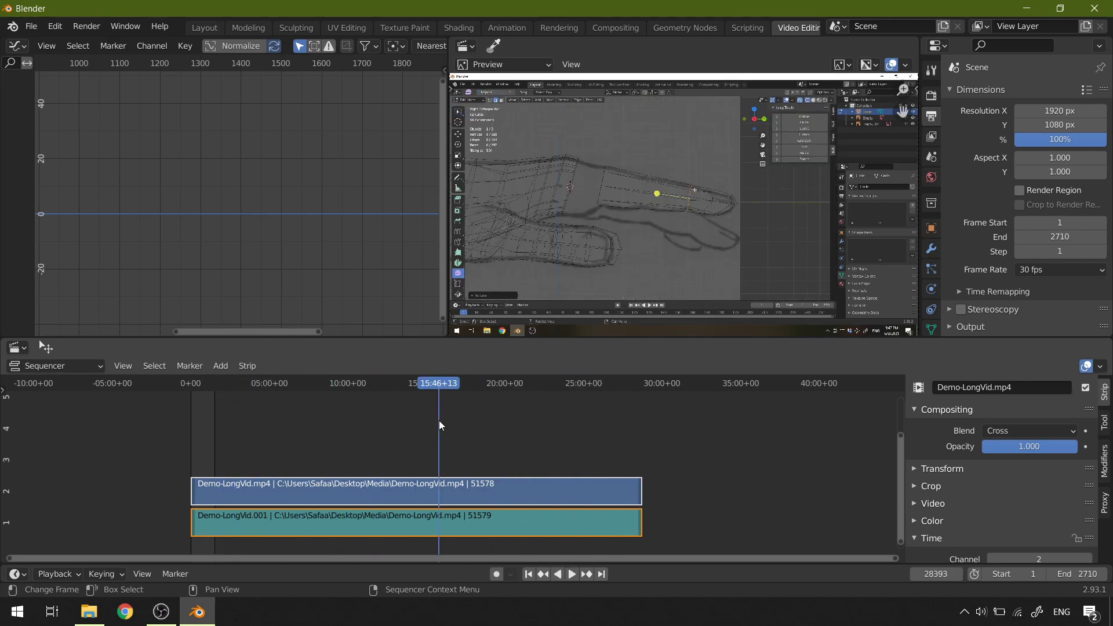
# Check Blender's CPU load in Task Manager while scrubbing the long clip to about 22:35, ending with Blender maximized again.
pyautogui.rightClick(546, 611)
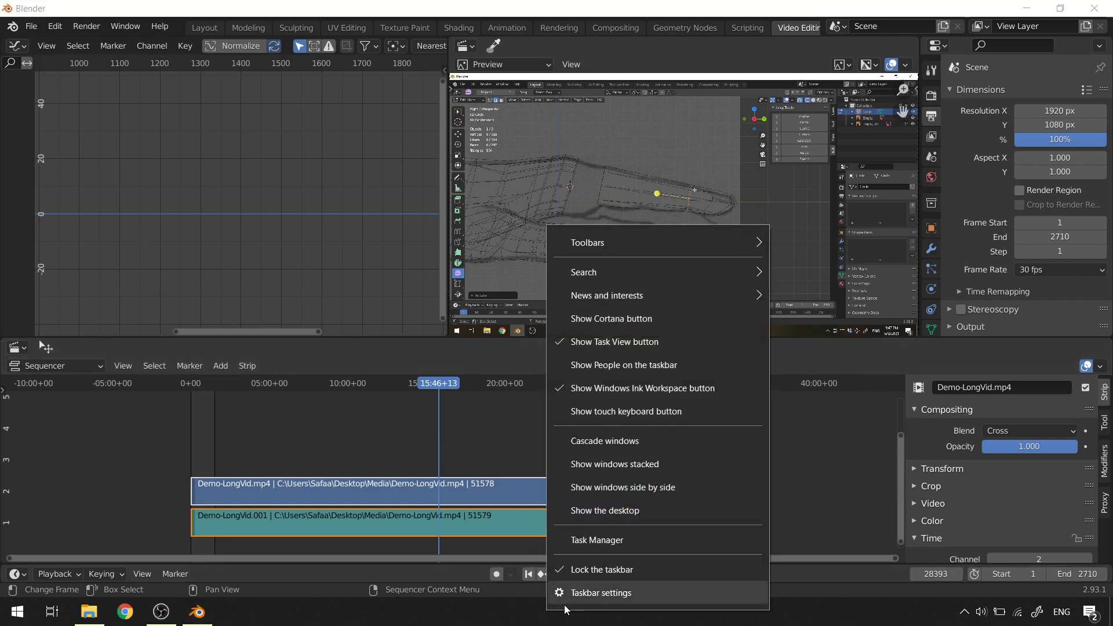
pyautogui.click(600, 540)
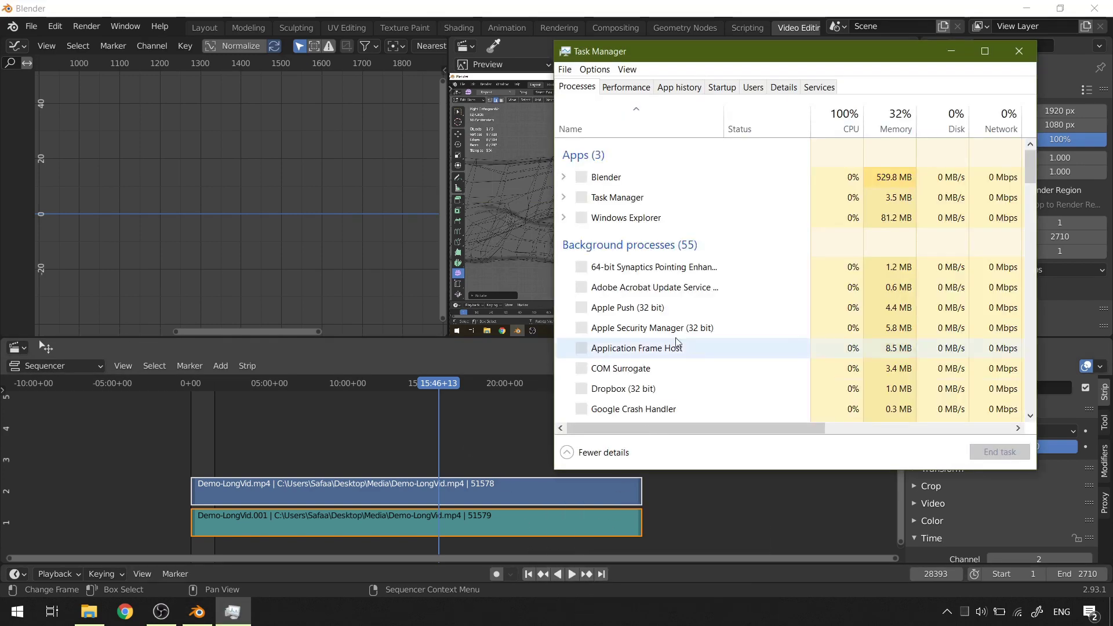
pyautogui.moveTo(603, 8); pyautogui.dragTo(594, 203)
pyautogui.moveTo(442, 488); pyautogui.dragTo(294, 488)
pyautogui.moveTo(637, 497); pyautogui.dragTo(253, 525)
pyautogui.moveTo(419, 516); pyautogui.dragTo(551, 505)
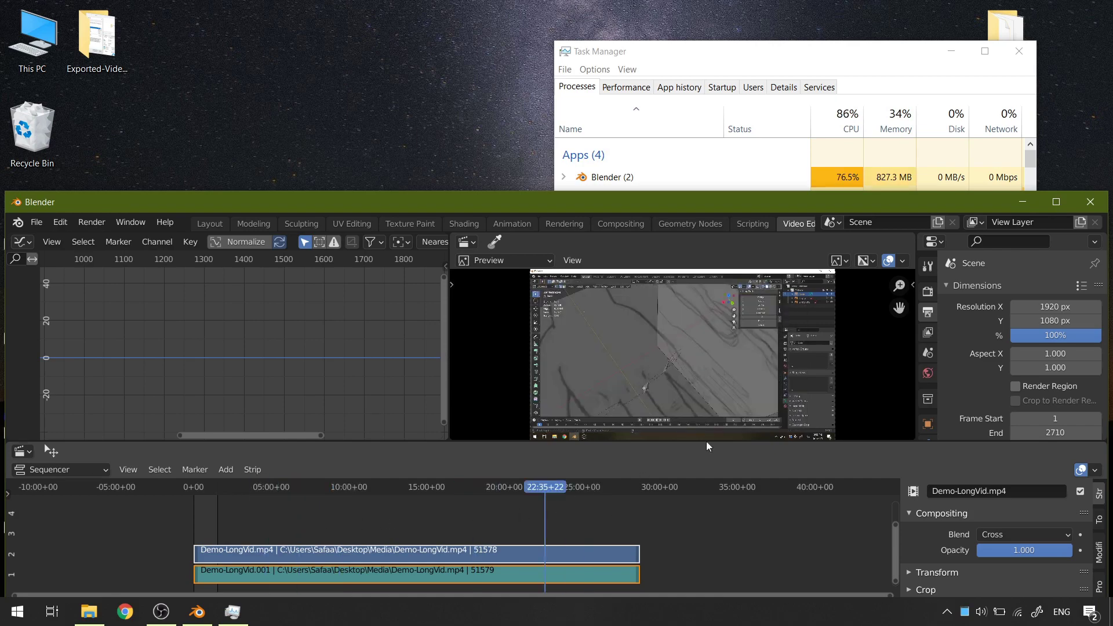
pyautogui.click(1019, 58)
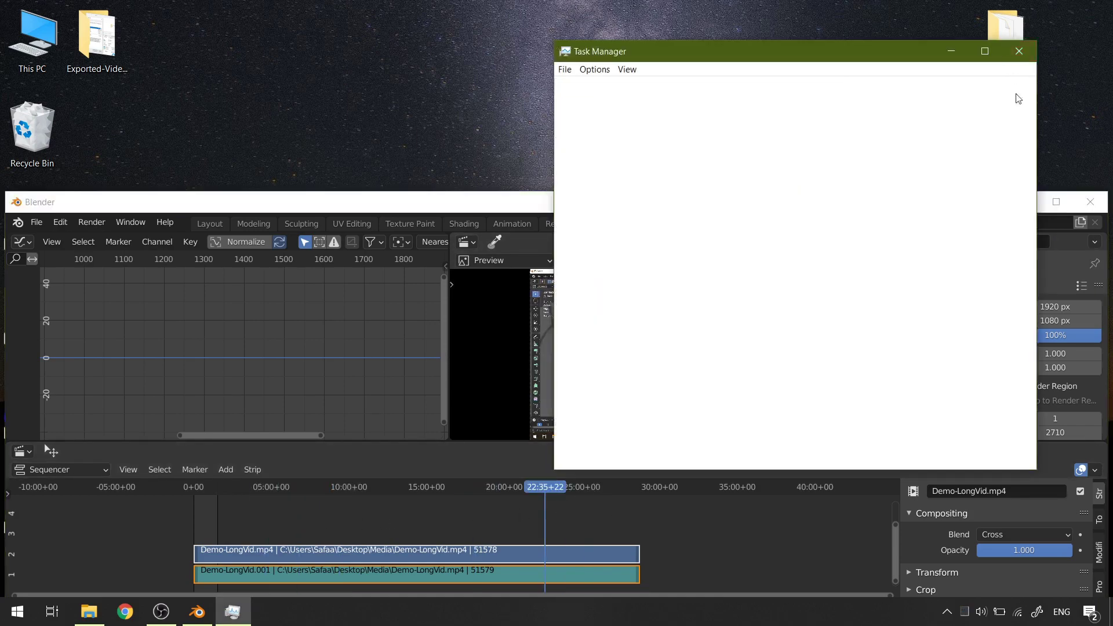
pyautogui.doubleClick(843, 202)
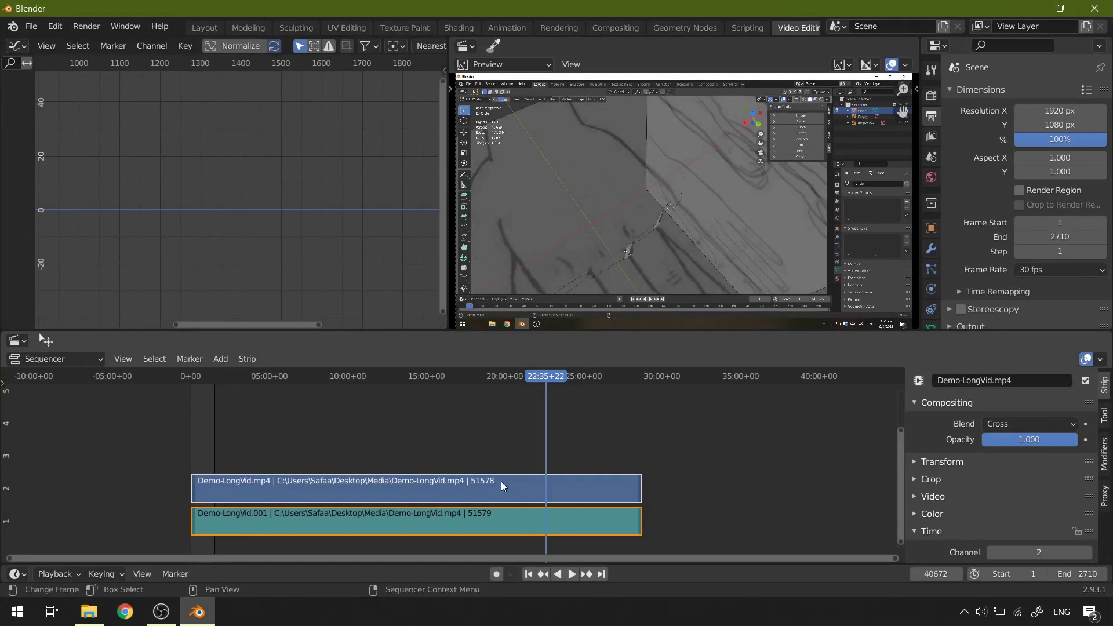
# Set a 50% proxy for the Demo-LongVid.mp4 video strip and rebuild its proxy and timecode indices.
pyautogui.click(481, 482)
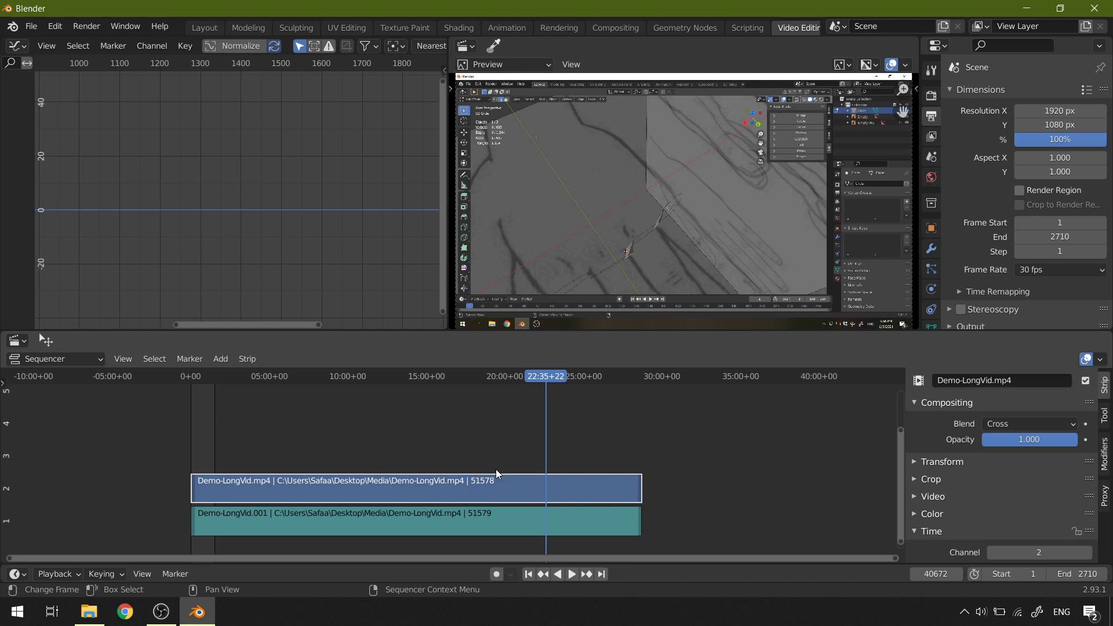
pyautogui.click(1104, 499)
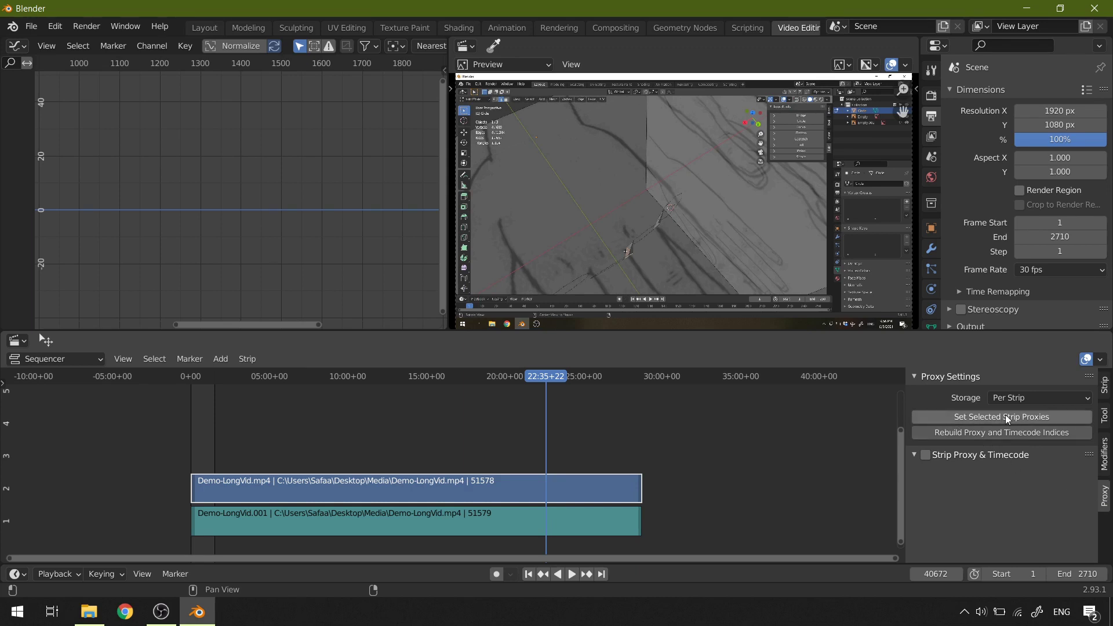
pyautogui.click(1052, 415)
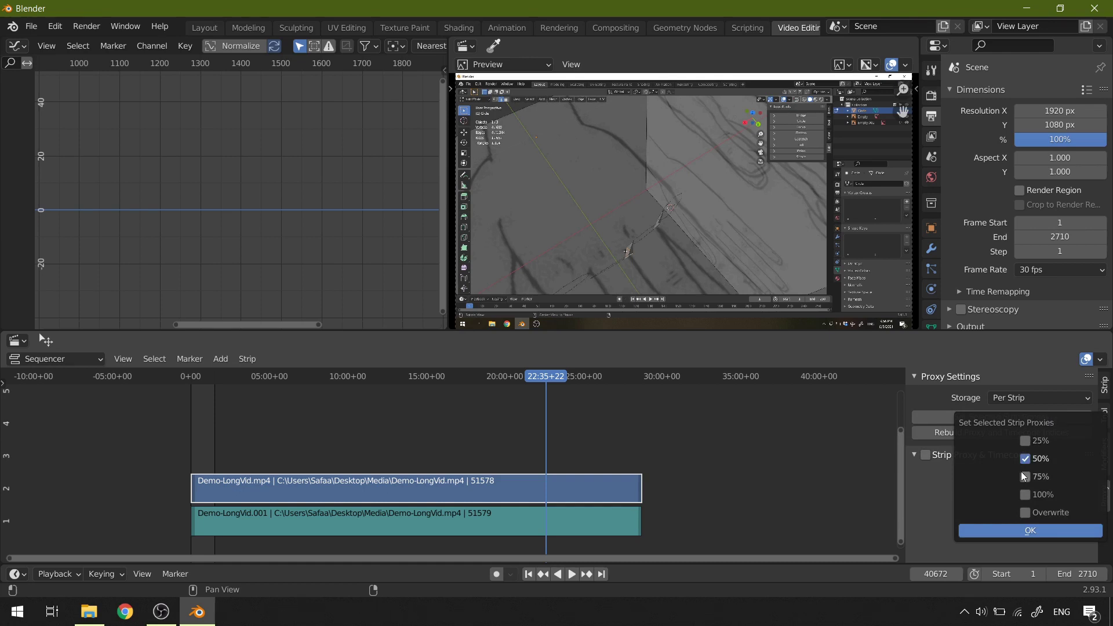
pyautogui.click(992, 530)
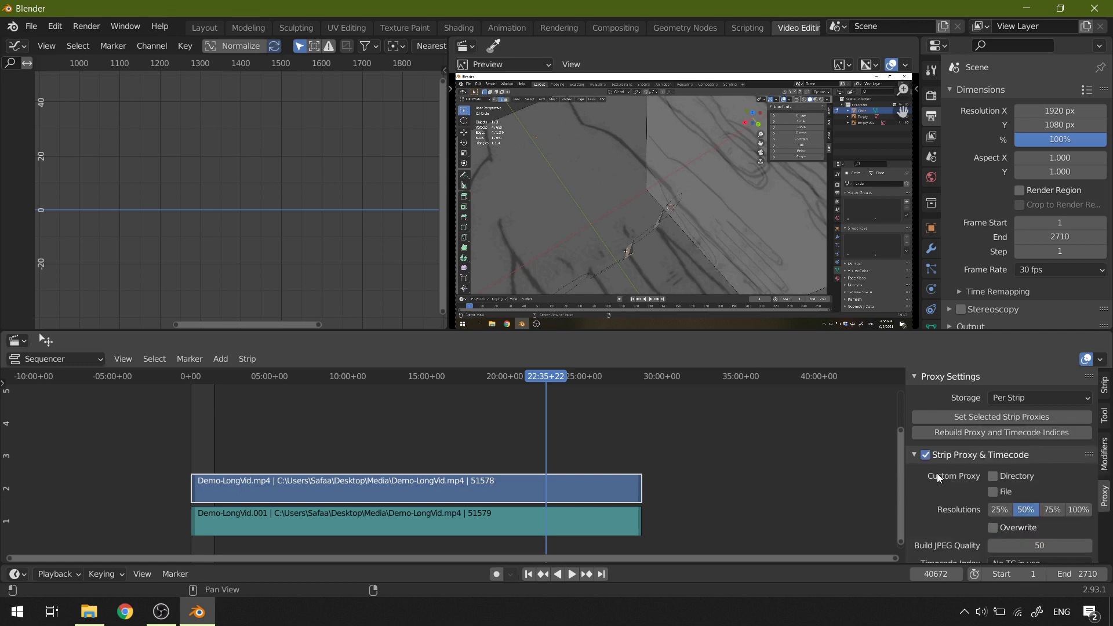
pyautogui.click(1066, 432)
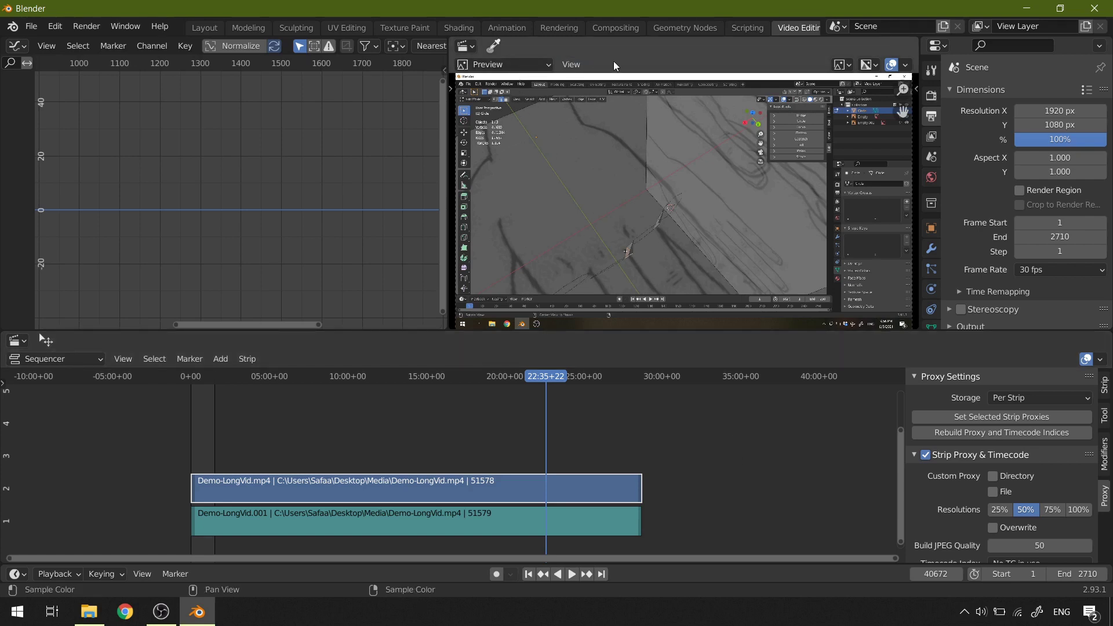
# Set the preview's proxy render size to 50% and test it by scrubbing the playhead to about 21:29.
pyautogui.click(574, 66)
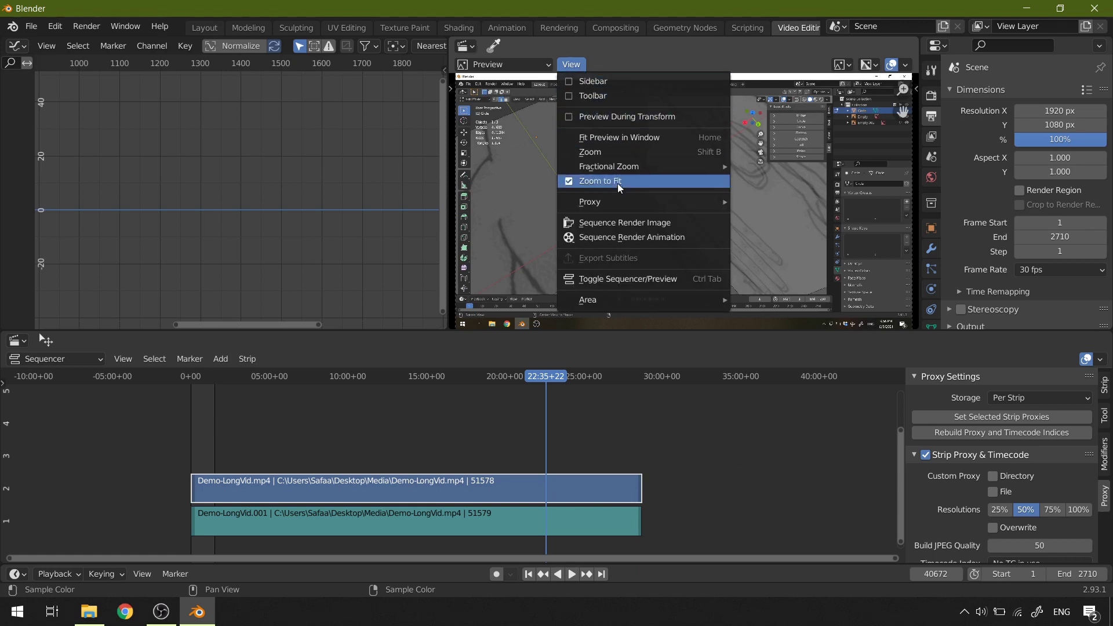
pyautogui.moveTo(616, 203)
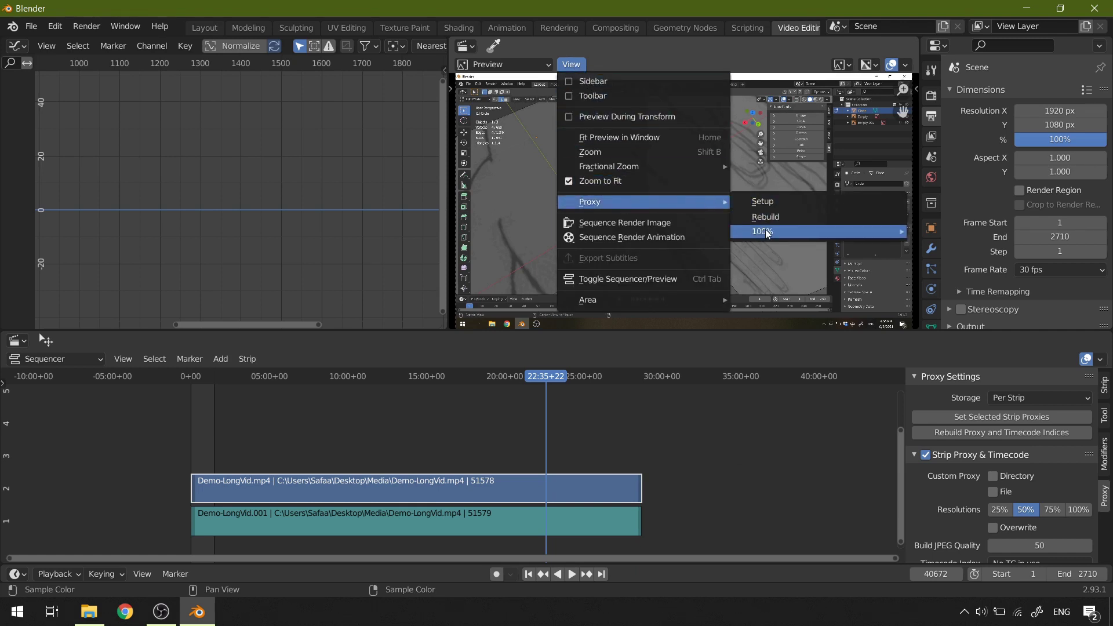
pyautogui.click(806, 232)
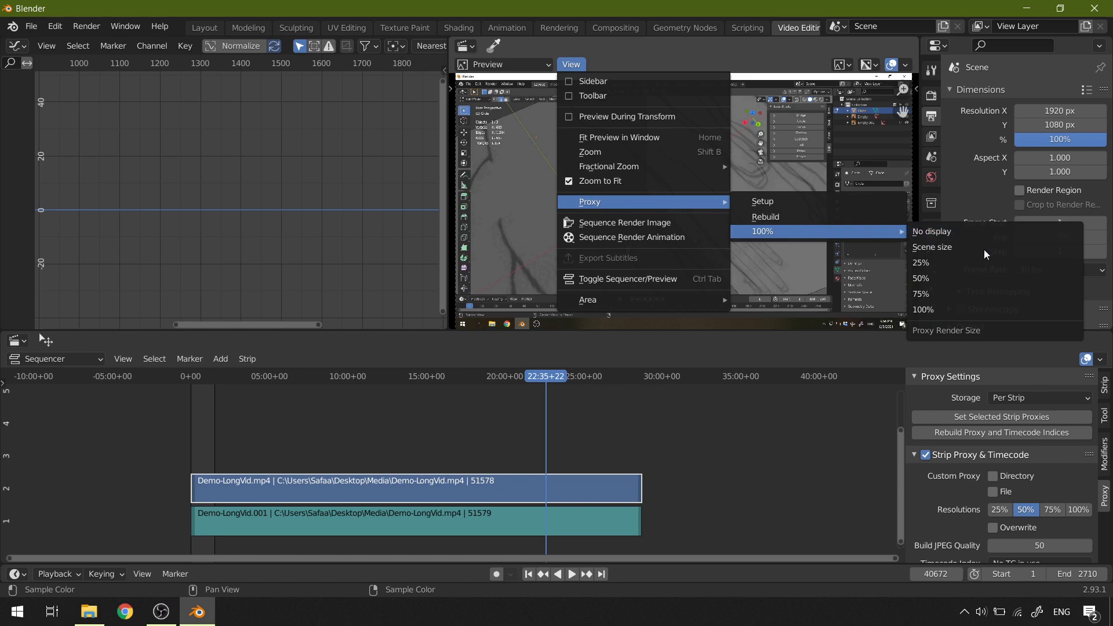
pyautogui.click(962, 283)
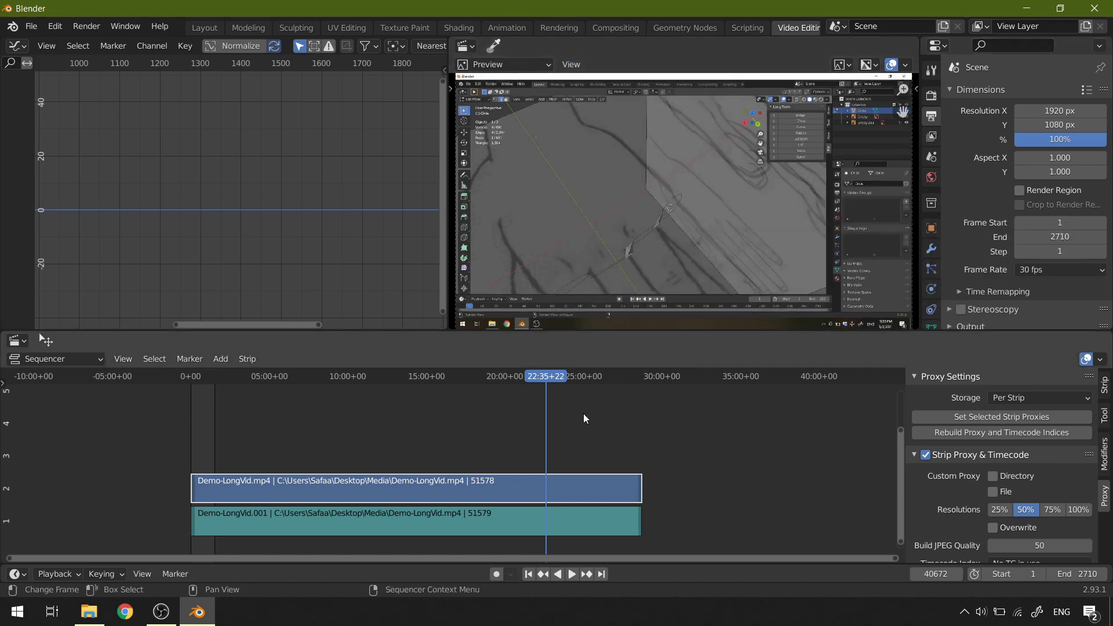
pyautogui.moveTo(546, 375); pyautogui.dragTo(528, 464)
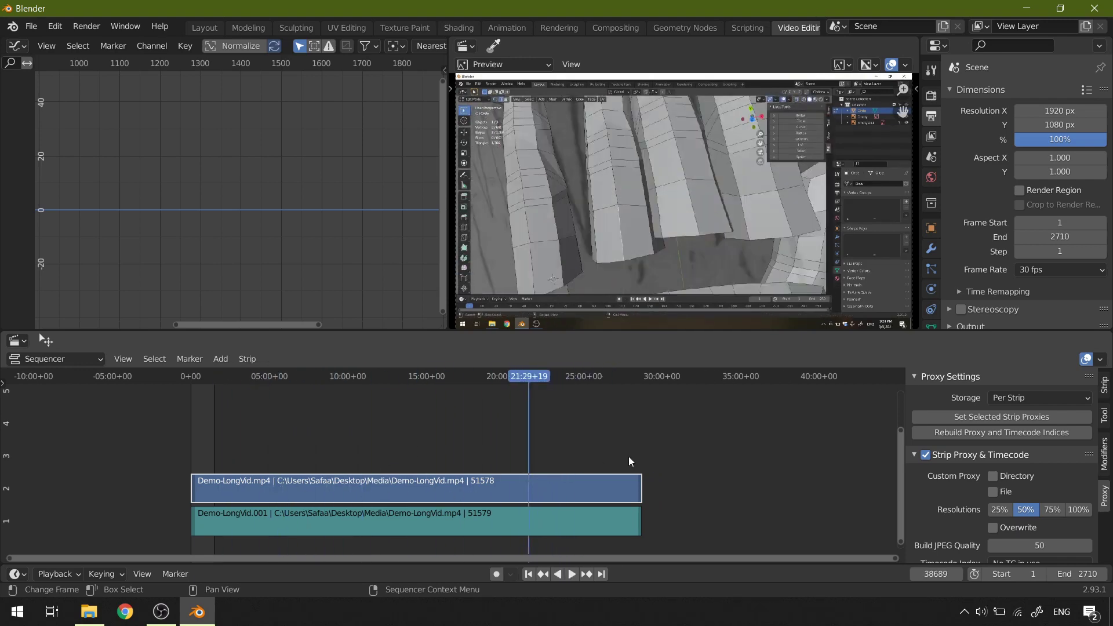
# Check Blender's CPU load in Task Manager while scrubbing the proxied clip to about 11:57, ending with Task Manager closed and Blender maximized.
pyautogui.moveTo(666, 7); pyautogui.dragTo(622, 225)
pyautogui.rightClick(644, 615)
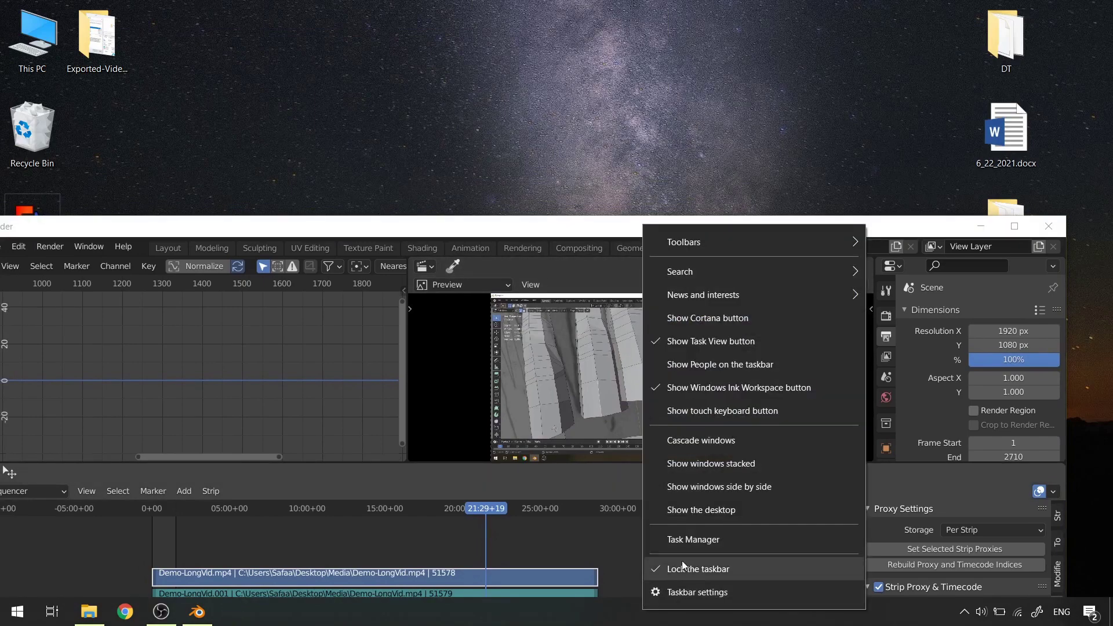
pyautogui.click(700, 534)
pyautogui.click(458, 224)
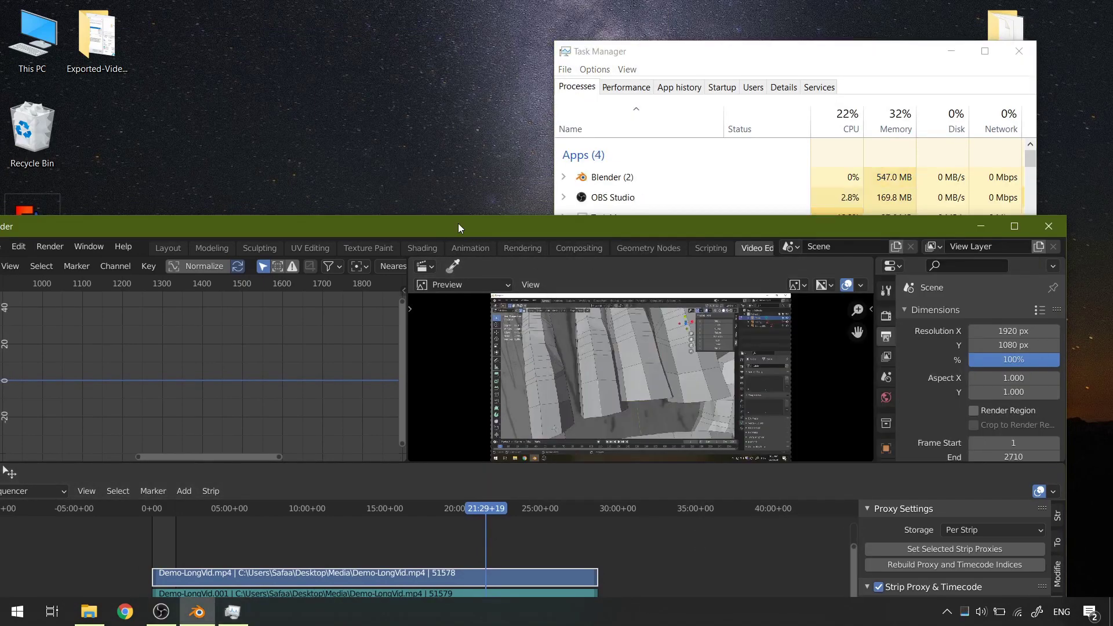
pyautogui.moveTo(458, 223); pyautogui.dragTo(476, 203)
pyautogui.moveTo(508, 490); pyautogui.dragTo(353, 592)
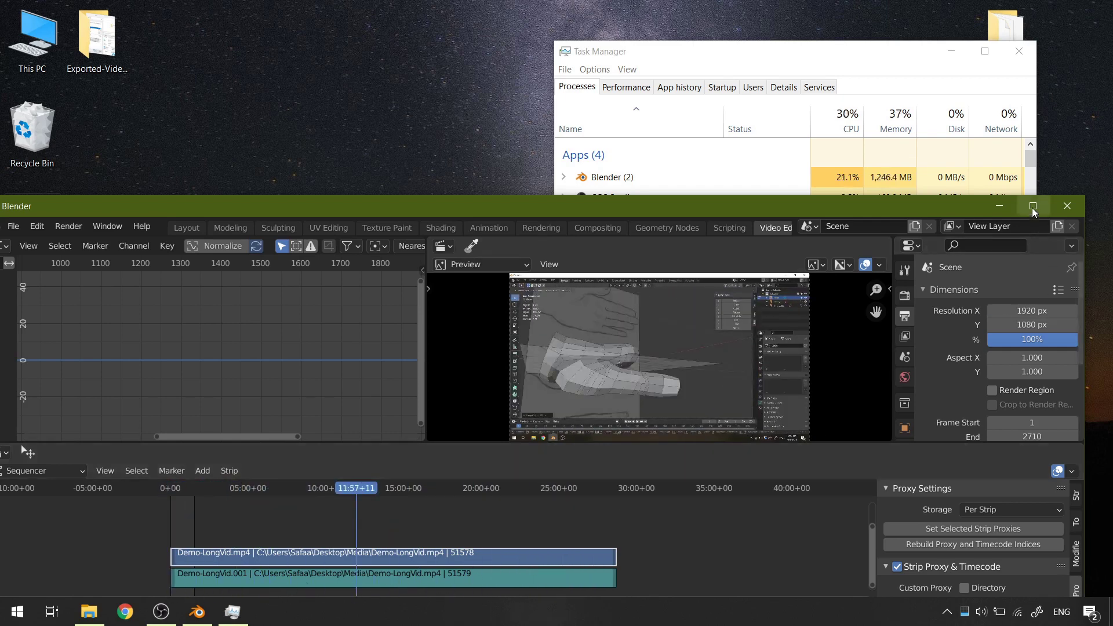
pyautogui.click(1023, 49)
pyautogui.click(1035, 204)
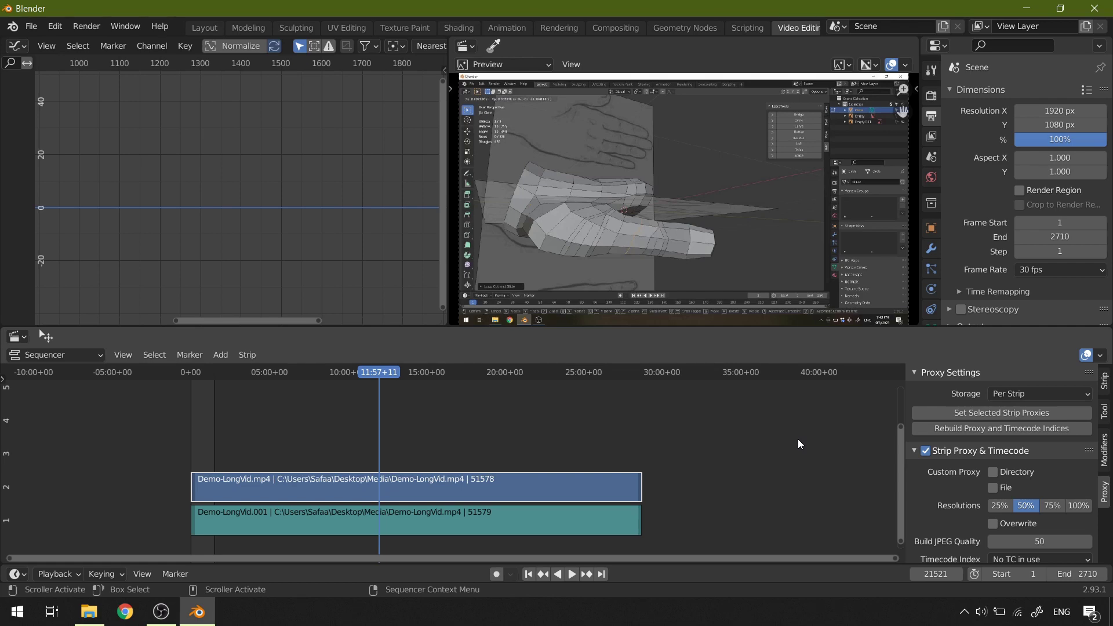
# In File Explorer, compare Demo-LongVid.mp4 in the Media folder with proxy_50.avi inside BL_proxy's Demo-LongVid.mp4 folder, and return to Media.
pyautogui.click(1031, 7)
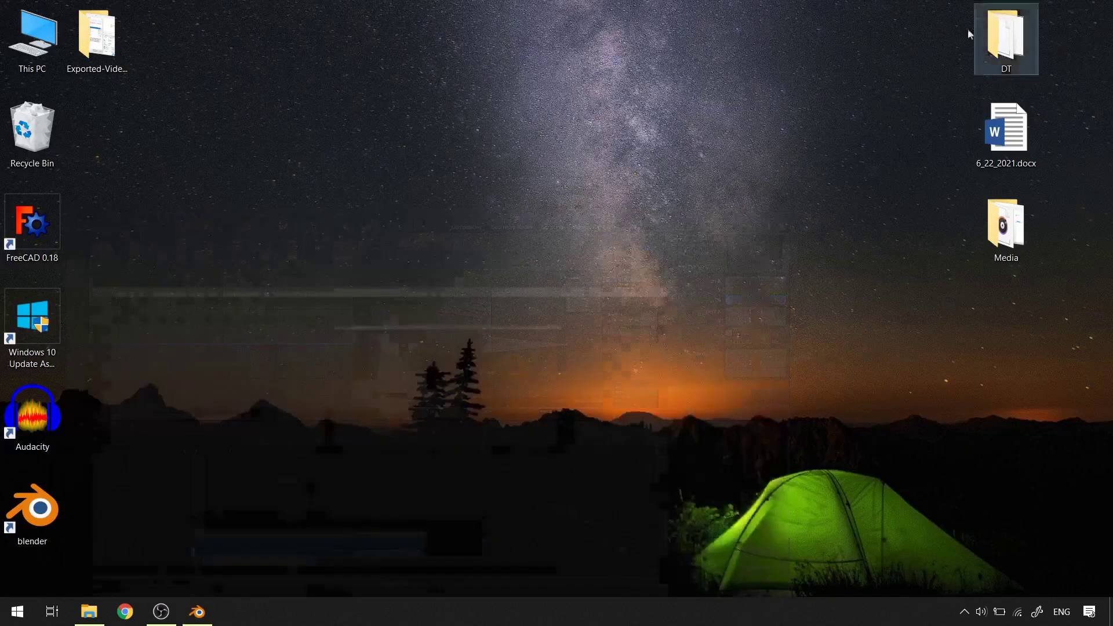
pyautogui.doubleClick(1020, 233)
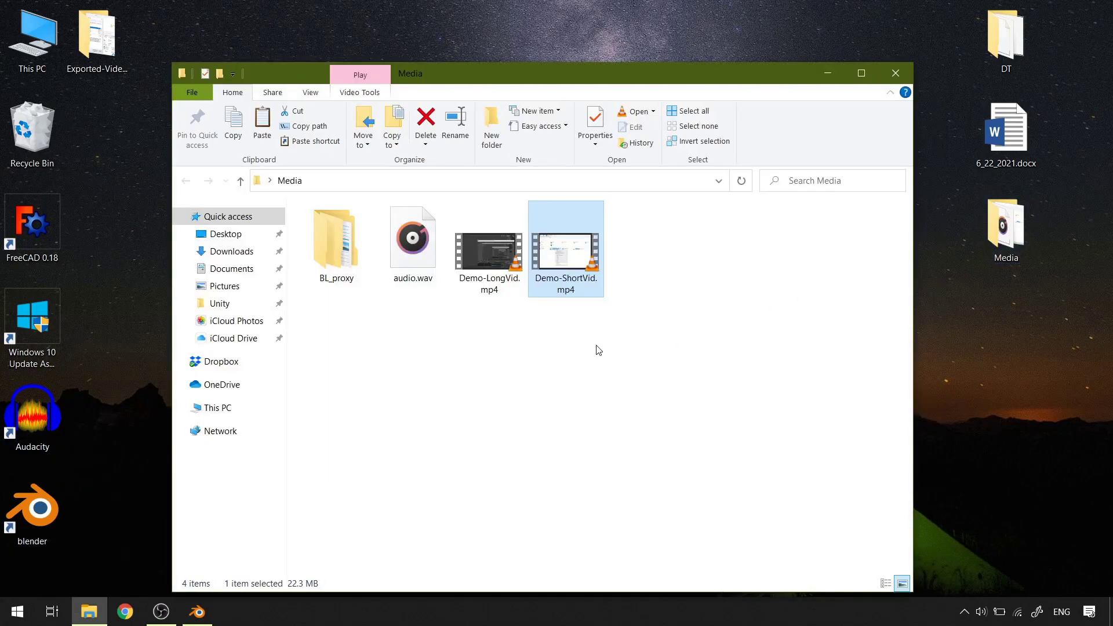
pyautogui.click(486, 288)
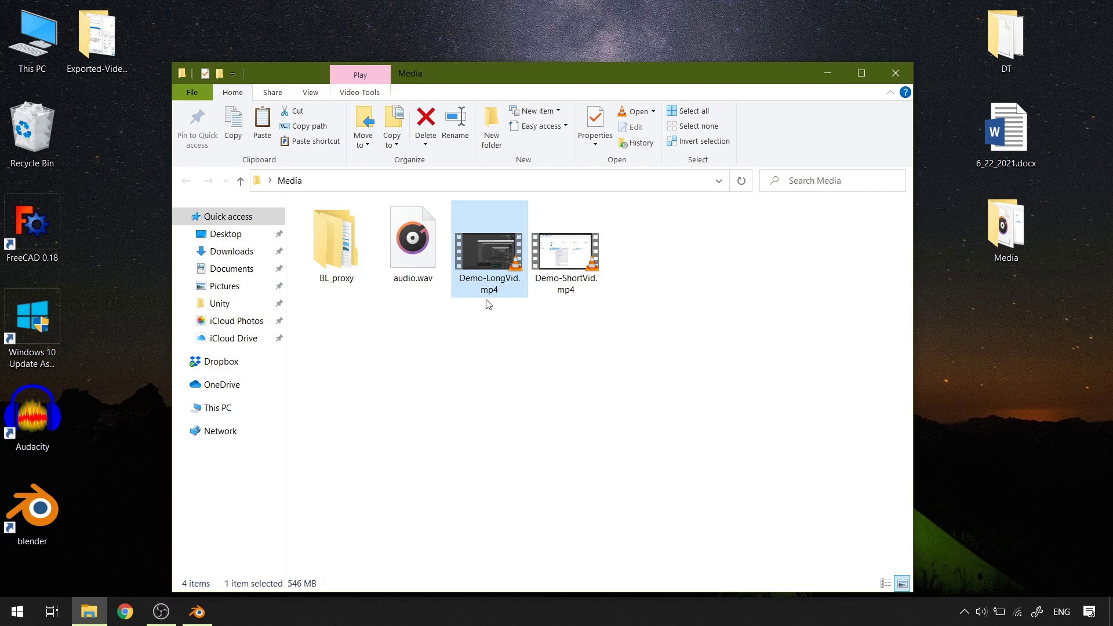
pyautogui.click(348, 282)
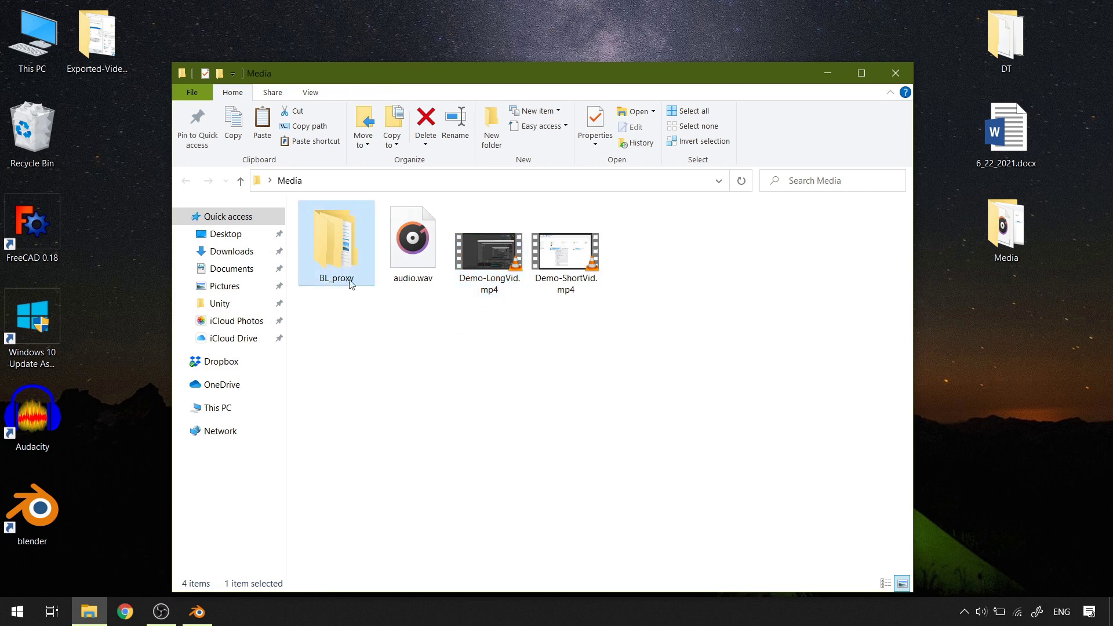
pyautogui.doubleClick(349, 251)
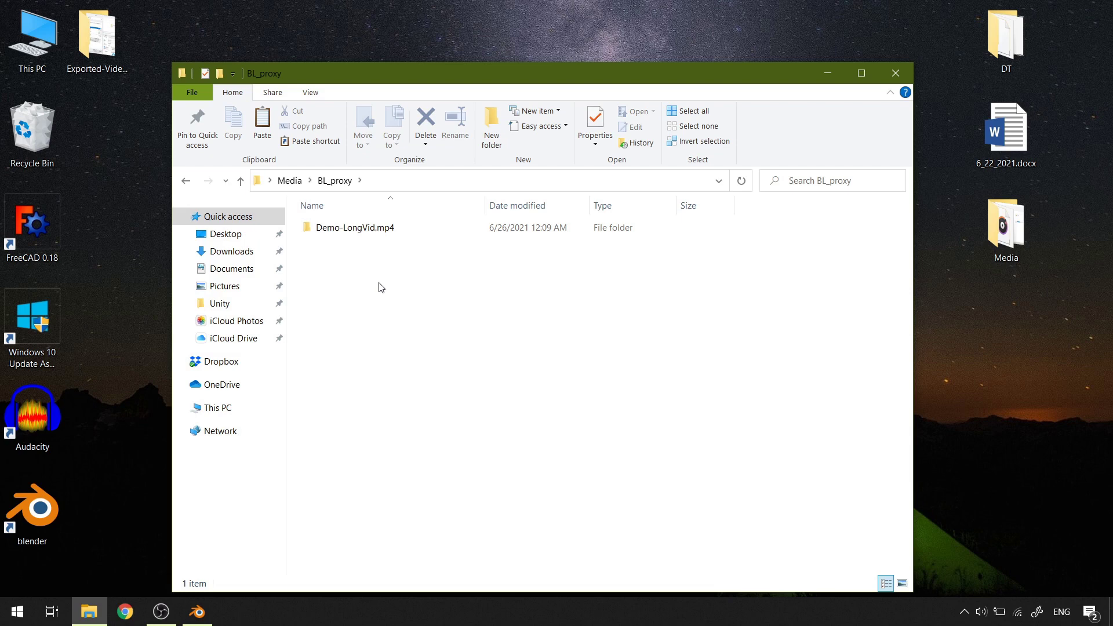
pyautogui.doubleClick(385, 230)
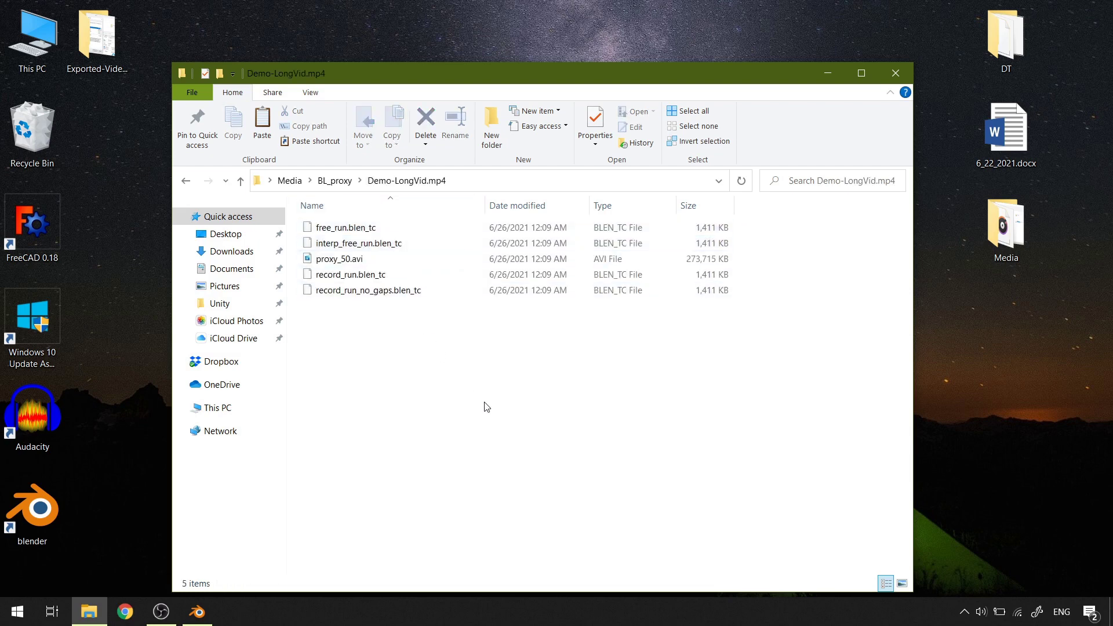
pyautogui.click(390, 261)
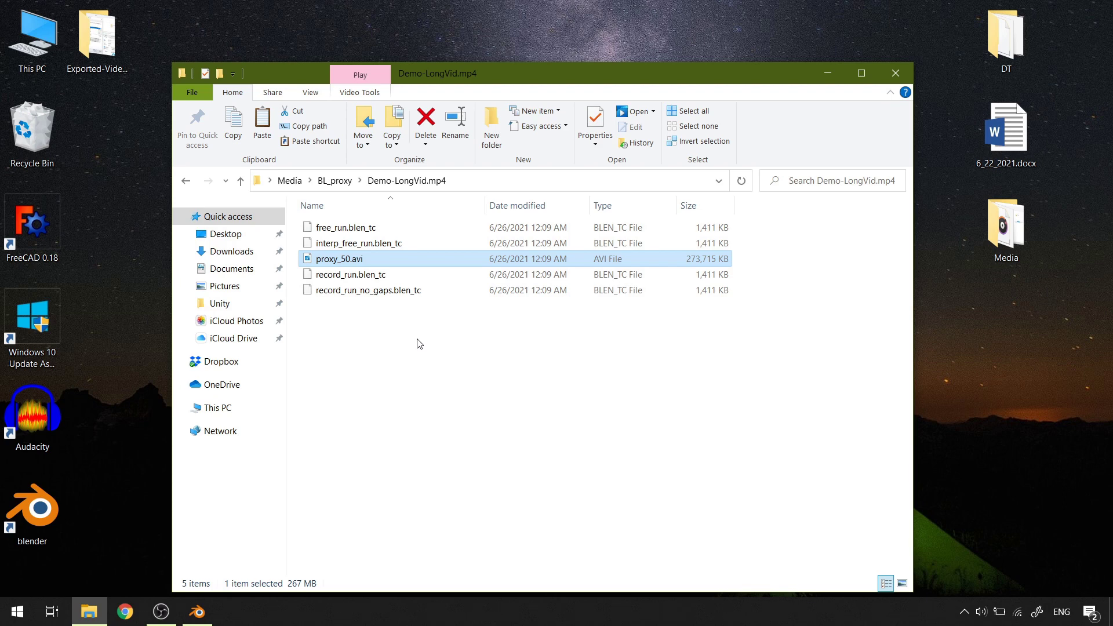
pyautogui.click(289, 180)
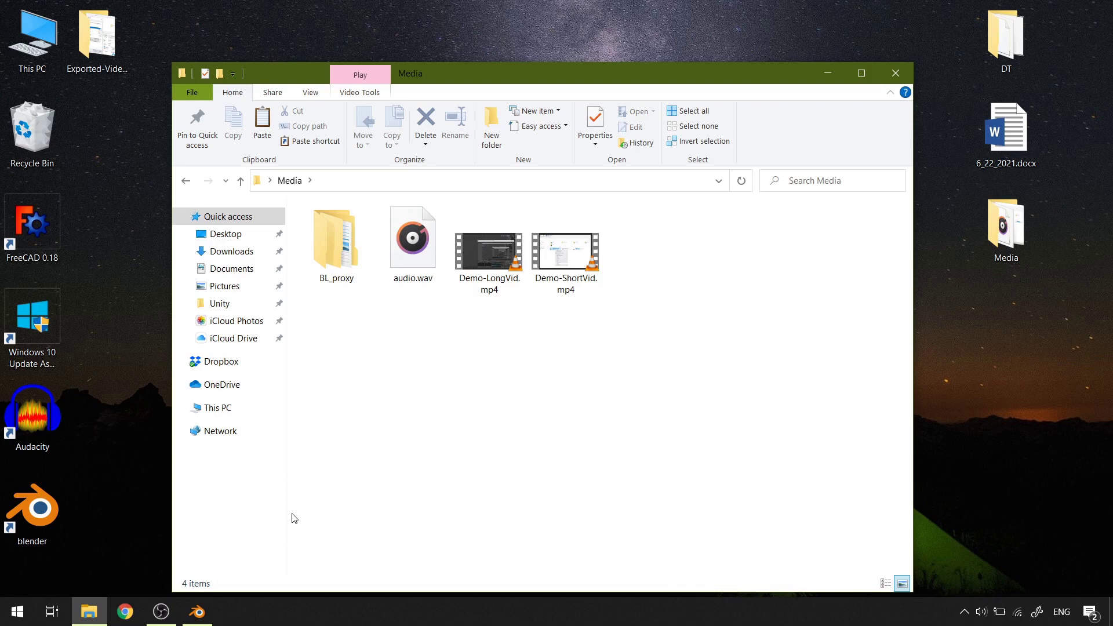
pyautogui.click(161, 612)
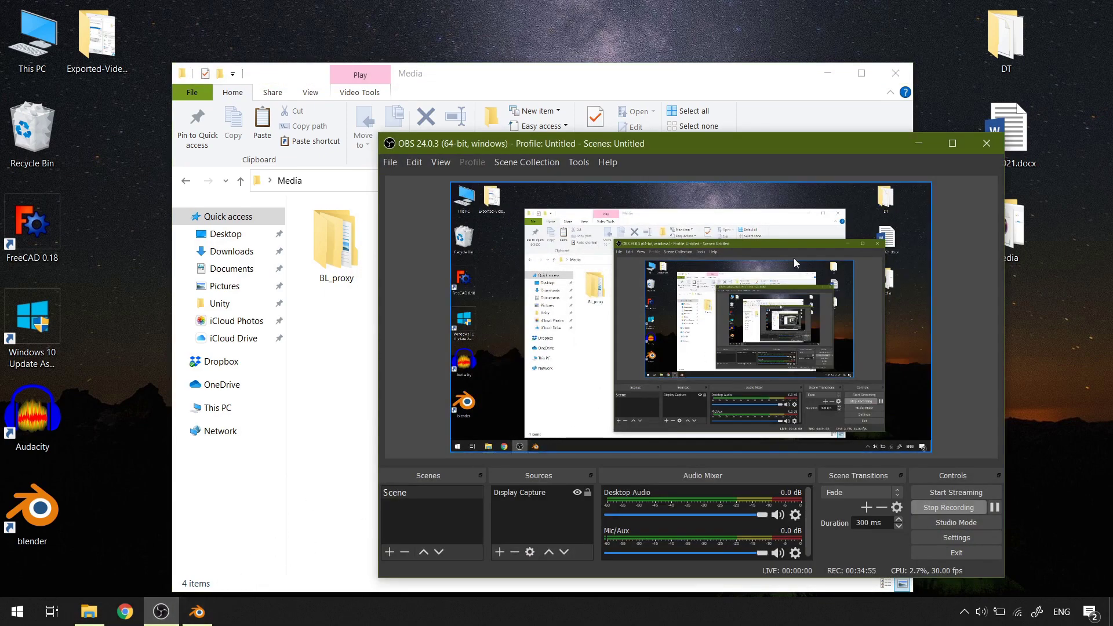
pyautogui.click(919, 144)
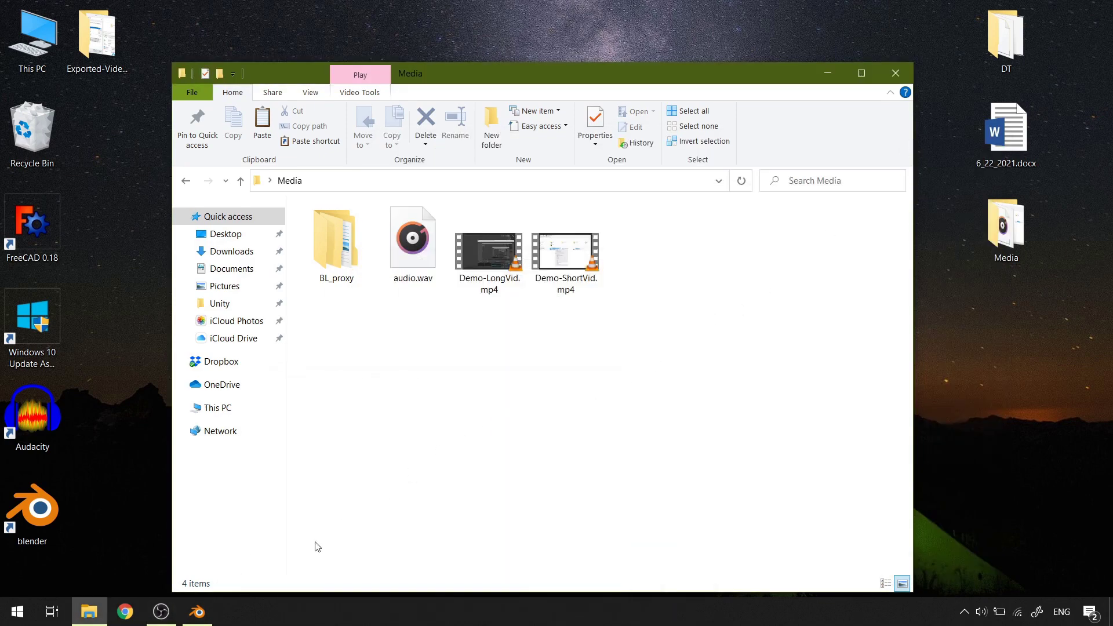
# Switch back to Blender, delete both Demo-LongVid strips from the sequencer and return the playhead to frame 1.
pyautogui.click(197, 613)
pyautogui.moveTo(469, 432); pyautogui.dragTo(388, 523)
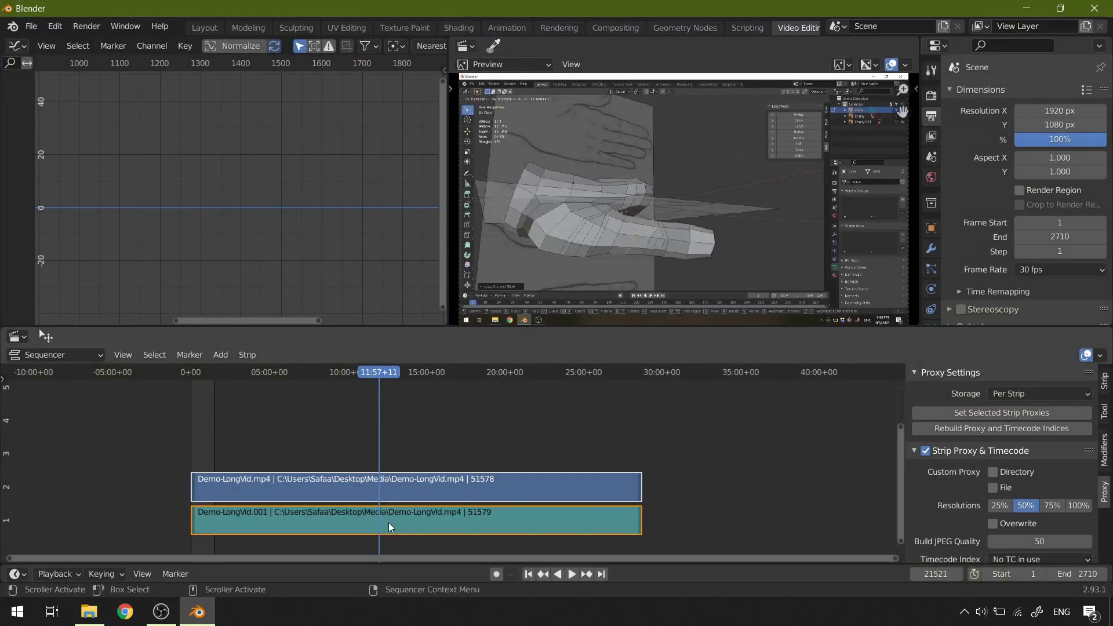
pyautogui.press('Delete')
pyautogui.click(529, 574)
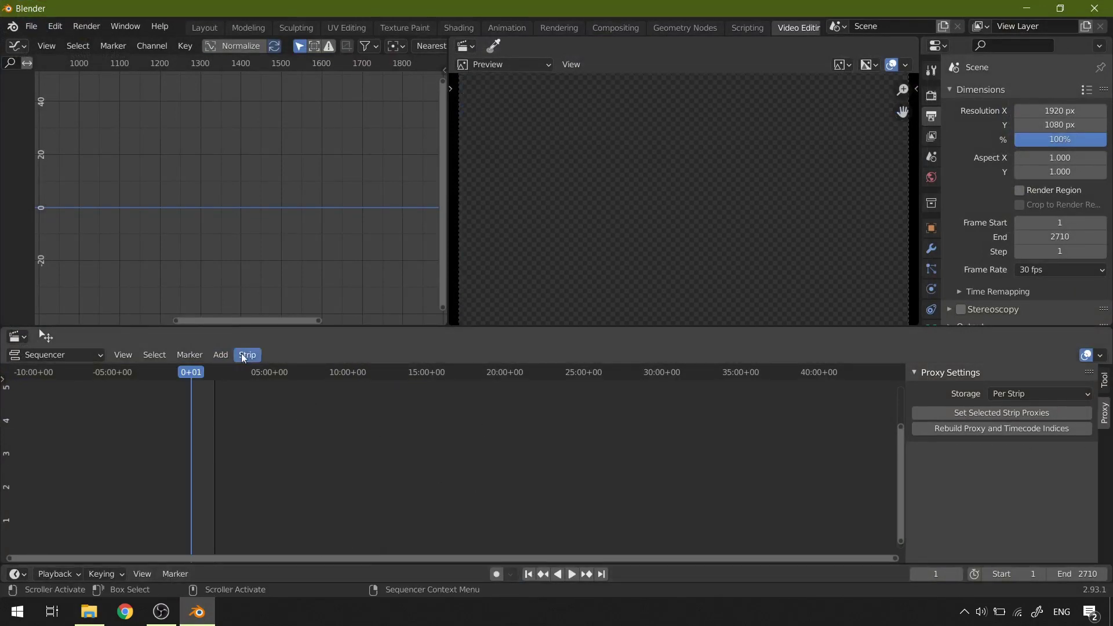
# Add audio.wav from the Desktop's Media folder as a sound strip in channel 1, starting at frame 1.
pyautogui.click(224, 354)
pyautogui.click(258, 426)
pyautogui.click(231, 226)
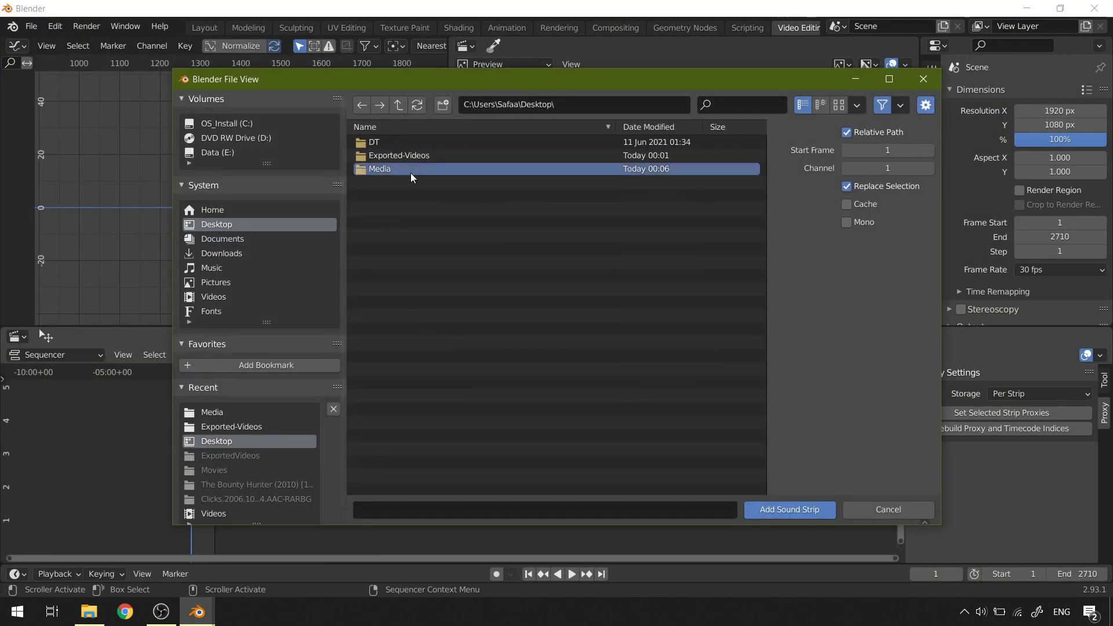
pyautogui.doubleClick(410, 169)
pyautogui.doubleClick(402, 156)
# Turn on the waveform display for the audio.wav strip and examine the waveform up close.
pyautogui.scroll(6, 343, 475)
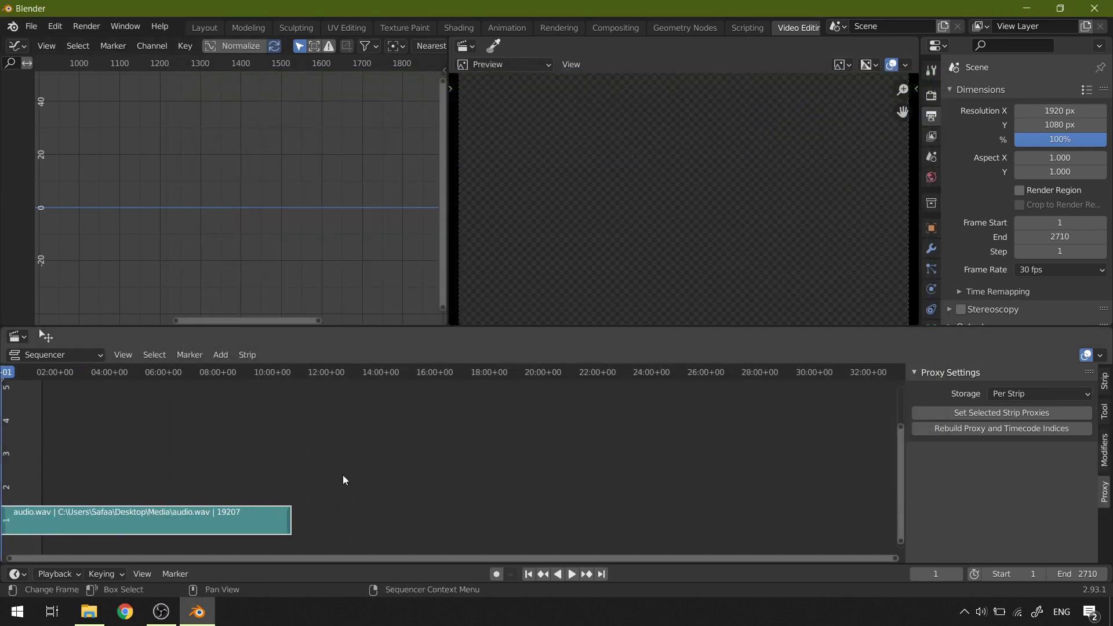
pyautogui.moveTo(501, 452); pyautogui.dragTo(480, 442, button='middle')
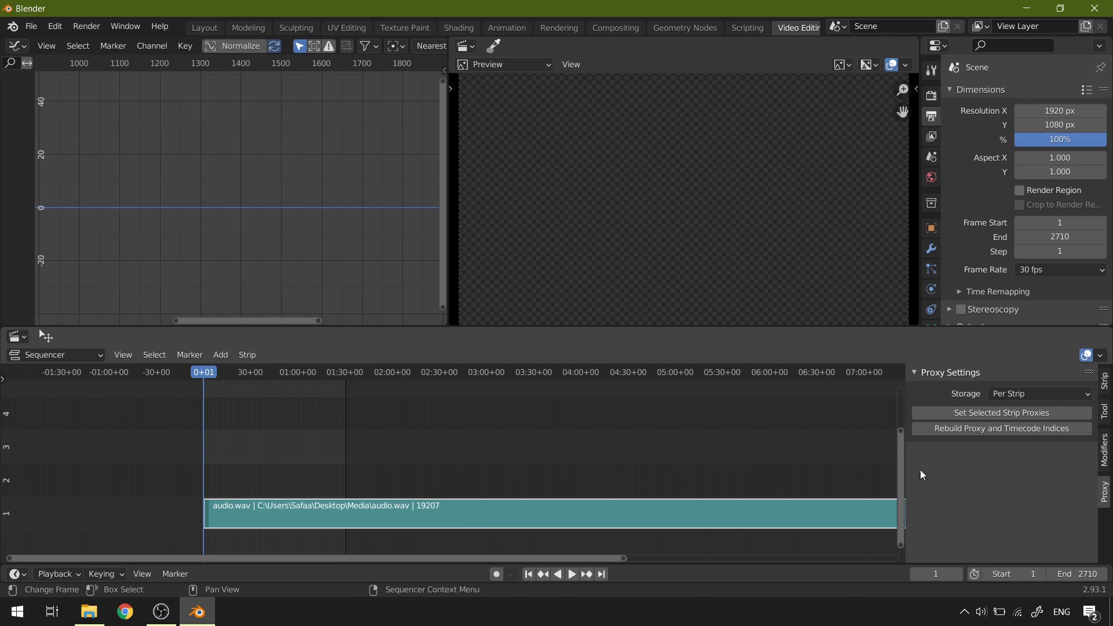
pyautogui.click(1103, 382)
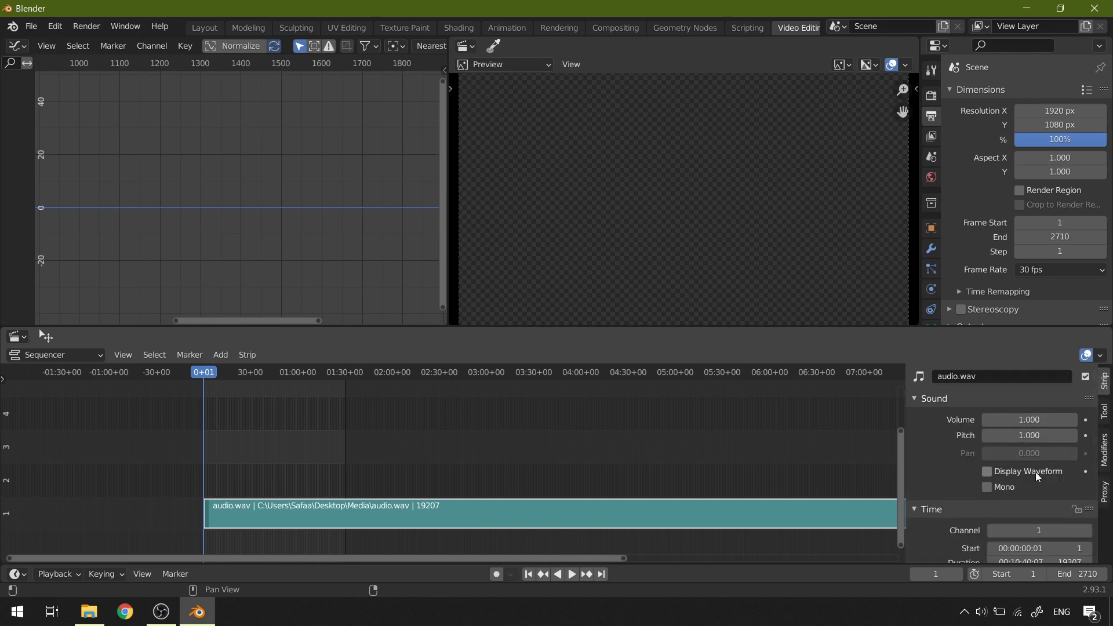
pyautogui.click(992, 475)
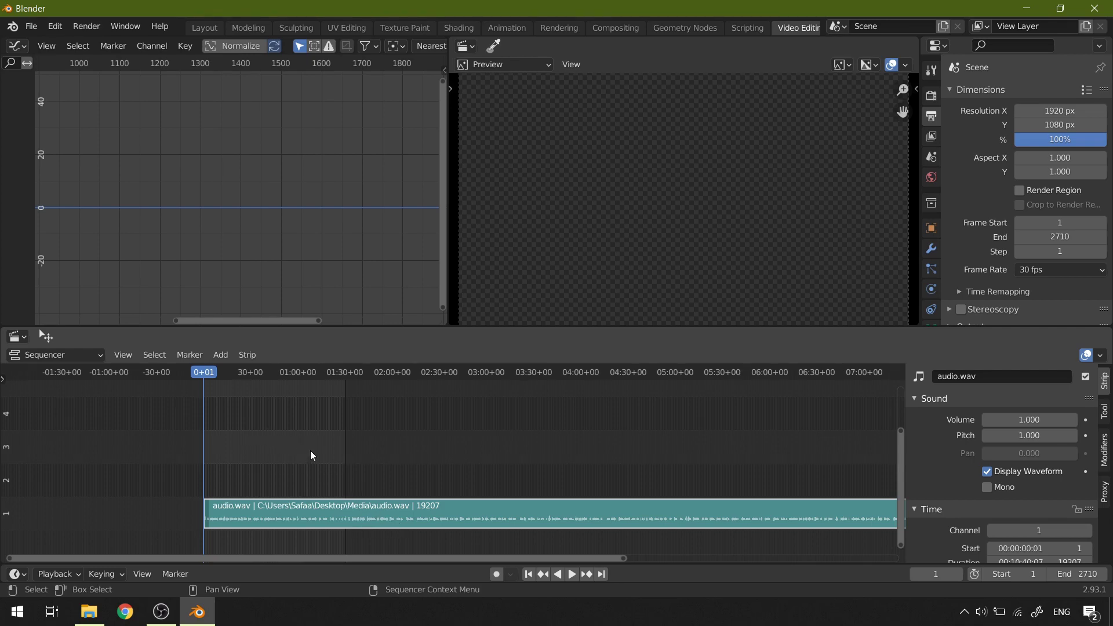
pyautogui.press('ctrl')
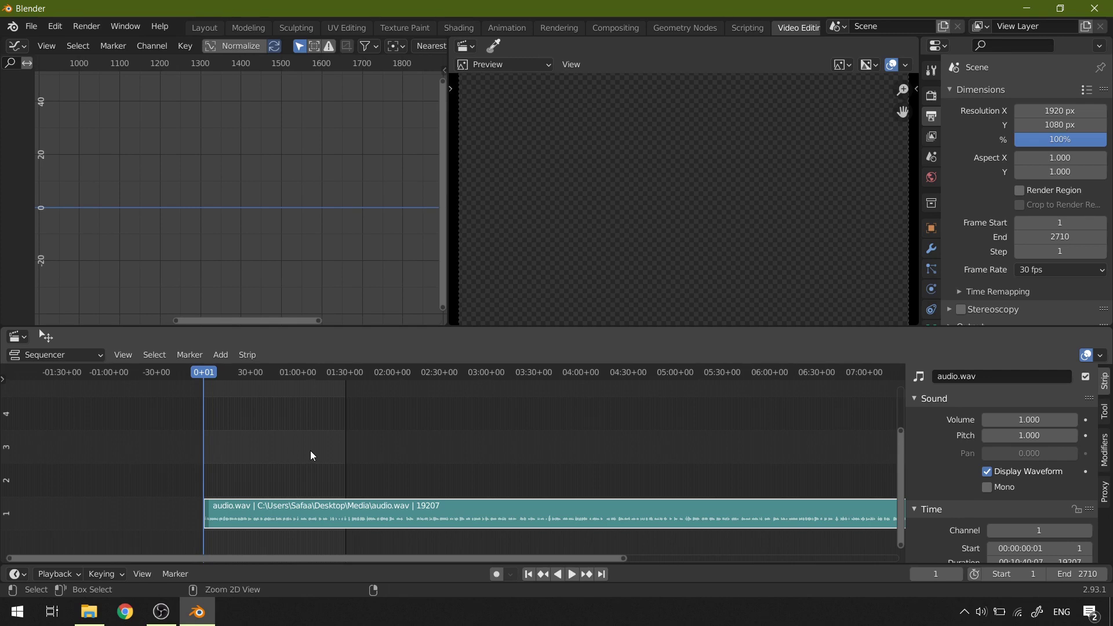
pyautogui.keyDown('ctrl'); pyautogui.moveTo(311, 455); pyautogui.dragTo(325, 365, button='middle'); pyautogui.keyUp('ctrl')
pyautogui.keyDown('ctrl'); pyautogui.moveTo(369, 475); pyautogui.dragTo(366, 463, button='middle'); pyautogui.keyUp('ctrl')
pyautogui.scroll(-3, 348, 473)
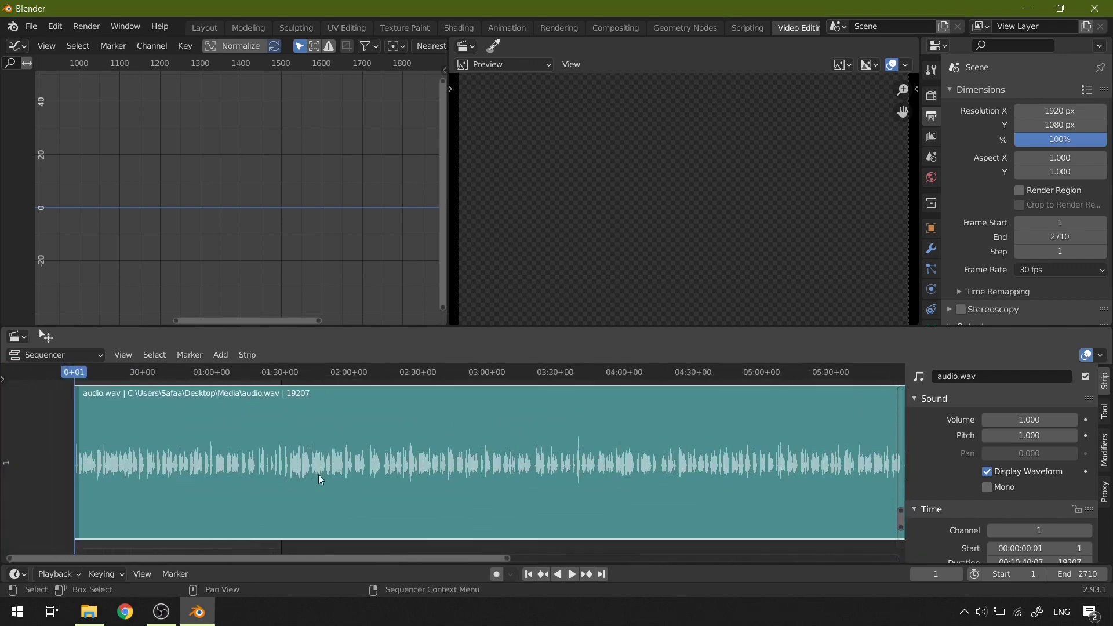
pyautogui.scroll(4, 284, 471)
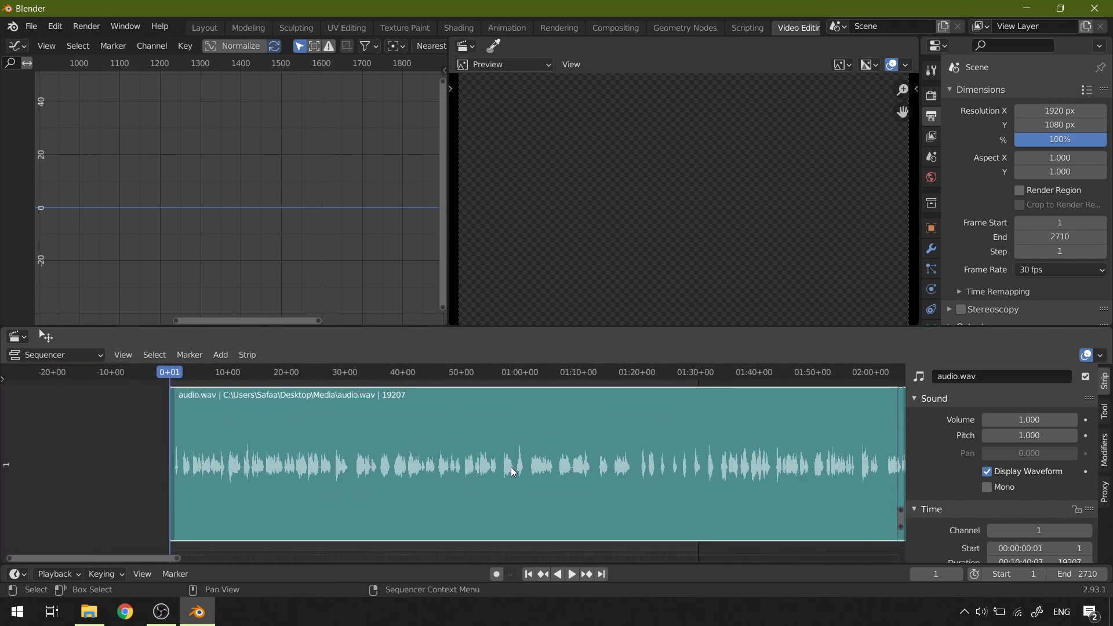